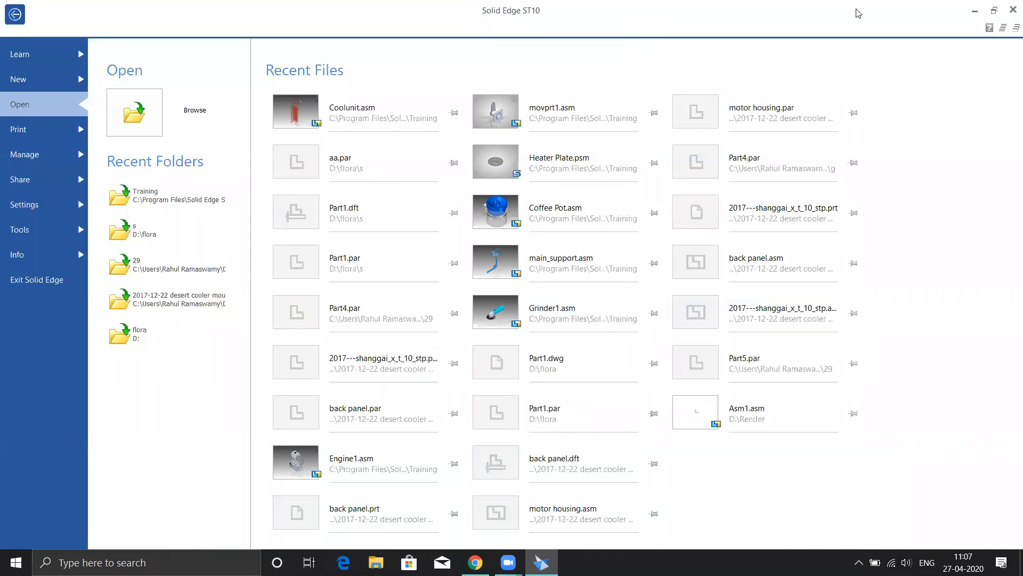
click(38, 80)
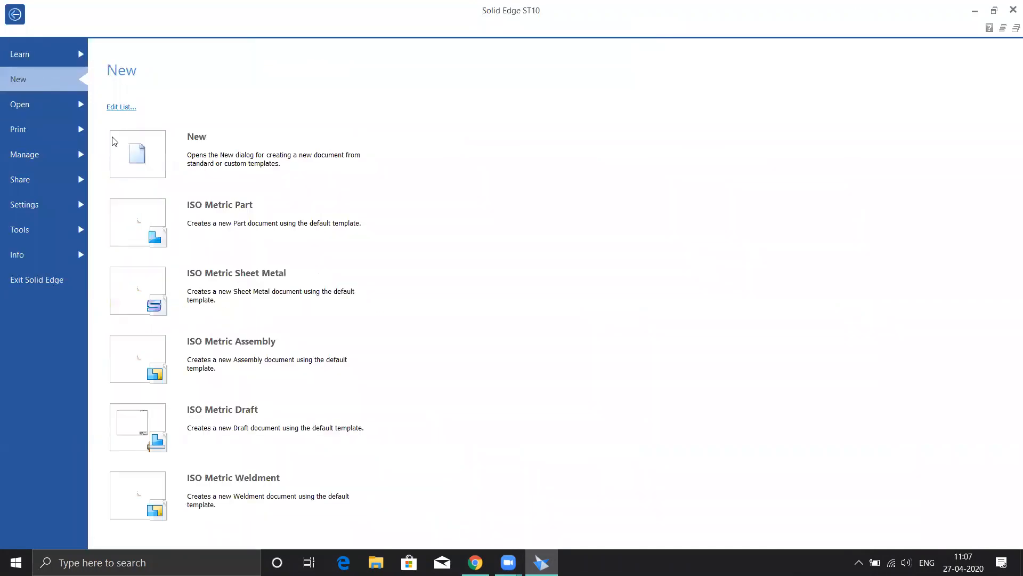
click(240, 224)
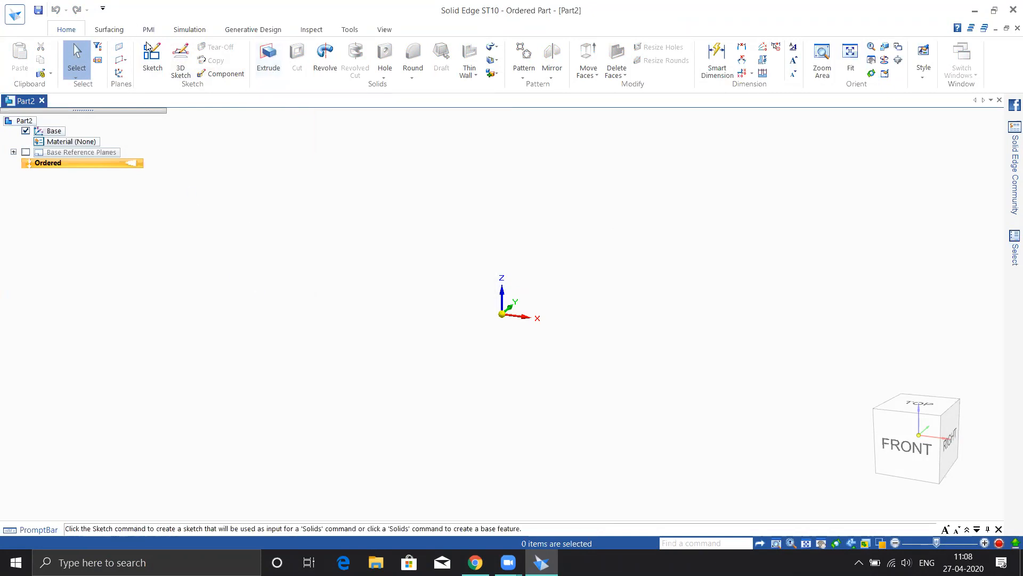
click(152, 55)
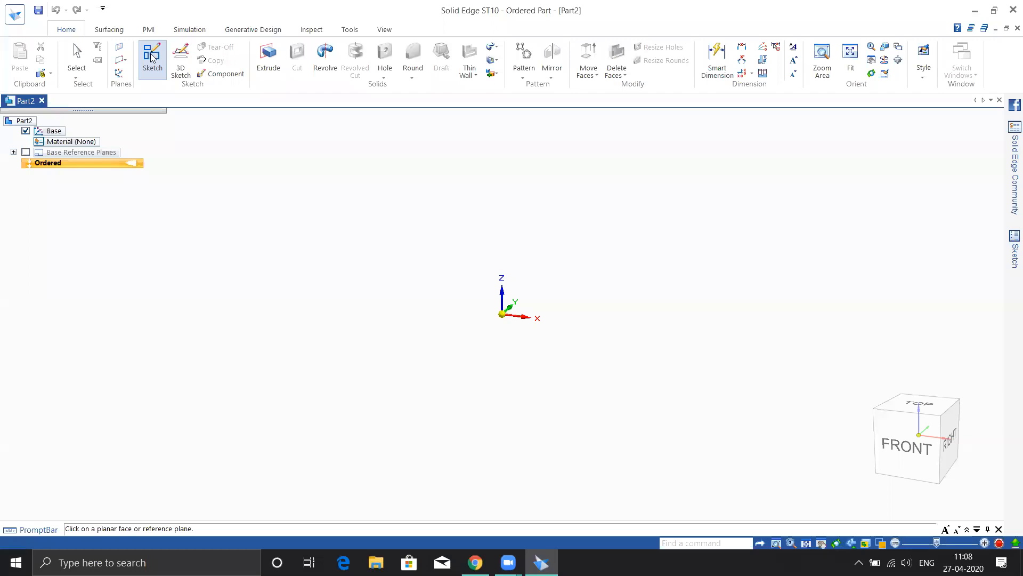
click(349, 30)
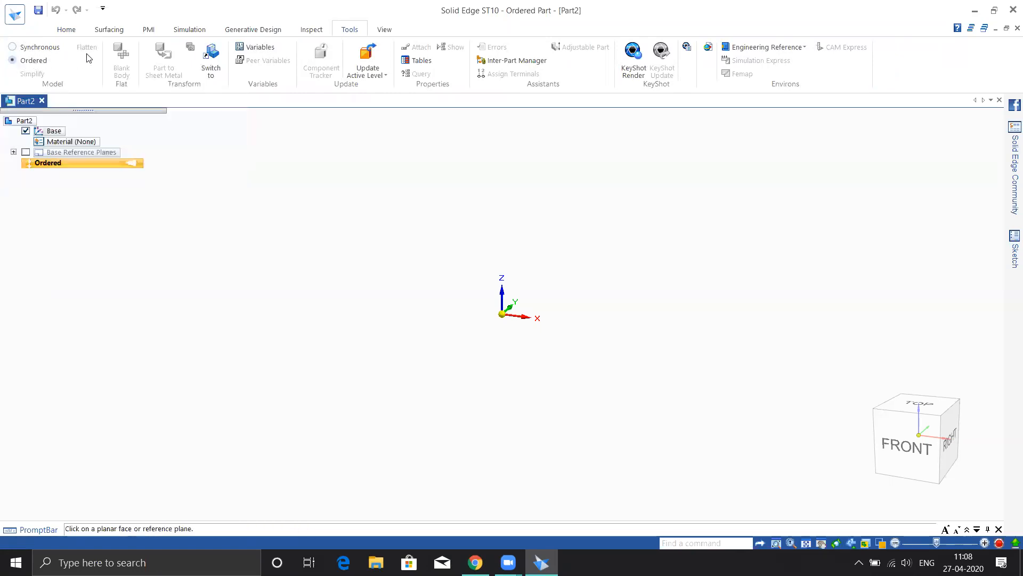
click(68, 30)
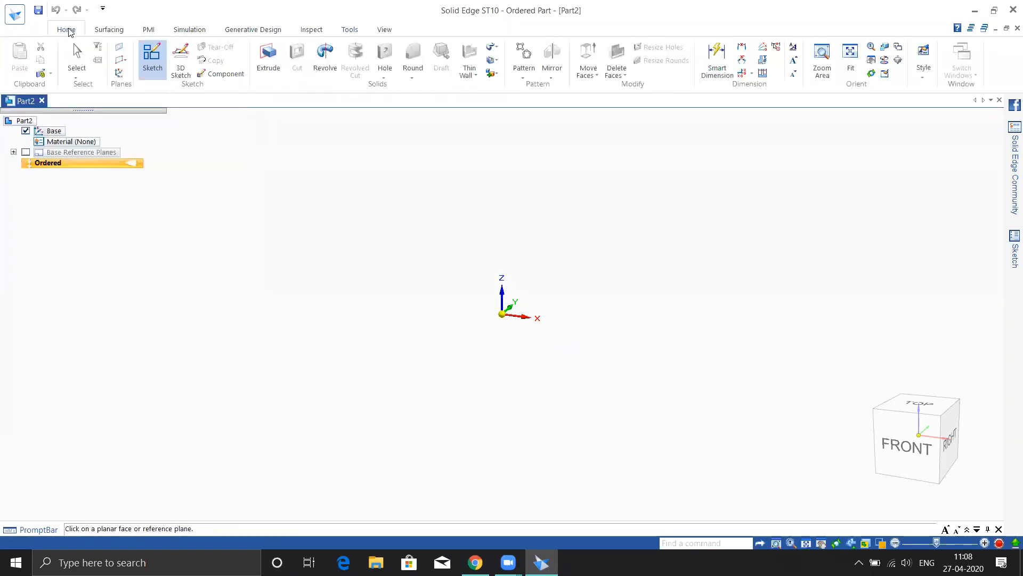
click(262, 59)
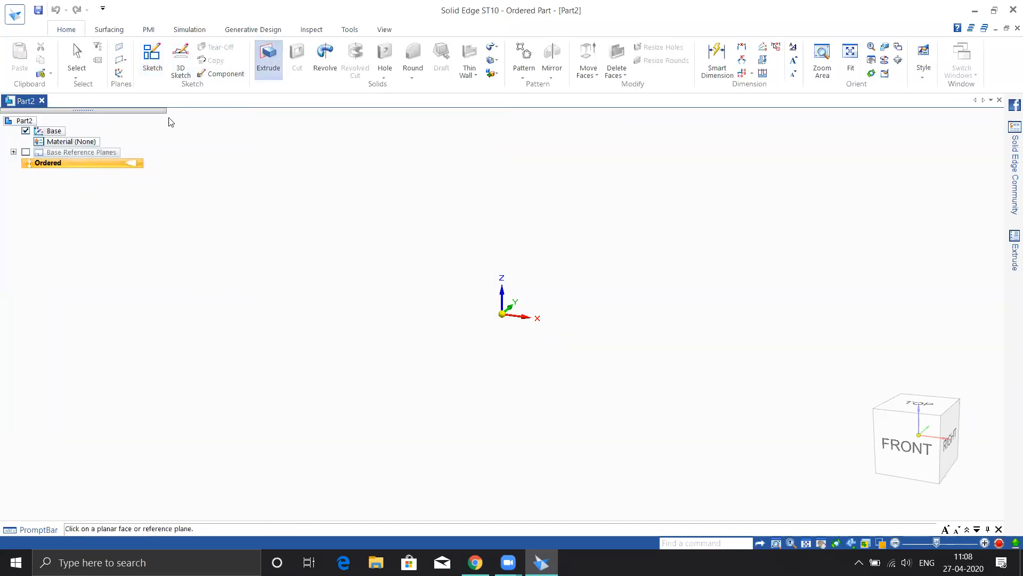
right_click(267, 59)
click(256, 187)
click(149, 59)
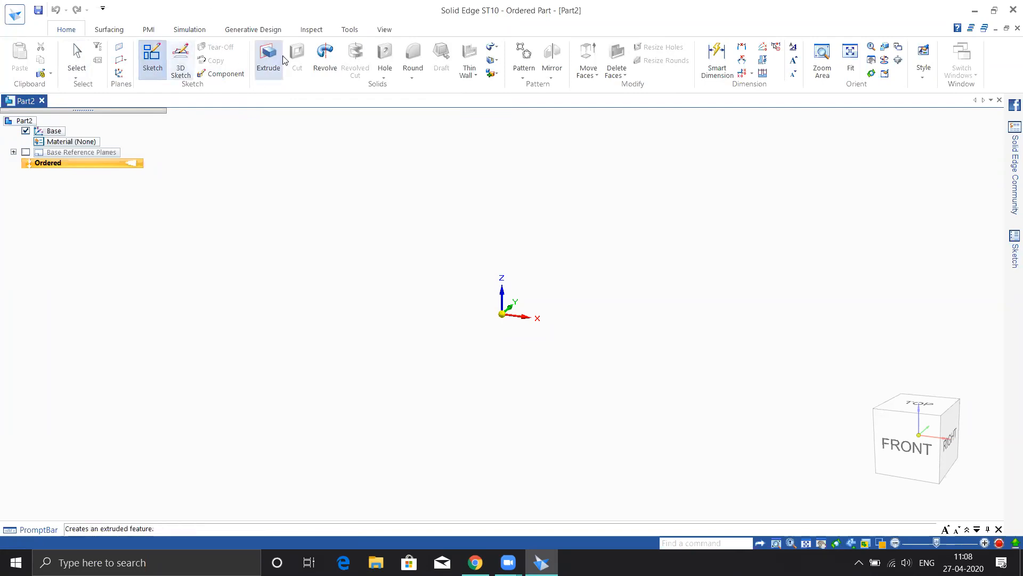
click(1014, 9)
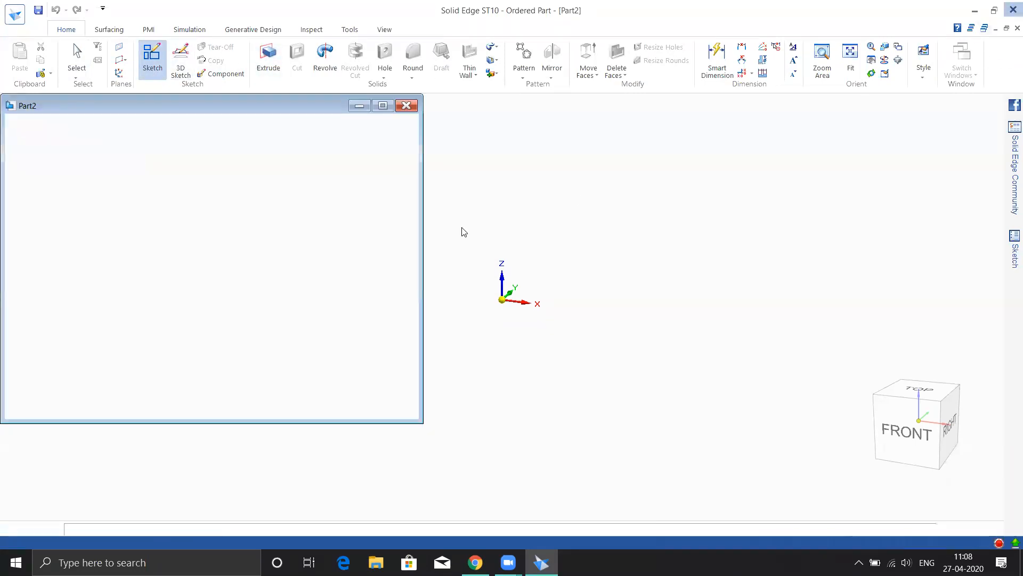
click(18, 353)
double_click(22, 355)
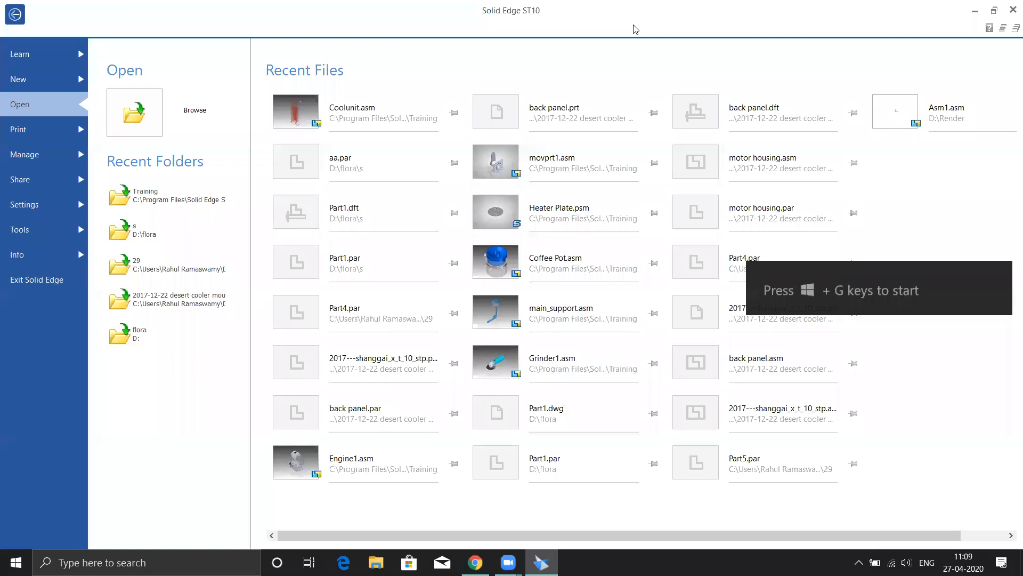
Create a new ISO Metric Part document and open a sketch on its front (XZ) plane.
click(29, 86)
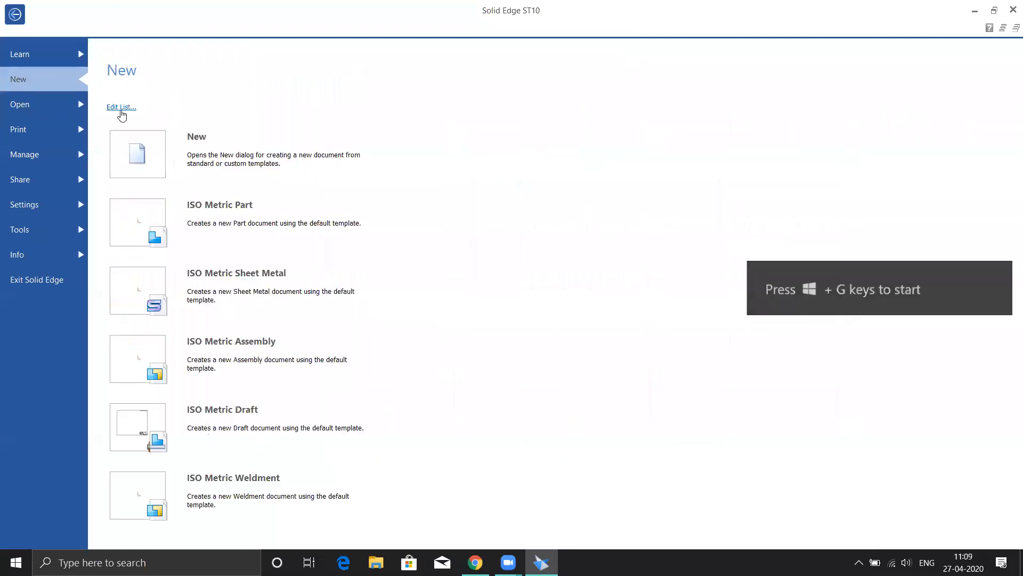
click(215, 224)
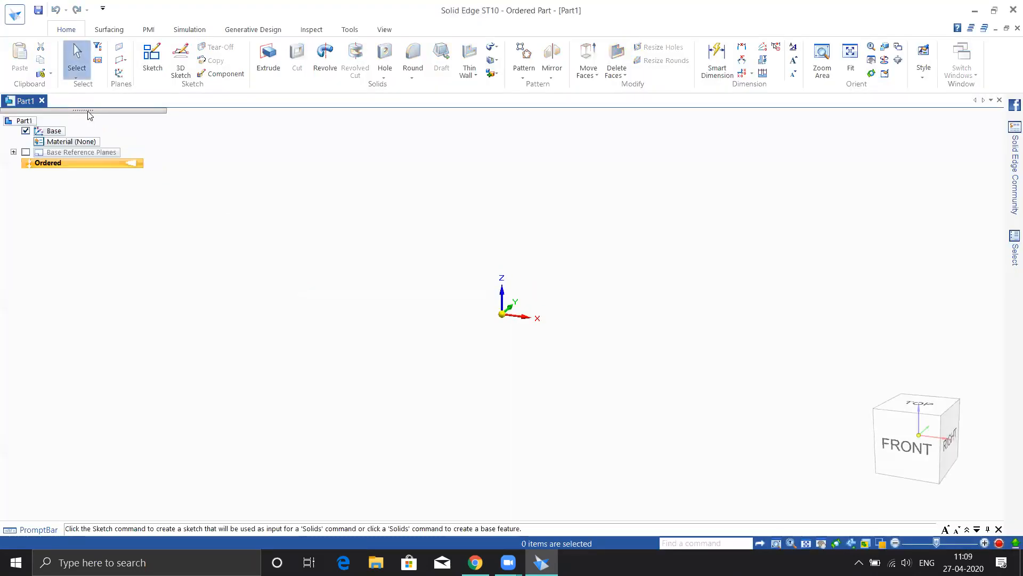
click(155, 57)
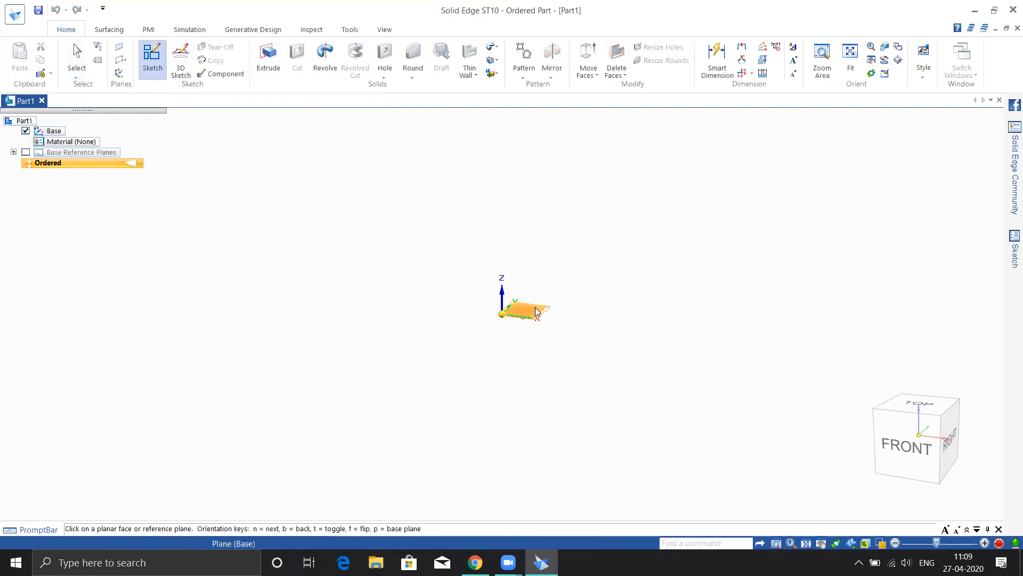
click(509, 295)
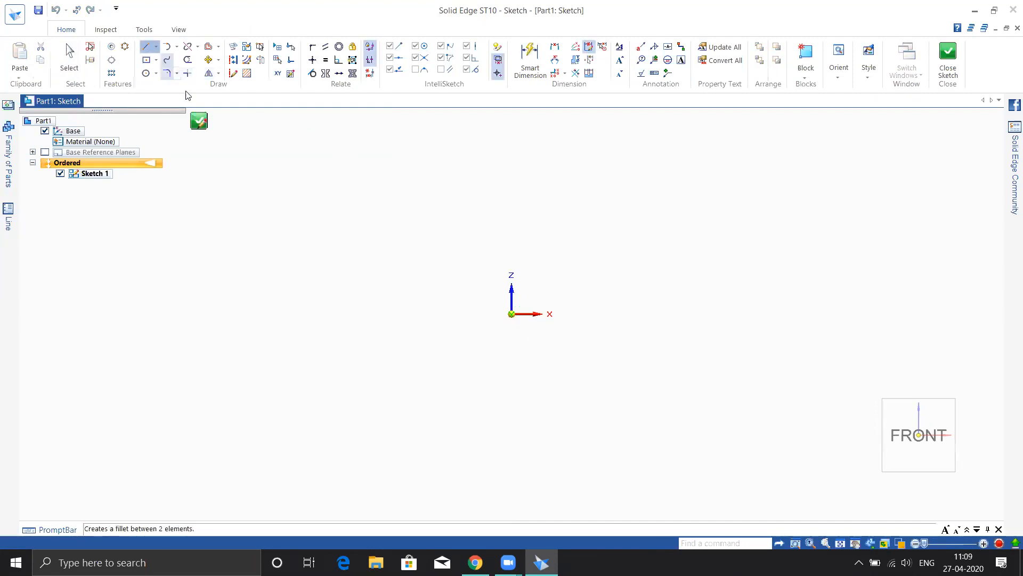
Sketch a rectangle by center at the origin, wider than tall and about 132 mm high.
click(157, 63)
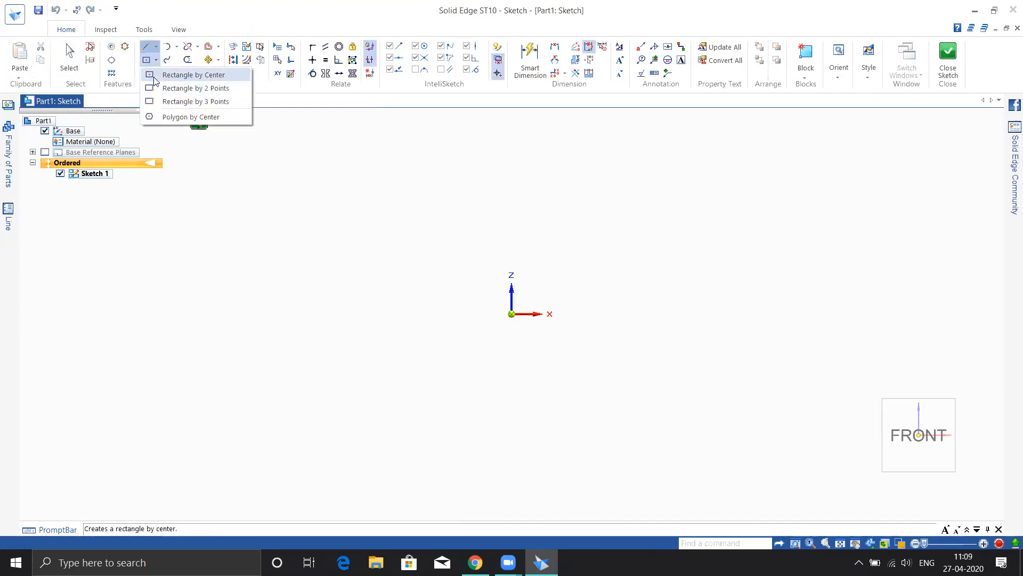
click(165, 74)
click(511, 314)
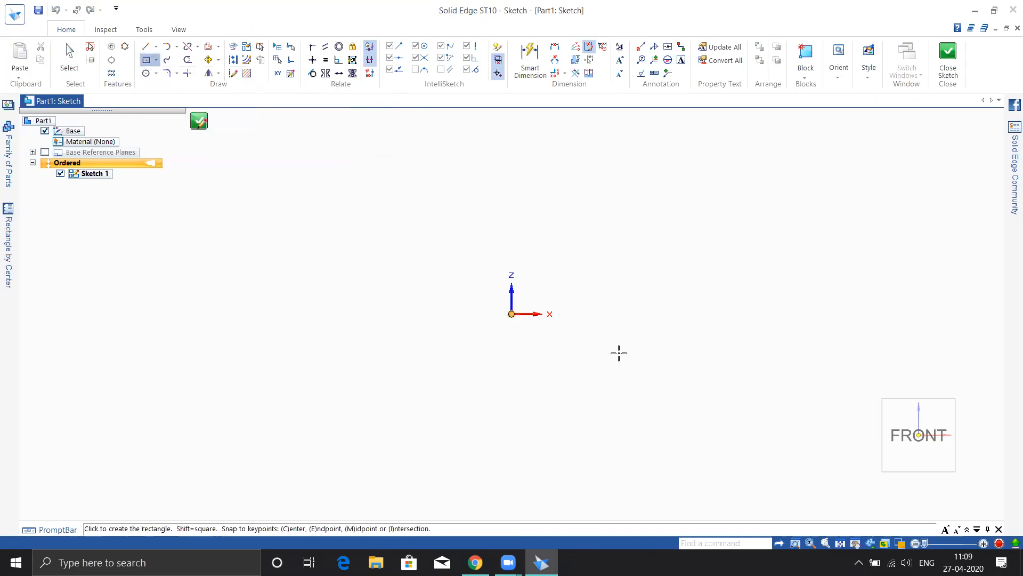
click(673, 417)
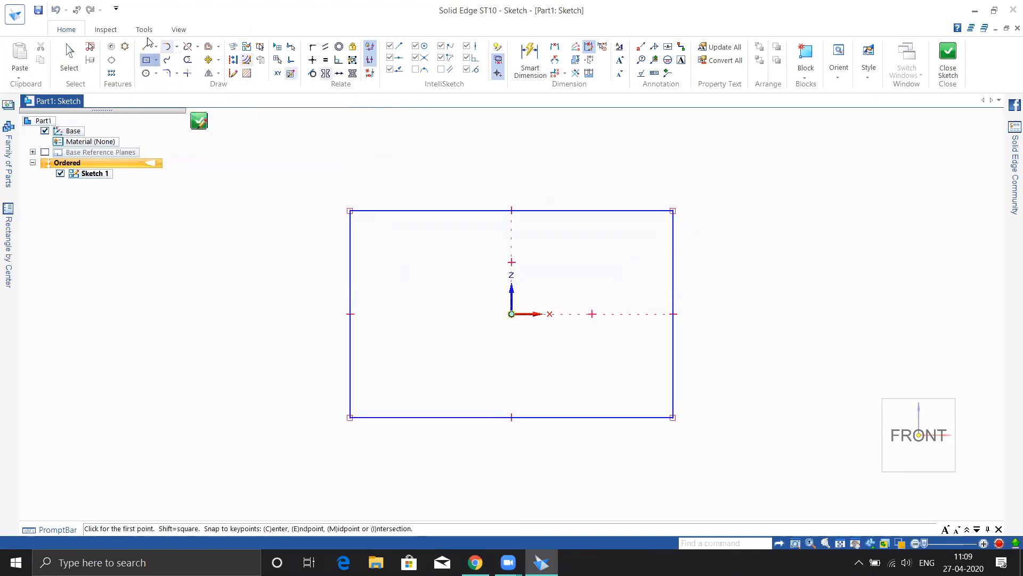
Sketch a circle about 68 mm in diameter centred on the origin inside the rectangle.
click(145, 73)
click(511, 313)
click(549, 351)
key(Escape)
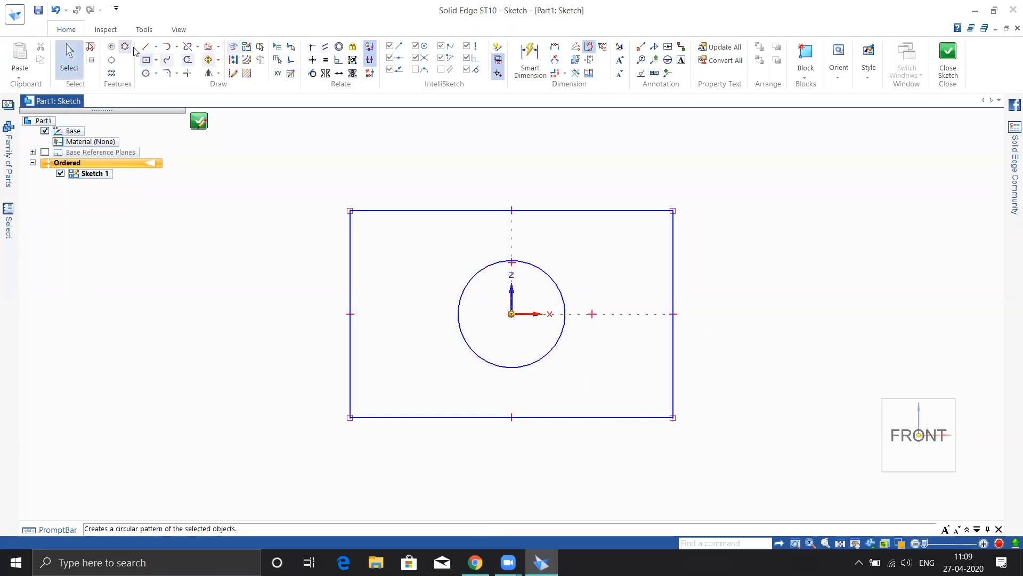
Dimension the circle's diameter at 50 mm with Smart Dimension.
click(524, 51)
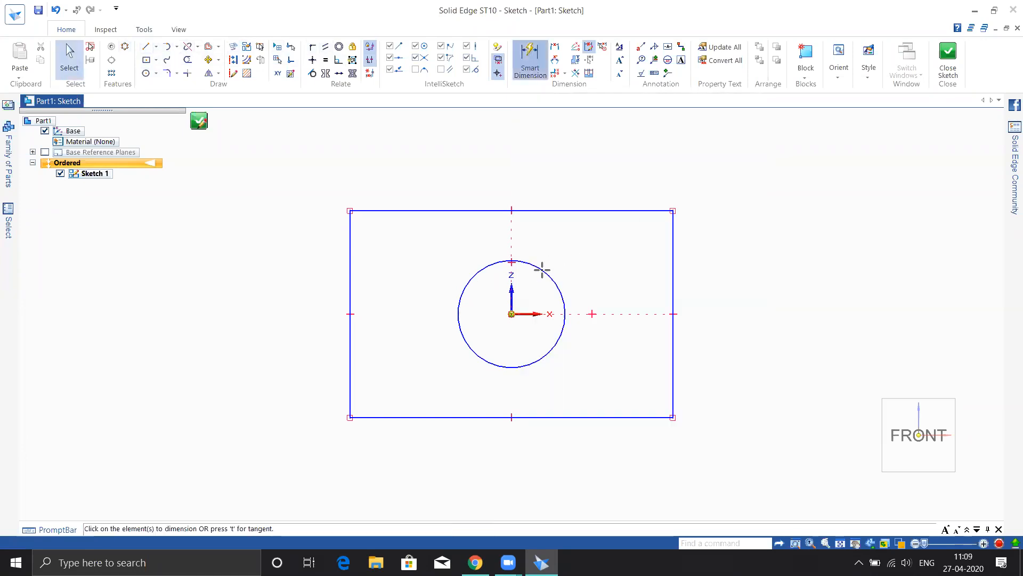
click(542, 270)
click(605, 249)
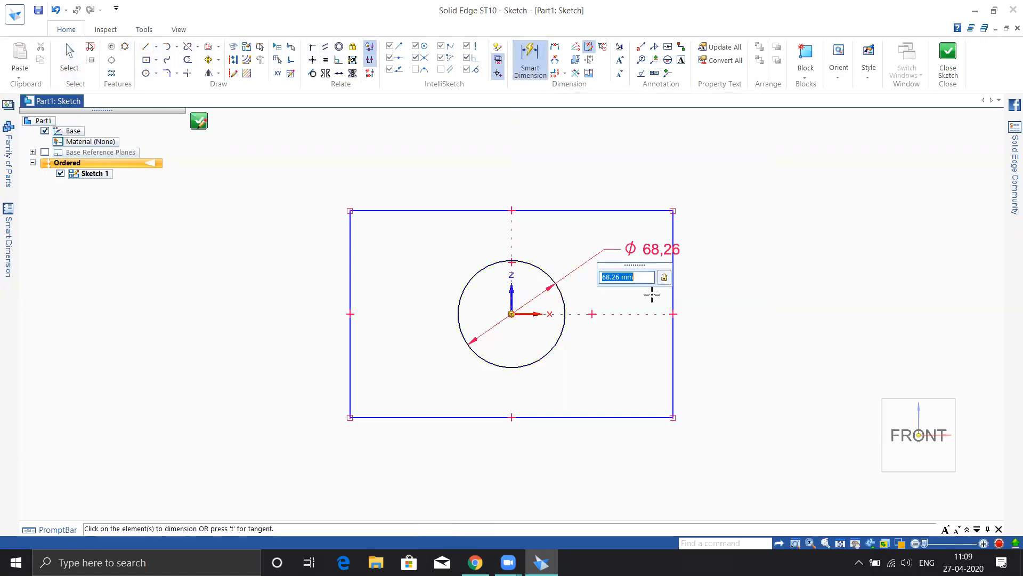
text(50)
key(Return)
Dimension the rectangle 180 mm wide and 135 mm high, and finish the sketch.
click(630, 212)
click(665, 207)
text(180)
key(Return)
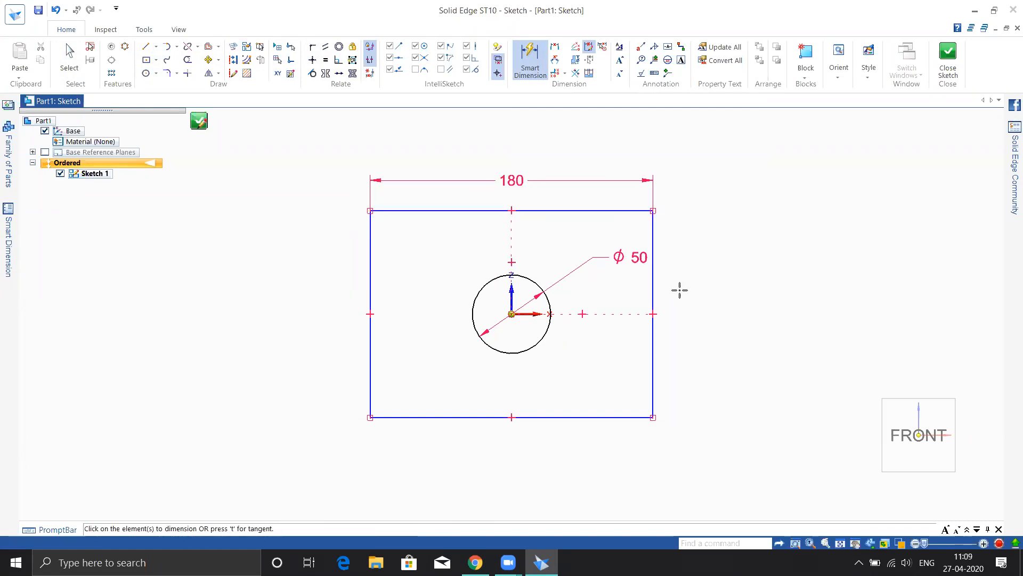
click(653, 290)
click(712, 302)
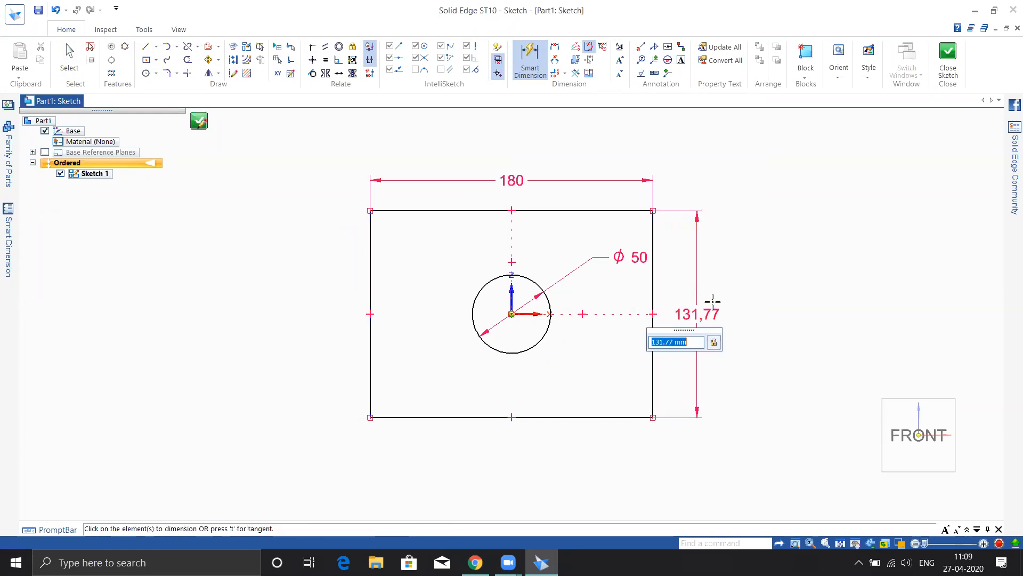
text(135)
key(Return)
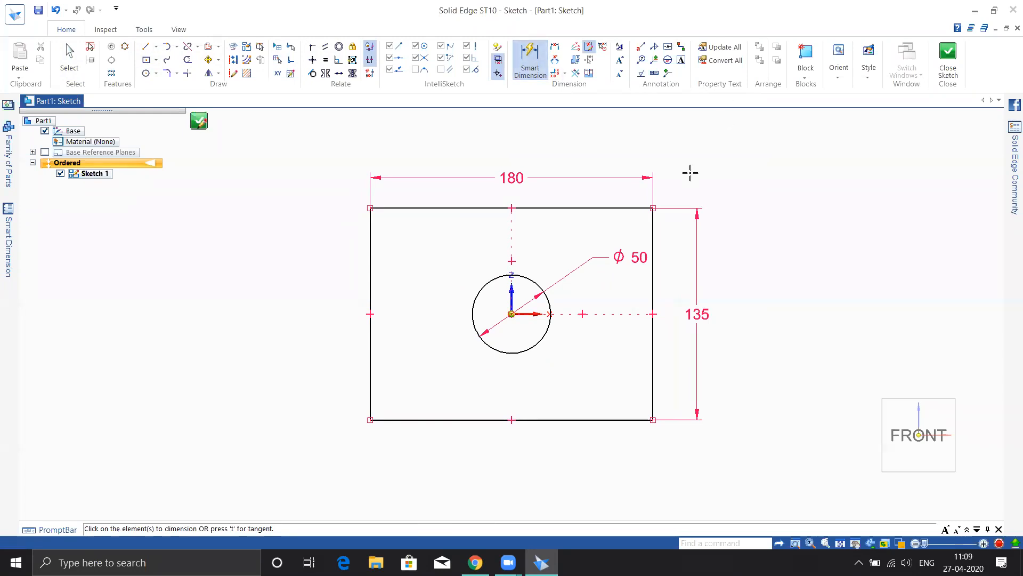
click(654, 246)
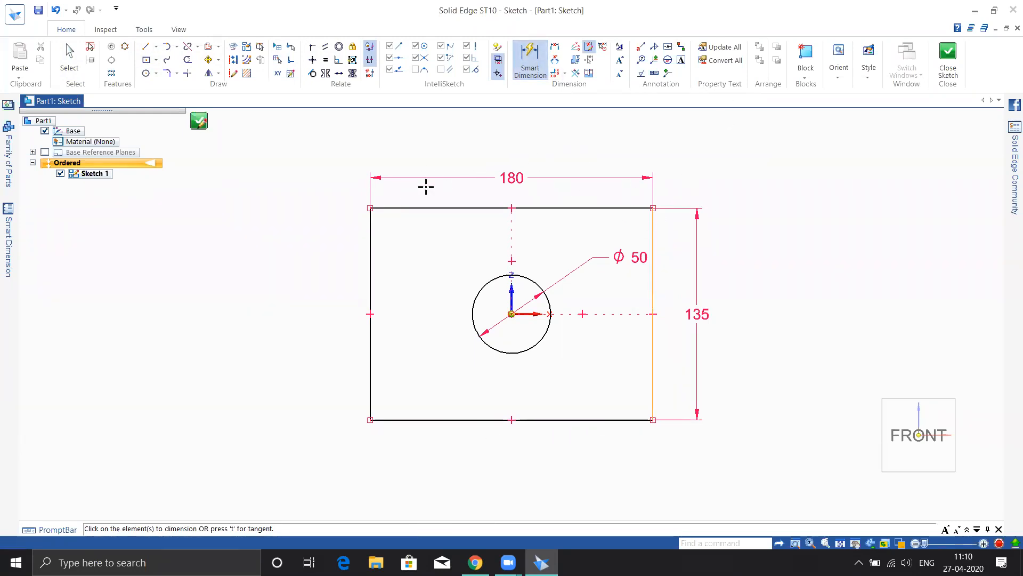
click(947, 63)
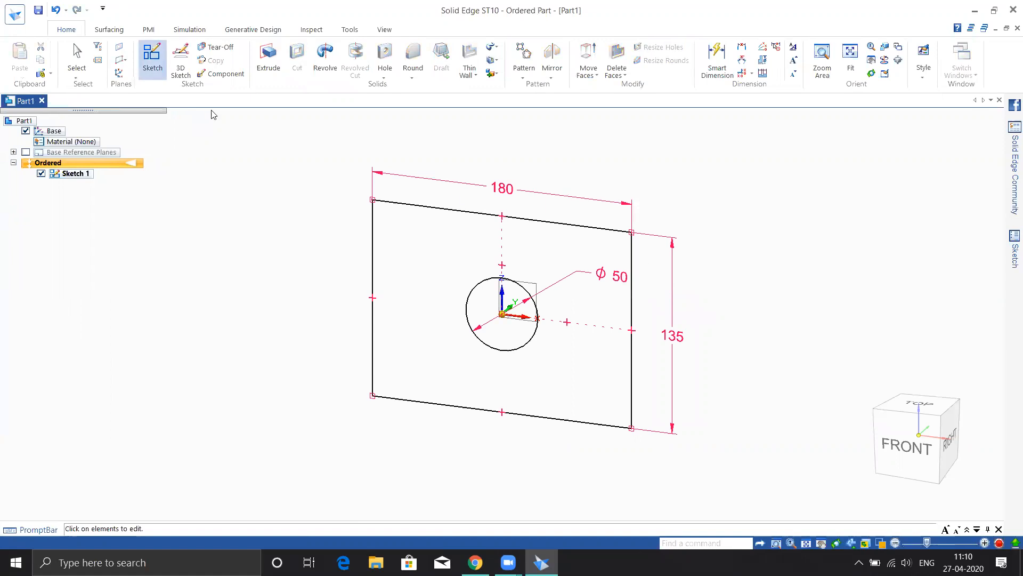
click(269, 56)
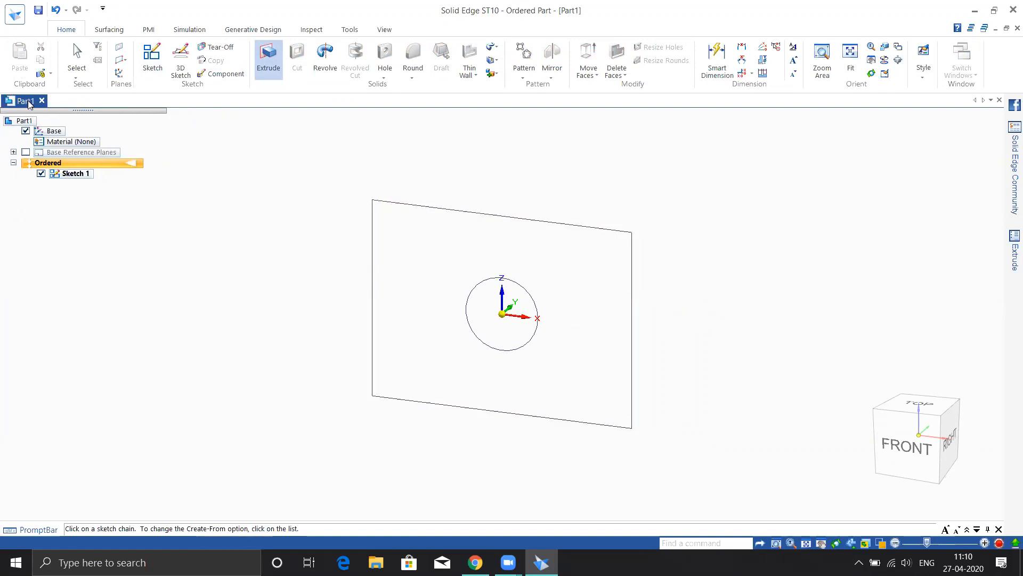
click(372, 251)
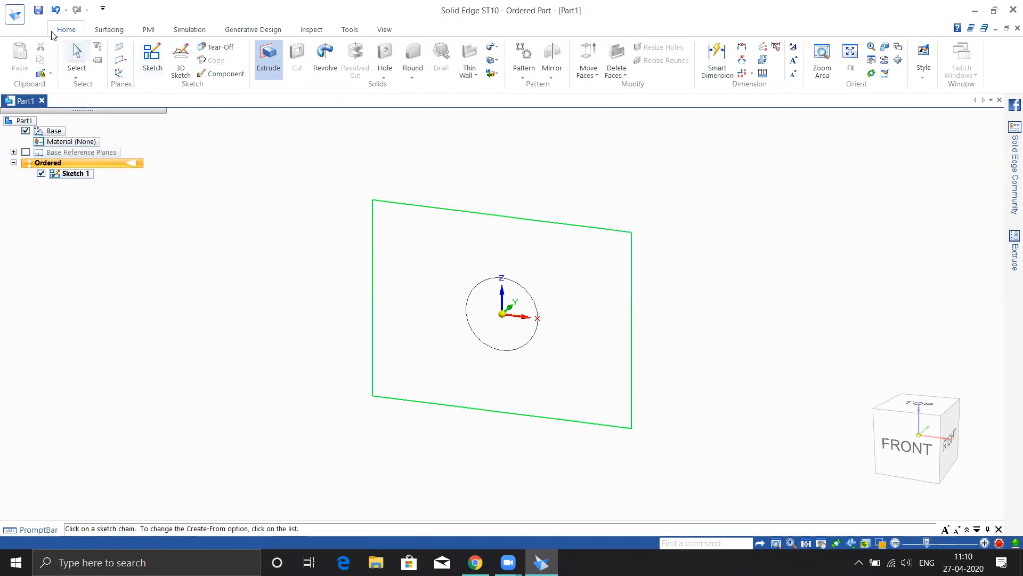
click(15, 14)
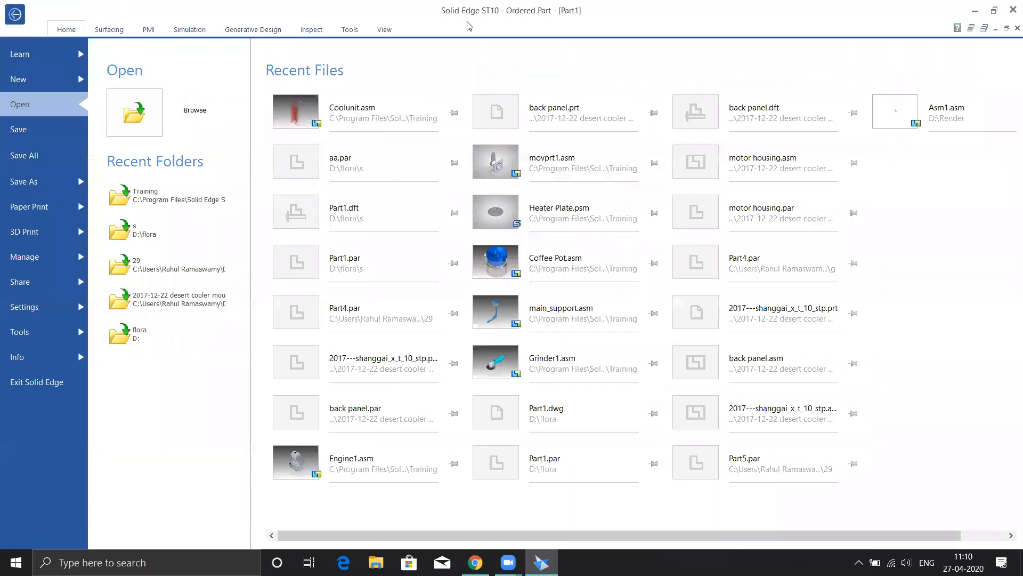
key(Escape)
click(77, 58)
click(76, 78)
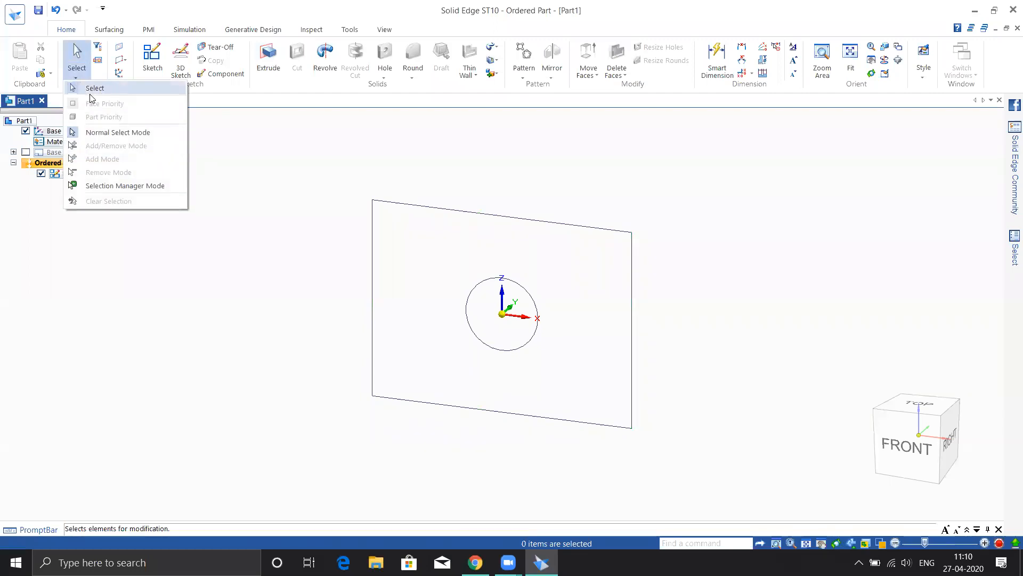
click(94, 88)
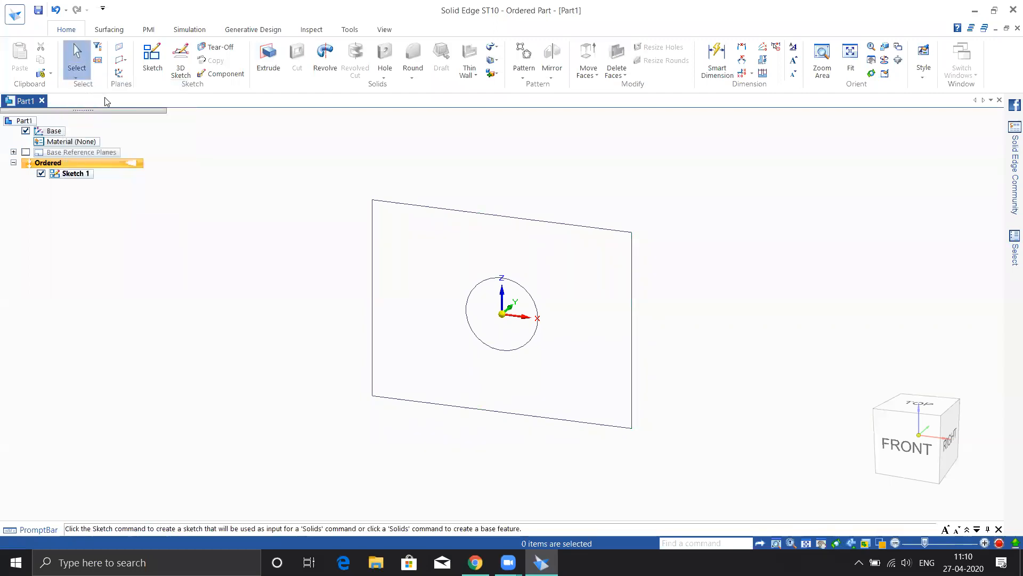
Pin the command options pane so that it stays open beside the model.
click(1014, 247)
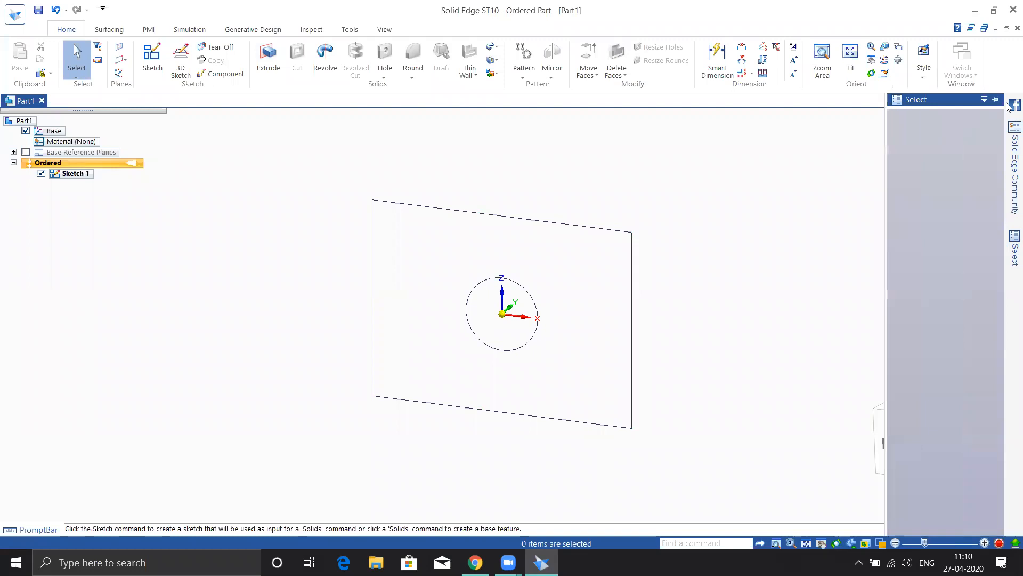
click(996, 100)
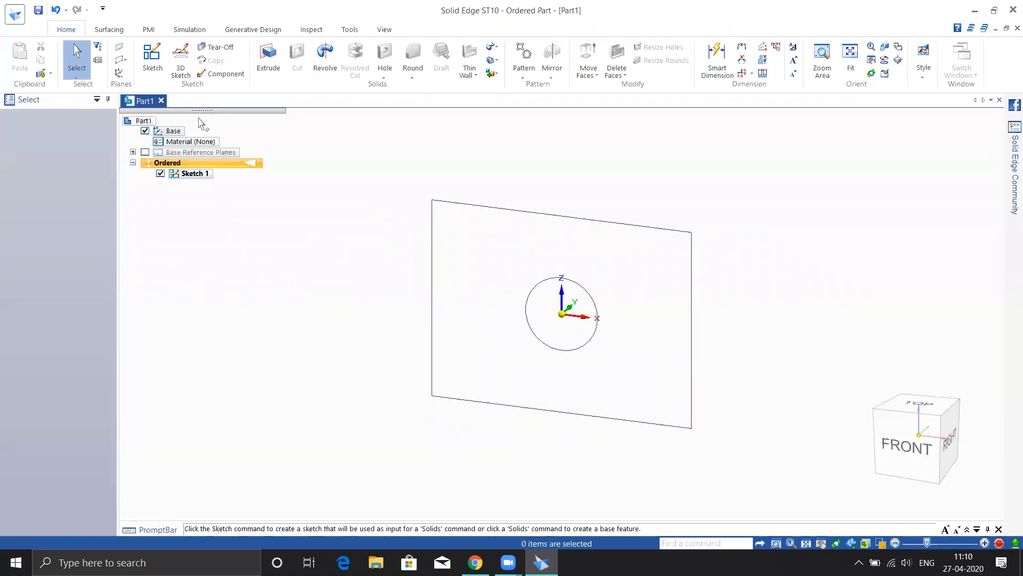
Begin an extrusion from the existing sketch with Chain selection and accept the outer rectangle as its profile.
click(268, 60)
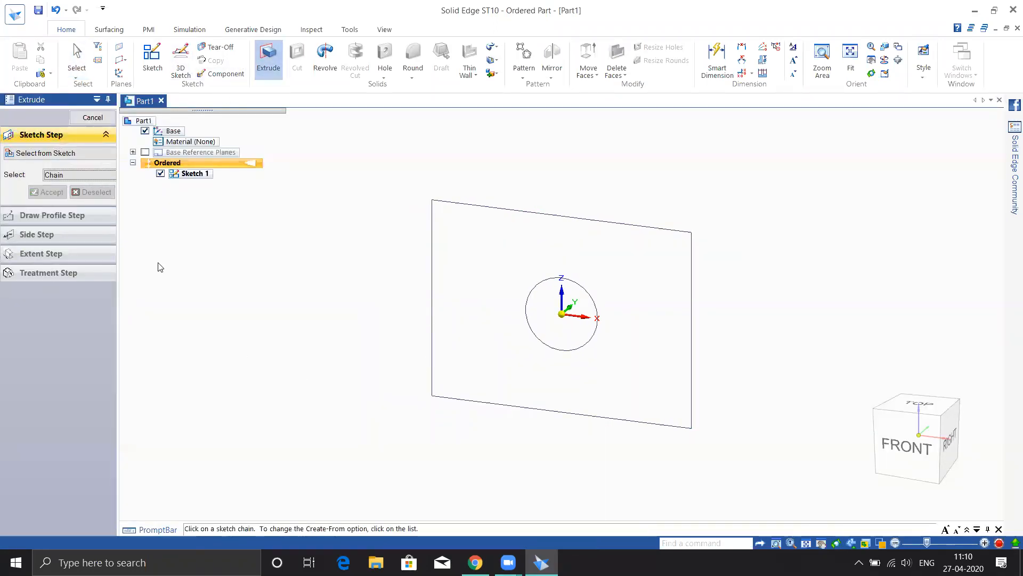
click(69, 155)
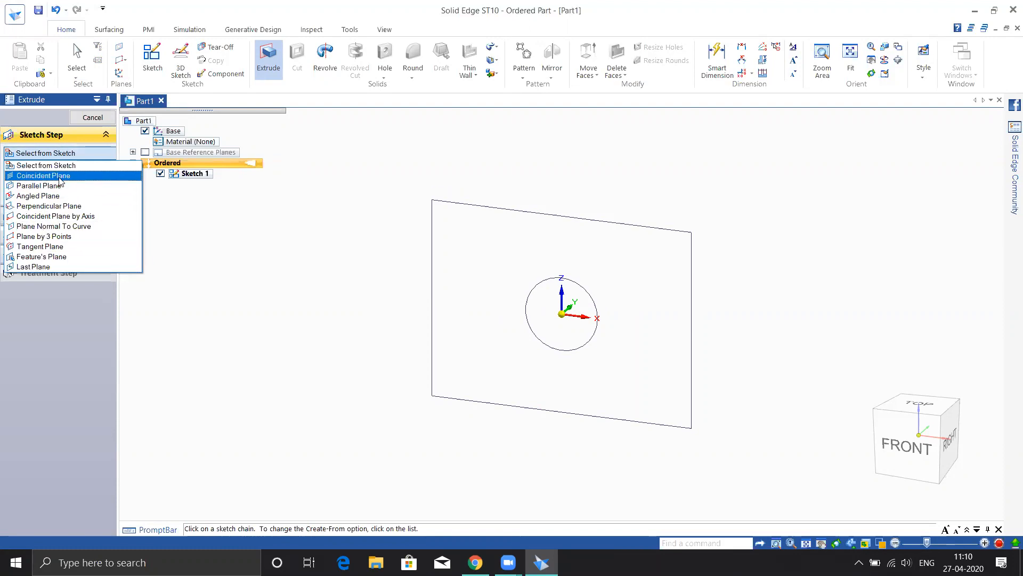
click(33, 119)
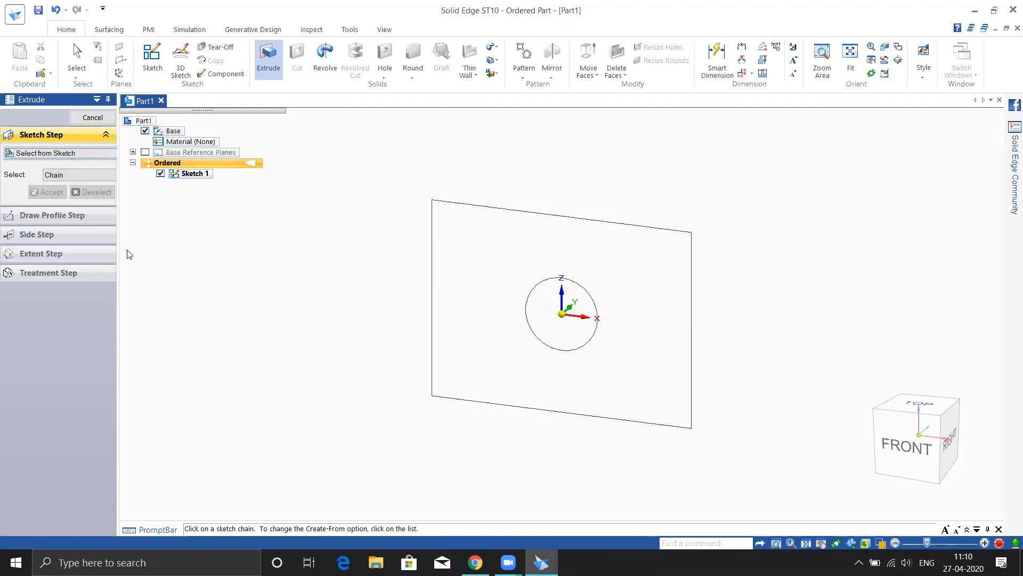
click(67, 178)
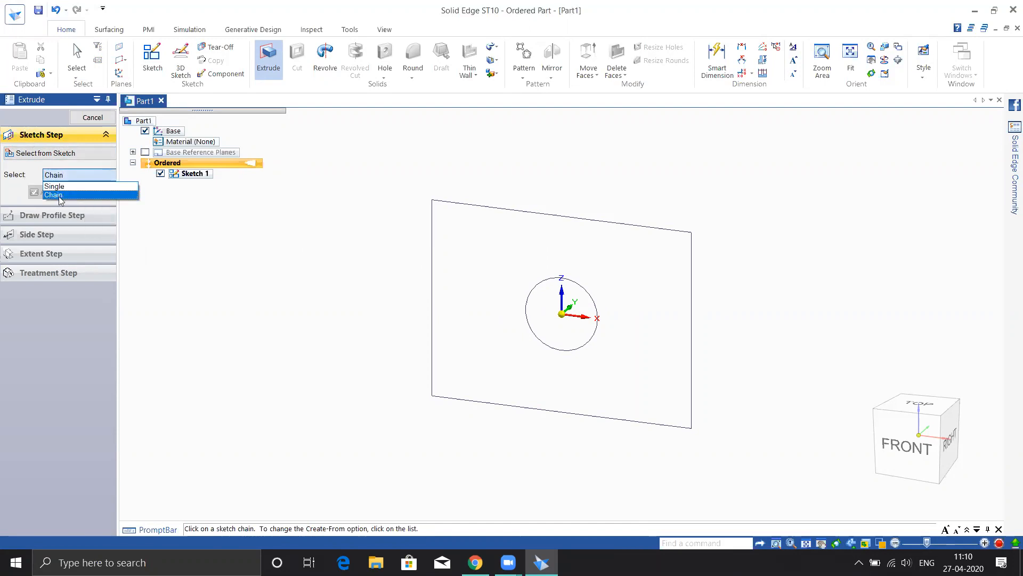
click(269, 261)
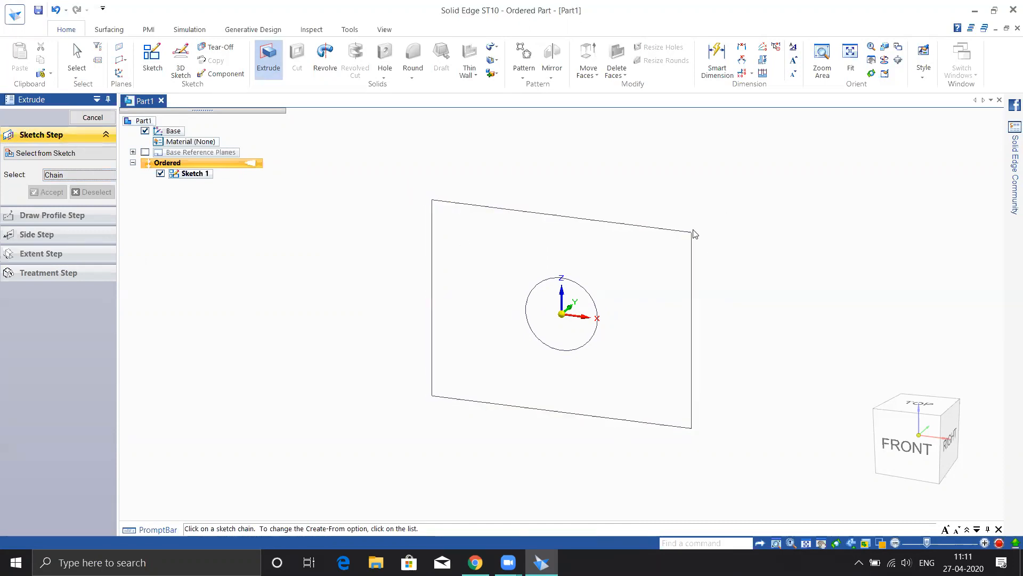
click(461, 203)
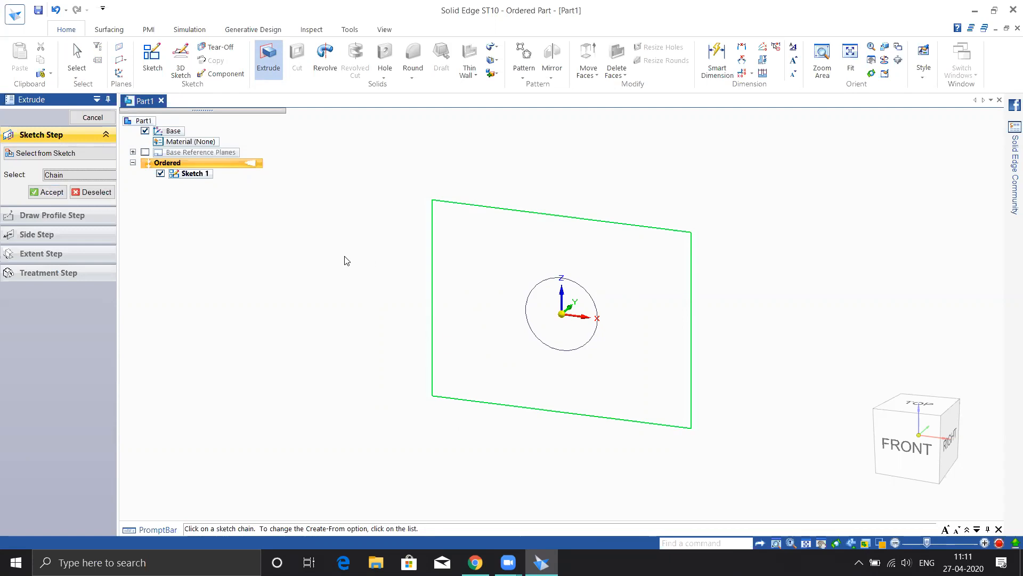
right_click(356, 270)
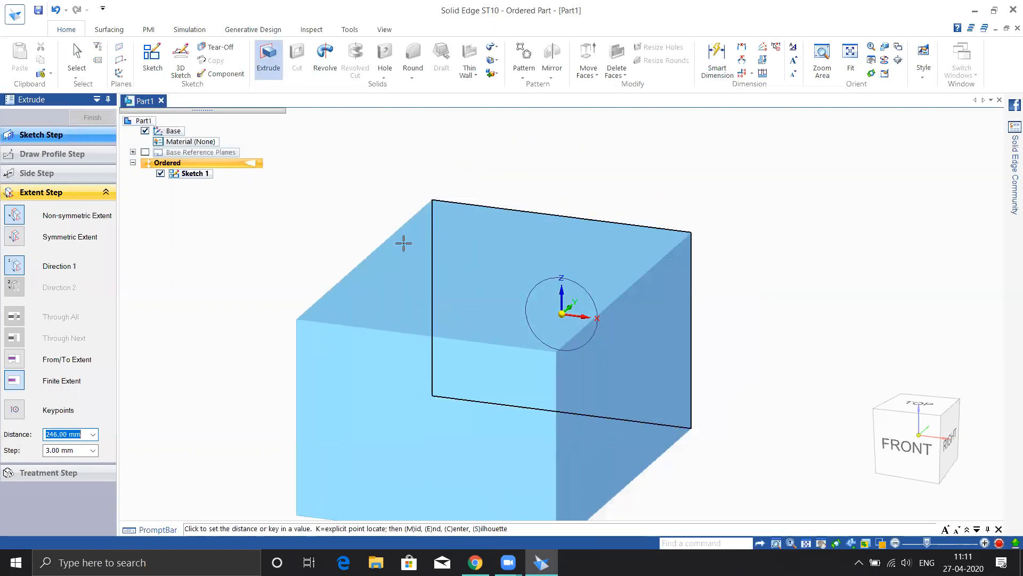
Extrude the rectangle non-symmetrically, 120 mm behind the sketch plane and 220 mm in front of it.
mouse_move(649, 185)
middle_down()
mouse_move(613, 187)
mouse_move(655, 175)
mouse_move(631, 178)
middle_up()
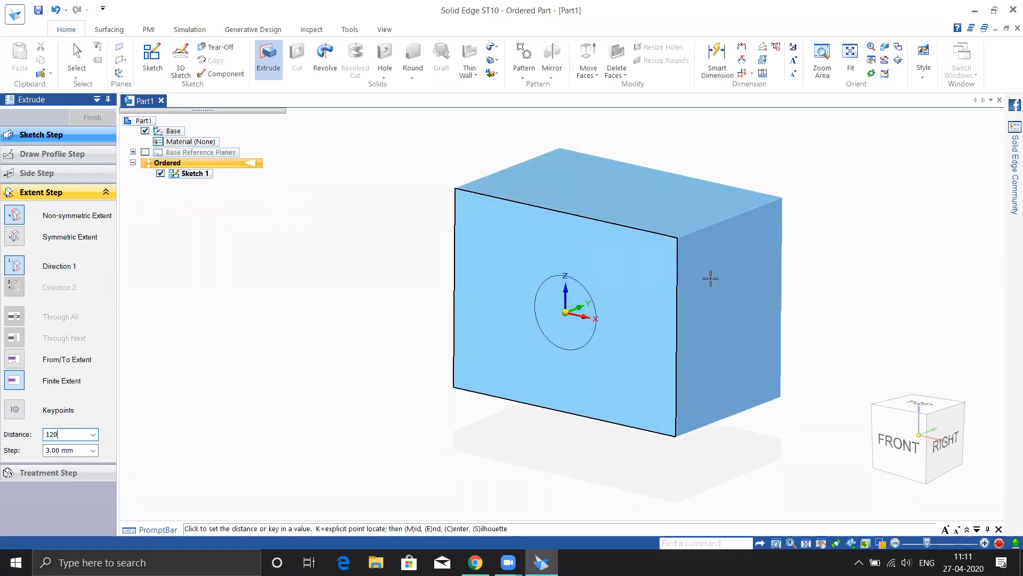
key(Return)
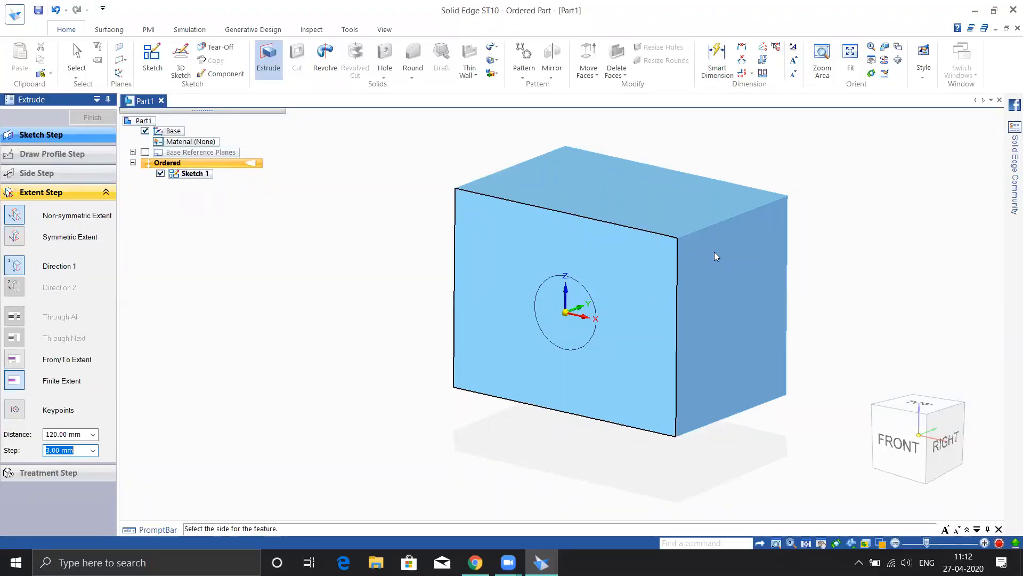
click(746, 273)
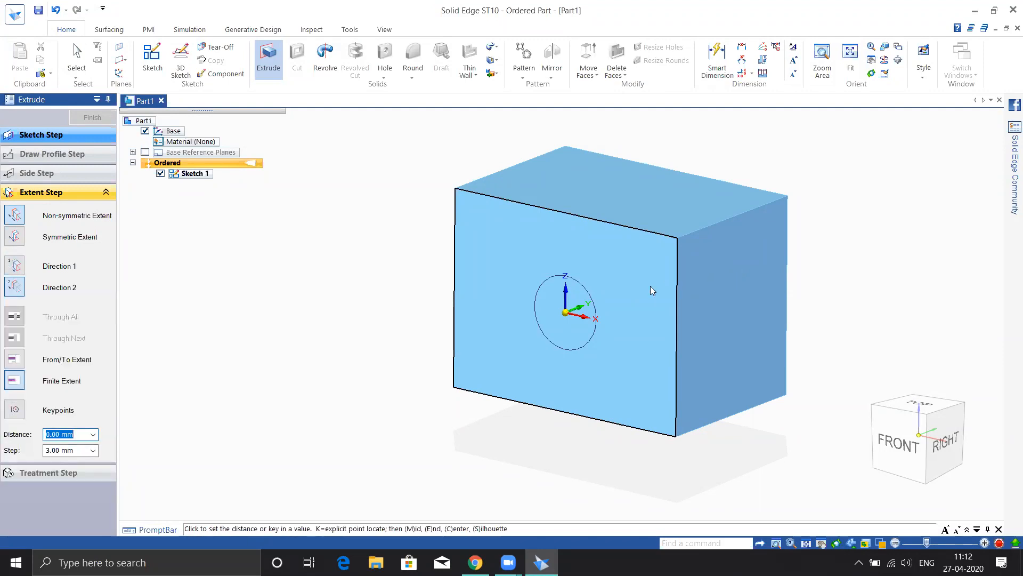
mouse_move(530, 320)
middle_down()
mouse_move(502, 311)
mouse_move(473, 320)
mouse_move(525, 322)
middle_up()
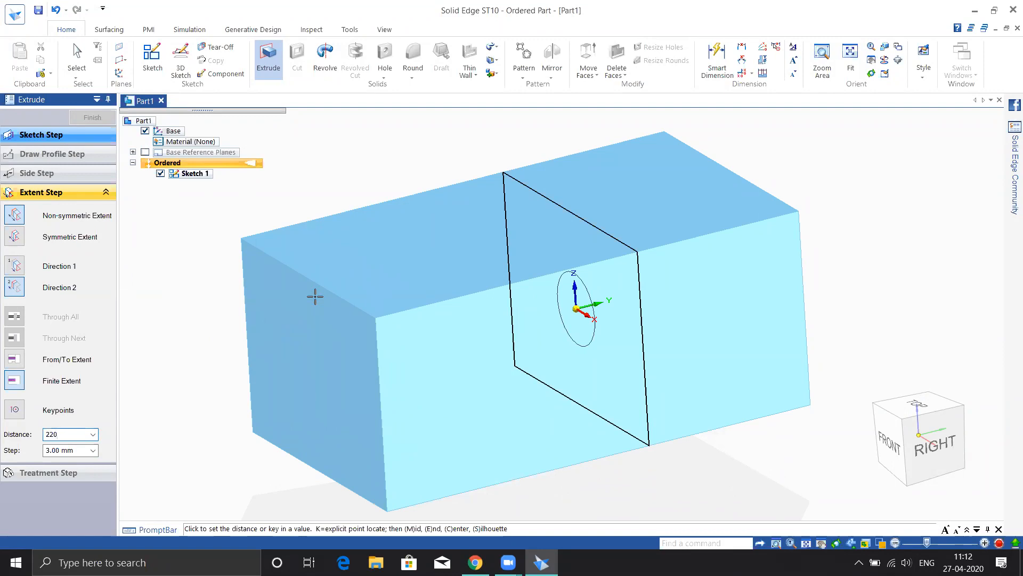
key(Tab)
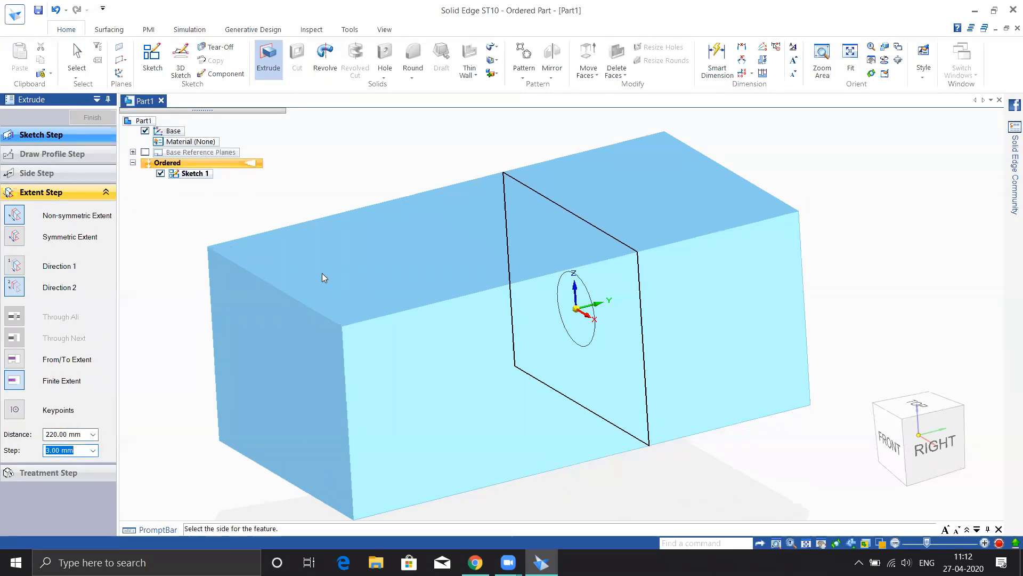
click(322, 273)
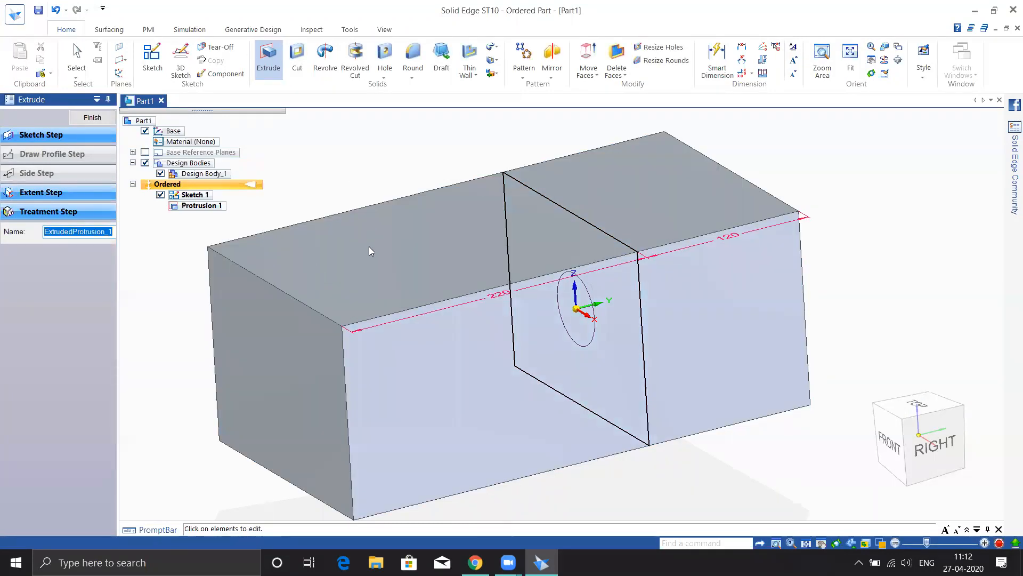
Finish the 120 mm and 220 mm extrusion, leave the Extrude command and undo the feature.
middle_drag(339, 257, 432, 259)
middle_drag(351, 246, 349, 246)
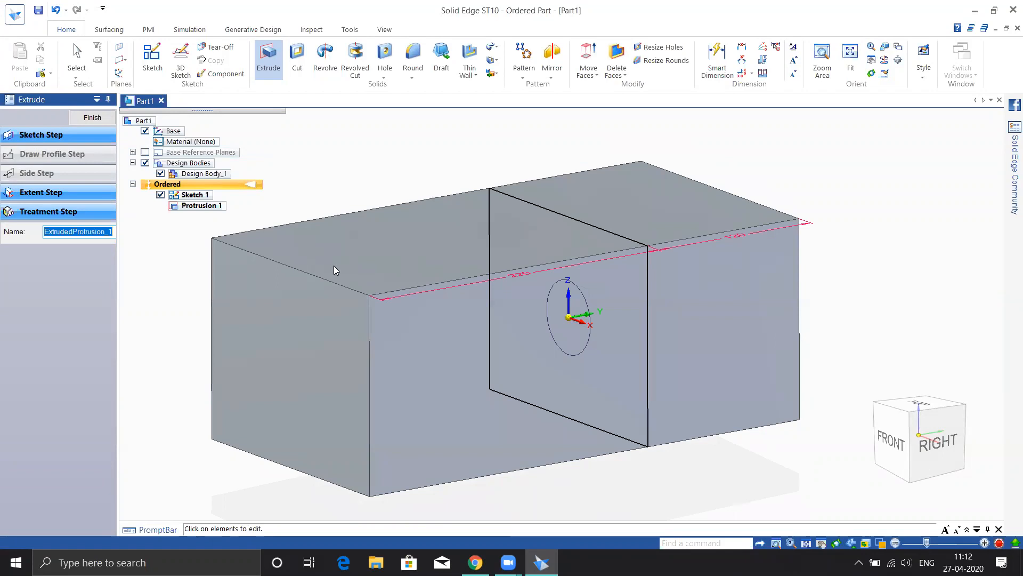
click(87, 118)
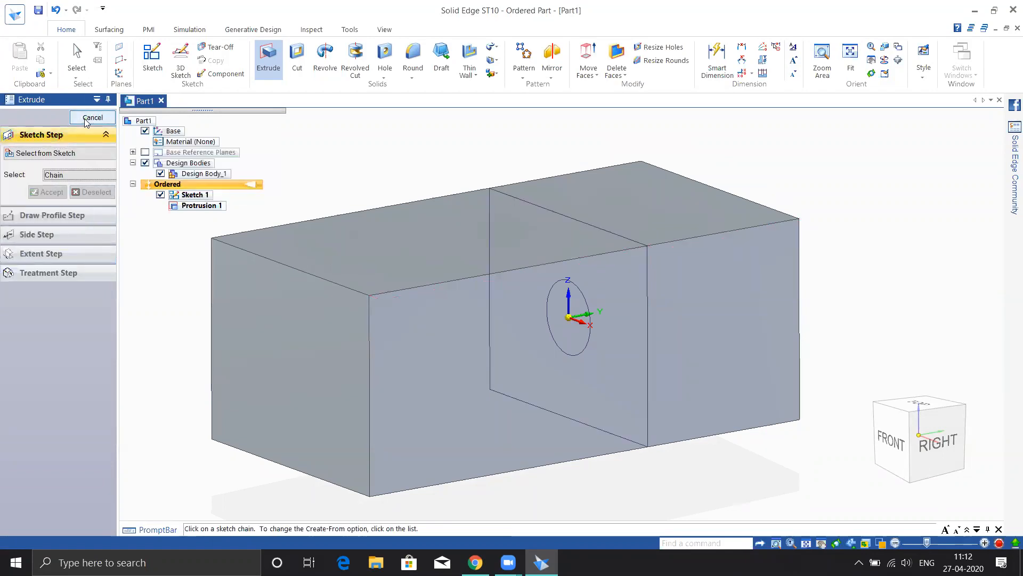
click(89, 120)
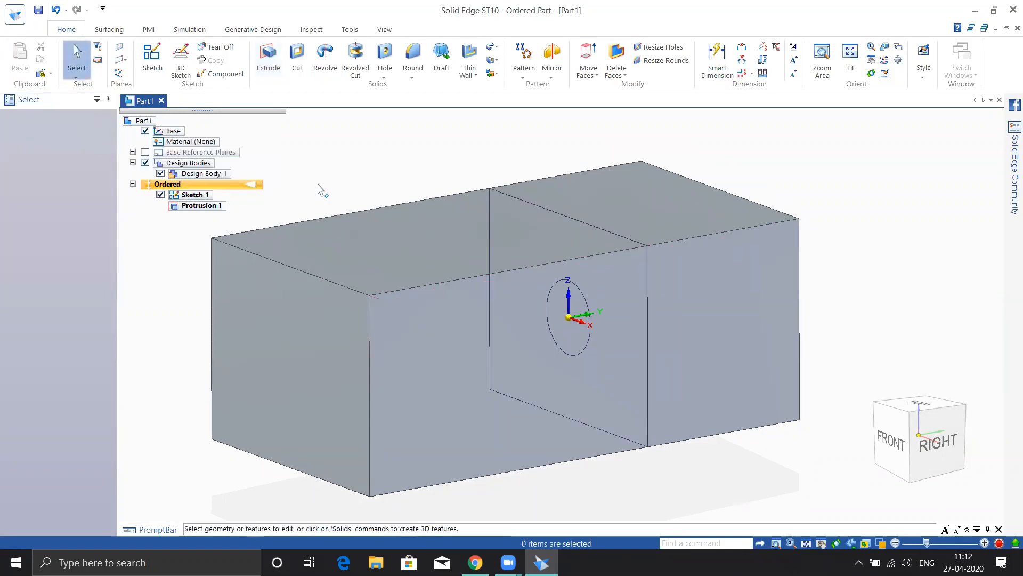
shift+middle_drag(480, 137, 539, 148)
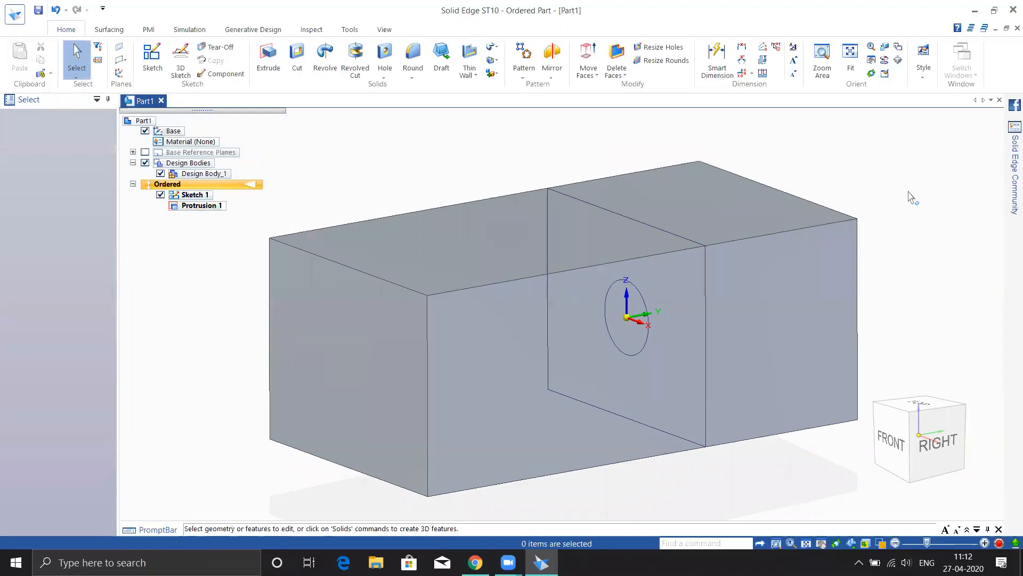
key(ctrl+z)
Extrude the rectangle chain 150 mm to the front side only, with Non-symmetric Extent switched off.
click(272, 66)
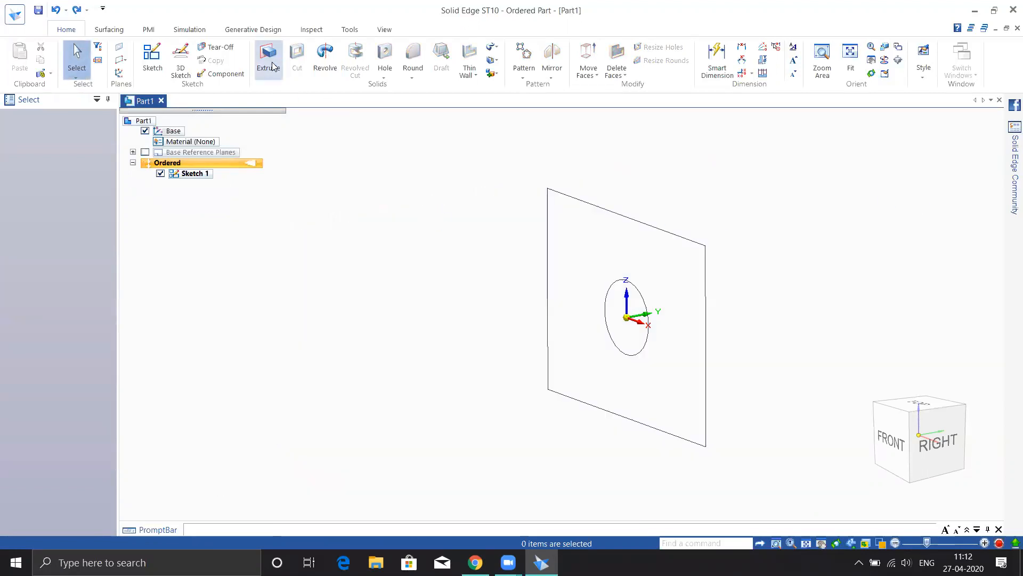
click(546, 243)
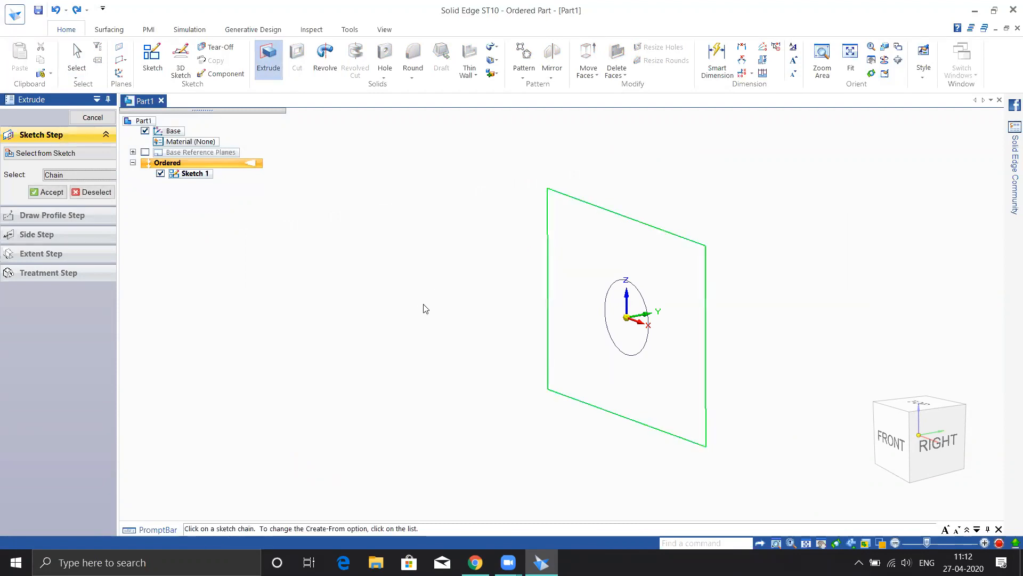
right_click(340, 254)
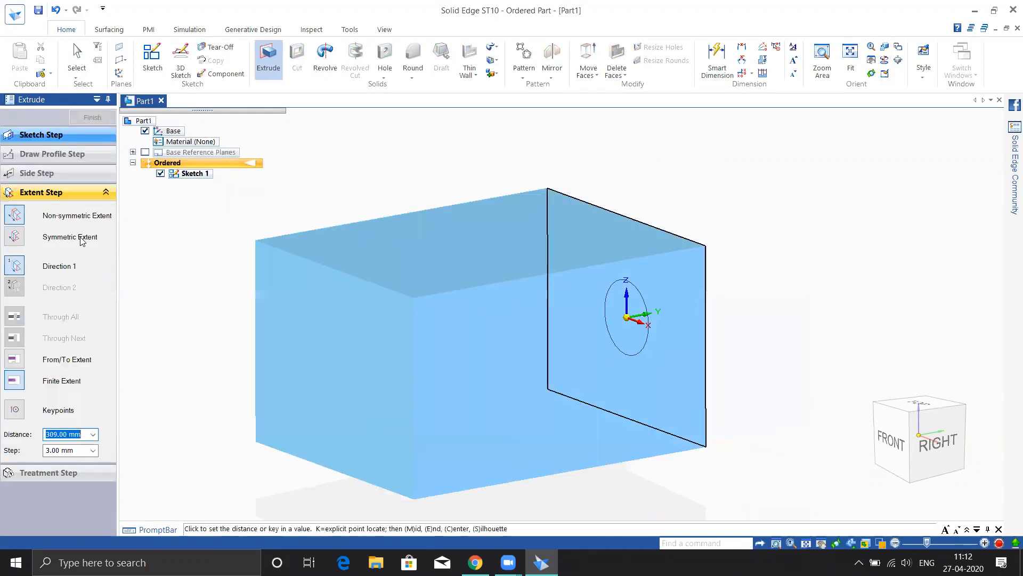
click(14, 218)
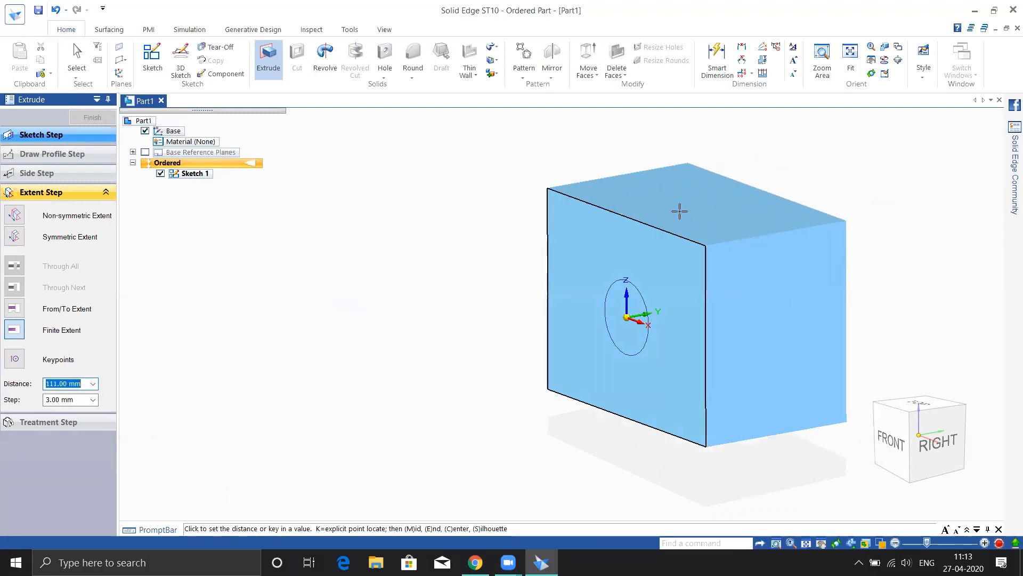
text(150)
key(Tab)
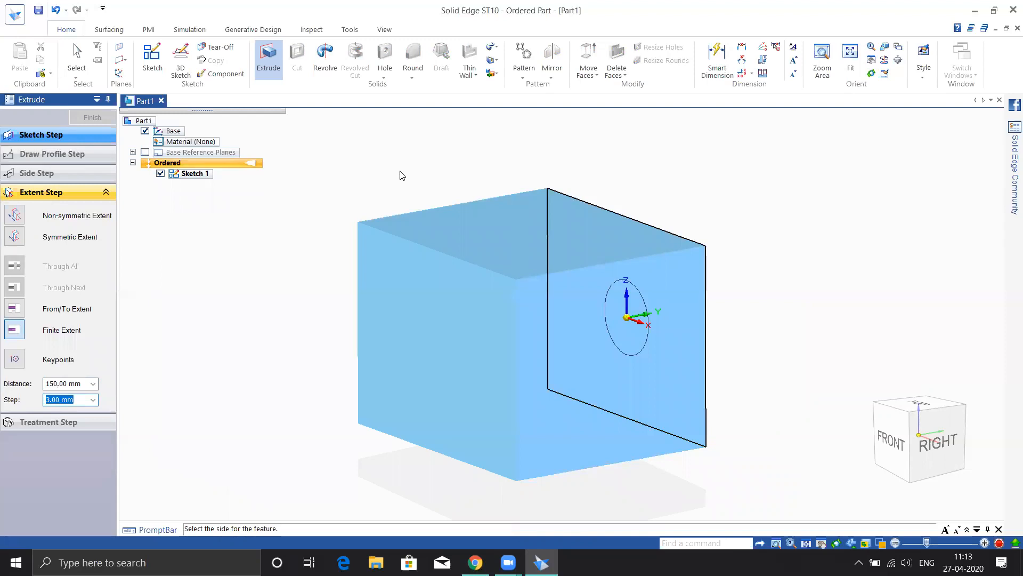
click(394, 179)
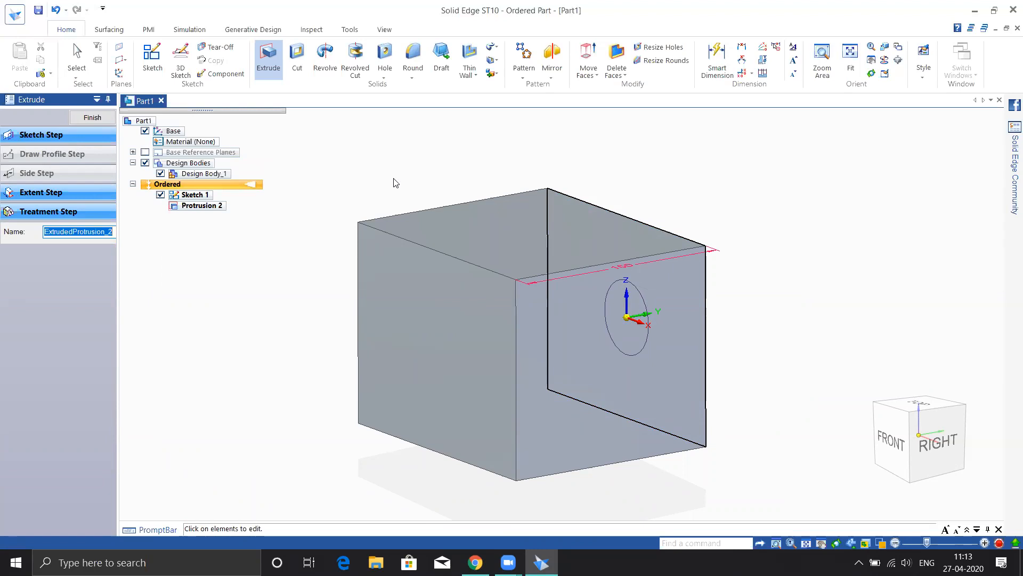
Finish the one-sided 150 mm extrusion, leave the Extrude command and undo the feature.
click(82, 118)
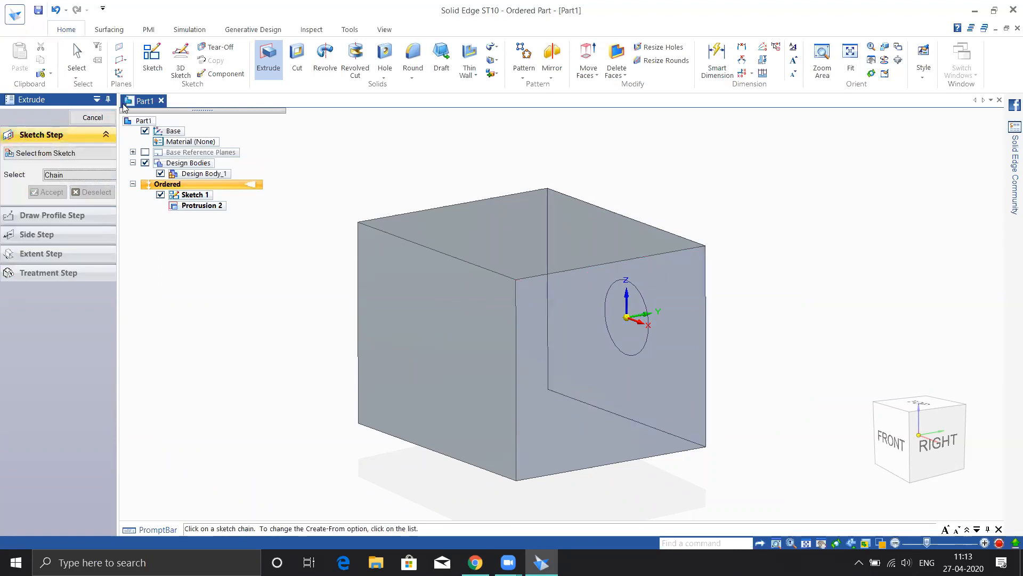
click(79, 122)
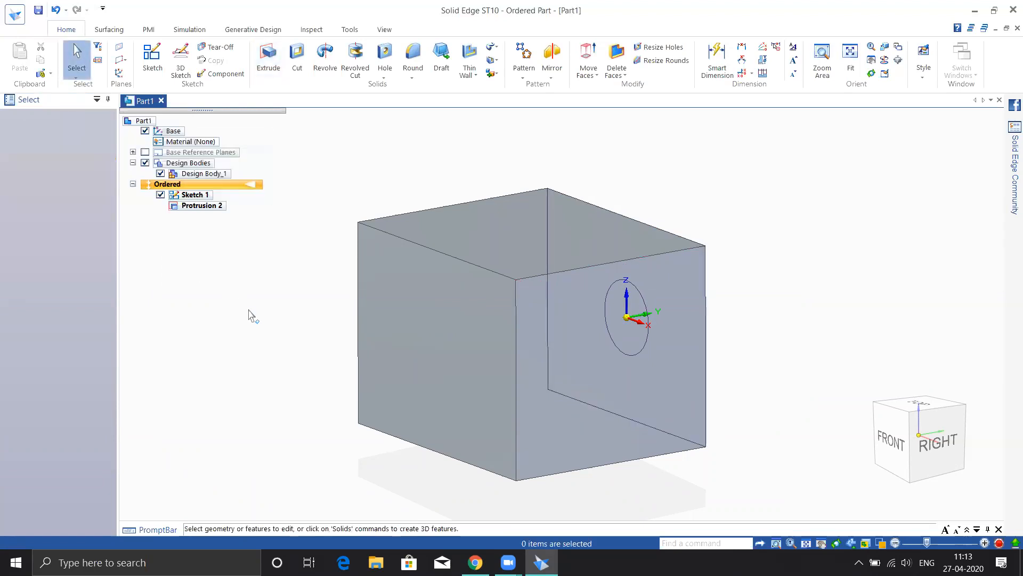
key(ctrl+z)
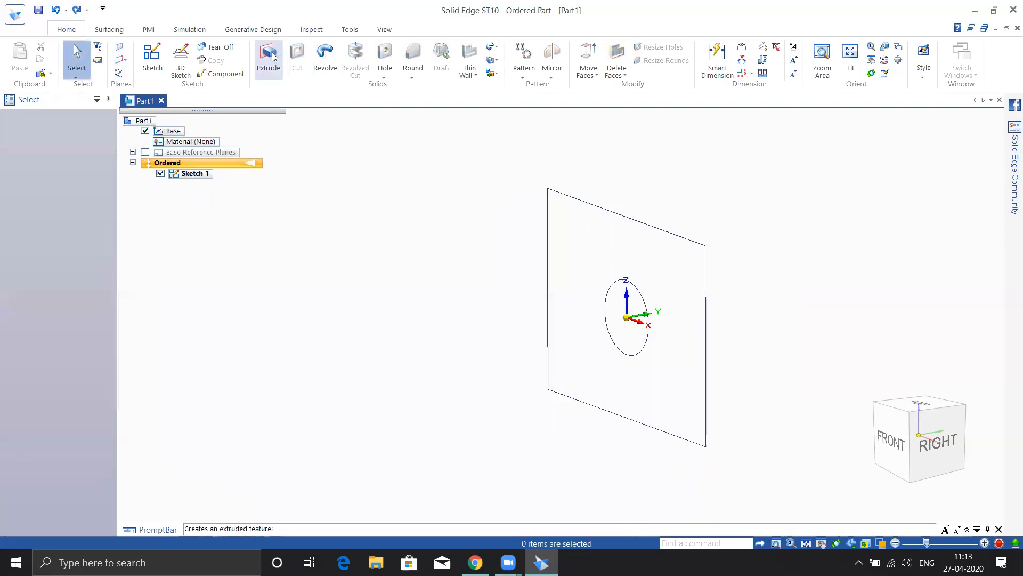
Extrude the rectangle with Non-symmetric Extent, about 105 mm behind the sketch plane and 198 mm in front of it.
click(269, 56)
click(548, 232)
right_click(496, 228)
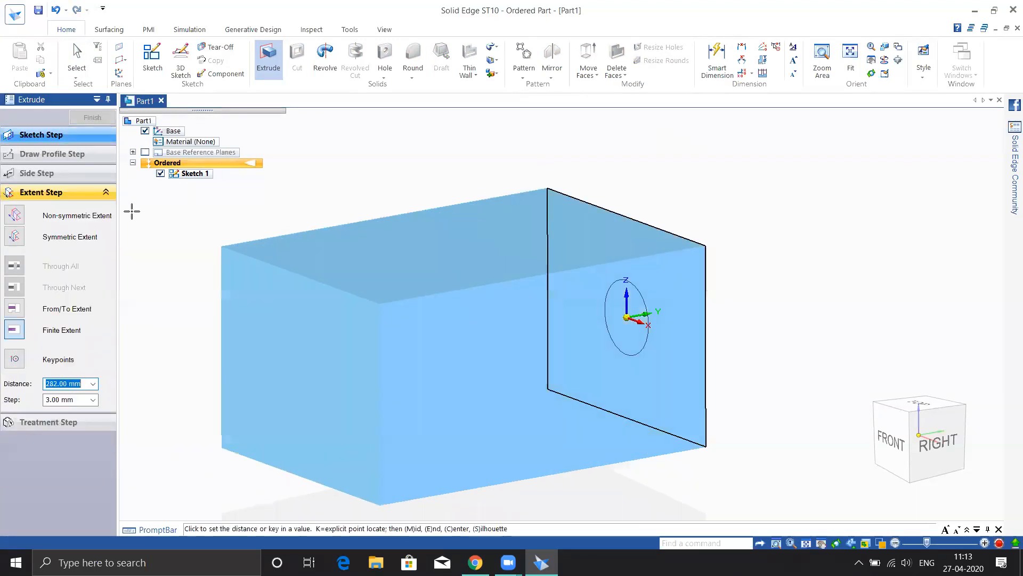
click(12, 214)
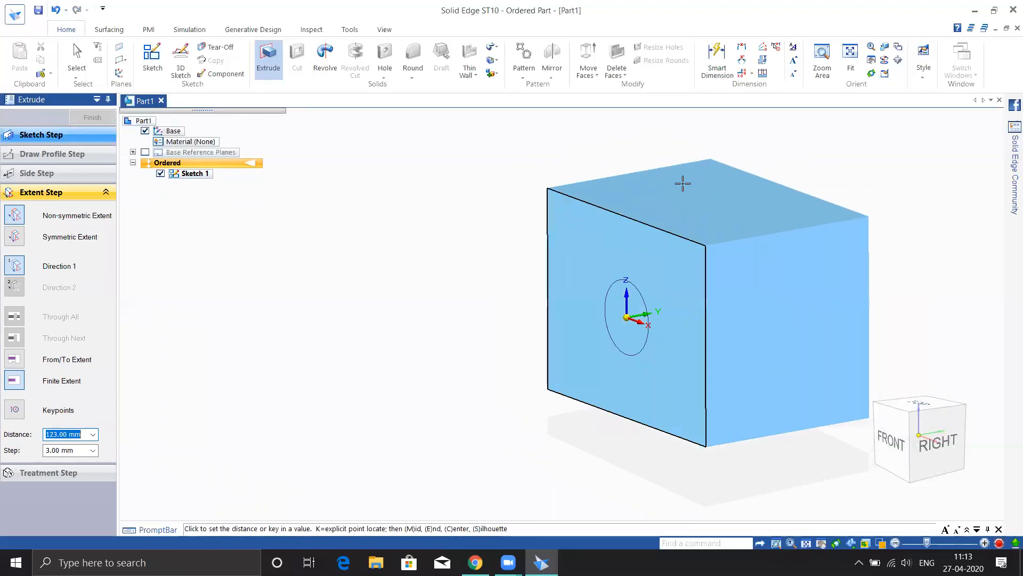
click(669, 191)
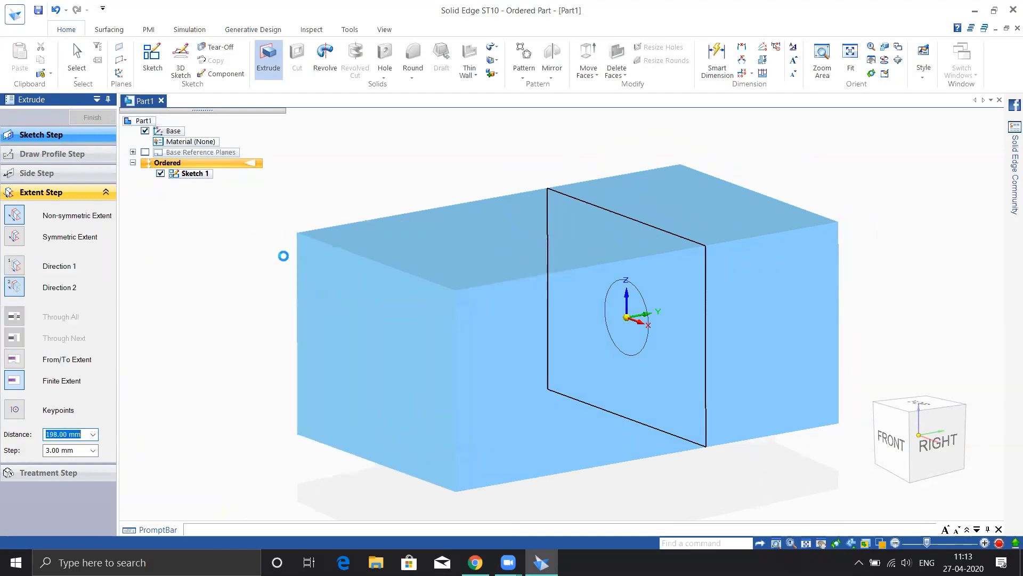
click(284, 254)
Finish the freehand two-direction extrusion, leave the Extrude command and undo the feature.
mouse_move(976, 271)
middle_down()
mouse_move(969, 300)
mouse_move(965, 256)
mouse_move(965, 275)
middle_up()
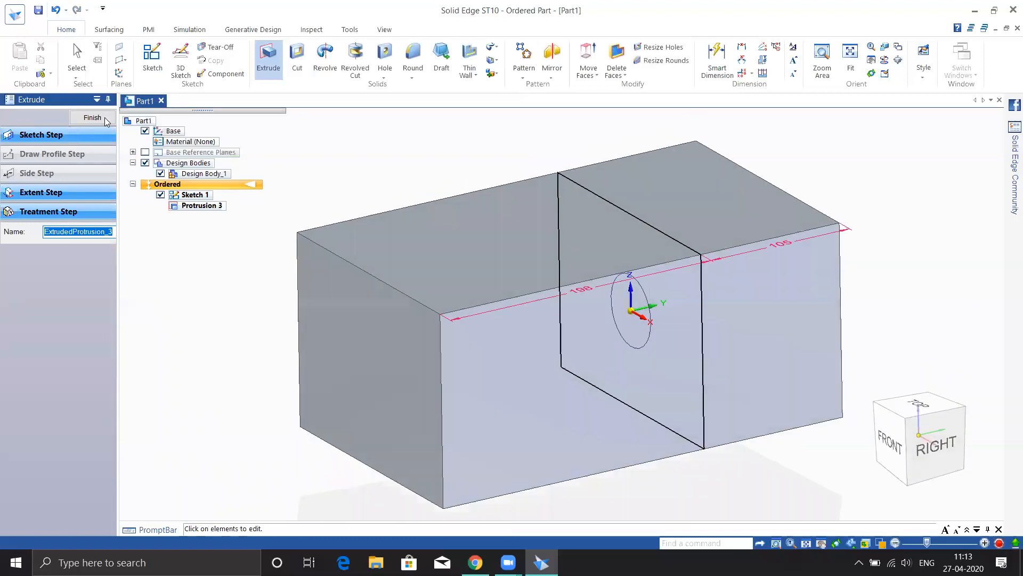
click(93, 117)
click(87, 118)
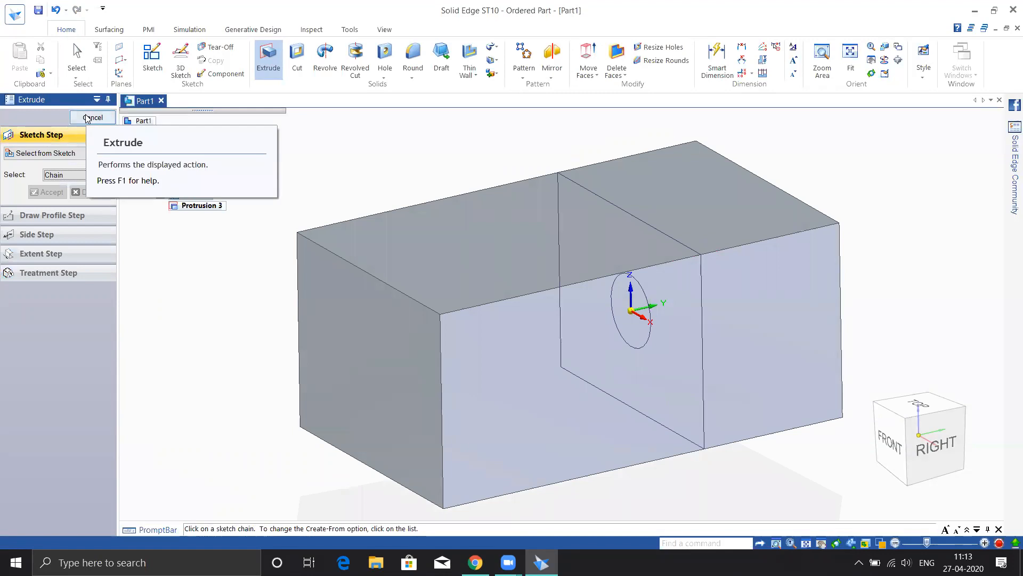
key(ctrl+z)
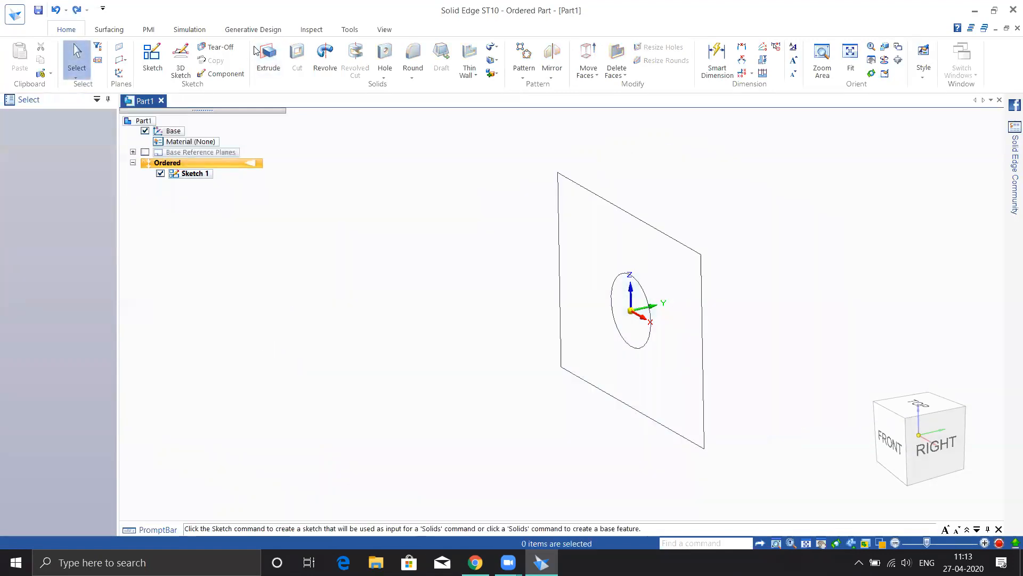
Select the rectangle and circle chains for Extrude and try a Non-symmetric Extent in both directions from the sketch plane.
click(268, 56)
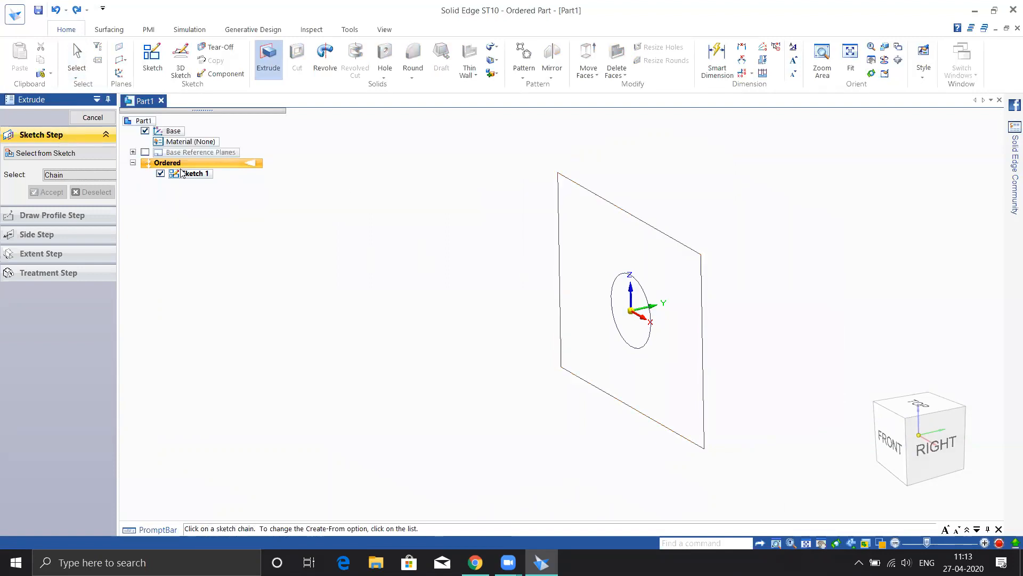
click(626, 213)
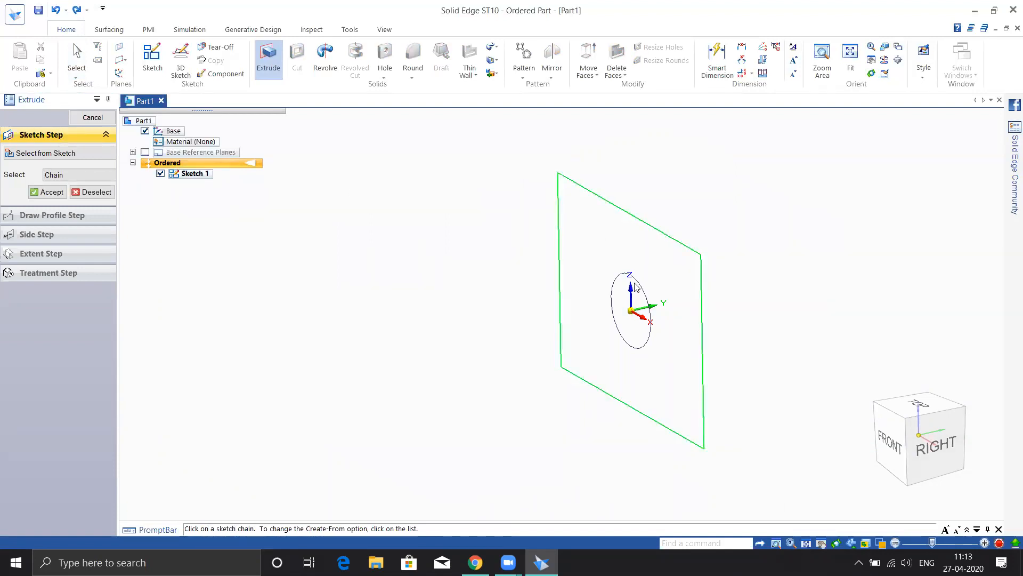
click(618, 289)
right_click(475, 292)
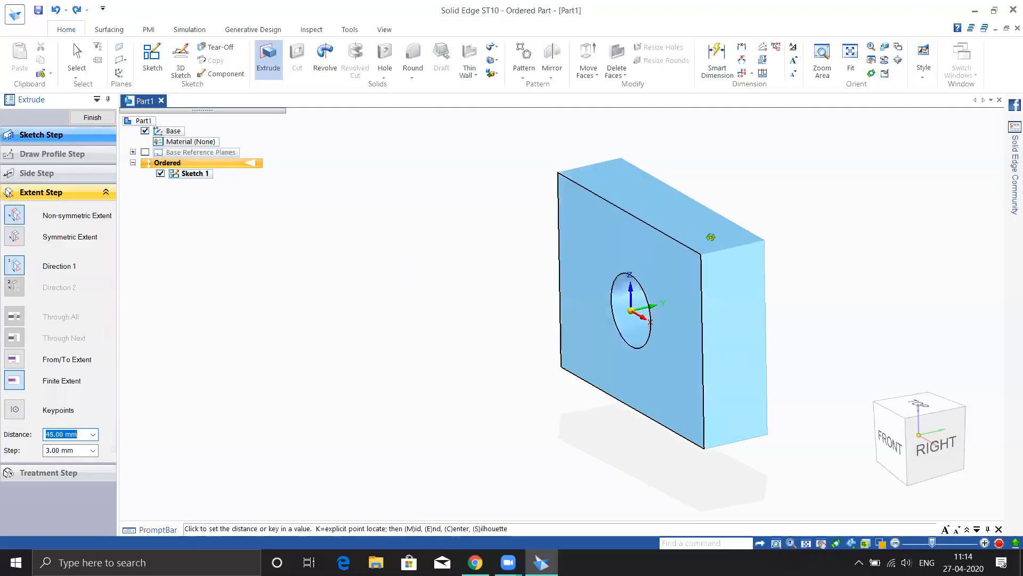
middle_drag(769, 220, 744, 234)
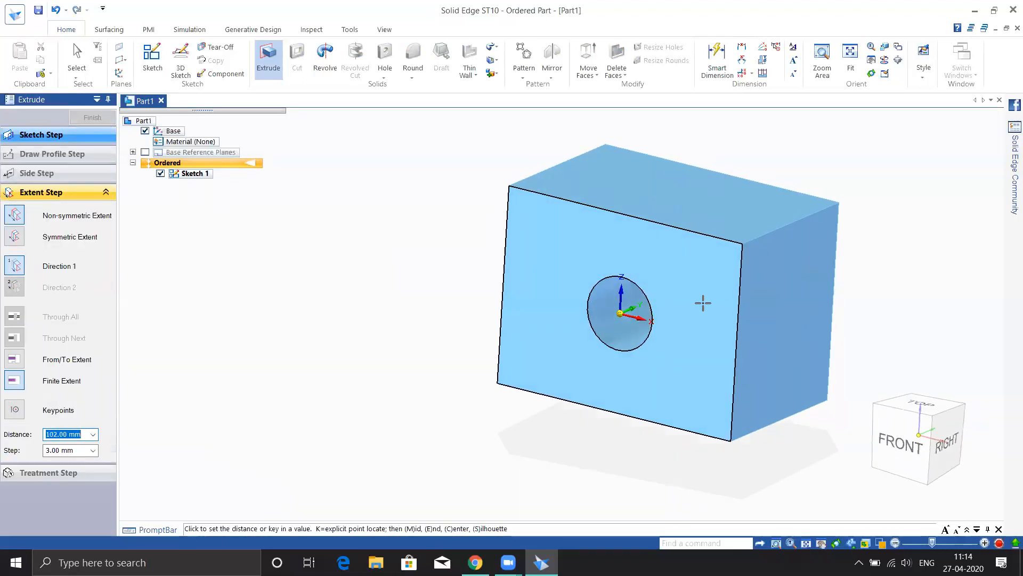
middle_drag(806, 318, 794, 267)
middle_drag(732, 344, 773, 313)
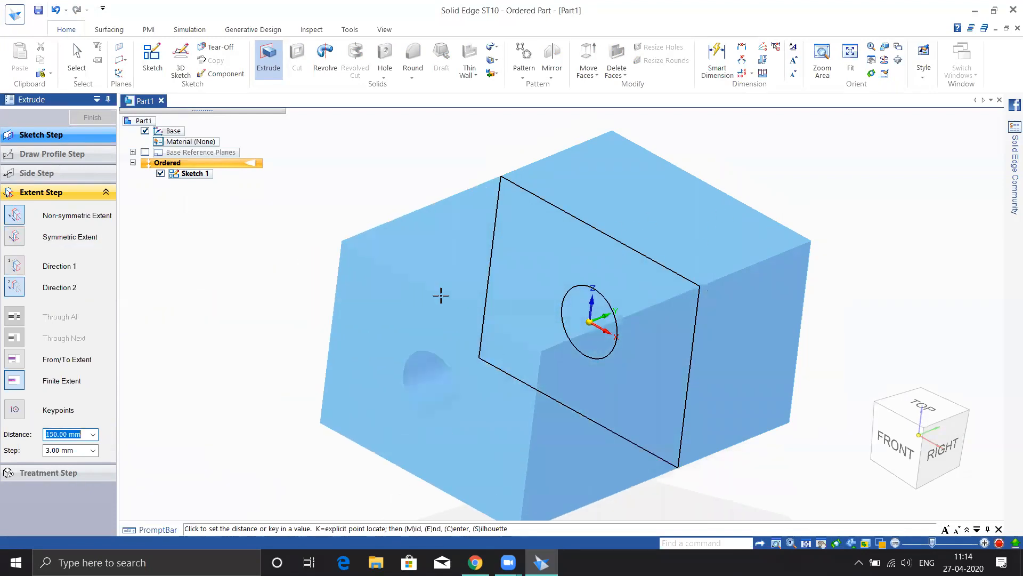
Switch the extrusion to Symmetric Extent and set its total distance to 200 mm.
click(15, 236)
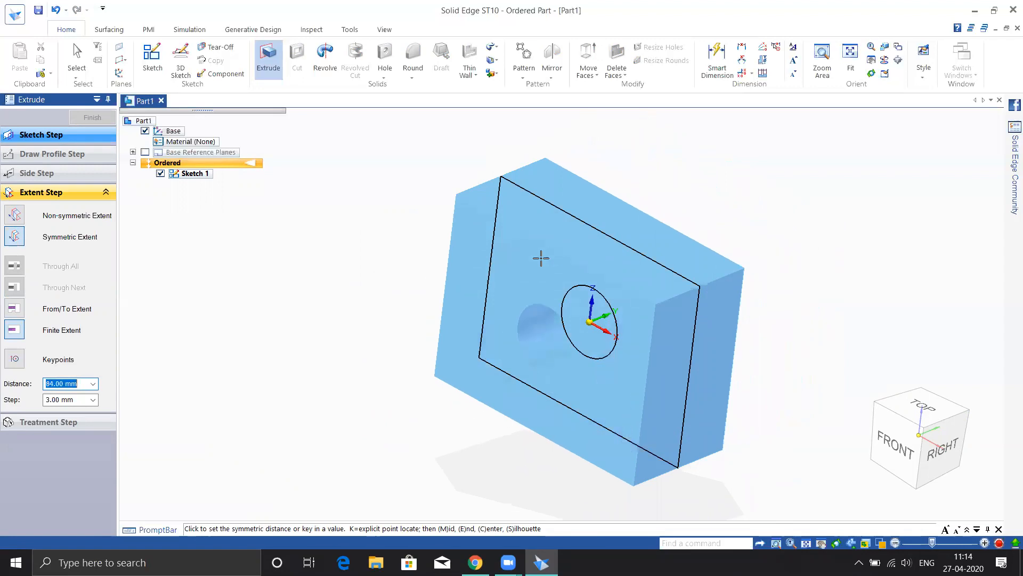
middle_drag(503, 258, 478, 245)
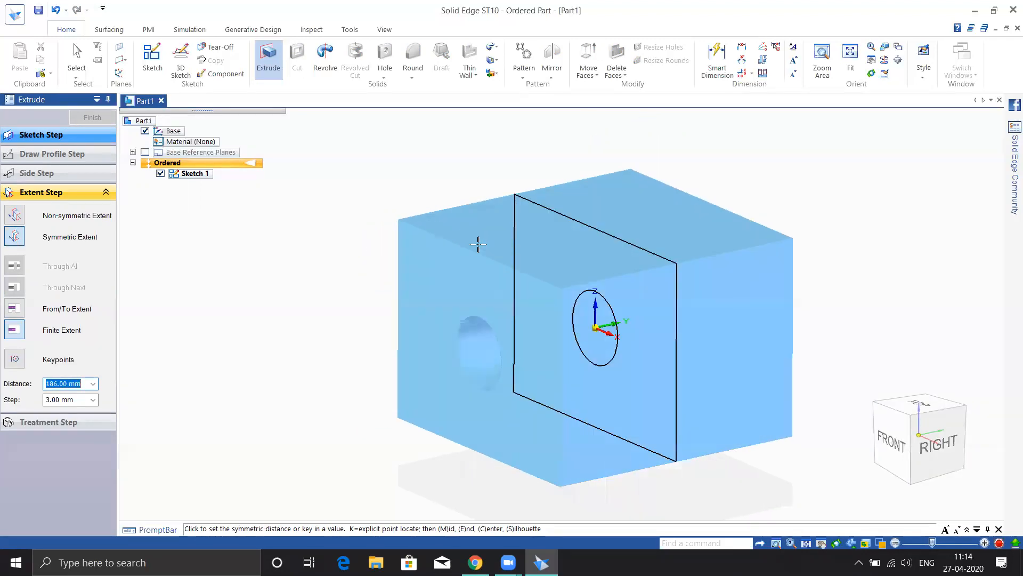
key(Return)
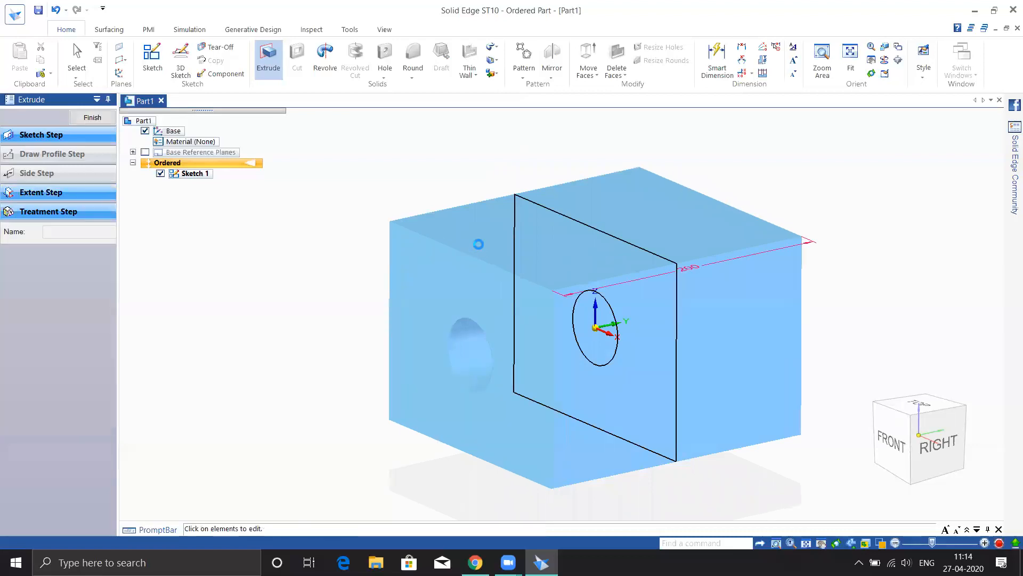
Finish the symmetric 200 mm extrusion, leave the Extrude command and undo the feature.
middle_drag(759, 349, 753, 404)
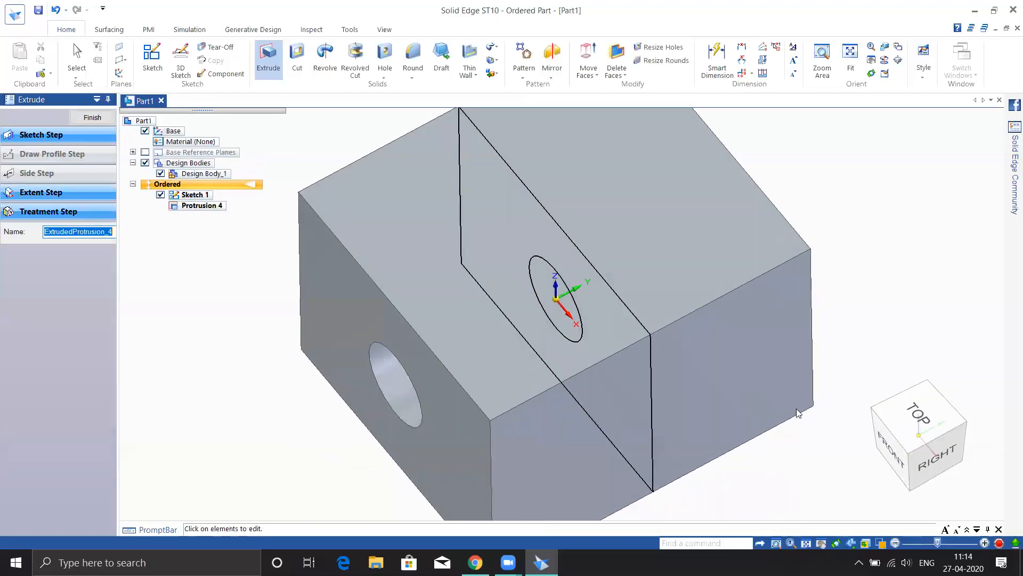
scroll(666, 368, down, 3)
middle_drag(706, 401, 780, 476)
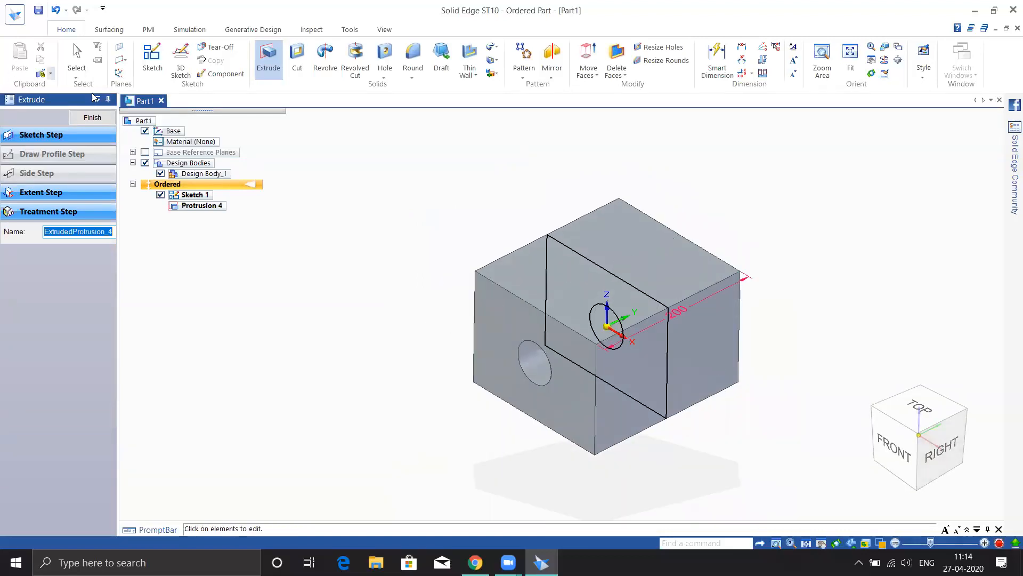
click(95, 117)
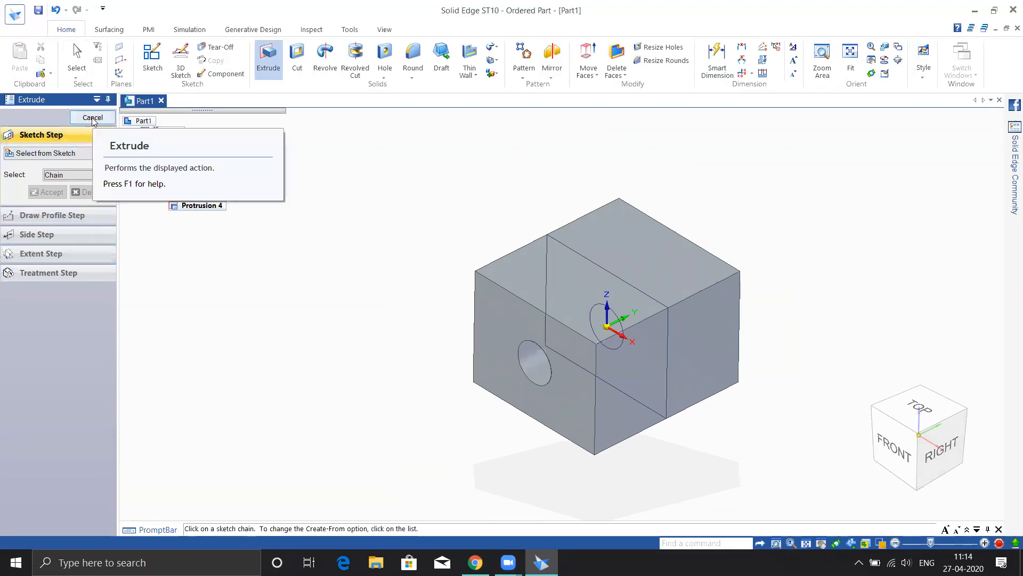
click(94, 117)
key(ctrl+z)
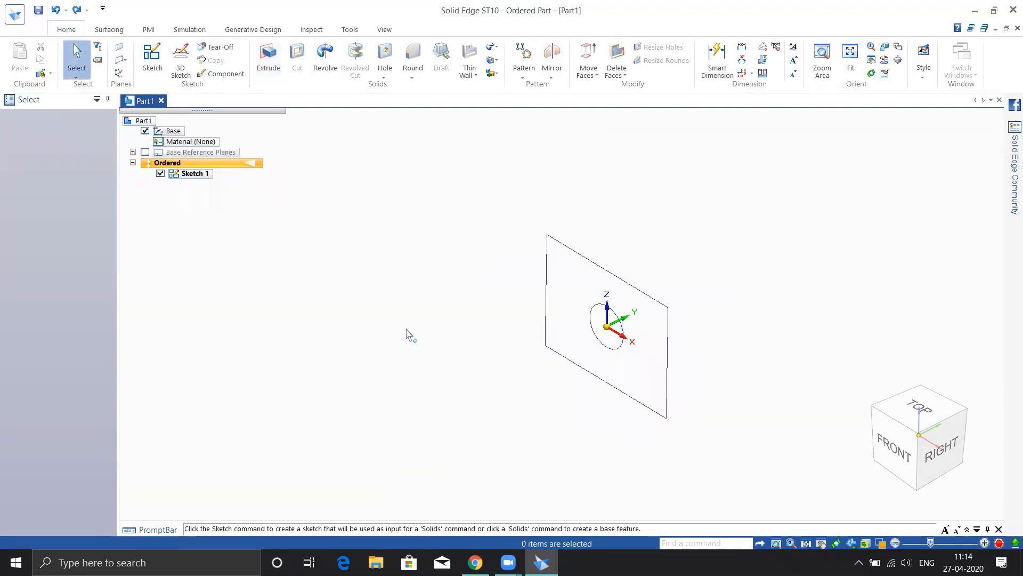
Create a new ISO Metric Part document and start a sketch on the front XZ plane.
click(267, 62)
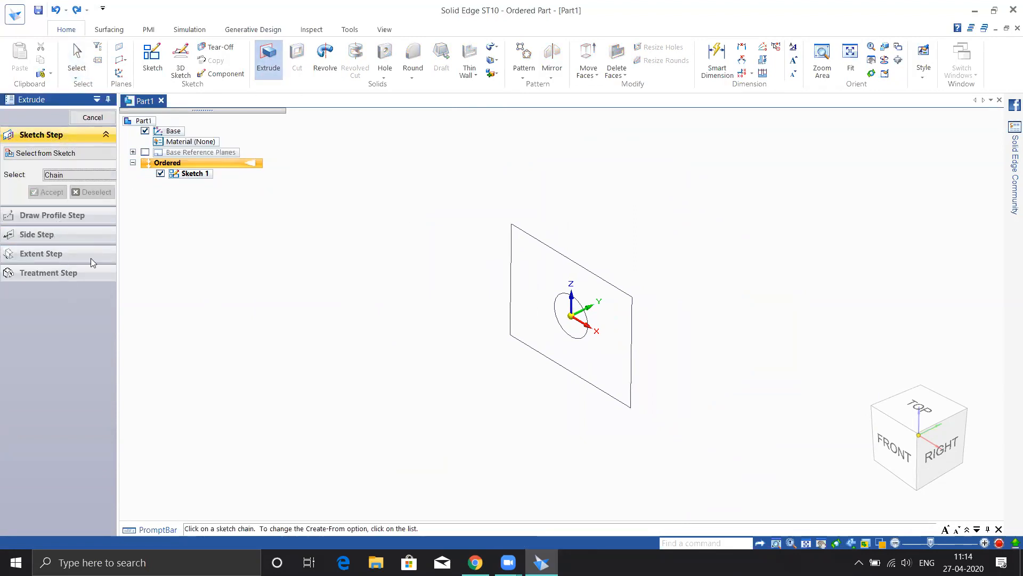
click(14, 14)
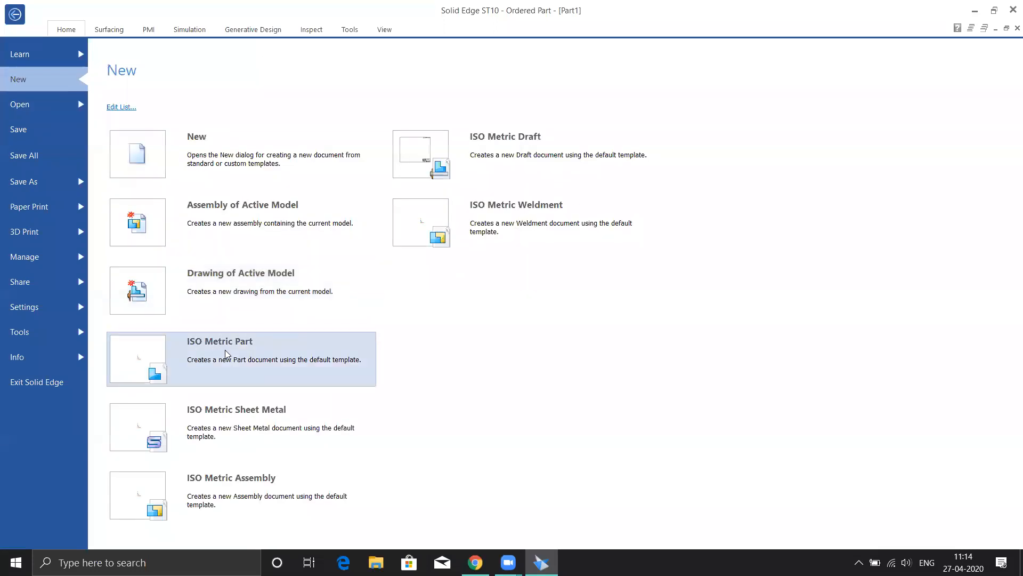
click(225, 350)
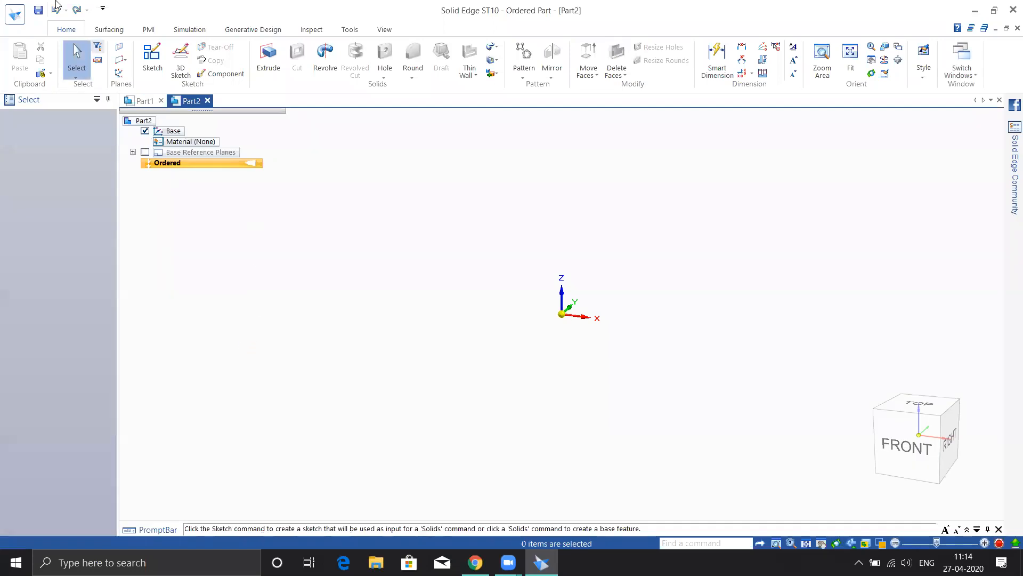
click(152, 58)
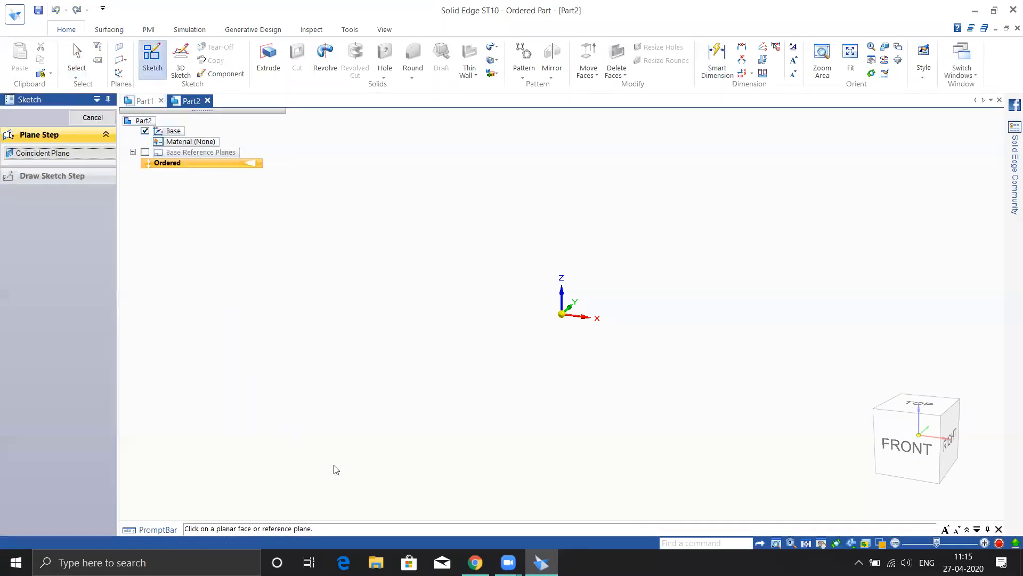
click(577, 294)
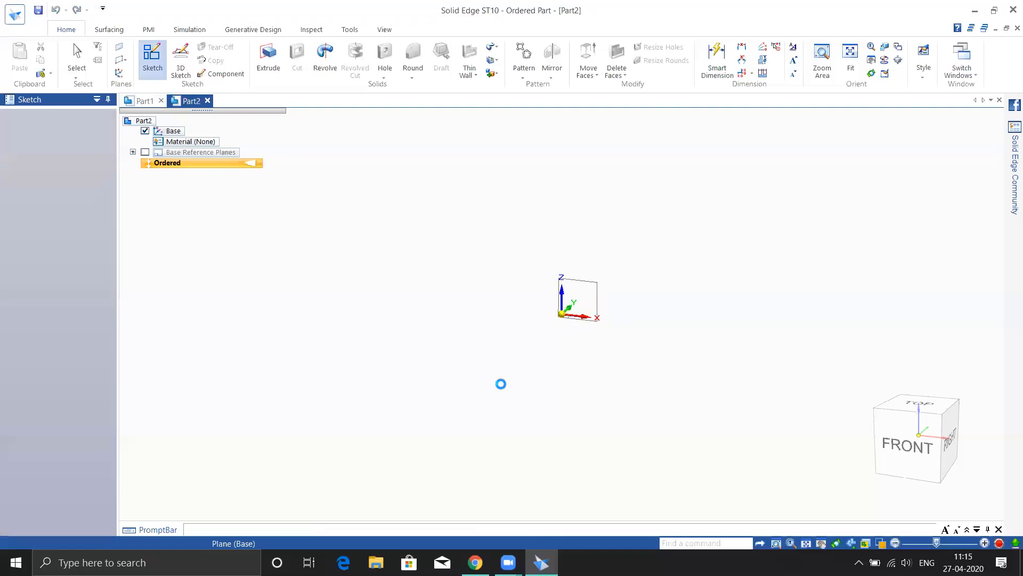
Draw connected lines for a comb profile: left side about 159 mm long, long horizontal base, and vertical right side.
click(147, 47)
click(216, 200)
click(221, 447)
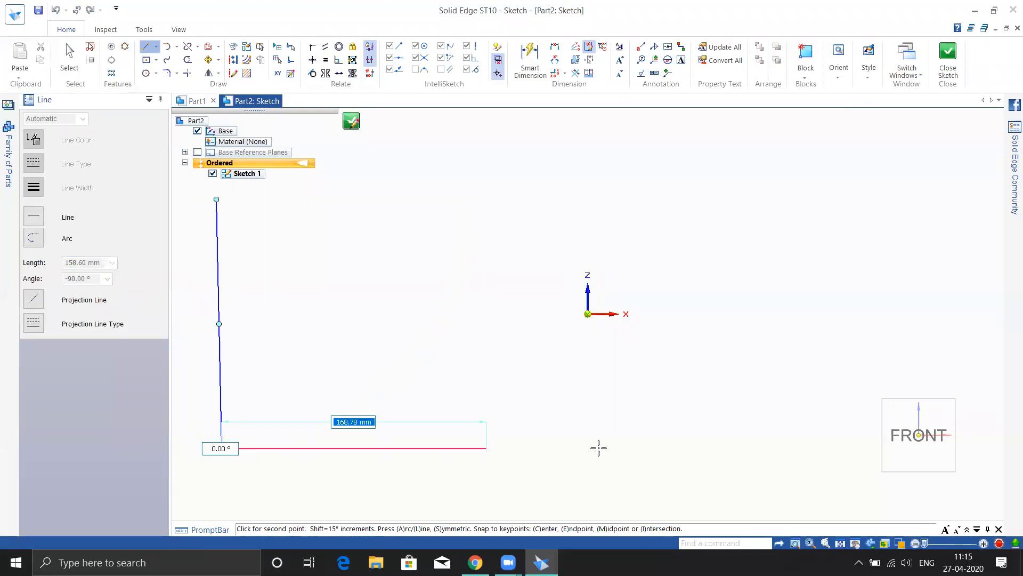
click(998, 448)
click(996, 172)
Continue the line chain leftward from the right side's upper end, forming three tapered fins with narrow flat tops and gaps between them.
click(982, 172)
click(953, 385)
click(891, 377)
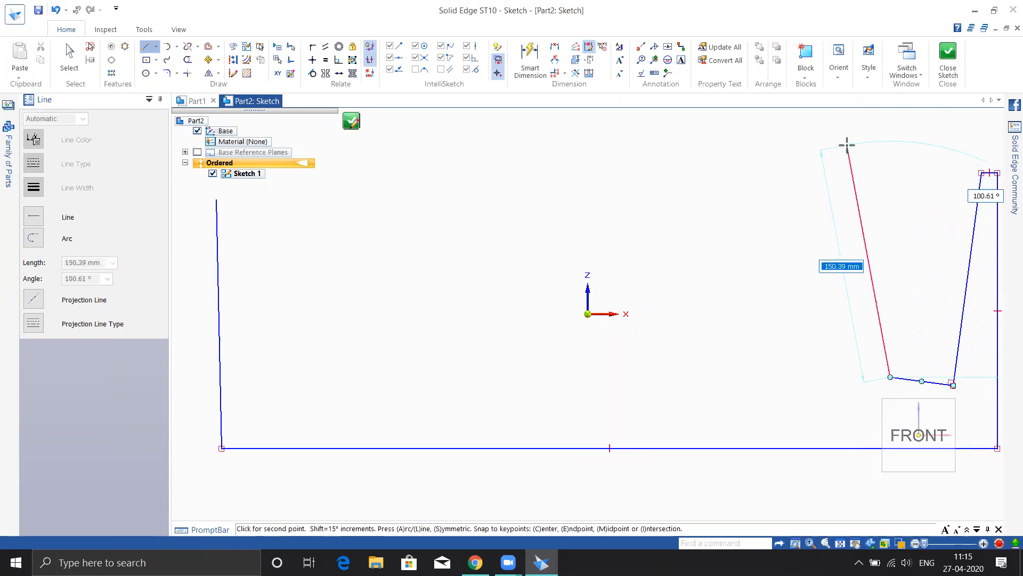
click(851, 154)
click(826, 154)
click(801, 421)
click(757, 421)
click(726, 168)
click(708, 168)
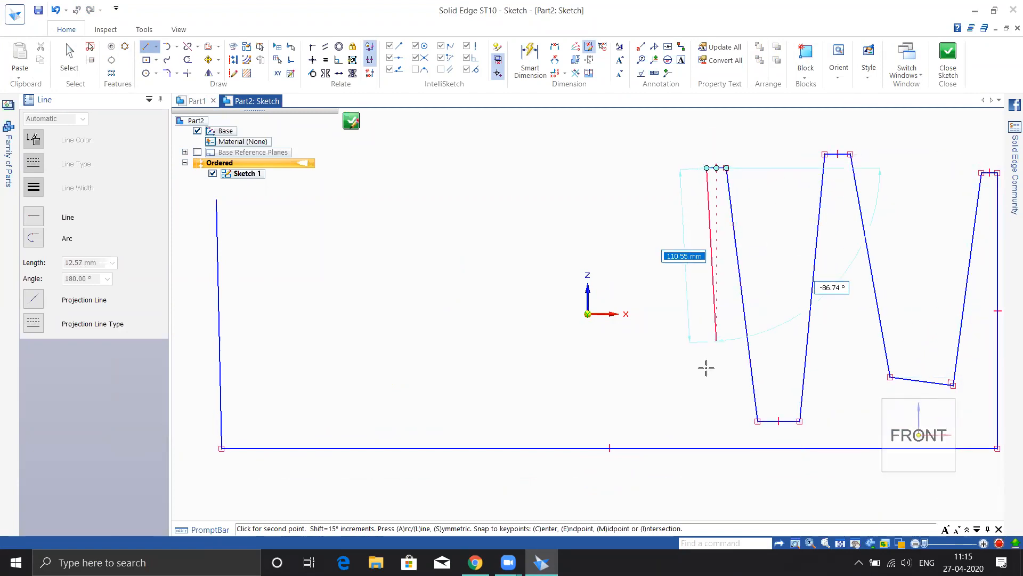
click(677, 428)
Draw the wide gap floor about 105 mm long and three more tapered fins, closing the outline at the left side's upper end.
click(512, 421)
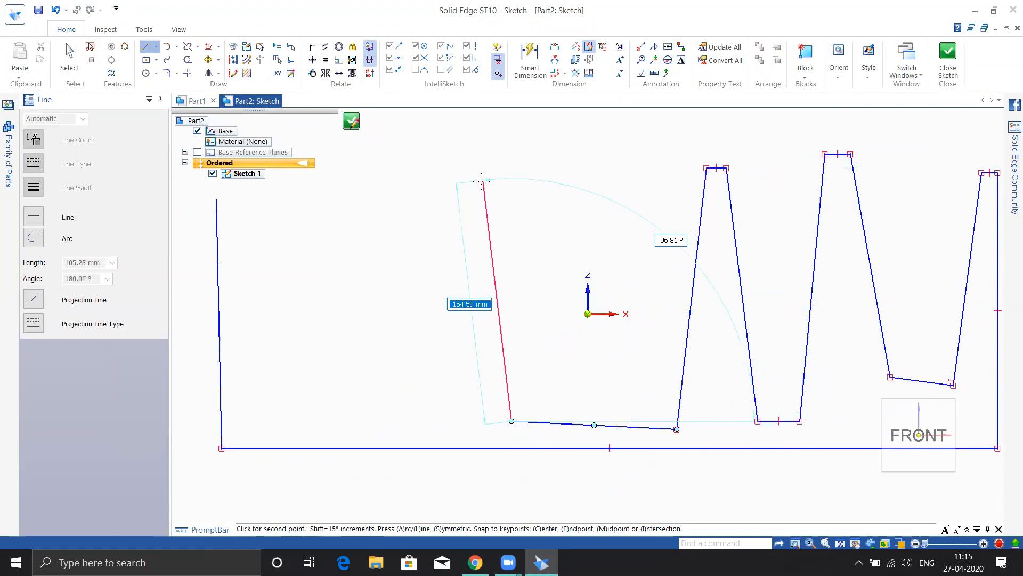
click(483, 173)
click(463, 173)
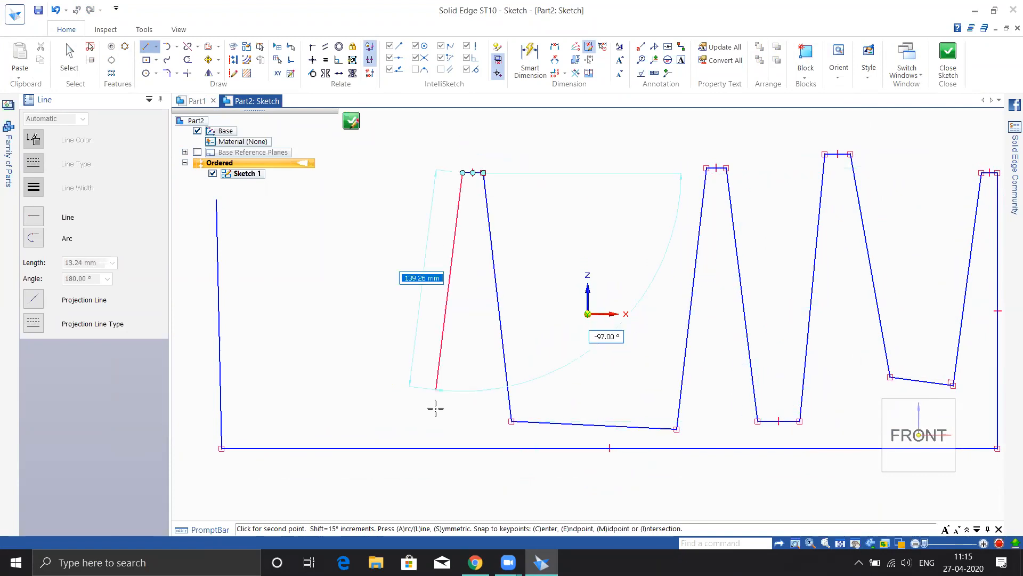
click(433, 429)
click(363, 429)
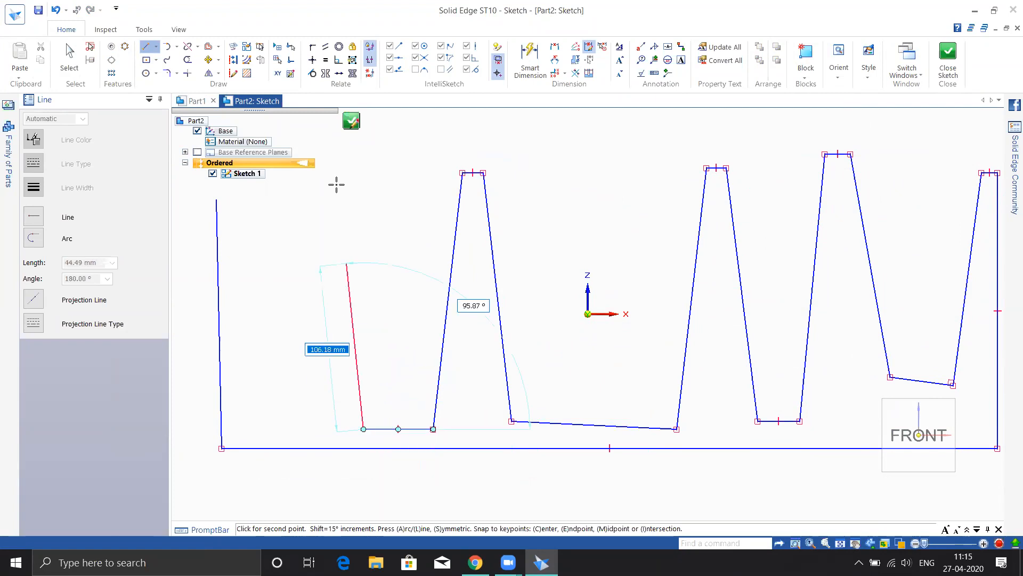
click(338, 178)
click(318, 178)
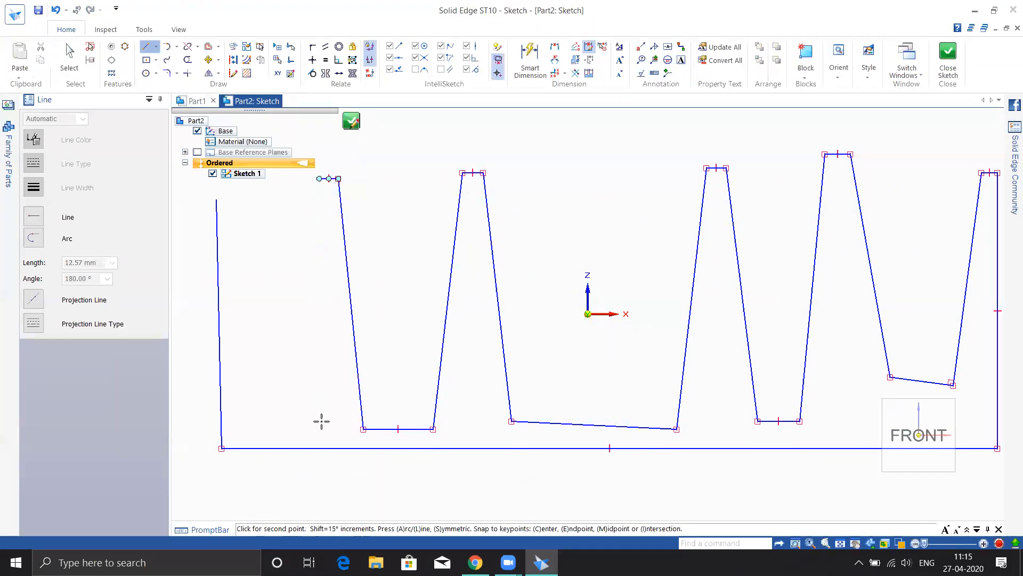
click(308, 429)
click(249, 428)
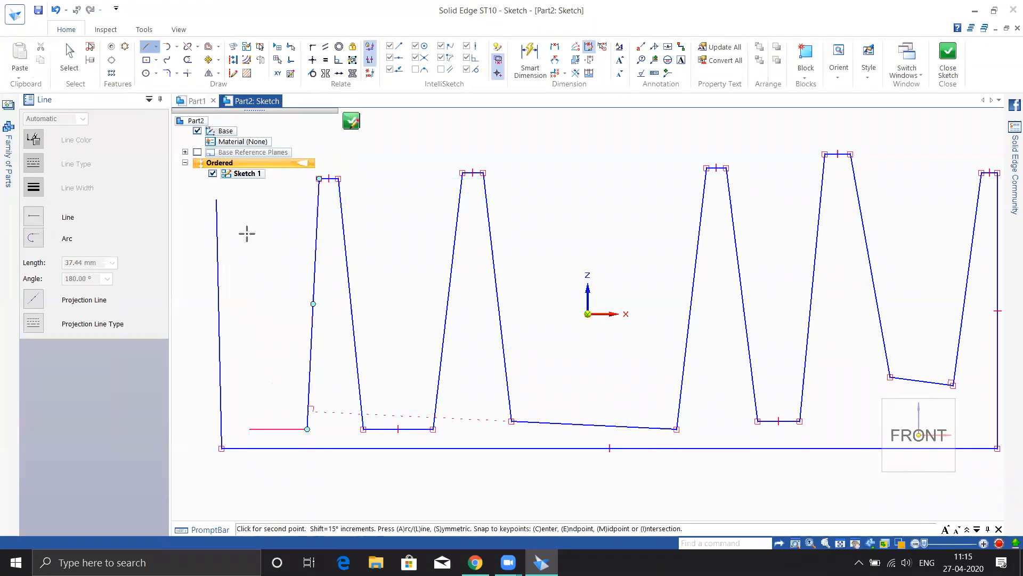
click(240, 199)
click(219, 199)
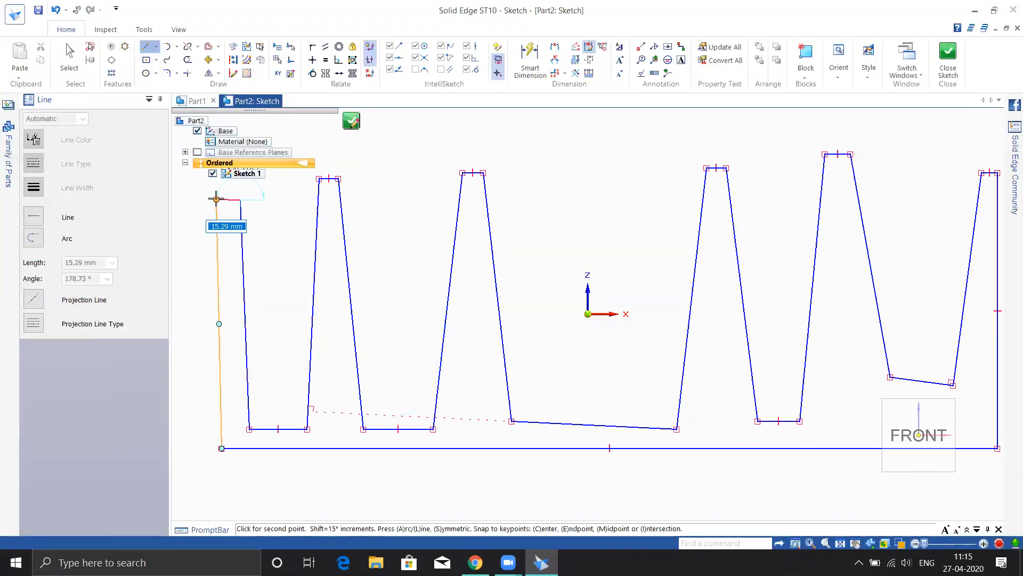
Close the sketch environment and finish the comb-shaped profile sketch.
click(944, 66)
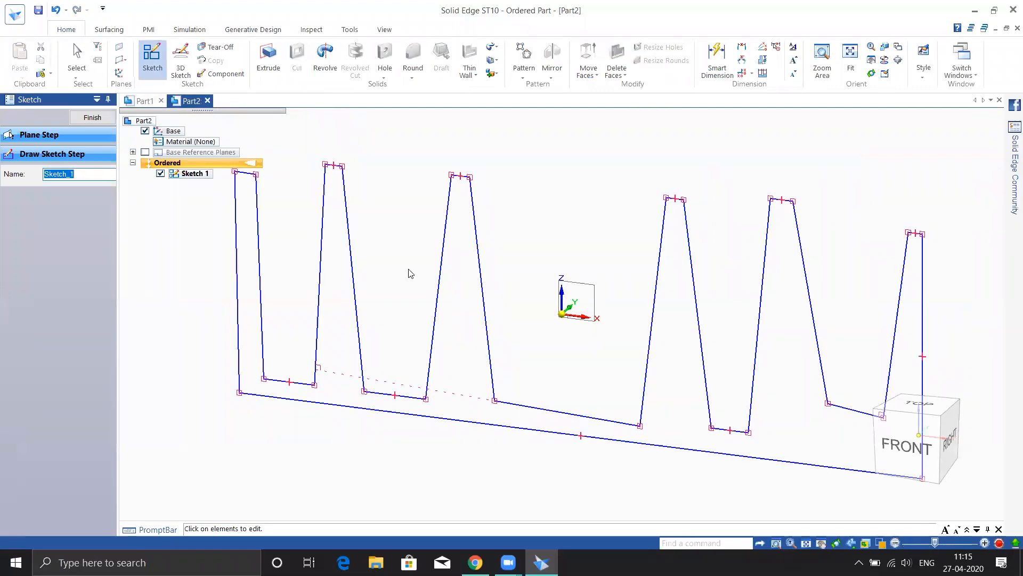
mouse_move(621, 237)
middle_down()
mouse_move(593, 238)
mouse_move(602, 242)
middle_up()
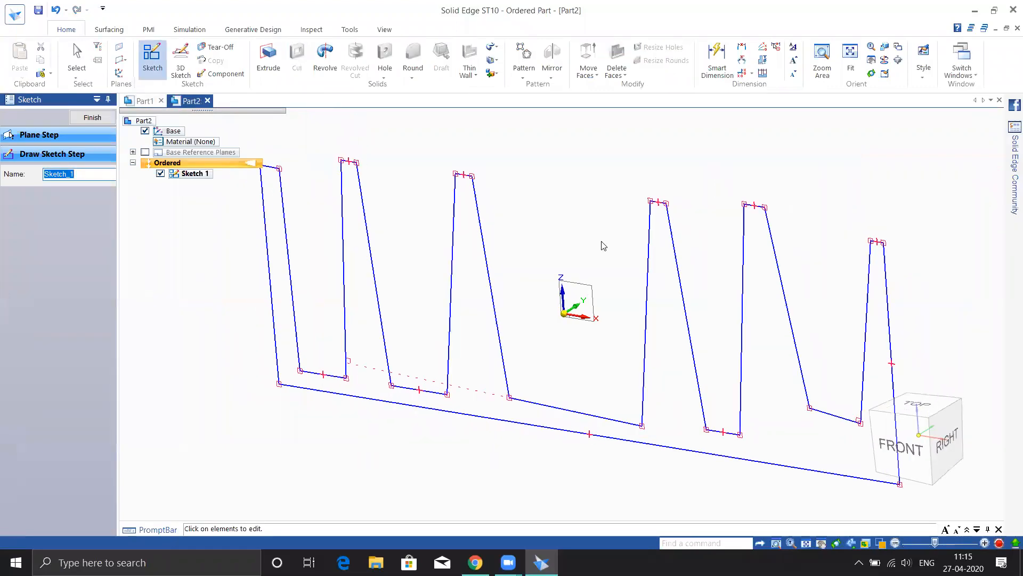
click(94, 115)
Extrude the comb-shaped profile chain 200 mm with Symmetric Extent and finish the feature.
click(265, 56)
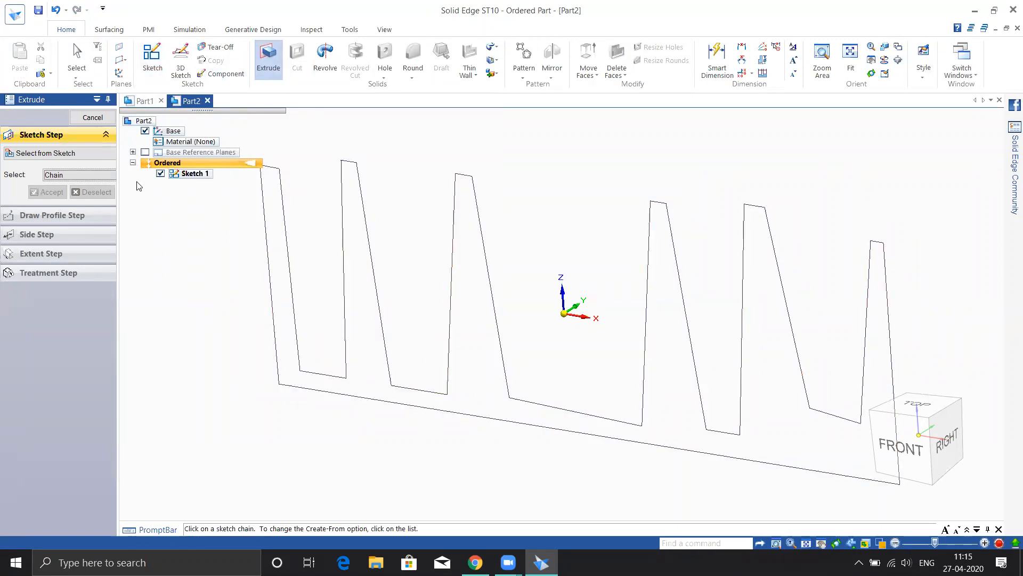
click(366, 223)
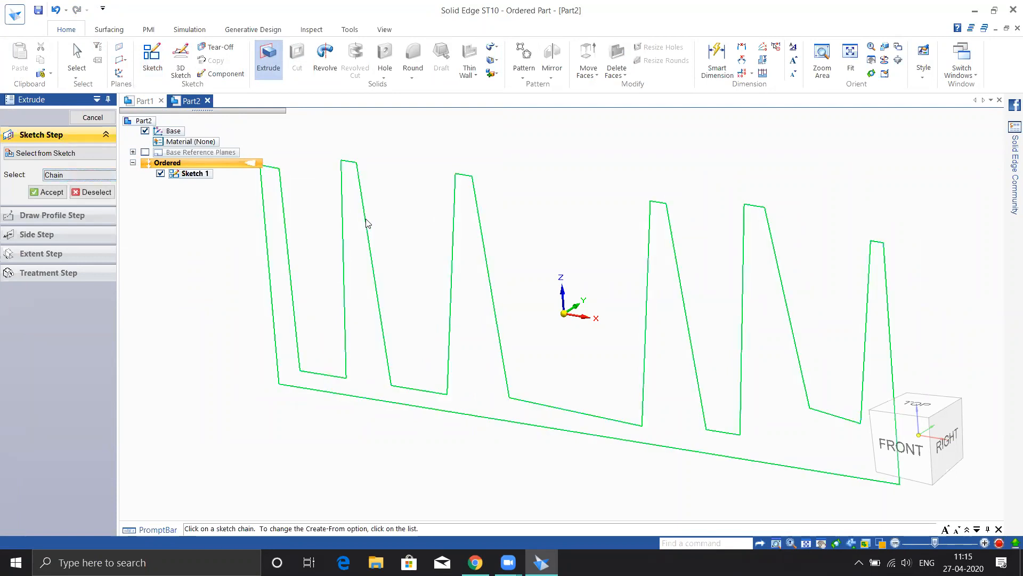
right_click(398, 222)
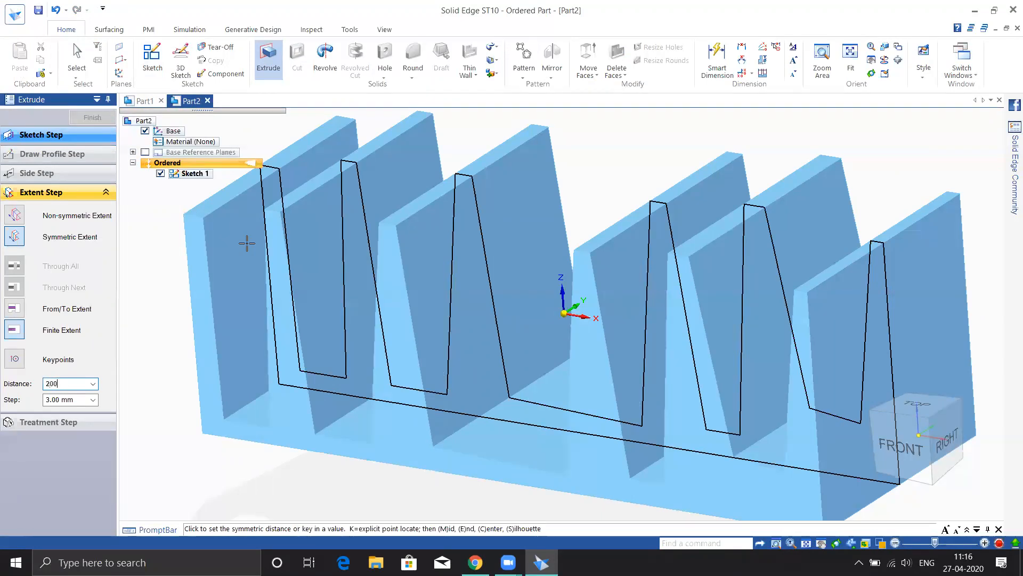
key(Return)
scroll(640, 180, down, 1)
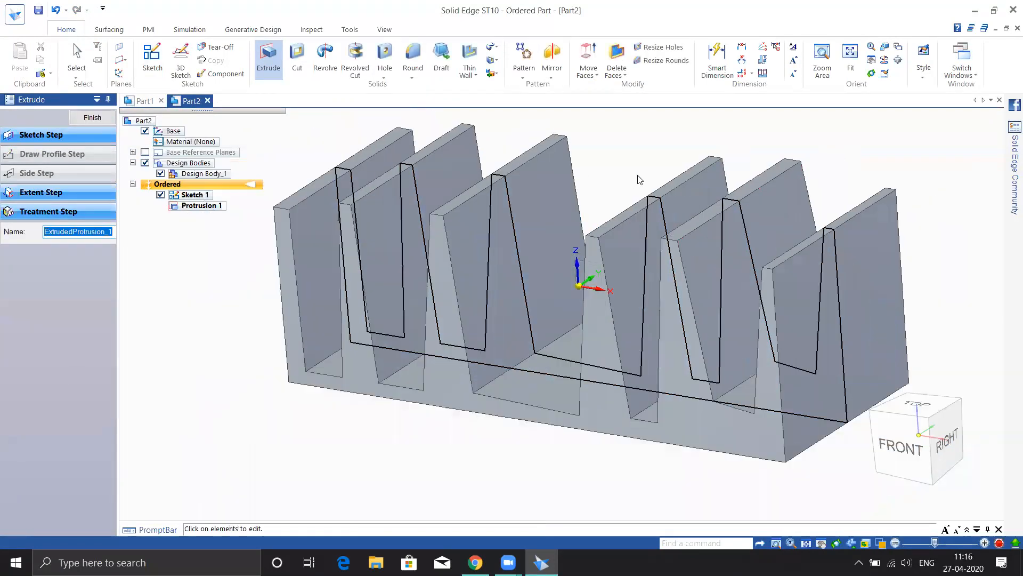
scroll(640, 179, down, 1)
mouse_move(631, 170)
middle_down()
mouse_move(666, 158)
mouse_move(628, 157)
middle_up()
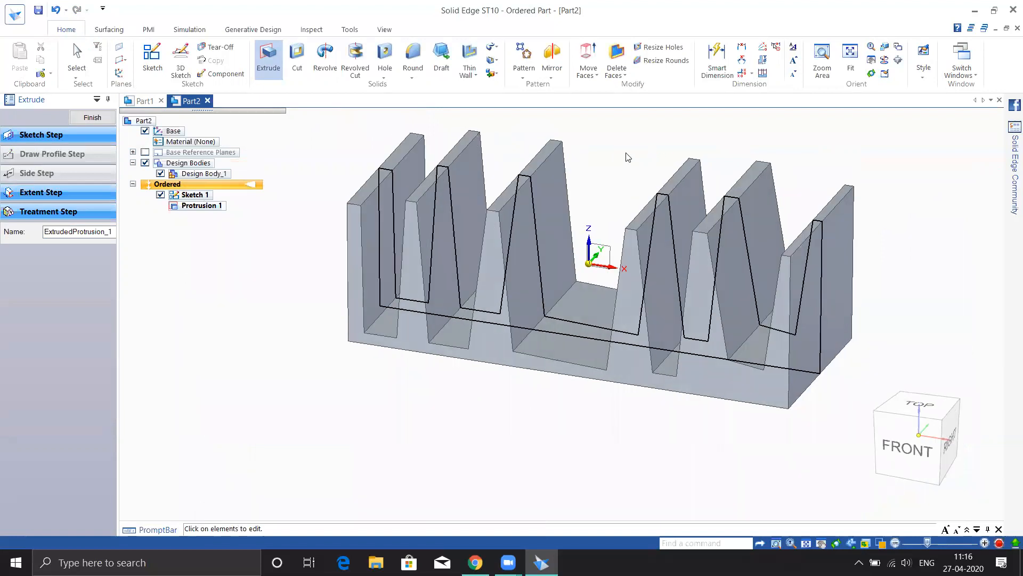
click(96, 118)
Start a new sketch on the YZ reference plane through the middle of the finned body.
click(153, 58)
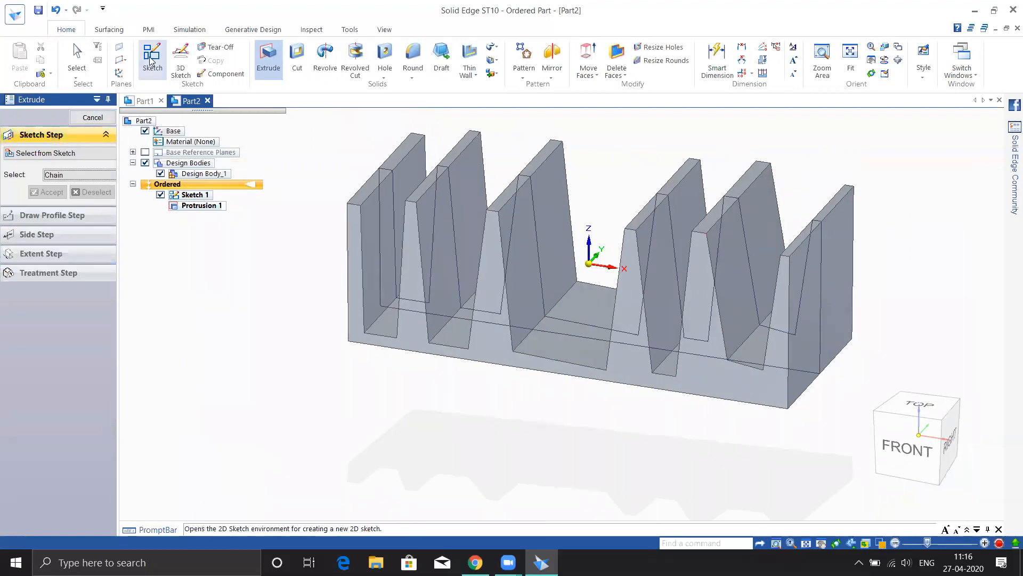
mouse_move(589, 243)
middle_down()
mouse_move(587, 233)
mouse_move(588, 246)
middle_up()
click(600, 236)
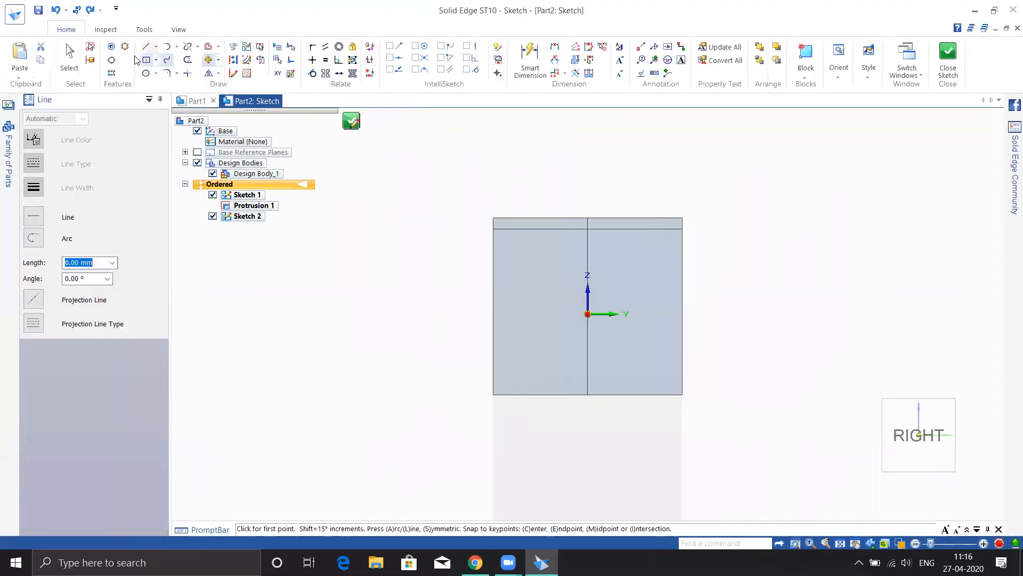
Draw two circles on the YZ plane, one about 68 mm across near the body's top edge and one about 62 mm lower on the opposite side.
click(146, 73)
click(635, 258)
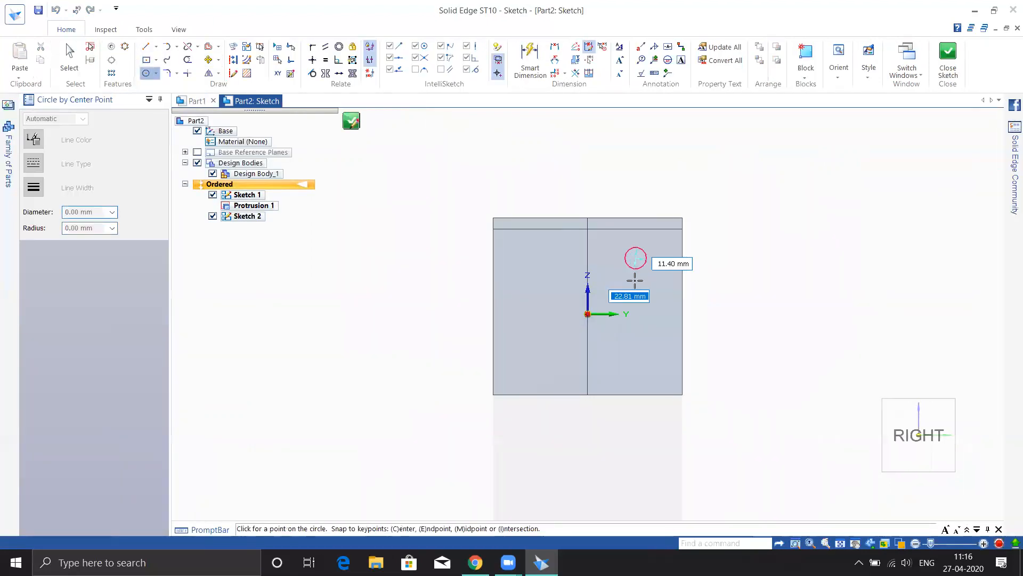
click(637, 290)
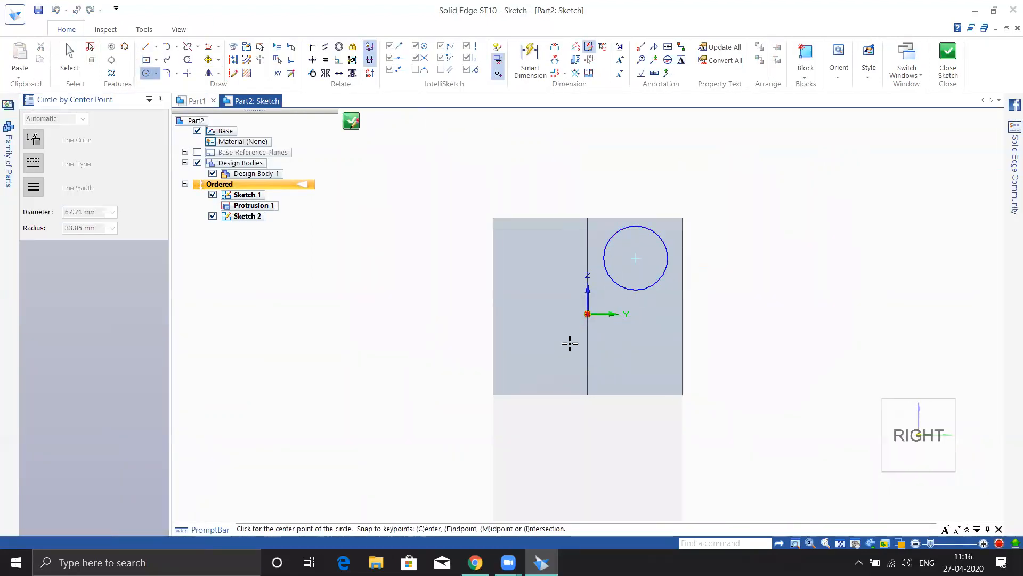
click(559, 307)
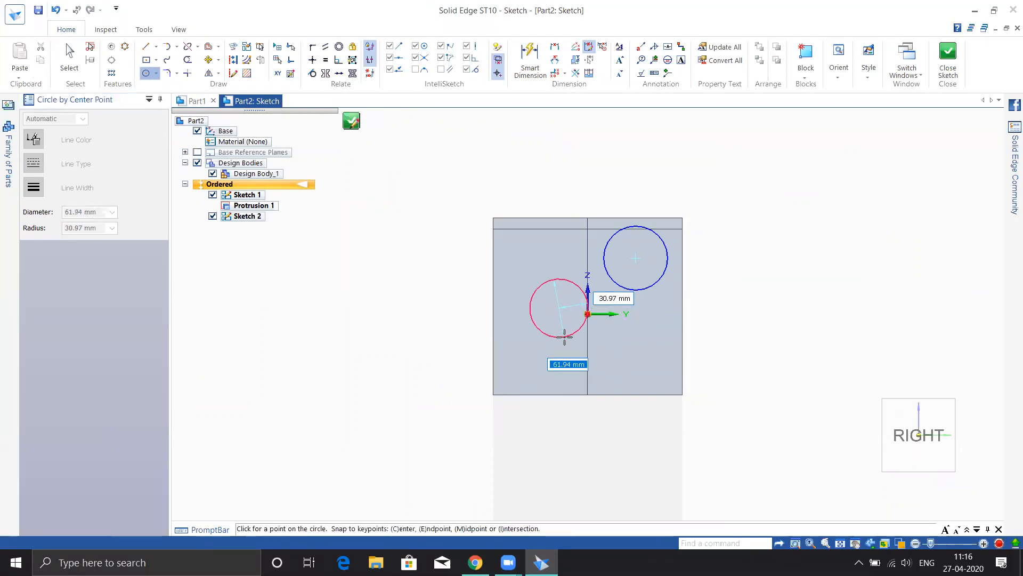
click(564, 337)
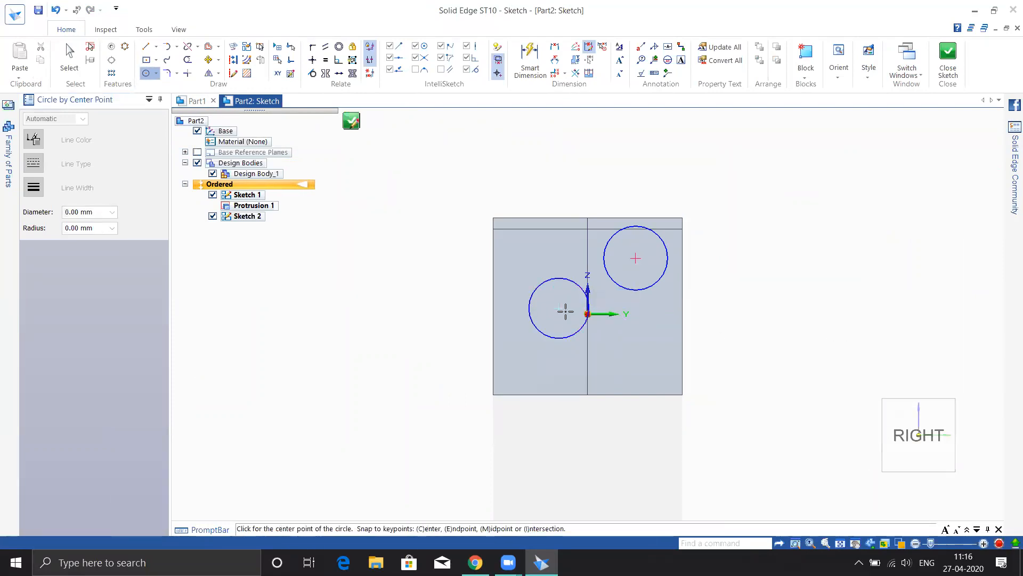
Close the sketch environment, finish the two-circle sketch and leave the Sketch command.
click(948, 56)
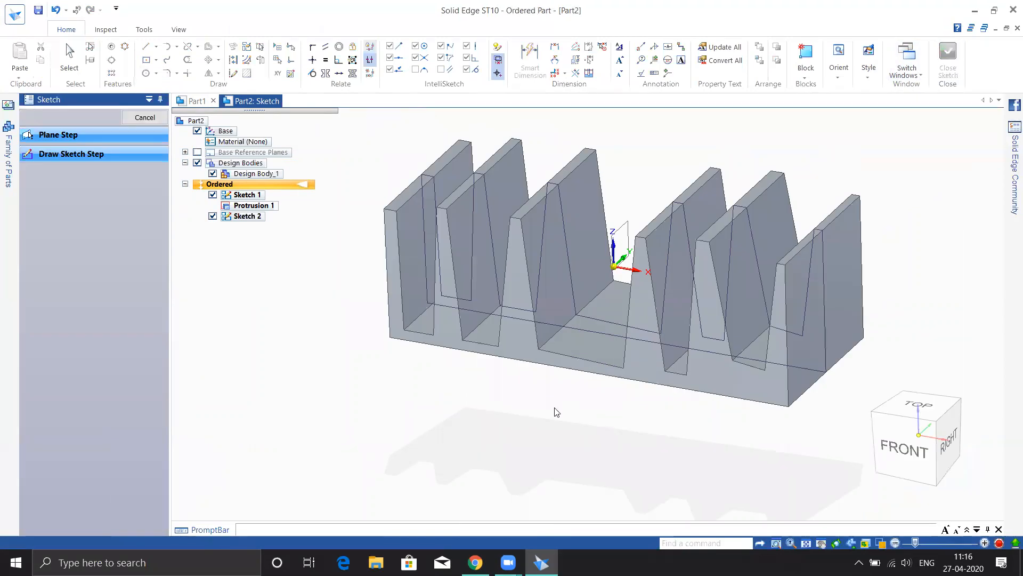
mouse_move(585, 402)
middle_down()
mouse_move(624, 366)
mouse_move(613, 375)
mouse_move(591, 276)
middle_up()
scroll(591, 276, up, 3)
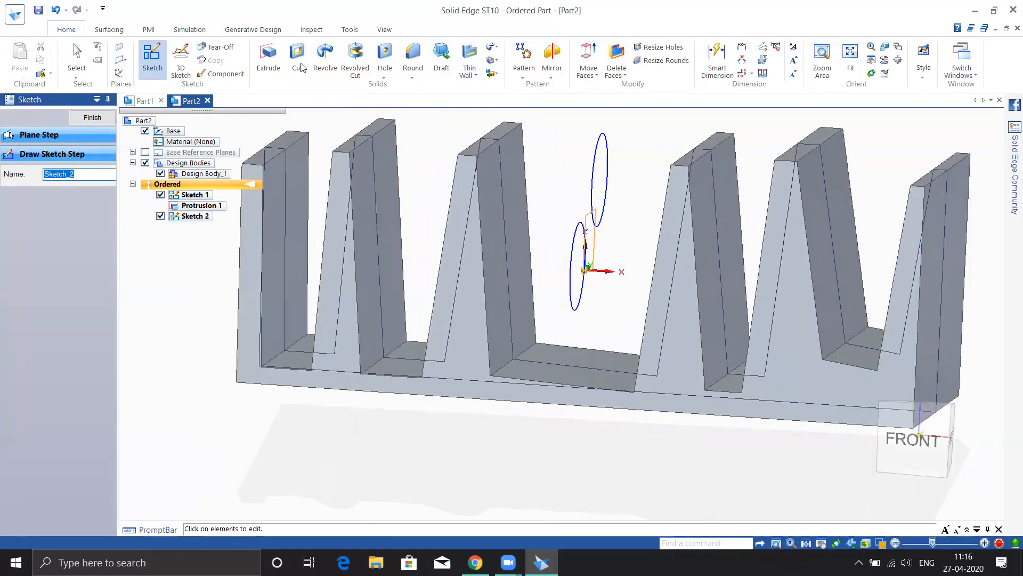
click(96, 134)
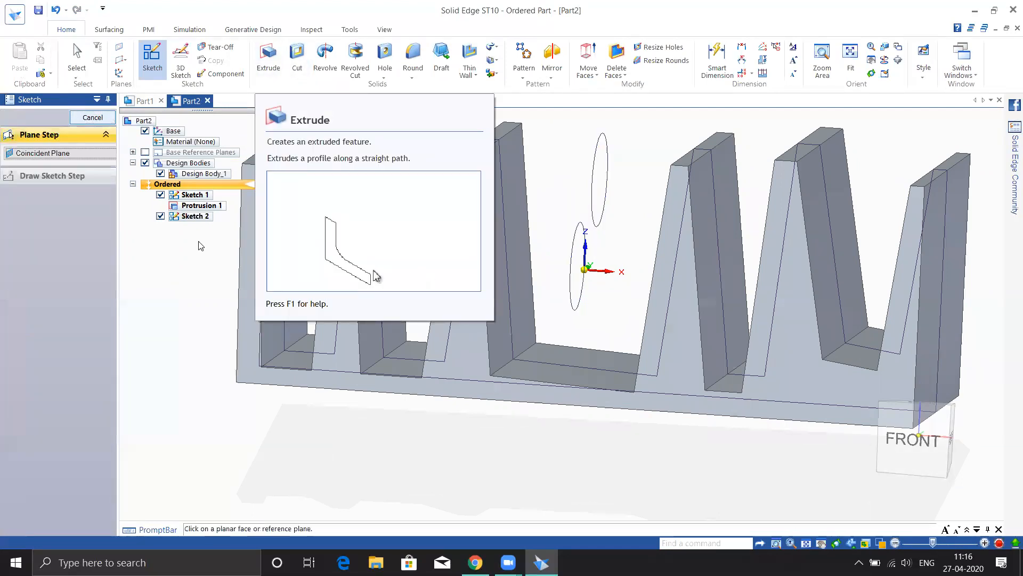
click(95, 119)
Try extruding the upper circle with Finite Extent, comparing the symmetric preview with a one-sided one.
scroll(411, 455, down, 3)
middle_drag(413, 454, 414, 457)
click(274, 58)
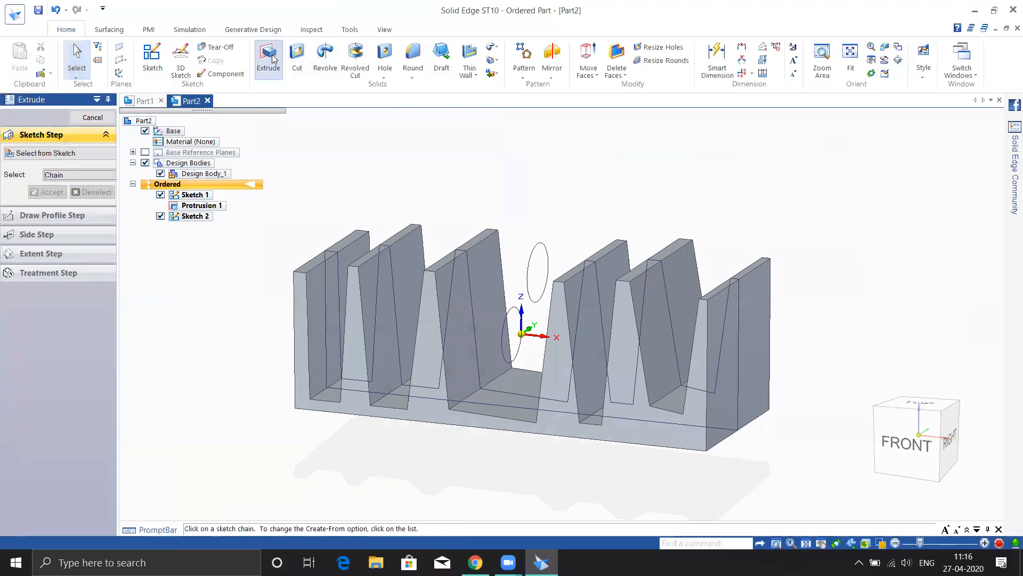
click(531, 271)
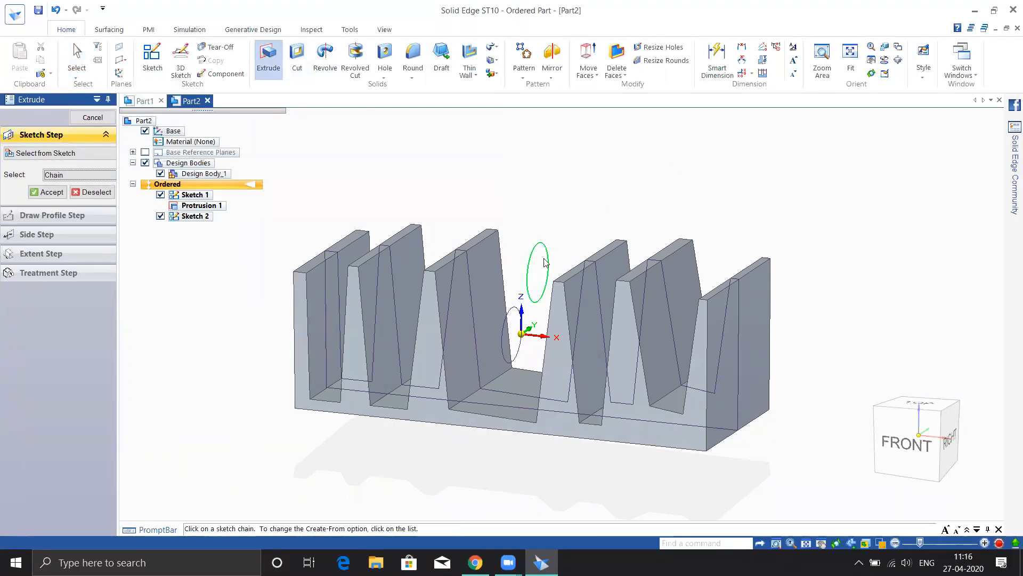
right_click(461, 175)
middle_drag(494, 164, 523, 151)
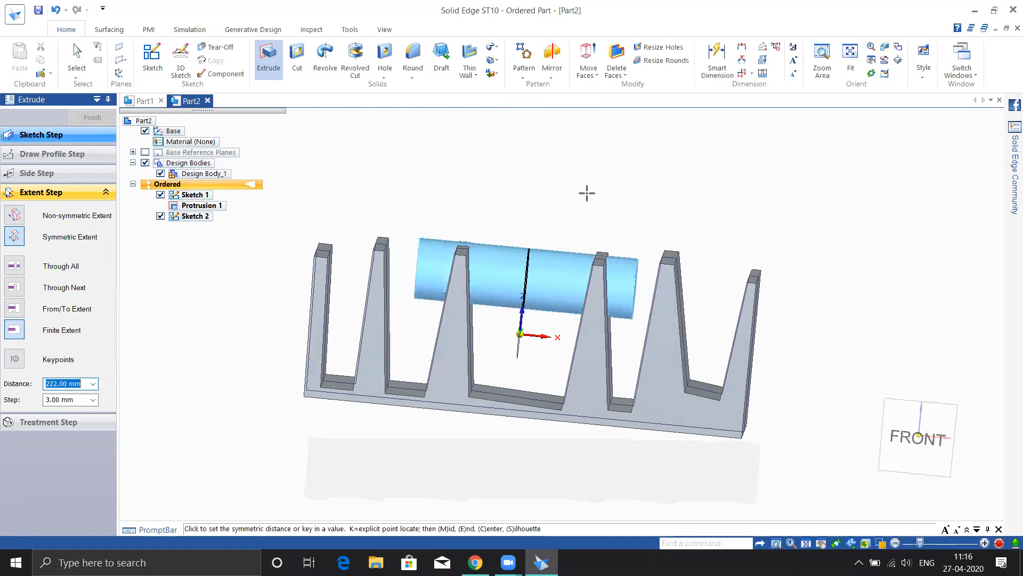
middle_drag(629, 201, 568, 203)
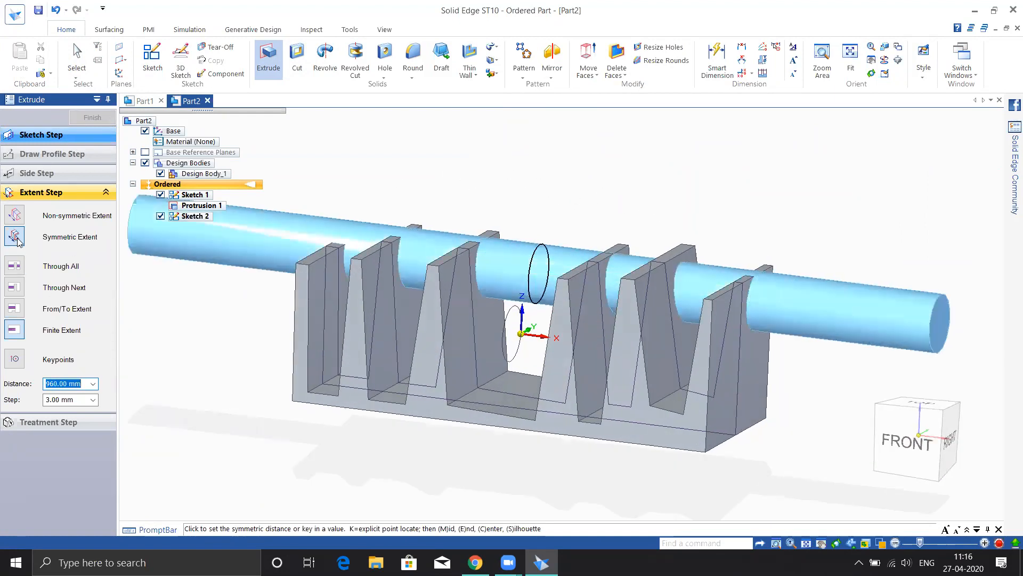
click(12, 214)
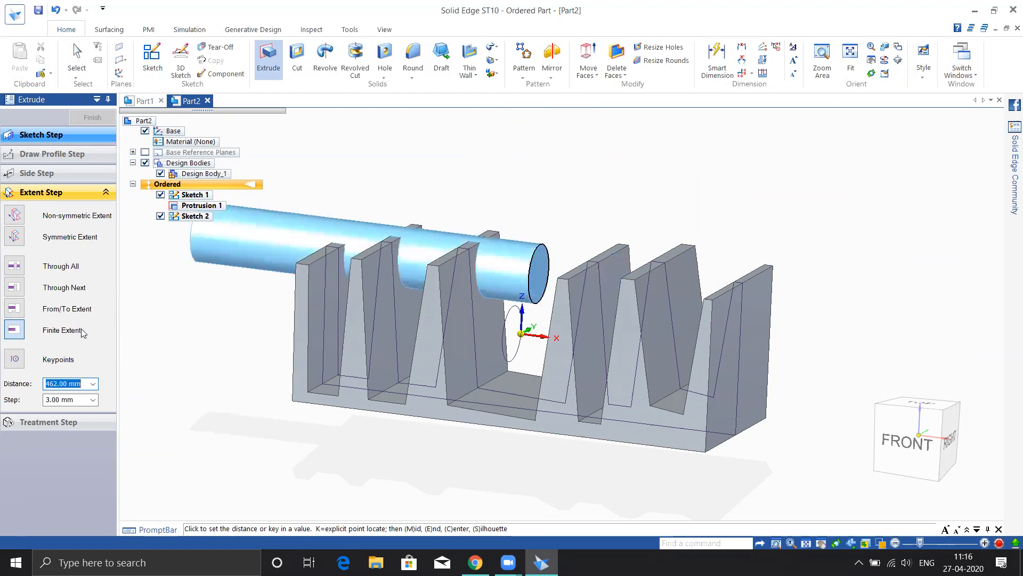
Try the Through All extent for the upper circle, previewing both sides of the sketch plane.
click(14, 267)
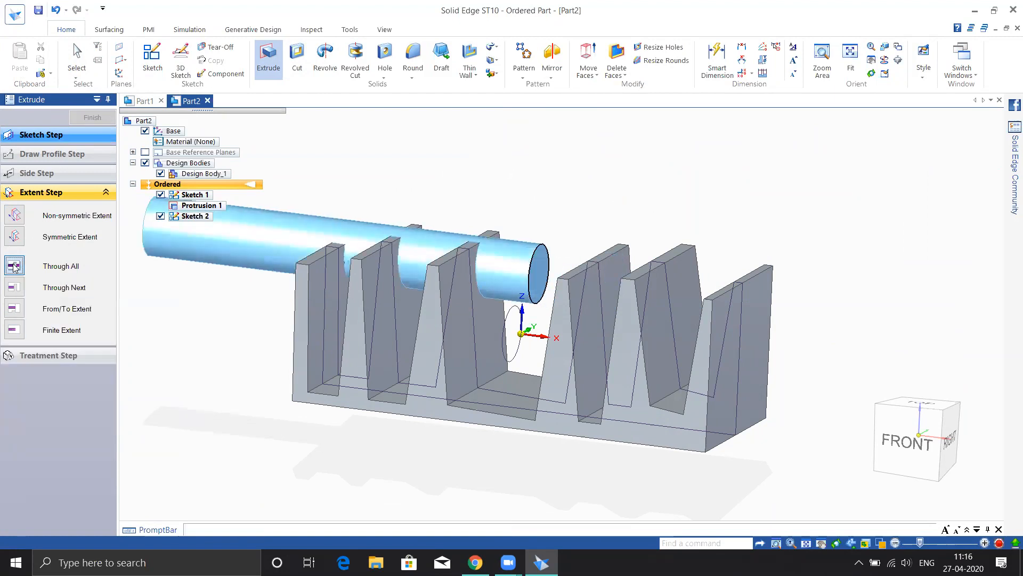
middle_drag(261, 287, 262, 265)
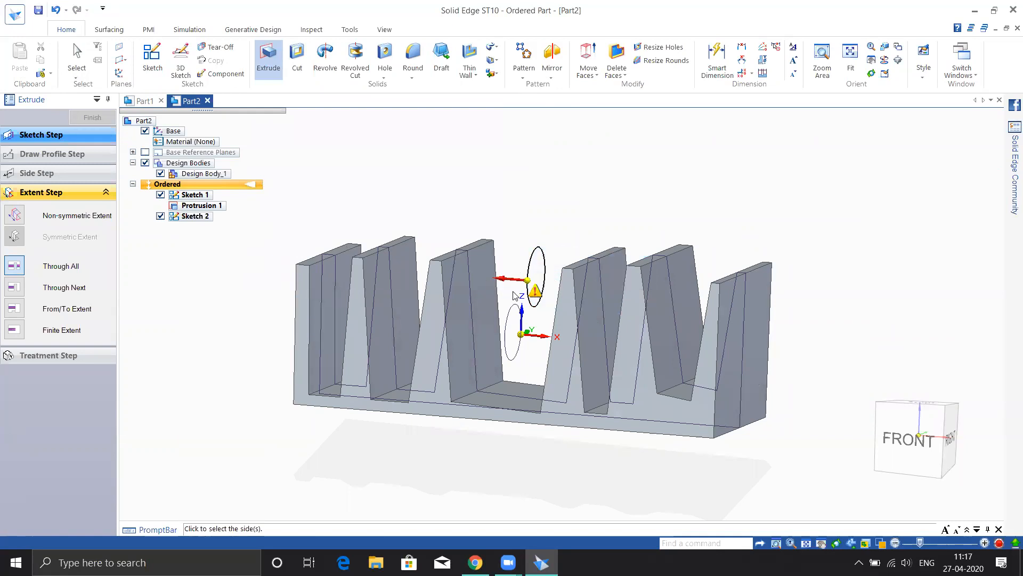
middle_drag(693, 218, 729, 214)
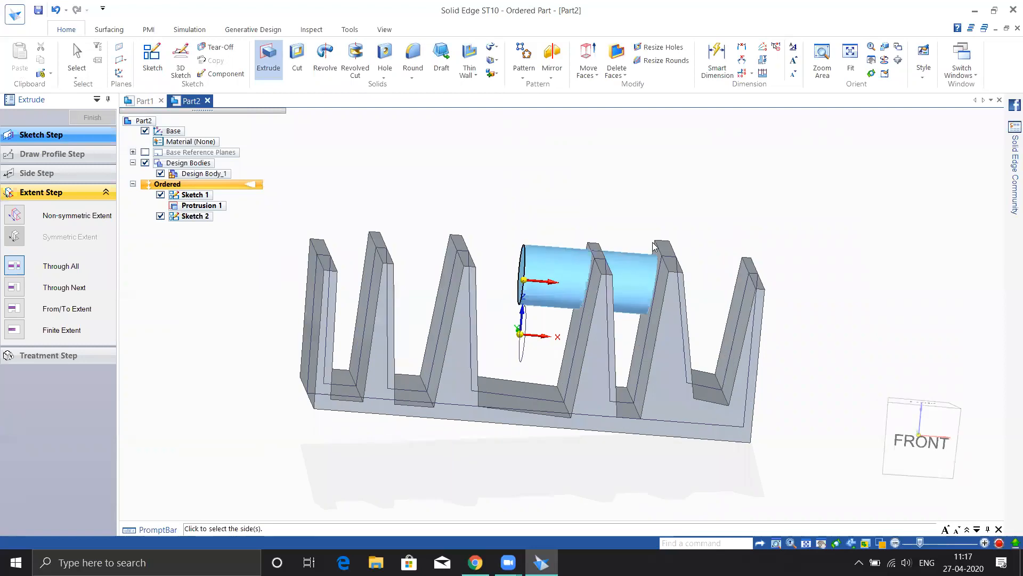
Examine how the upper circle's Through All preview meets the tops of the fins, and cancel the extrusion.
scroll(656, 258, down, 2)
scroll(655, 258, up, 4)
scroll(661, 270, up, 2)
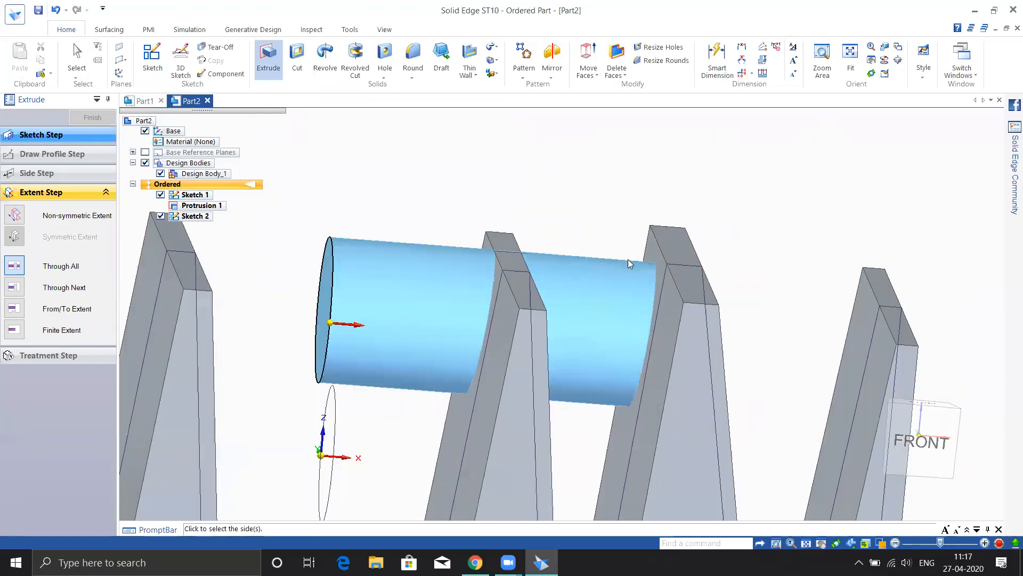
scroll(469, 243, down, 3)
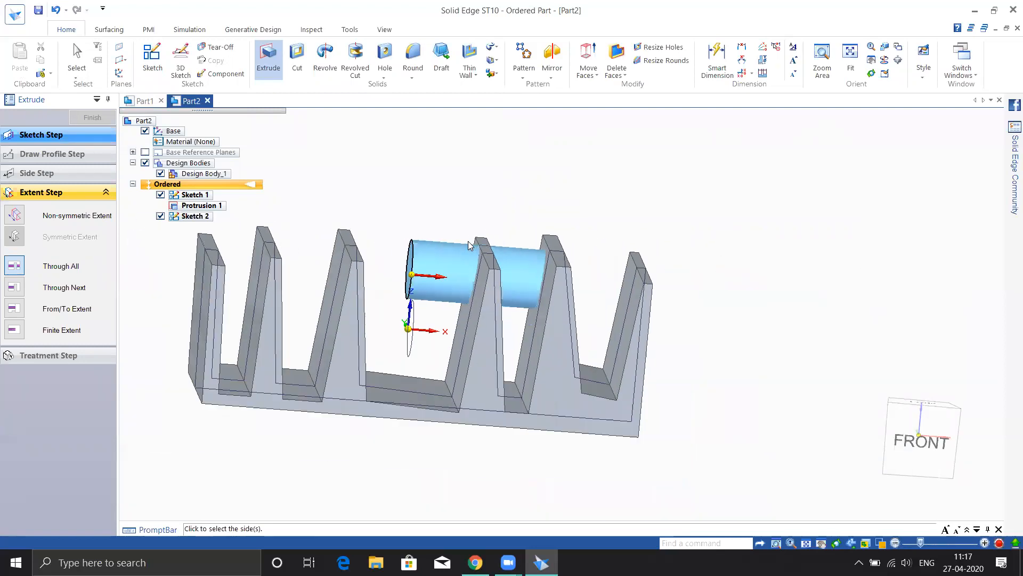
scroll(535, 325, up, 5)
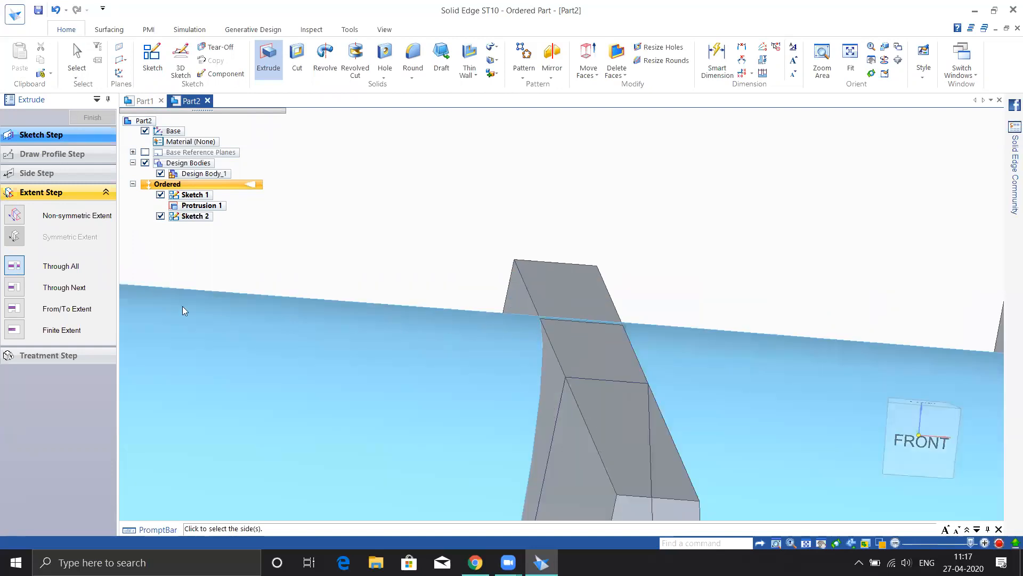
scroll(634, 297, down, 3)
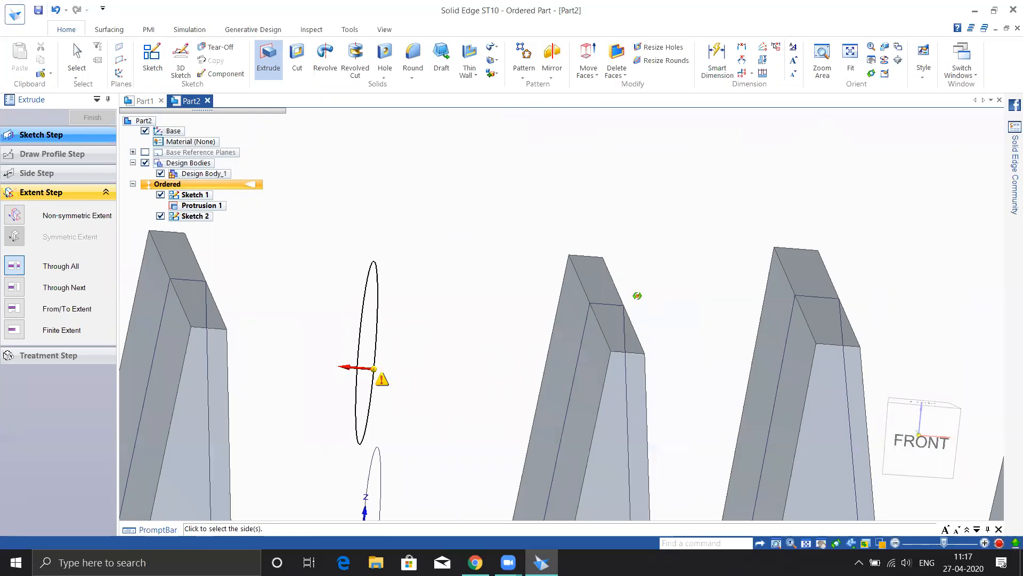
middle_drag(572, 282, 582, 297)
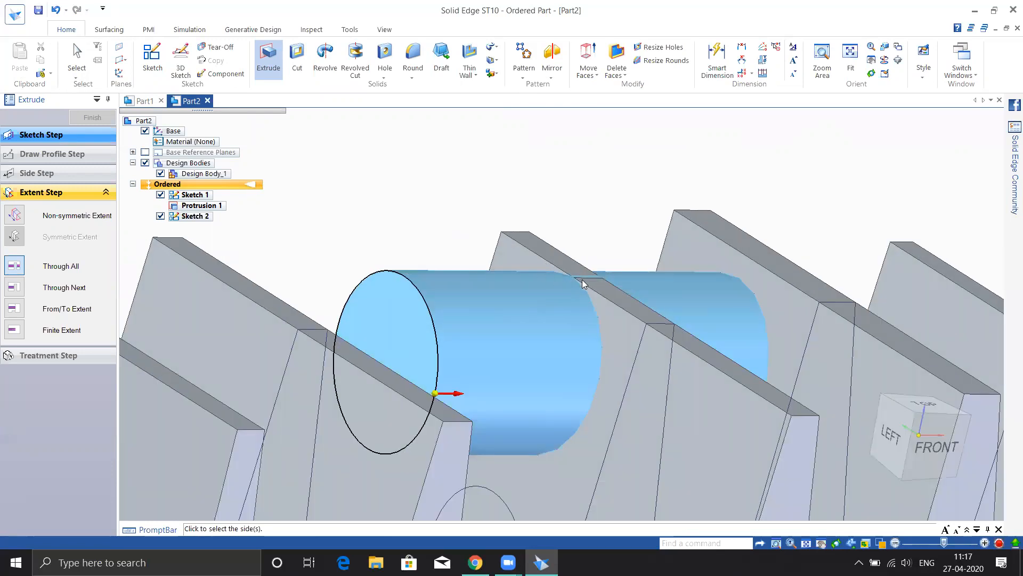
scroll(587, 276, up, 6)
scroll(586, 276, down, 6)
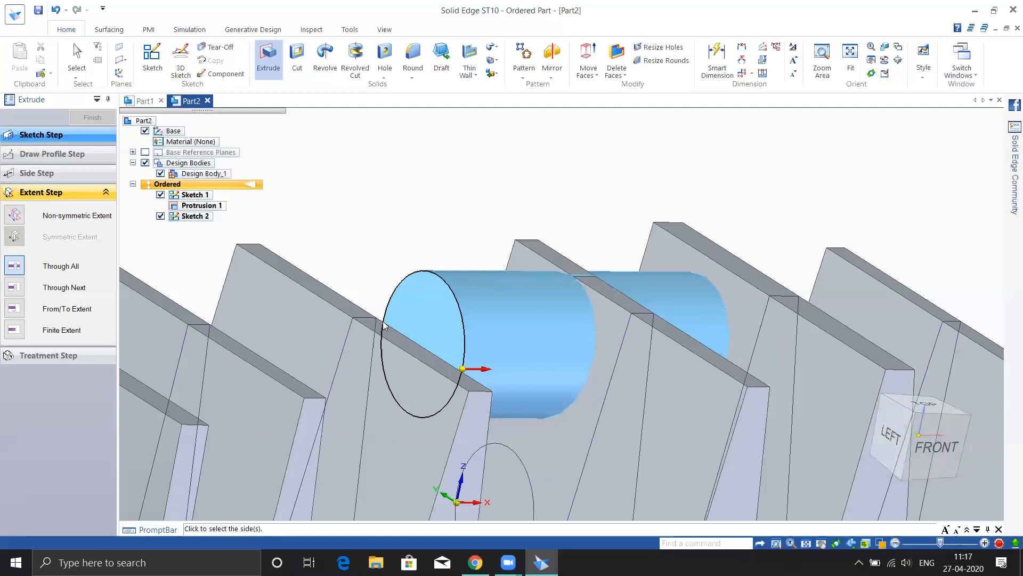
scroll(454, 222, down, 1)
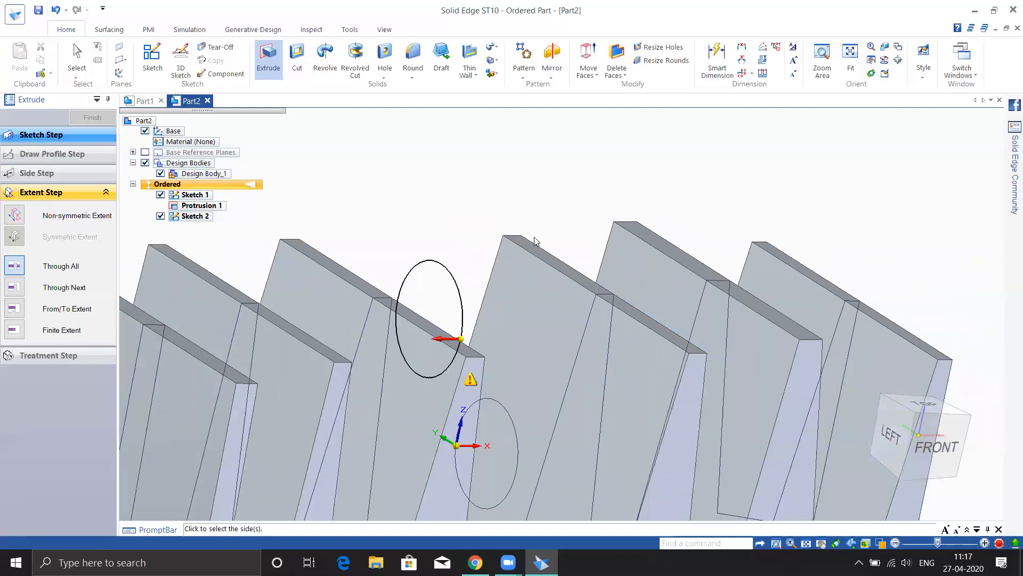
scroll(622, 188, down, 3)
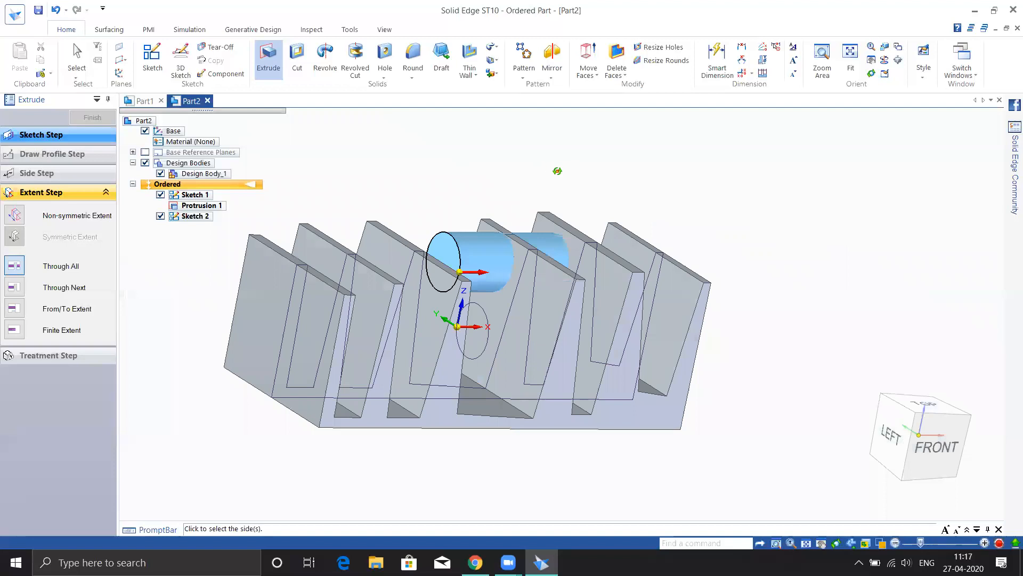
middle_drag(557, 170, 509, 241)
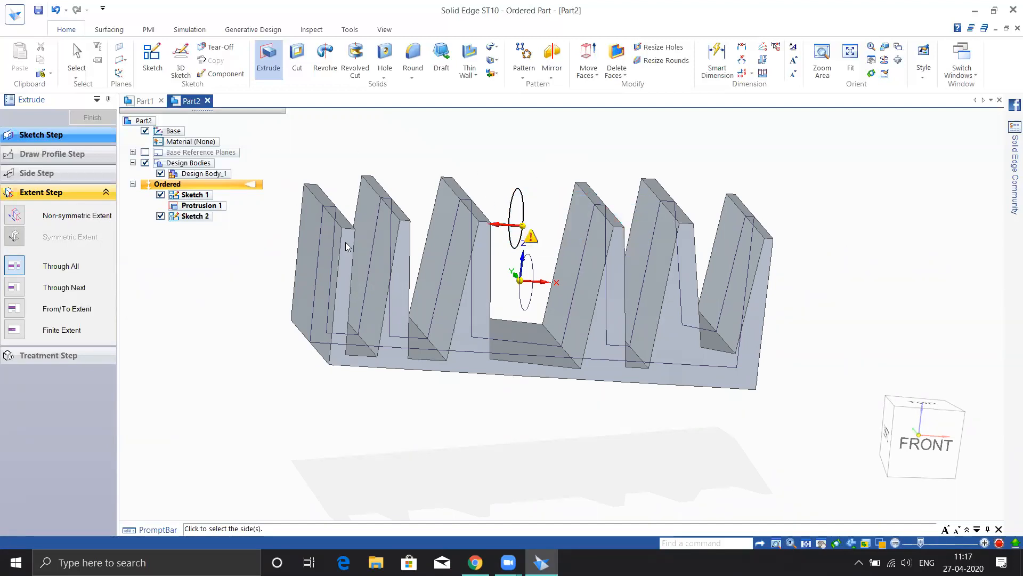
key(Escape)
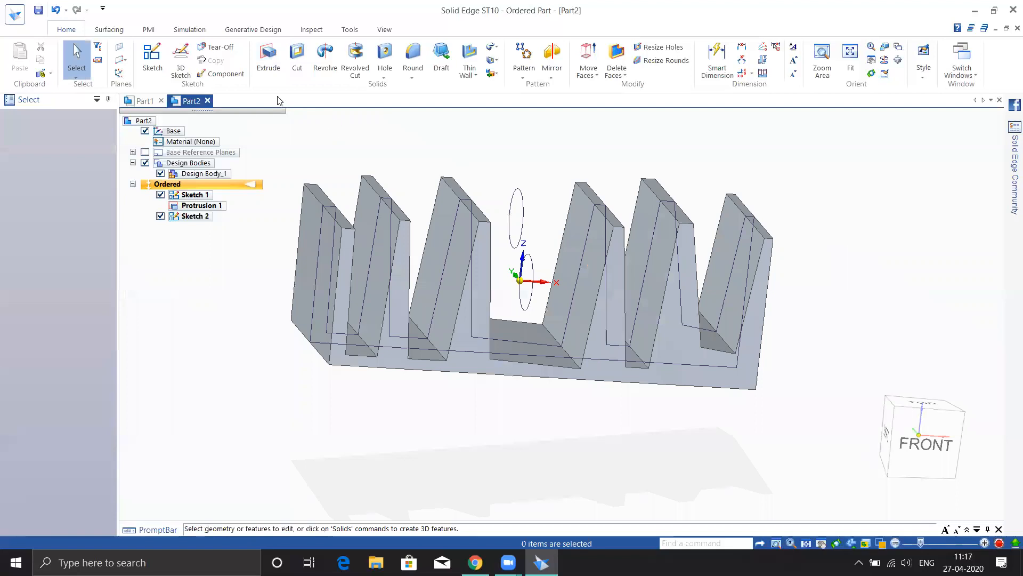
Try extruding the lower circle with the Through All extent, previewing it through the fins on either side.
click(268, 59)
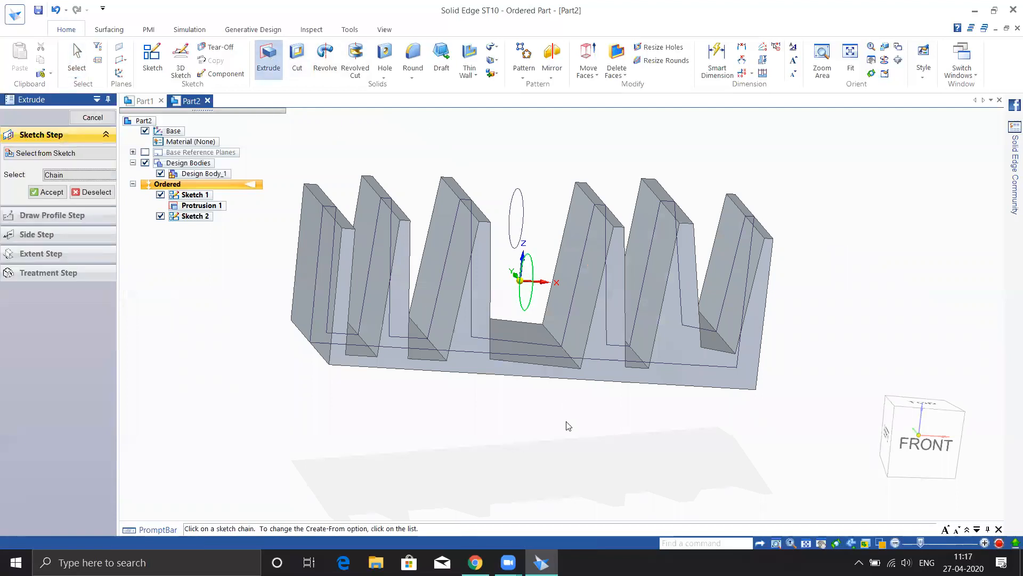
right_click(596, 428)
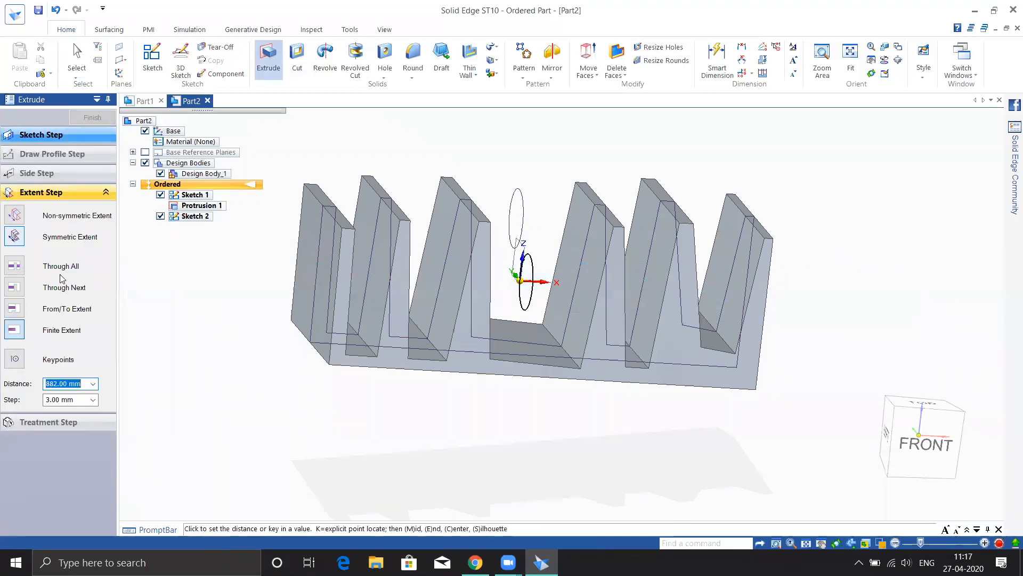
click(14, 266)
middle_drag(251, 353, 208, 350)
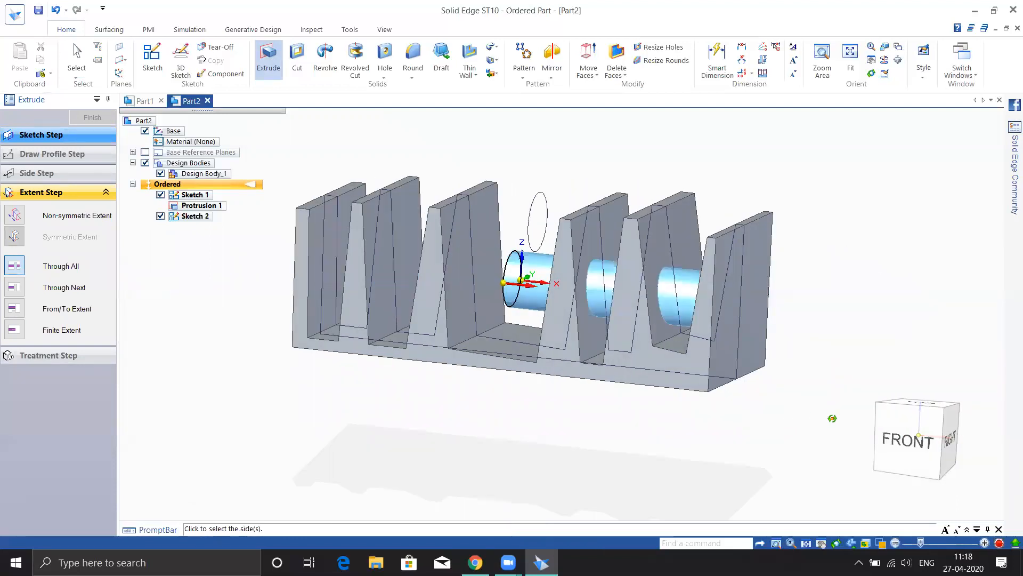
middle_drag(833, 418, 834, 419)
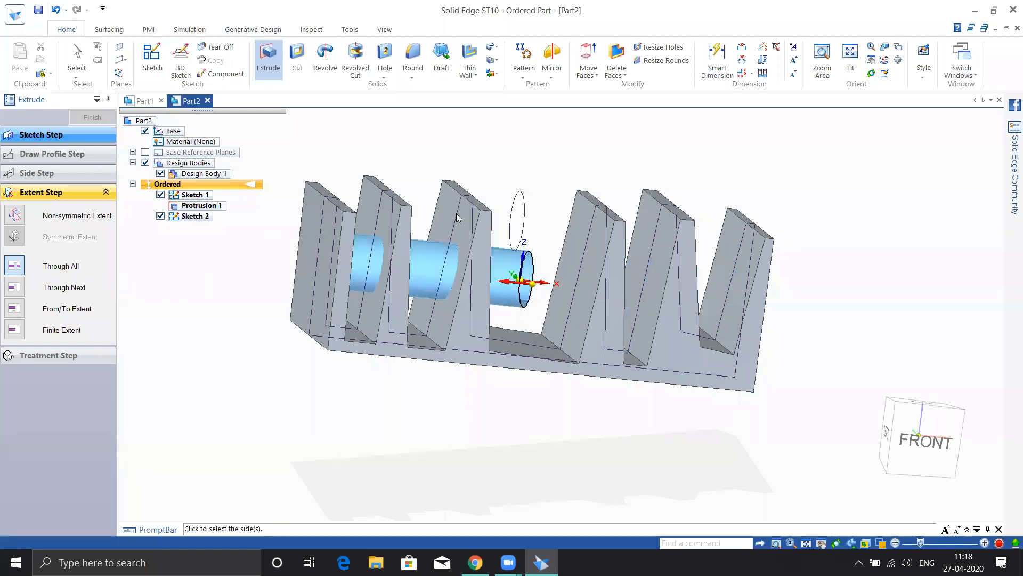
middle_drag(458, 202, 551, 208)
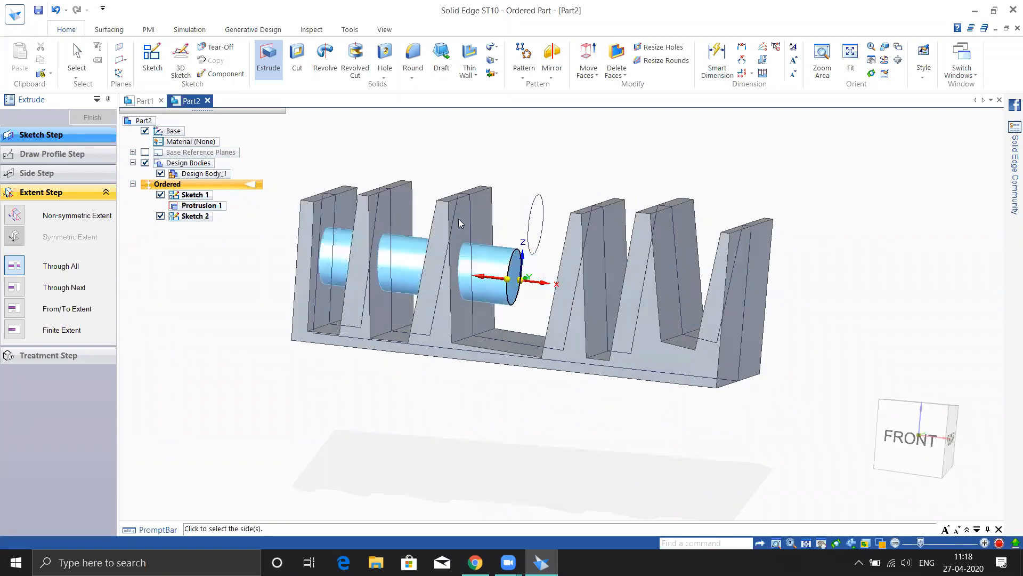
Try the Through Next extent for the lower circle, inspect the preview up to the nearest fin, and cancel the extrusion.
click(13, 288)
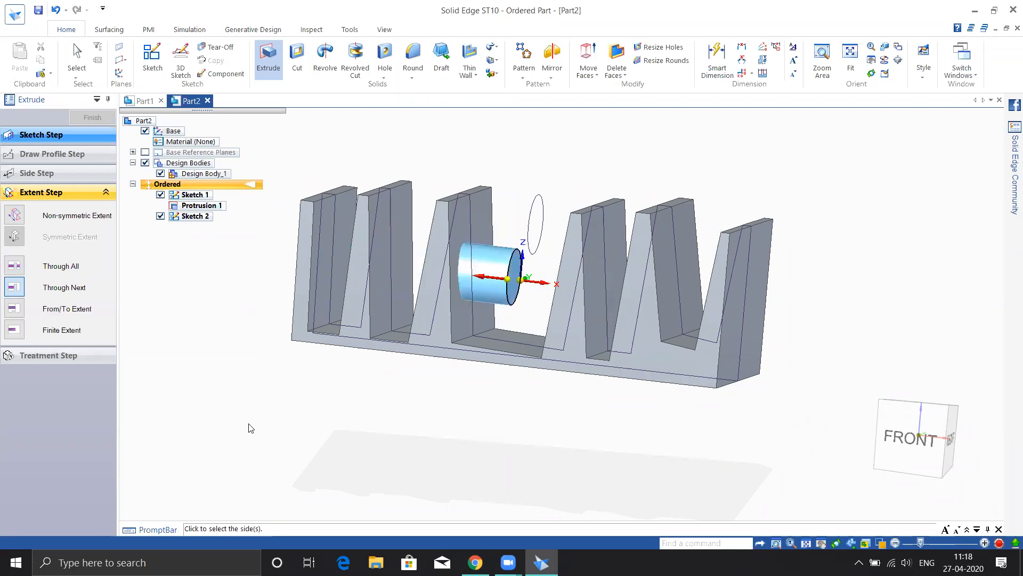
middle_drag(422, 418, 483, 383)
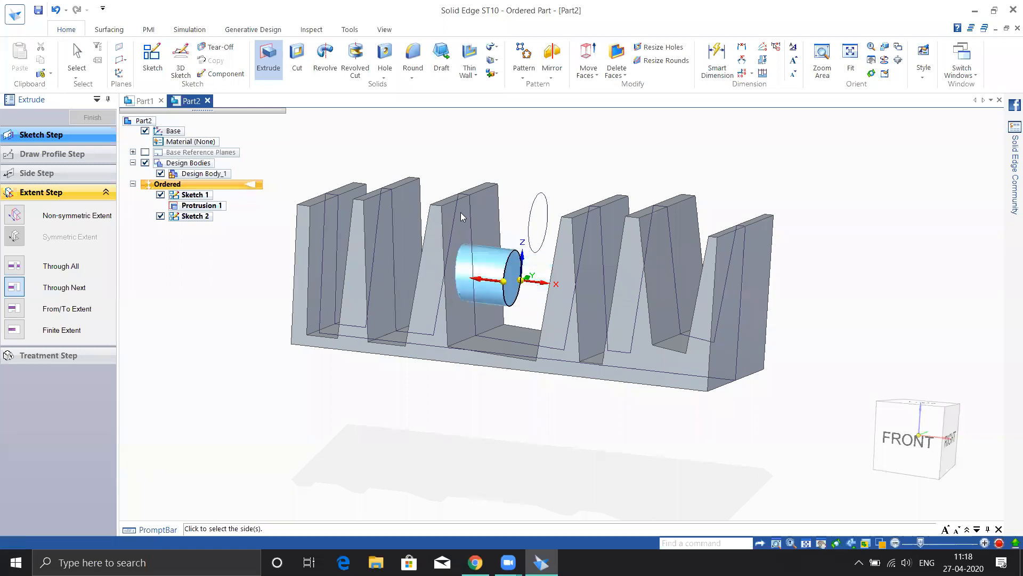
middle_drag(442, 355, 486, 359)
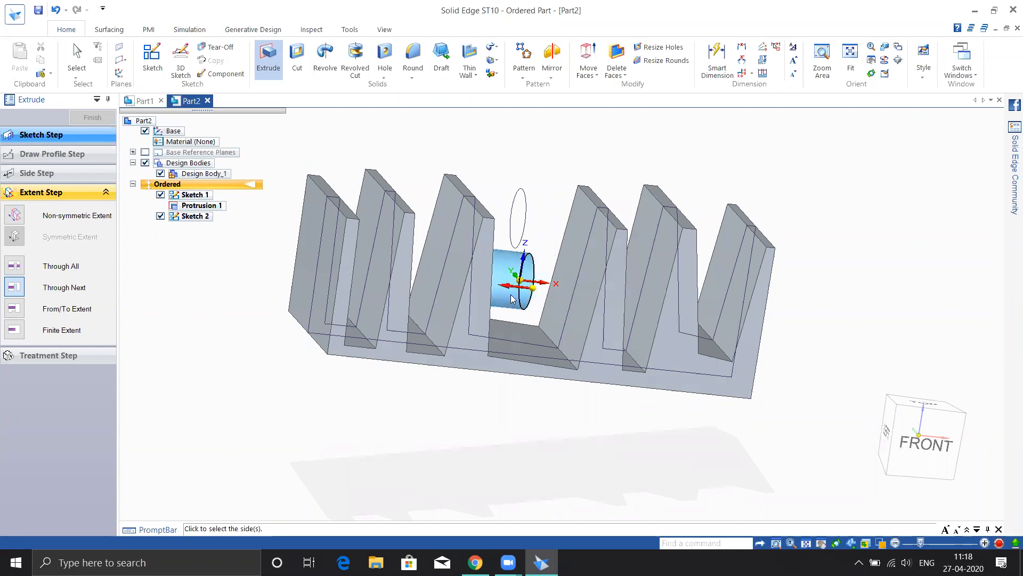
key(Escape)
Try the Through Next extent for the upper circle, previewing it on both sides of the sketch plane.
click(276, 60)
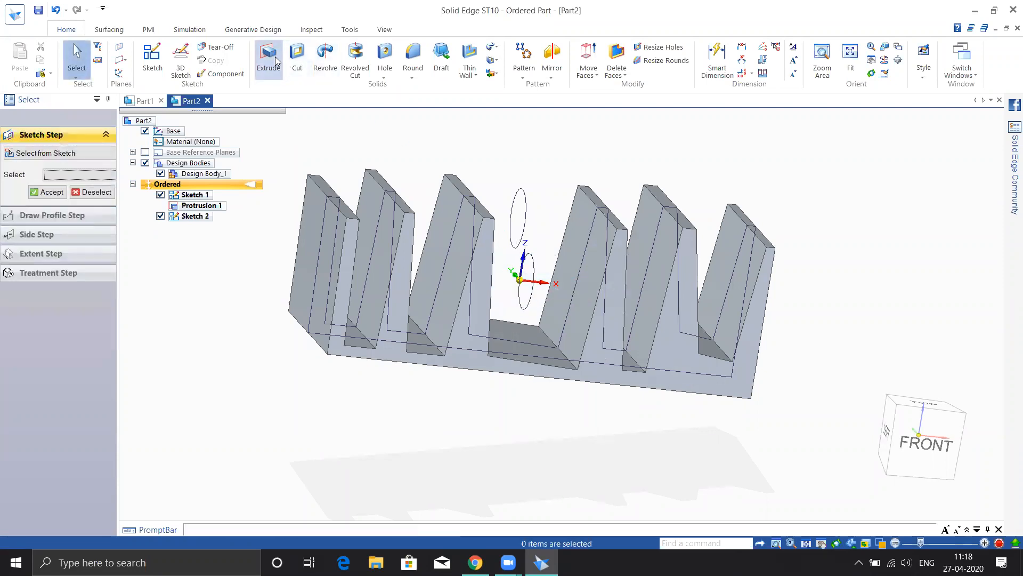
click(523, 195)
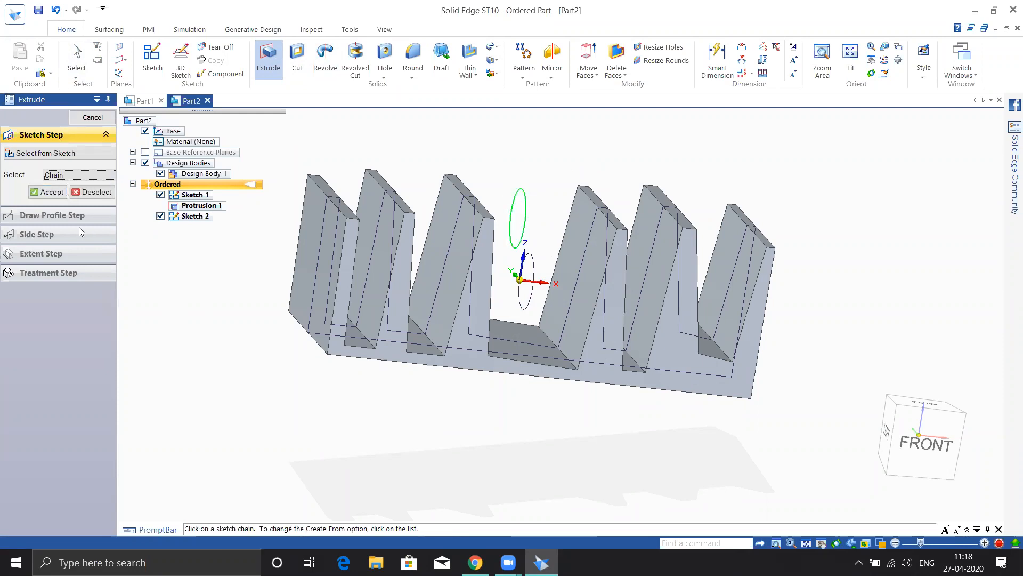
right_click(197, 326)
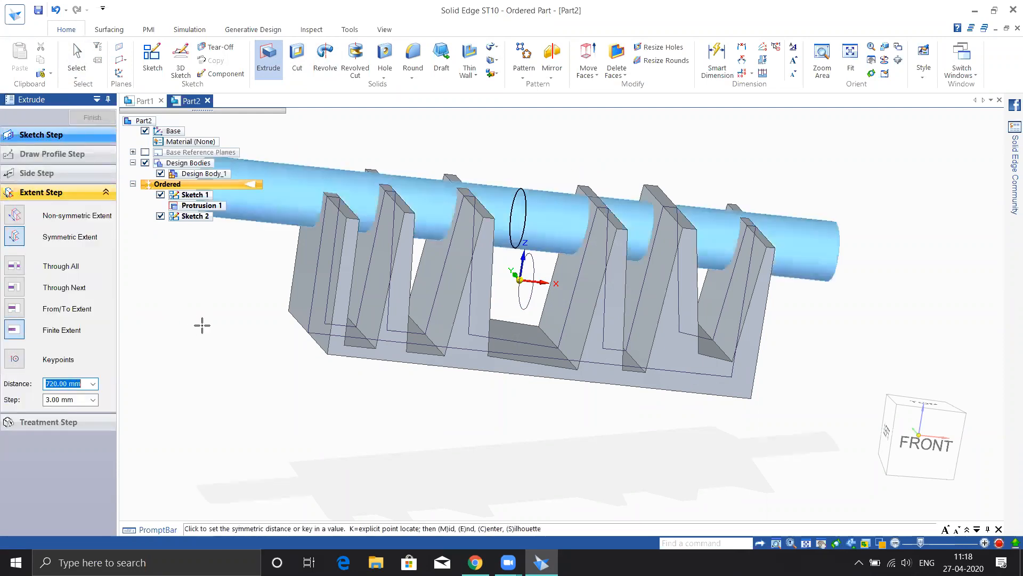
click(15, 236)
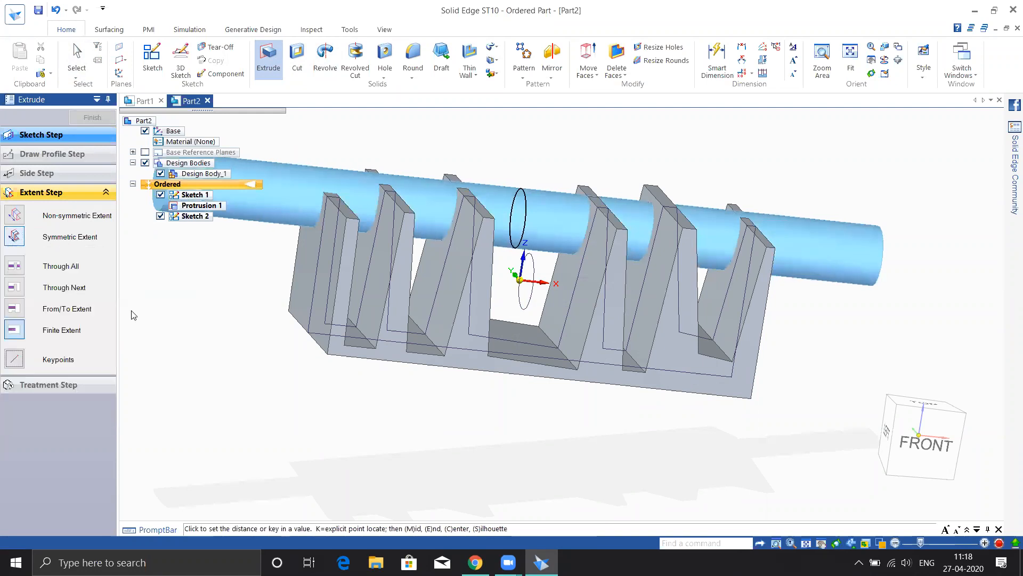
click(14, 288)
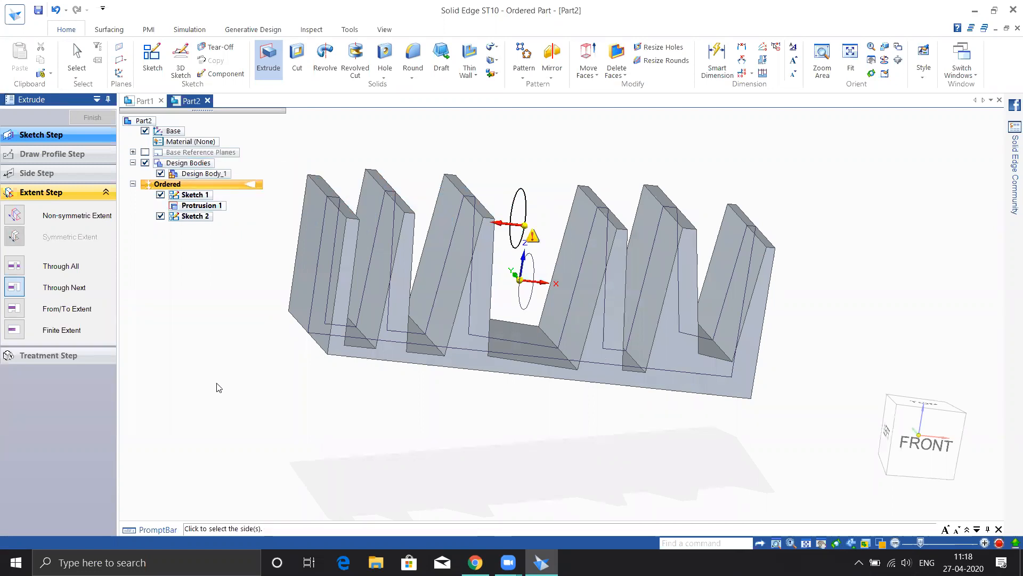
middle_drag(313, 266, 217, 251)
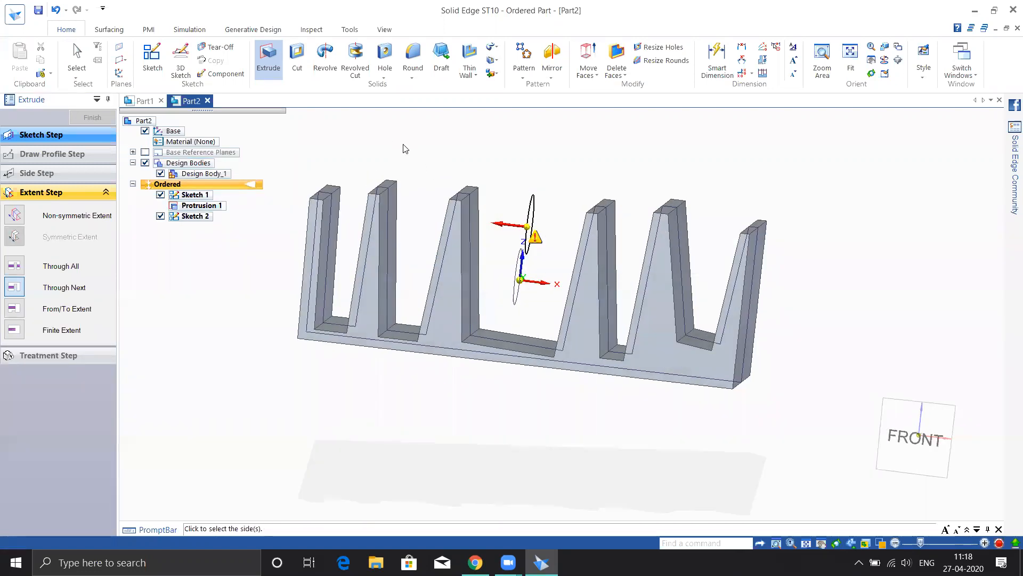
middle_drag(644, 163, 689, 183)
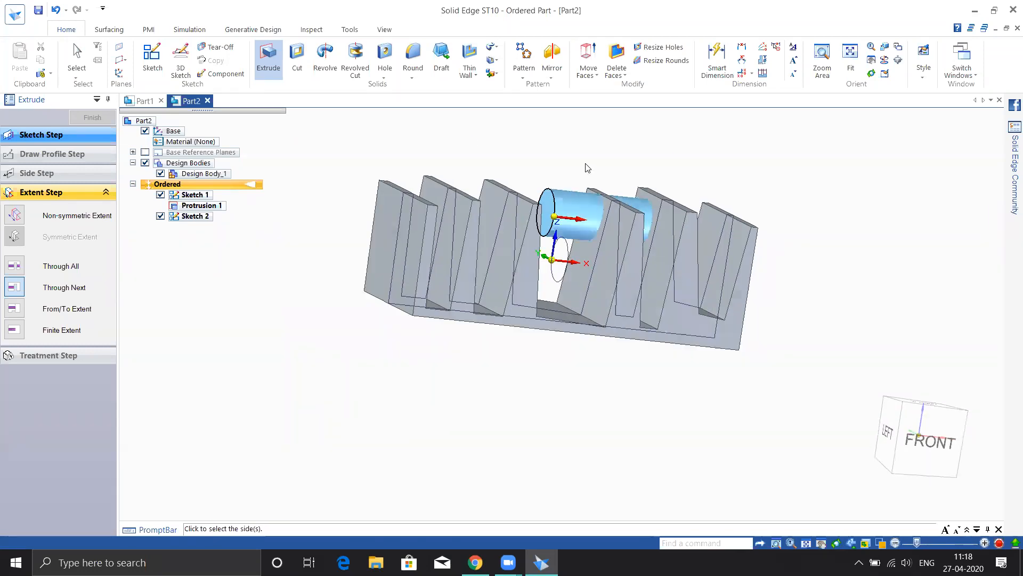
Examine where the upper circle's Through Next preview crosses the top edge of the nearest fin, and cancel the extrusion.
scroll(591, 168, up, 3)
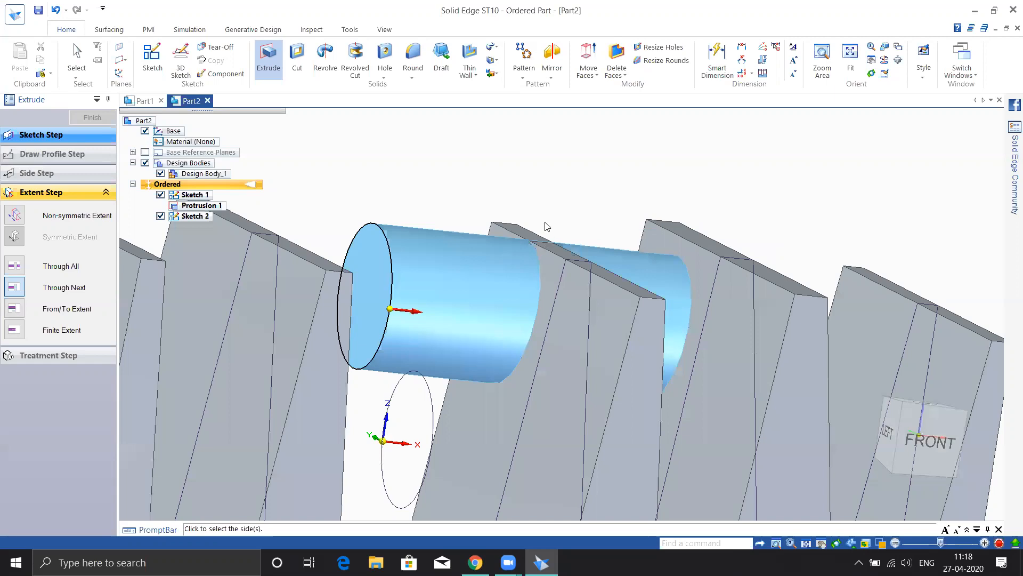
scroll(543, 224, up, 5)
scroll(560, 229, down, 2)
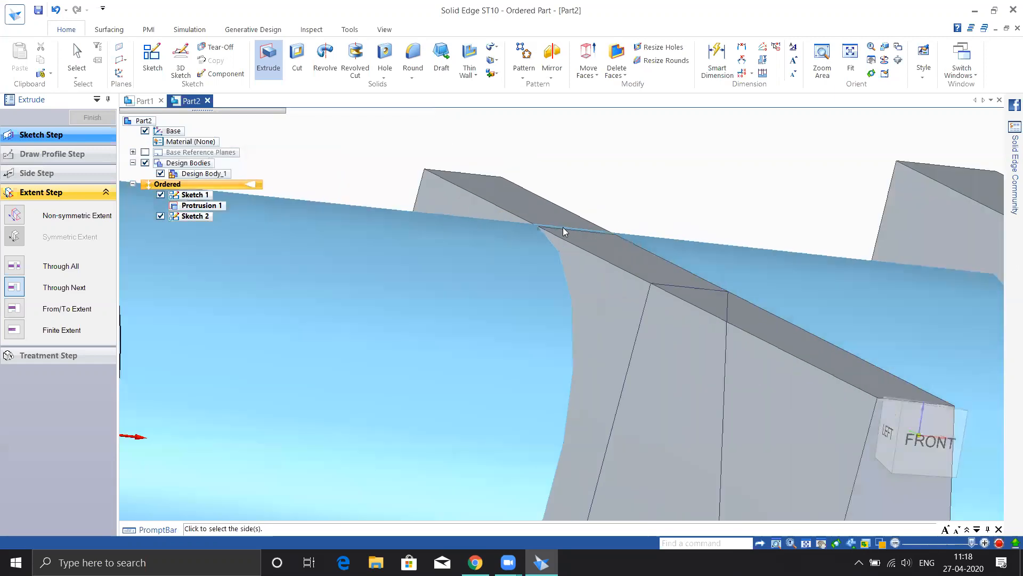
scroll(566, 226, down, 3)
scroll(499, 244, up, 5)
scroll(499, 246, up, 1)
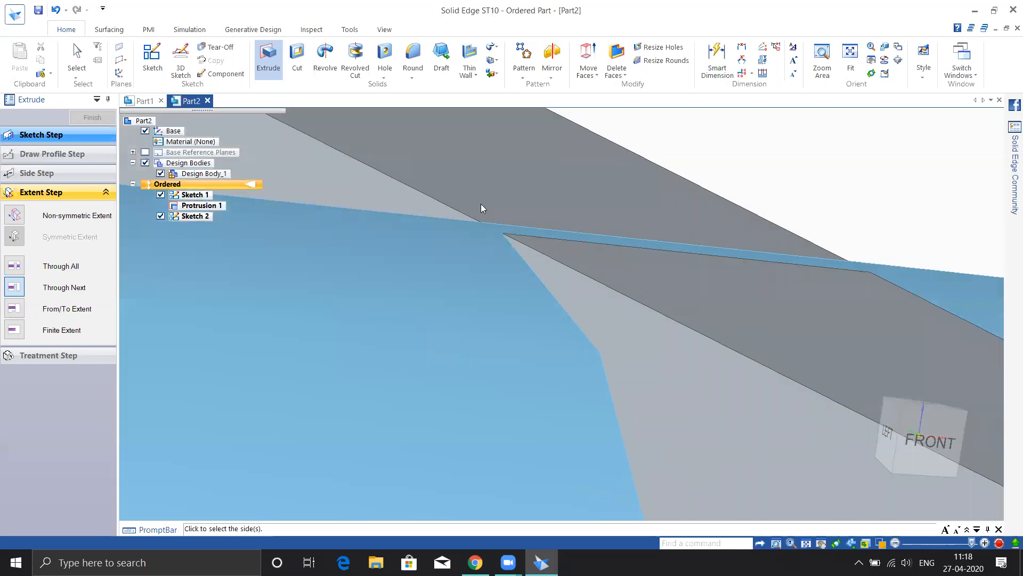
scroll(573, 239, down, 2)
scroll(533, 267, down, 4)
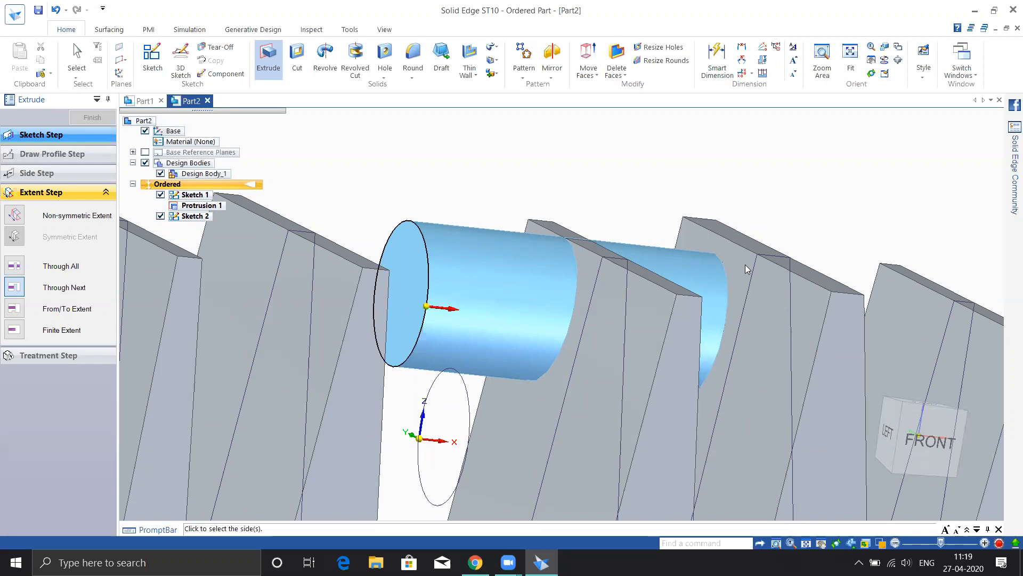
scroll(763, 299, down, 1)
scroll(766, 297, down, 2)
scroll(766, 296, up, 1)
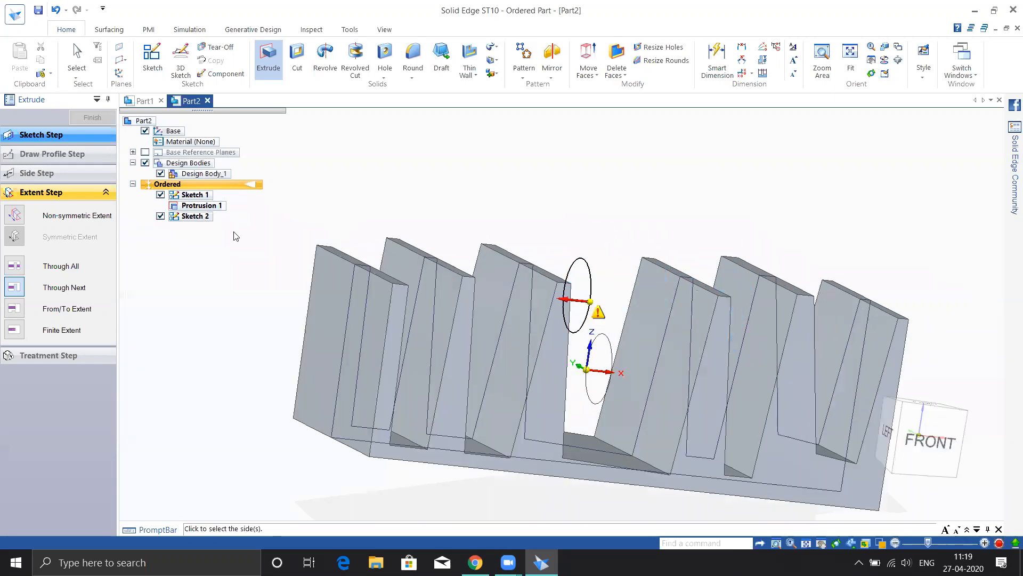
key(Escape)
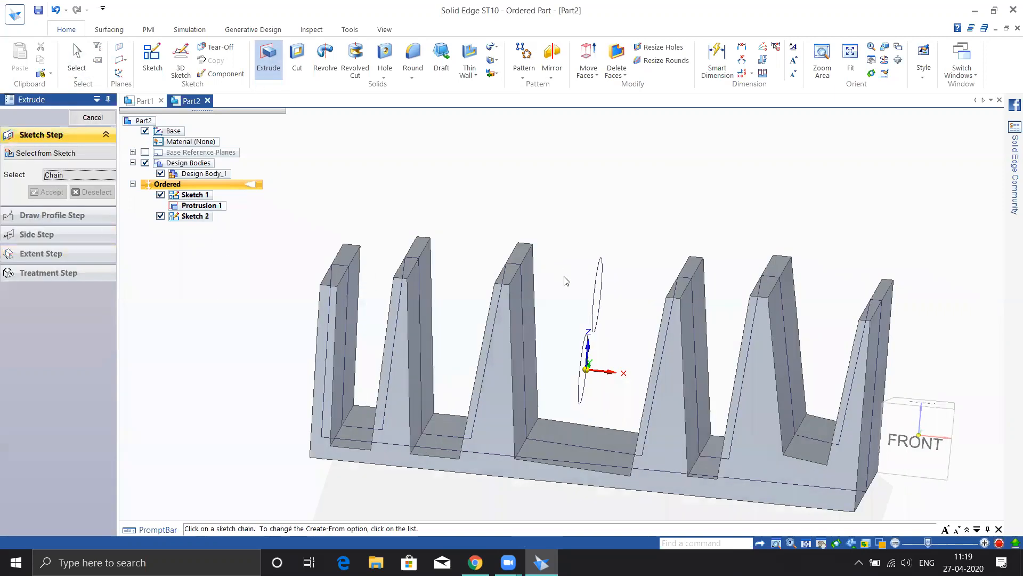
Extrude the lower circle with the From/To extent, from the second fin's inner face to the fifth fin's inner face.
click(581, 367)
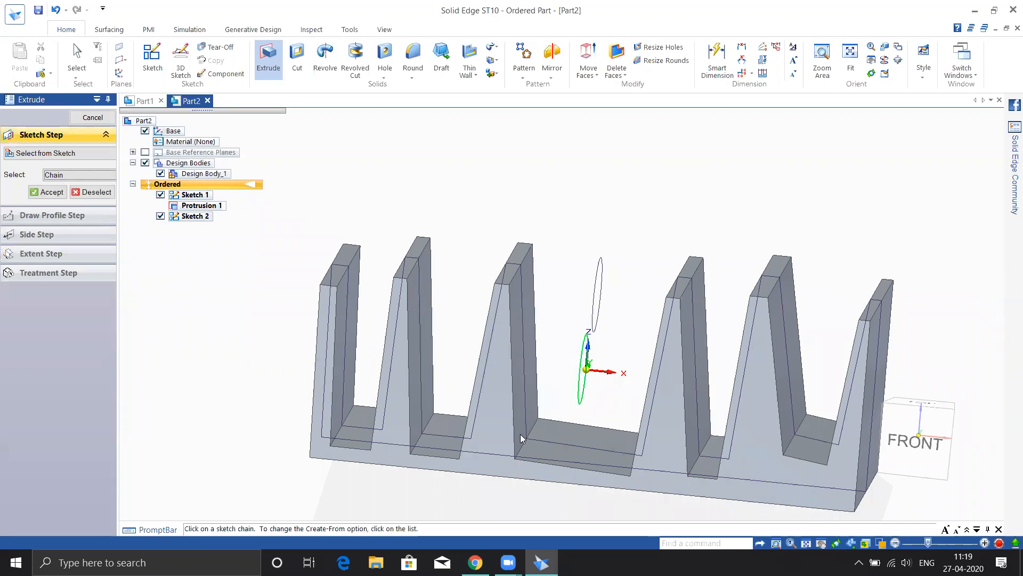
right_click(204, 301)
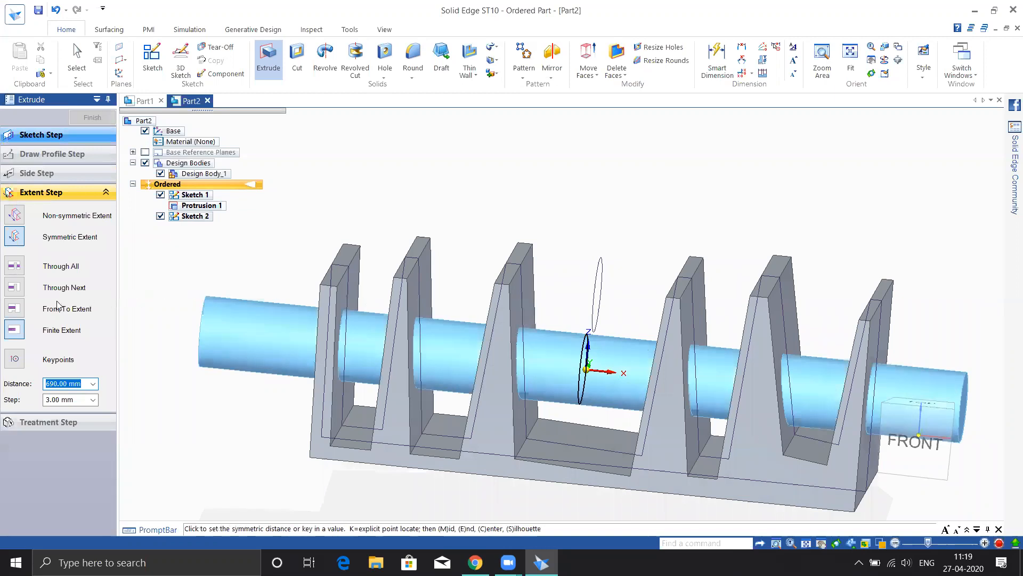
click(13, 309)
middle_drag(210, 335, 211, 344)
middle_drag(281, 345, 269, 345)
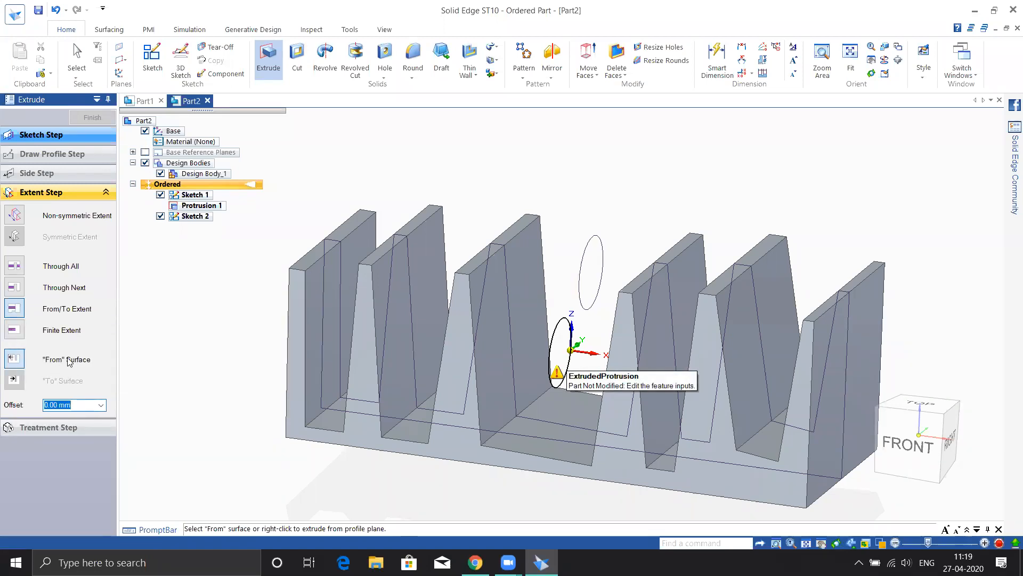
click(430, 313)
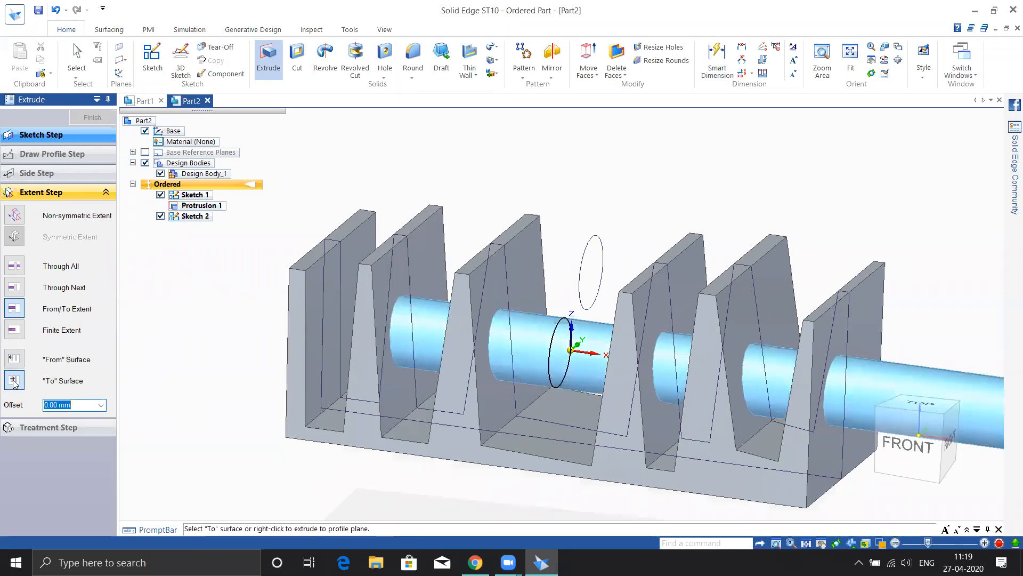
middle_drag(530, 453, 769, 399)
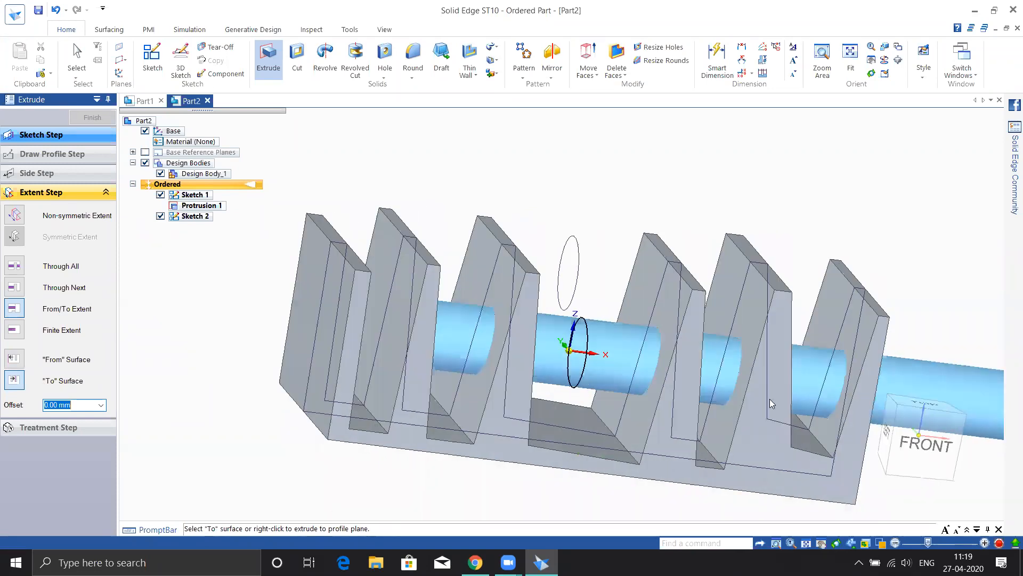
click(747, 309)
middle_drag(644, 165, 614, 157)
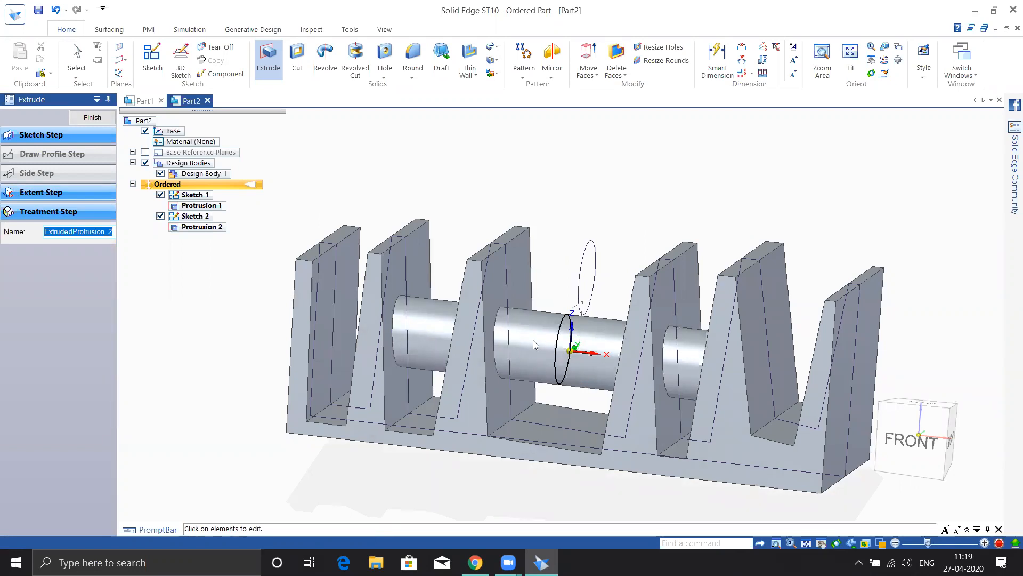
Edit the lower extrusion's extent, trying From surface offsets of 10 mm and -10 mm from the second fin's face.
click(40, 195)
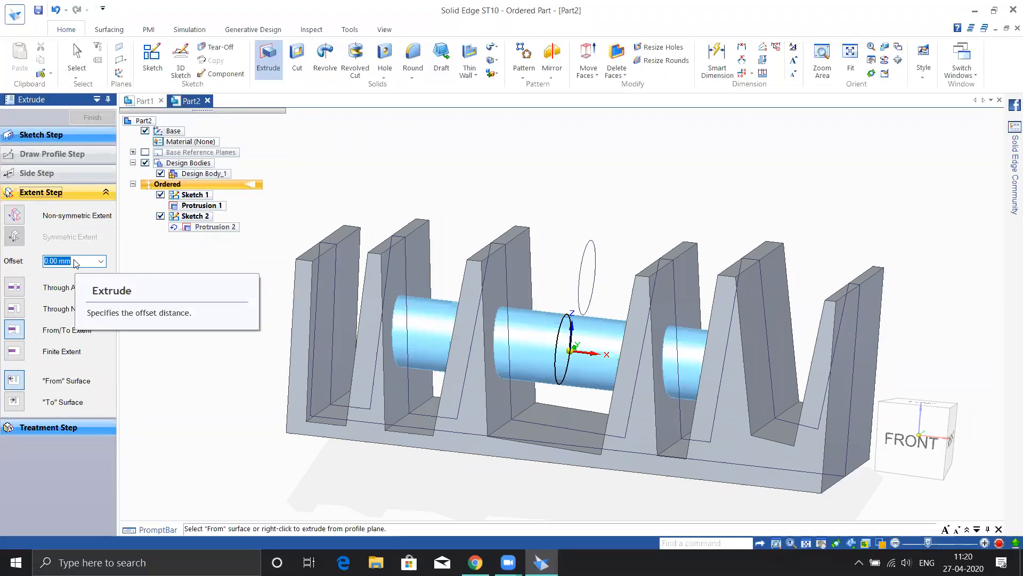
text(10)
key(Return)
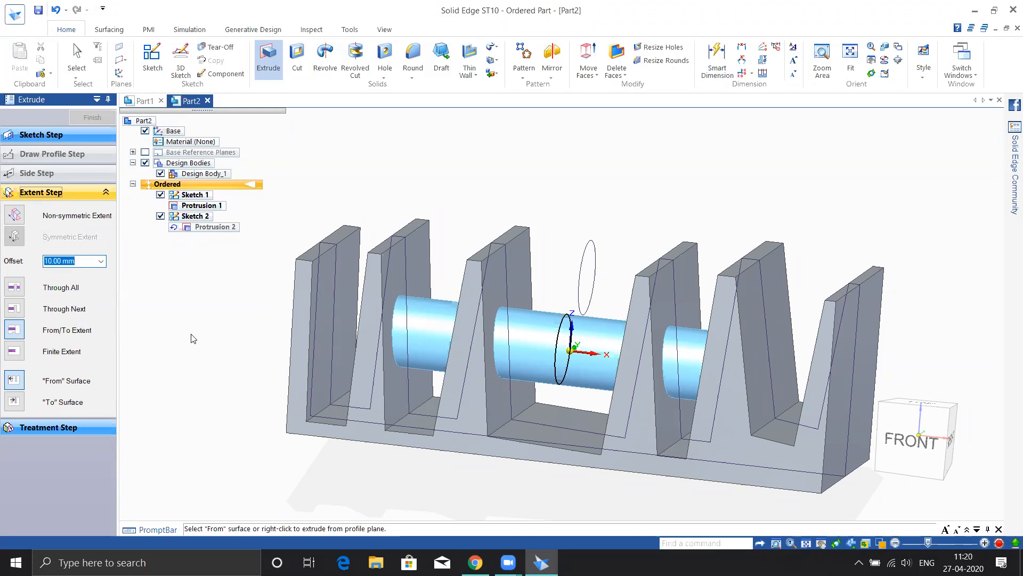
middle_drag(194, 341, 222, 338)
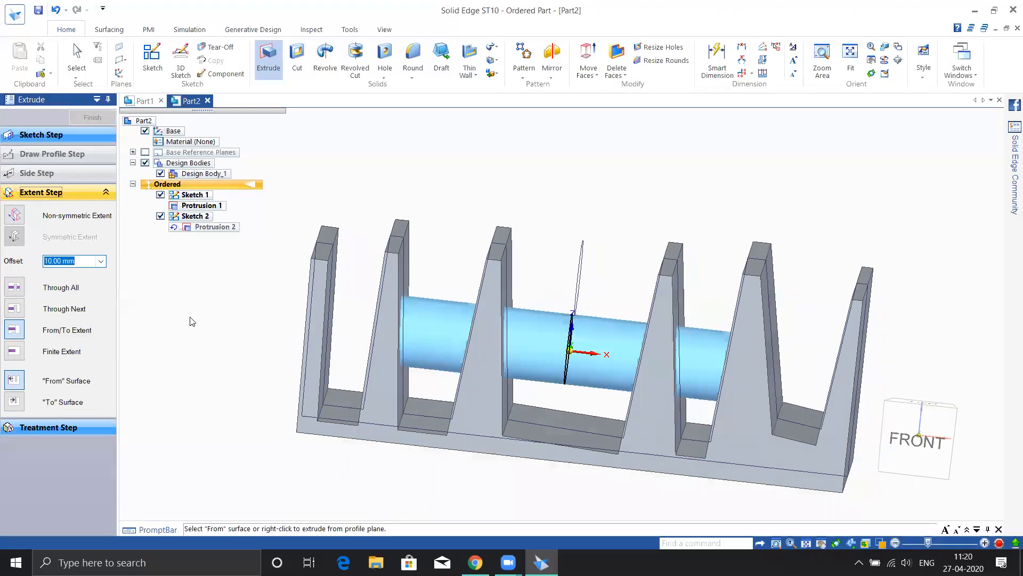
text(-10)
key(Return)
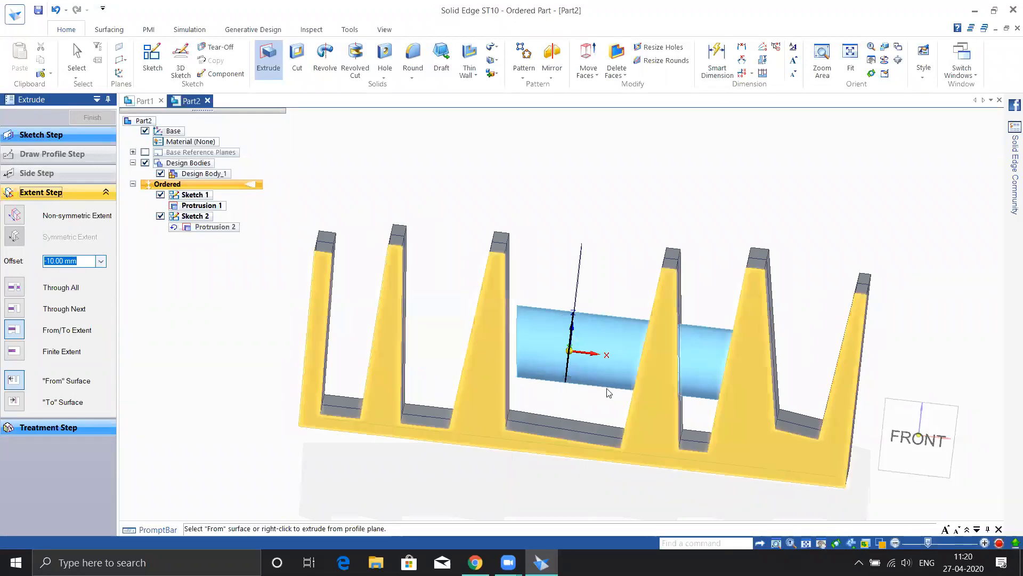
middle_drag(527, 373, 527, 379)
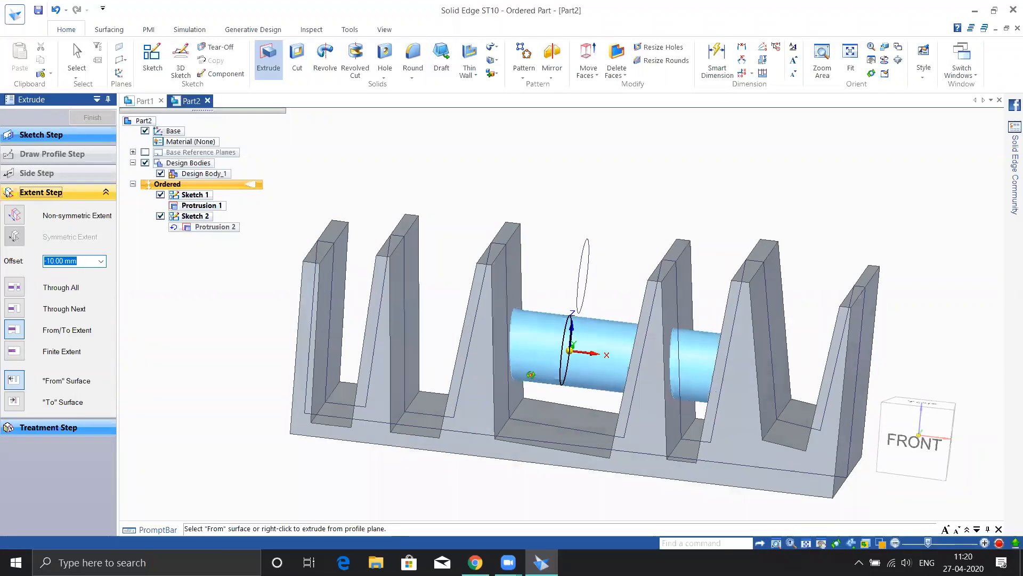
click(408, 307)
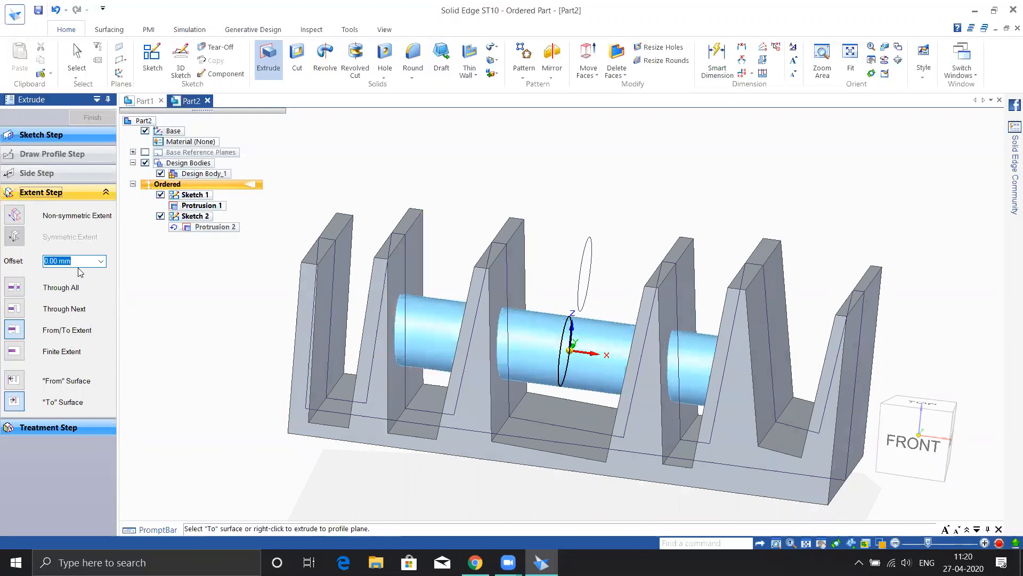
Try a To surface offset of -10 mm on the lower extrusion, review the From and To surfaces, and cancel the edit.
text(-10)
key(Return)
middle_drag(485, 485, 530, 454)
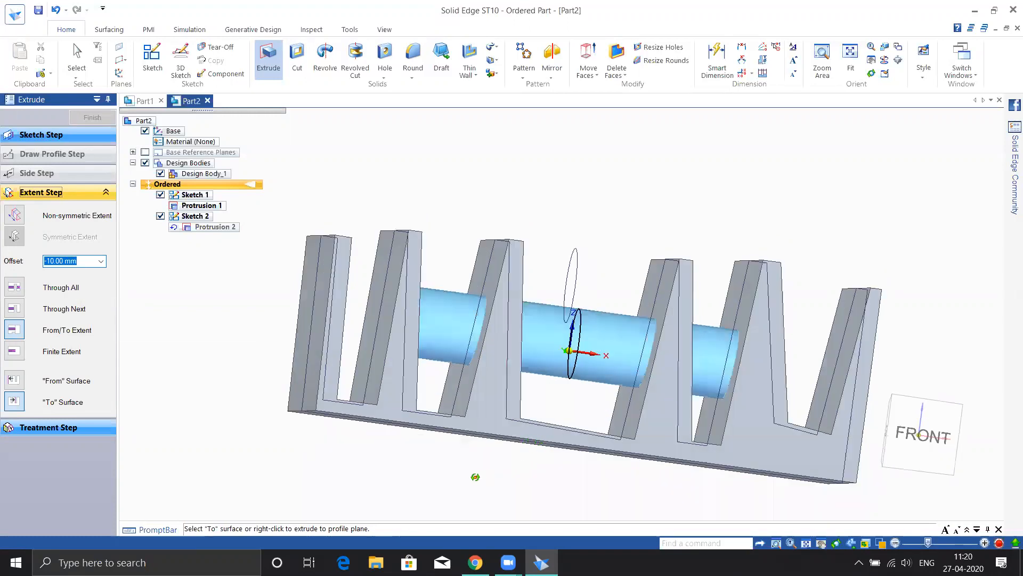
click(20, 380)
click(15, 401)
middle_drag(277, 353, 360, 327)
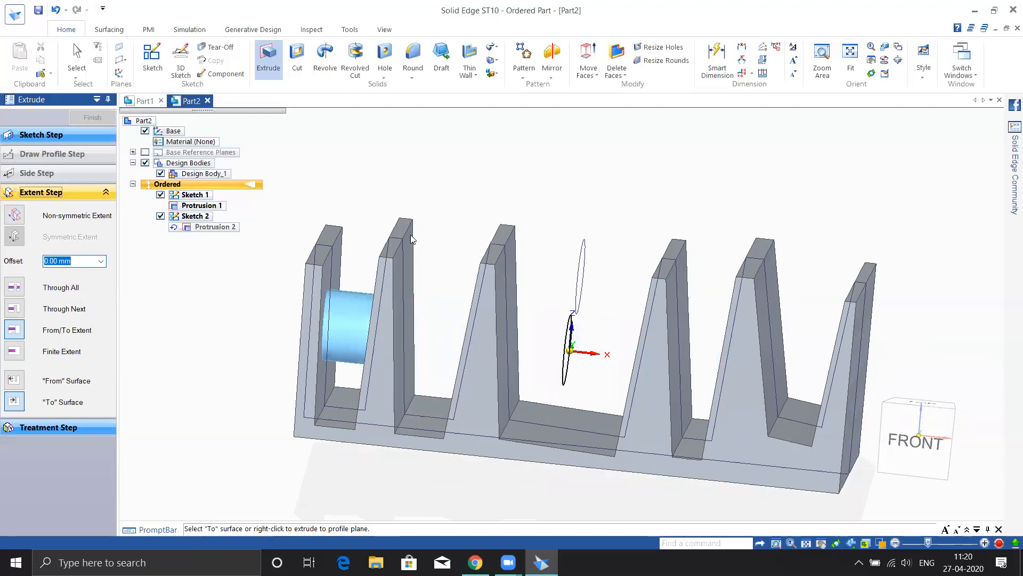
key(Escape)
Delete the From/To extrusion of the lower circle.
mouse_move(585, 220)
middle_down()
mouse_move(566, 221)
mouse_move(605, 207)
mouse_move(577, 214)
middle_up()
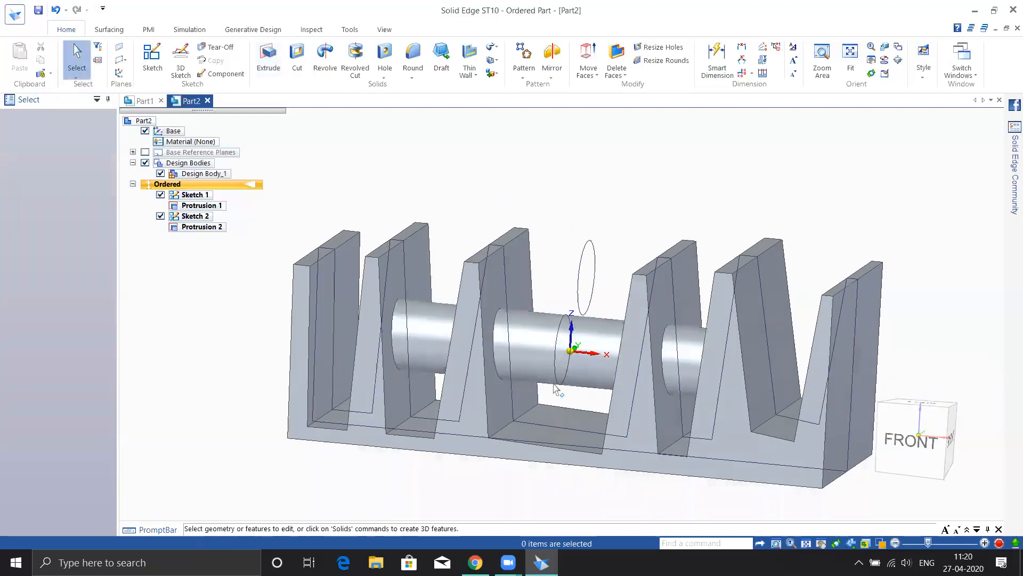
click(535, 352)
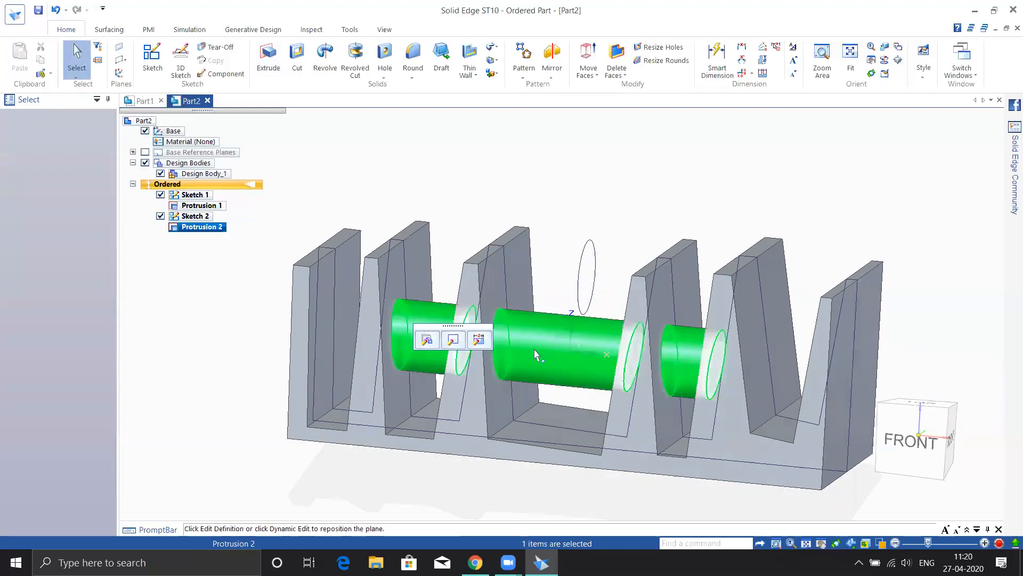
key(Delete)
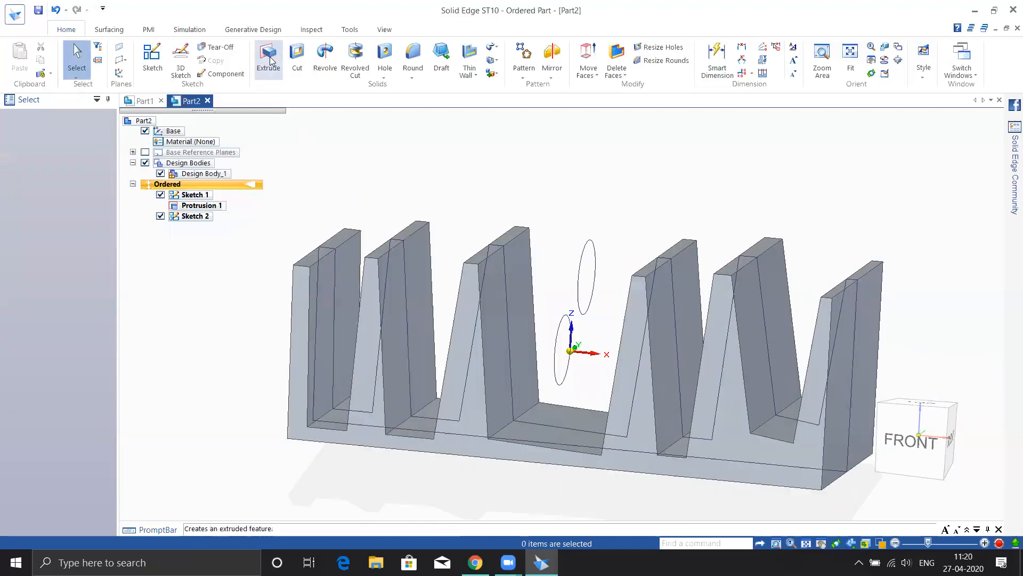
Try the Finite extent for the lower circle, previewing it toward one side of the sketch plane, and cancel the extrusion.
click(269, 59)
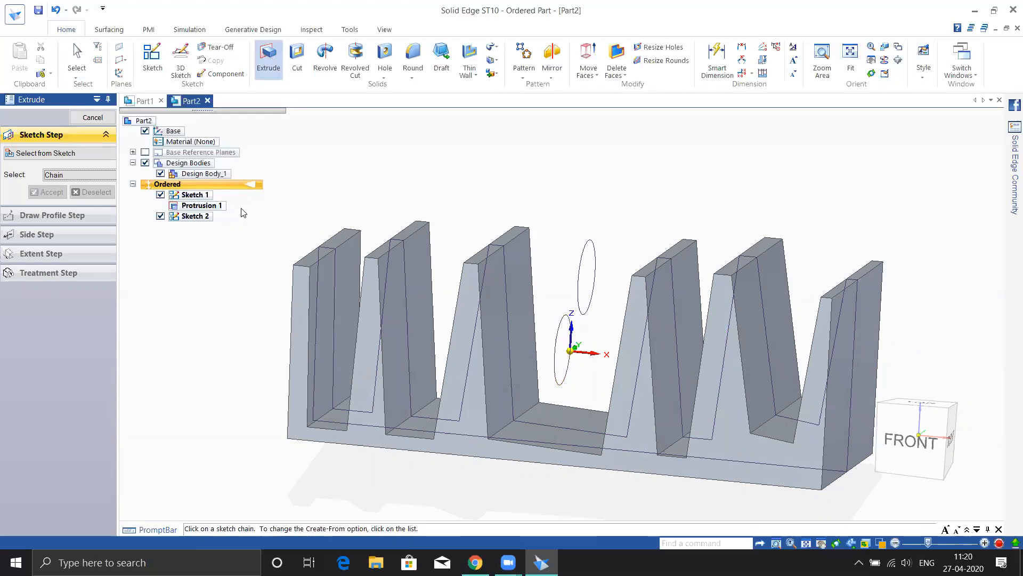
click(561, 334)
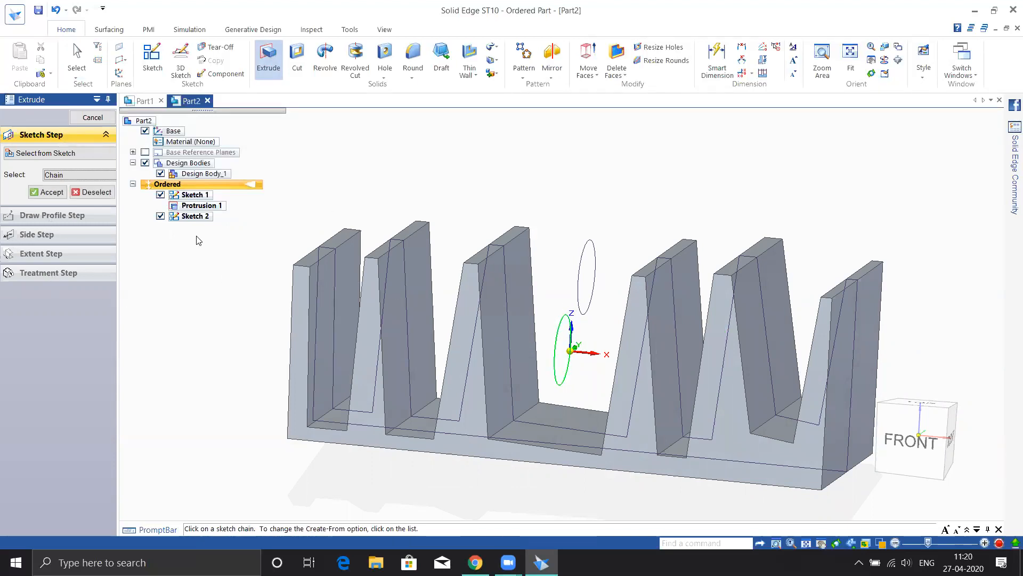
right_click(173, 322)
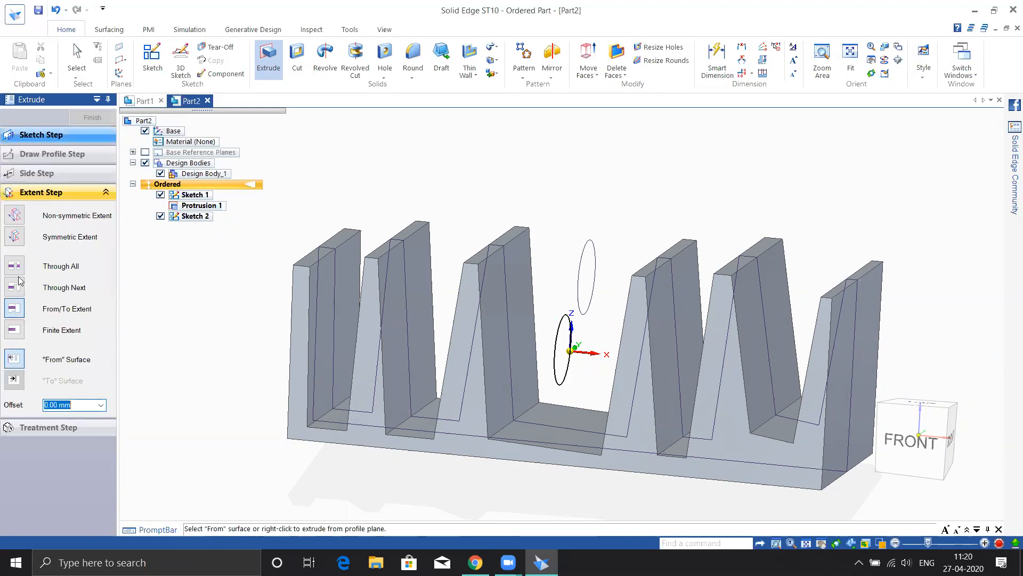
click(20, 331)
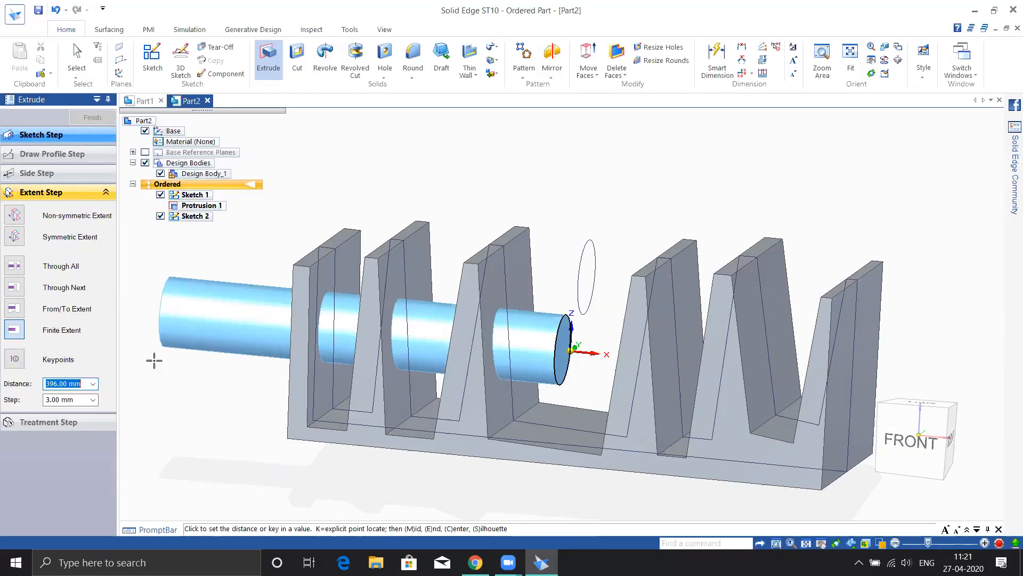
key(Escape)
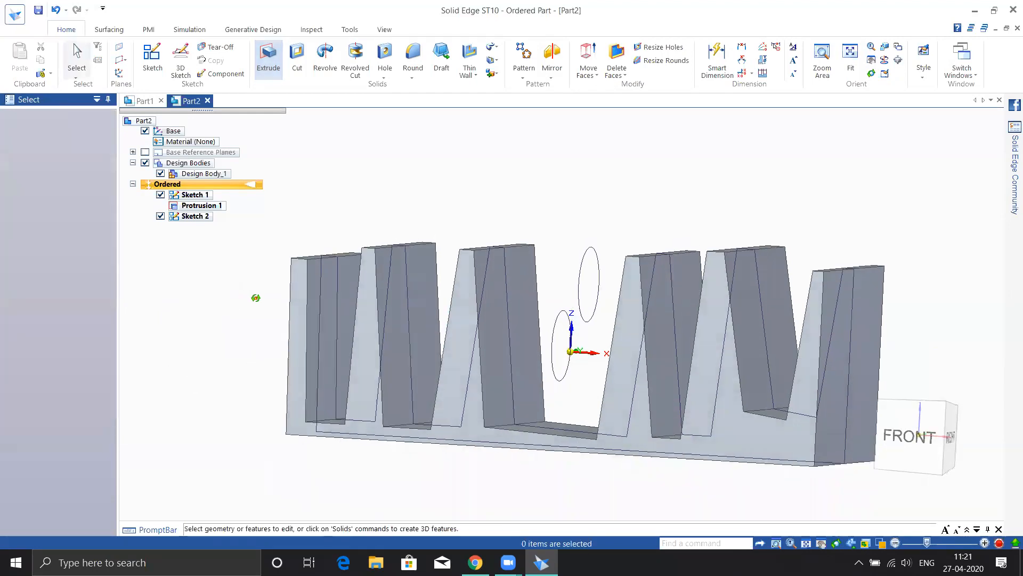
Start a sketch on the front face of the finned part.
click(152, 59)
click(305, 347)
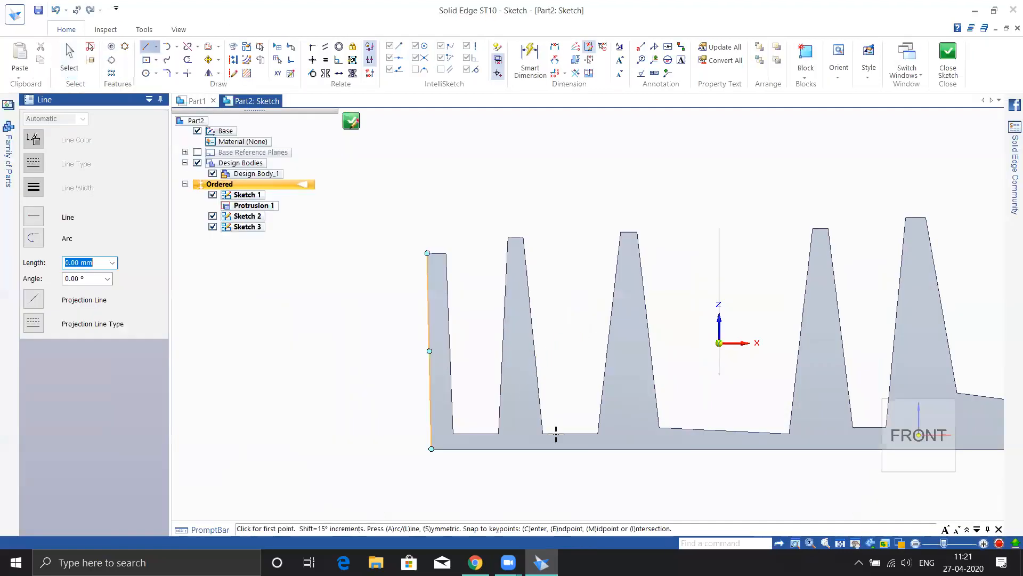
key(ctrl+i)
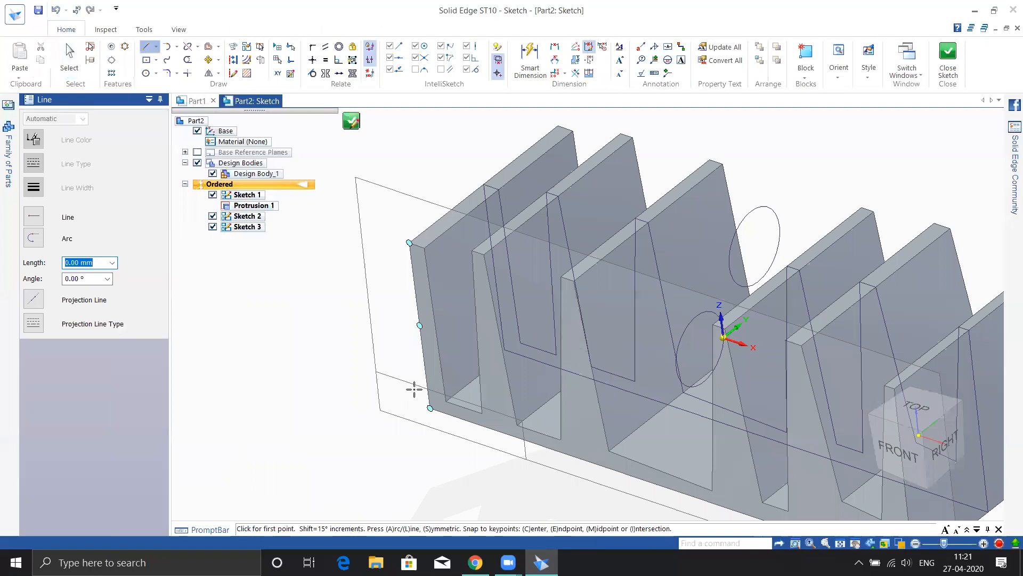
middle_drag(244, 331, 281, 303)
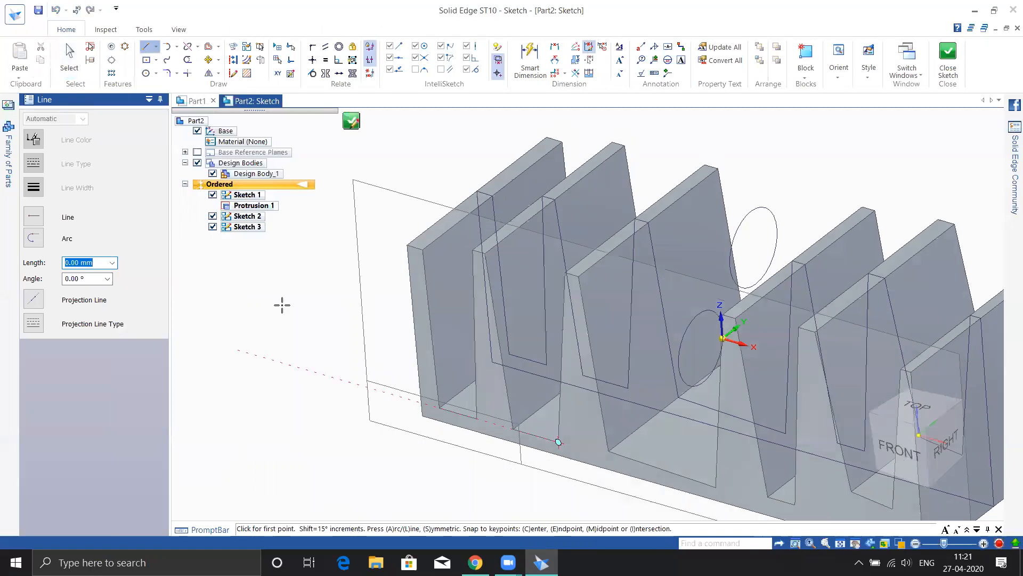
key(ctrl+h)
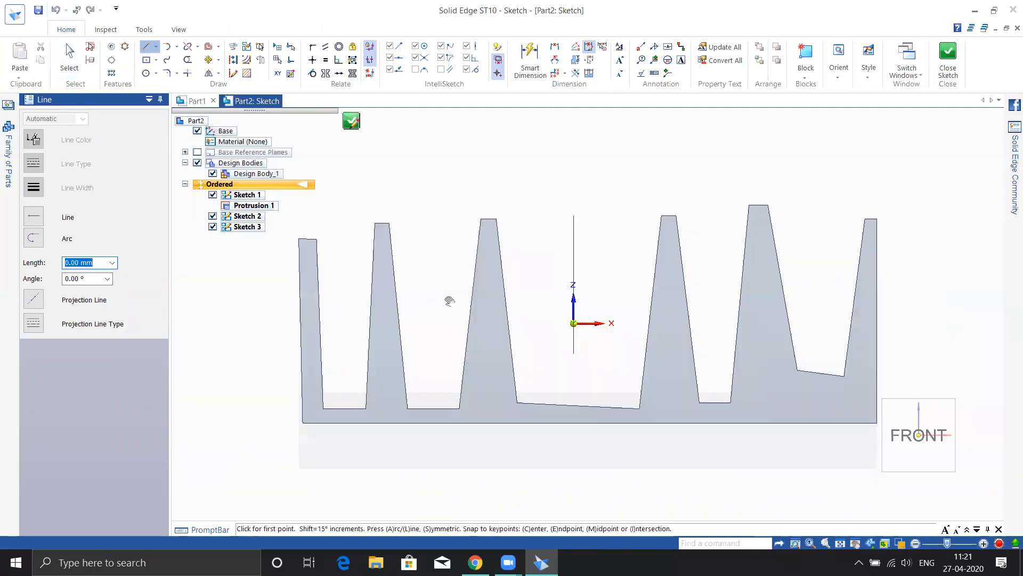
Sketch two concentric circles around a point just above the outer side of the leftmost fin's tip.
click(146, 74)
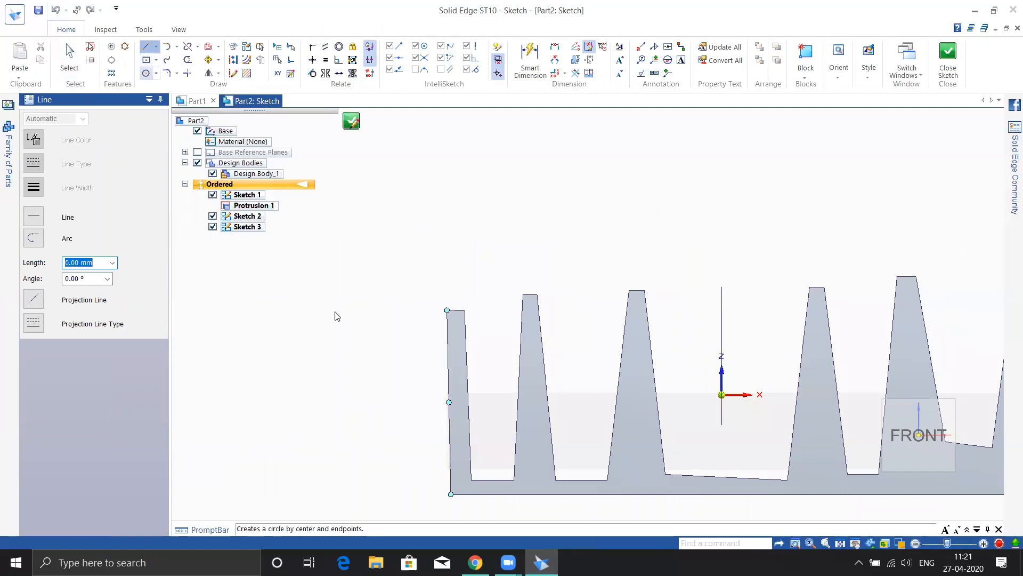
click(414, 294)
click(441, 354)
click(413, 293)
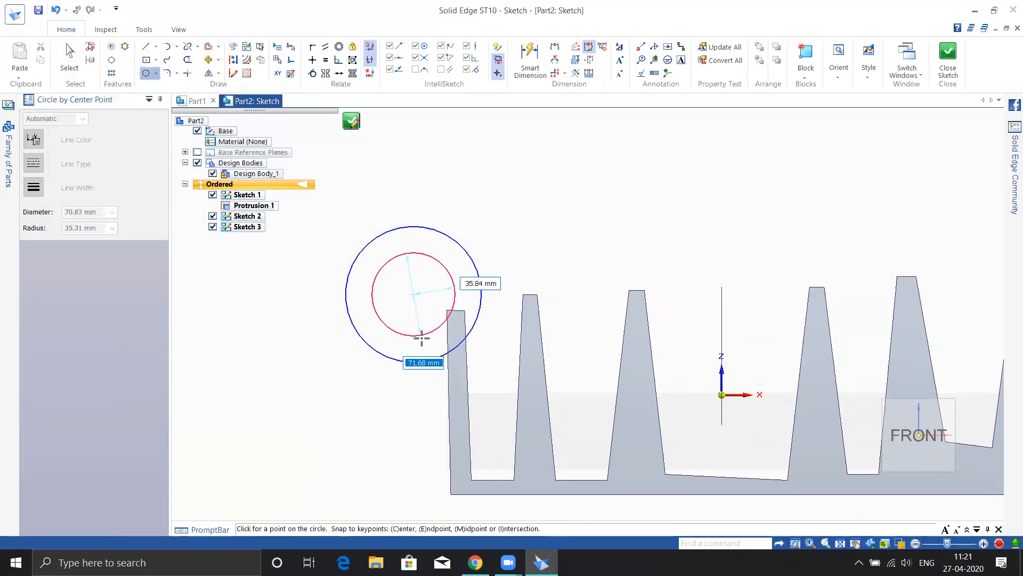
click(420, 338)
key(Escape)
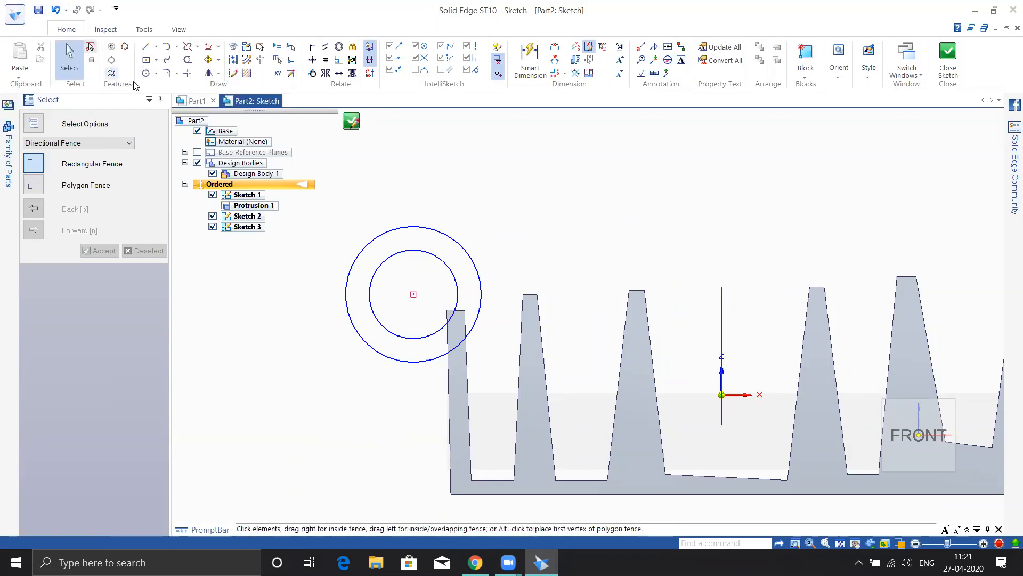
Sketch a slanted line above the fins in the middle of the part and finish the sketch.
click(146, 47)
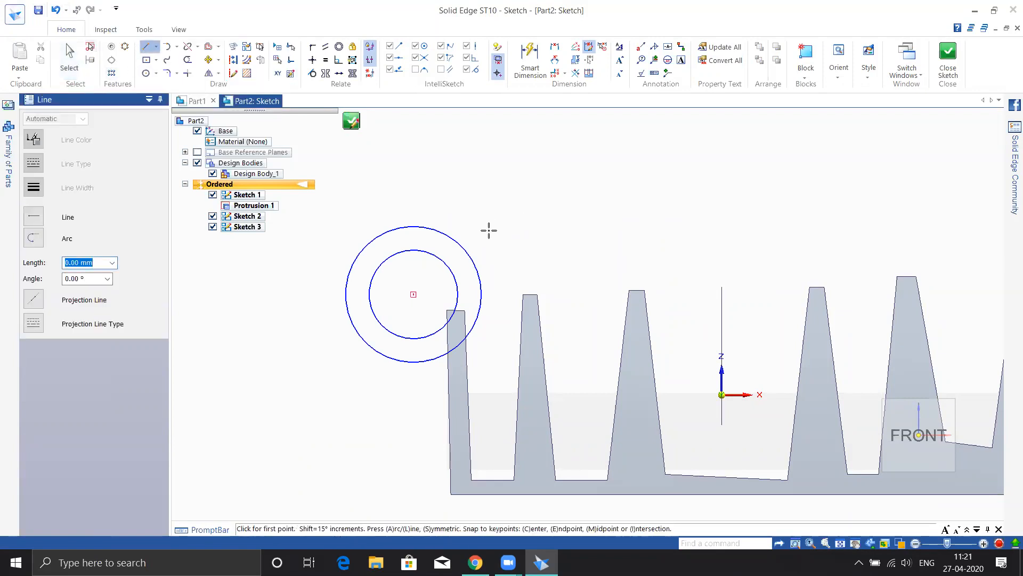
click(590, 246)
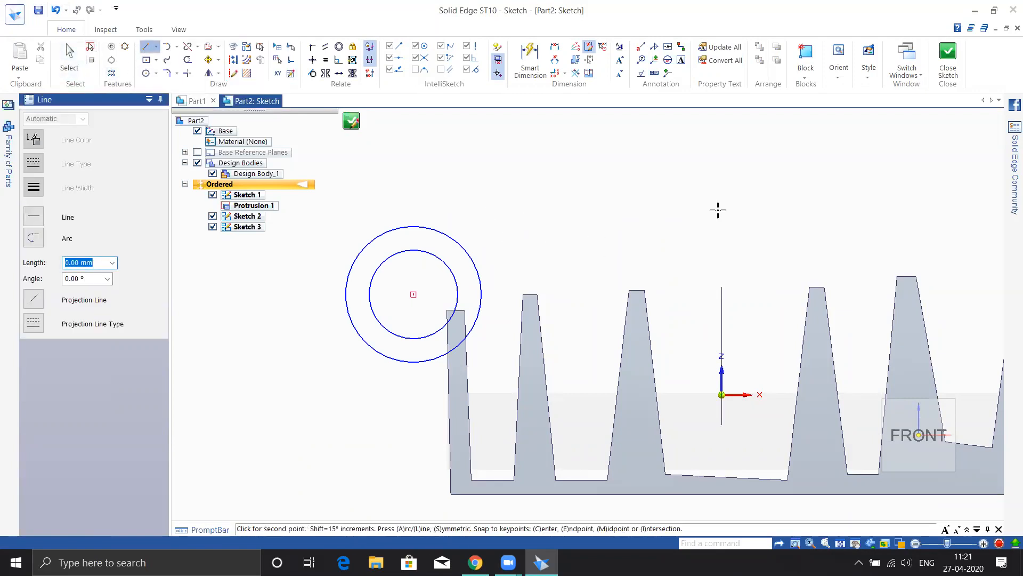
click(821, 194)
click(949, 59)
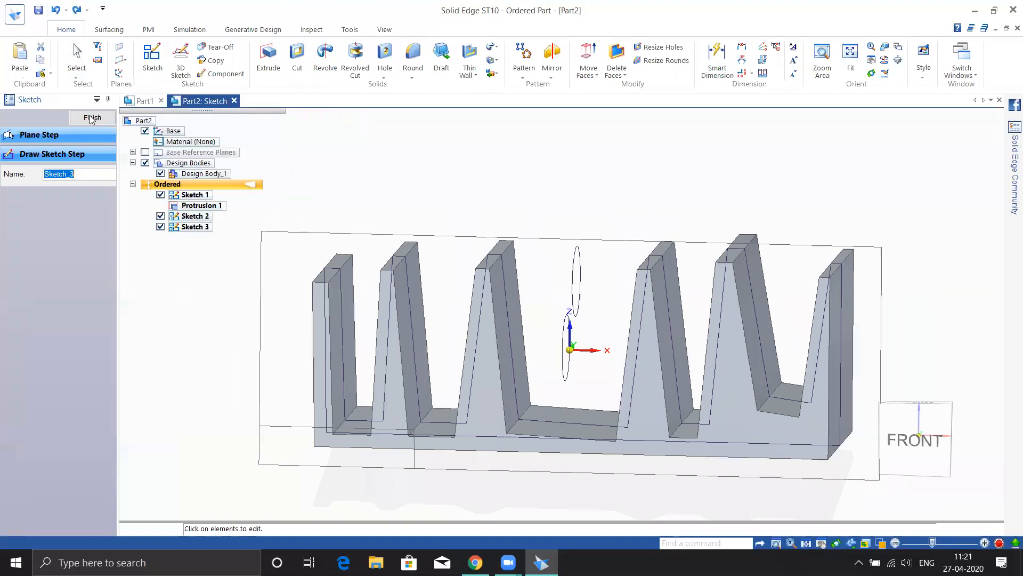
click(92, 118)
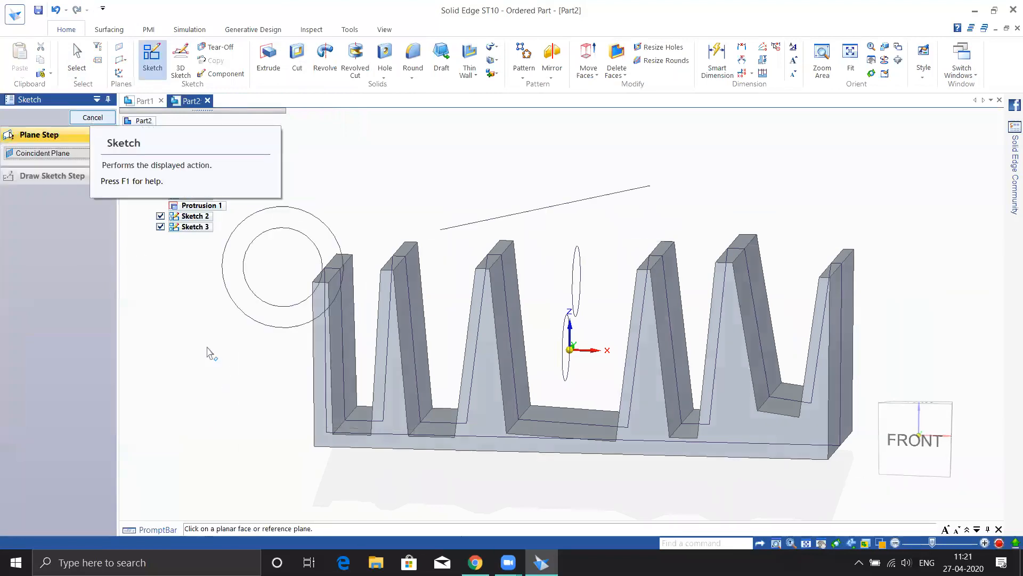
key(Escape)
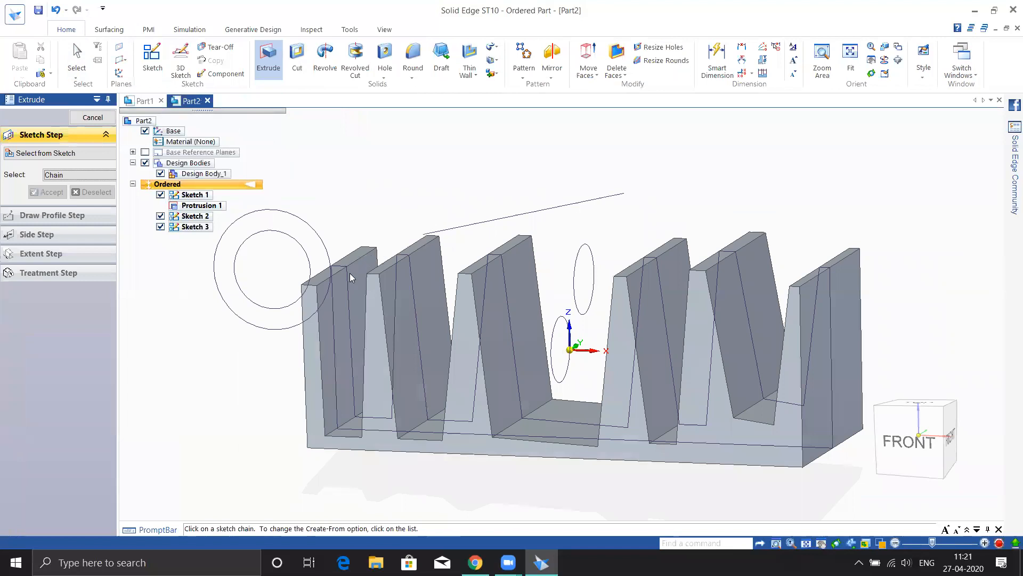
Extrude the two concentric circles as a ring with a Finite extent of 30 mm toward the back of the part.
click(243, 291)
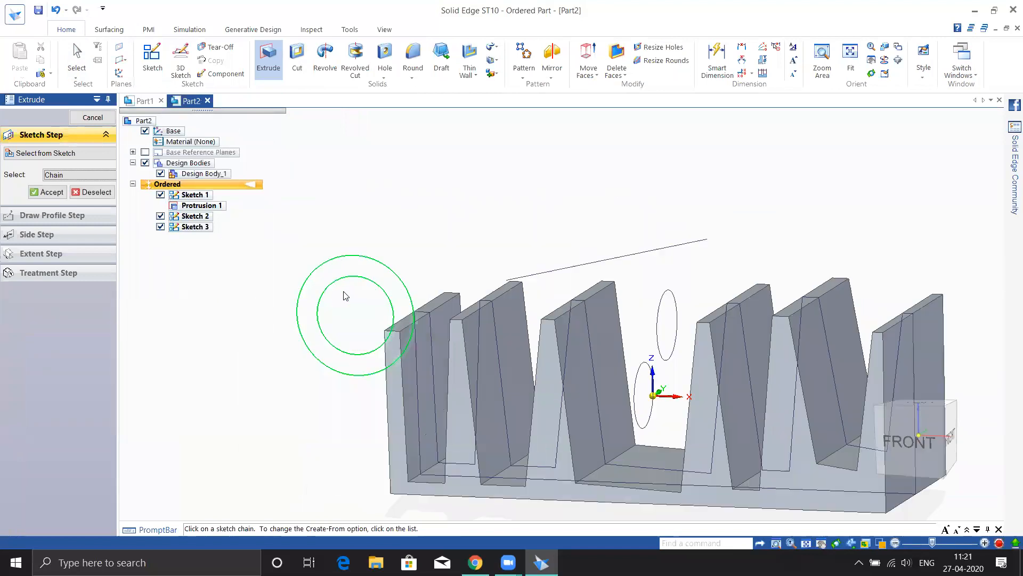
click(43, 193)
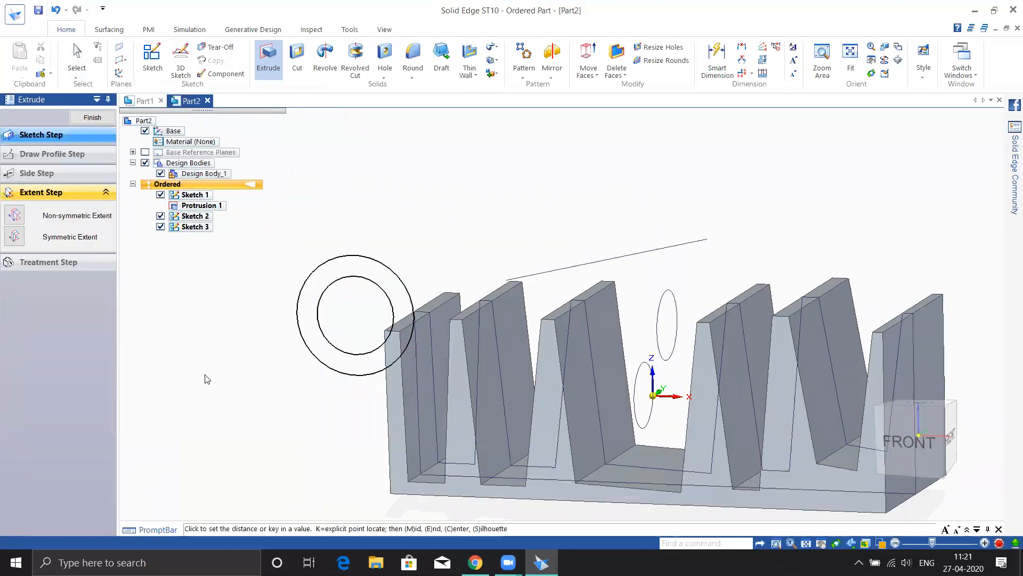
middle_drag(442, 253, 475, 268)
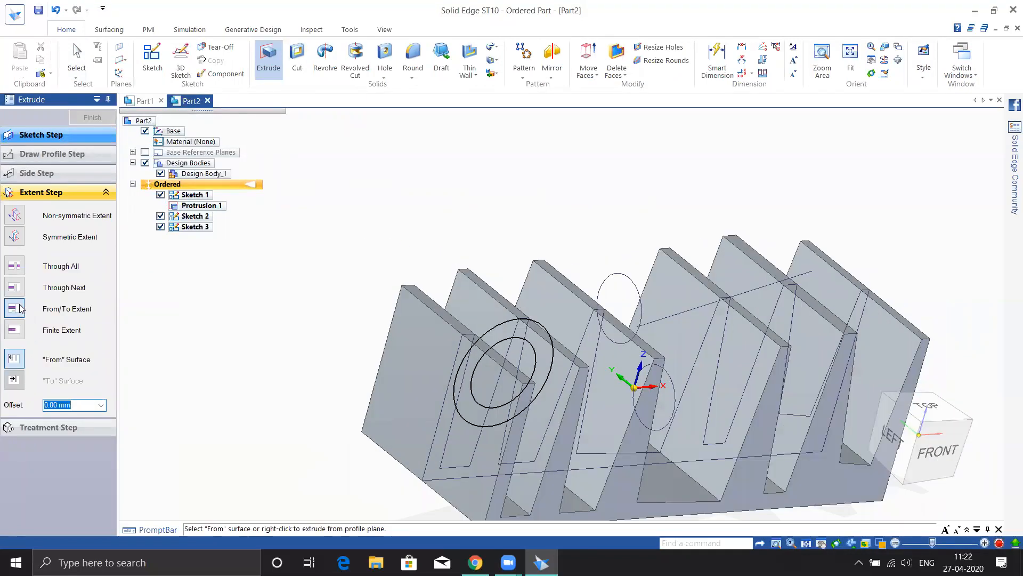
click(15, 331)
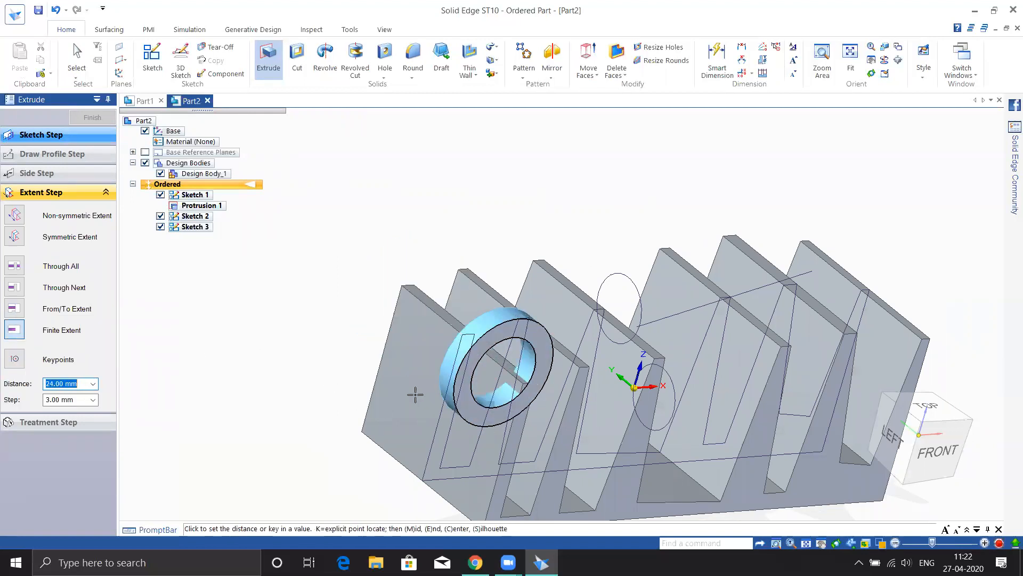
text(30)
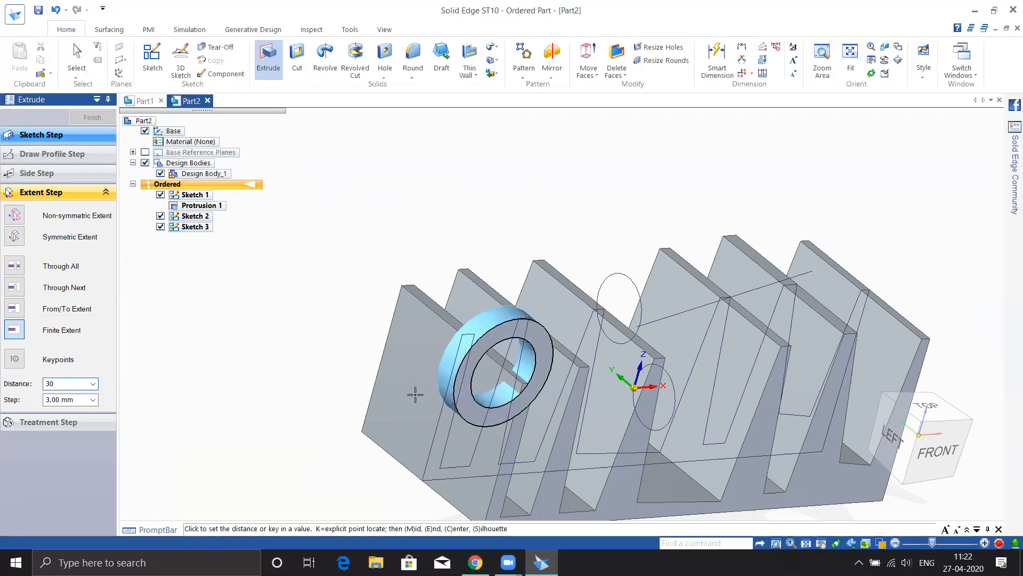
key(Tab)
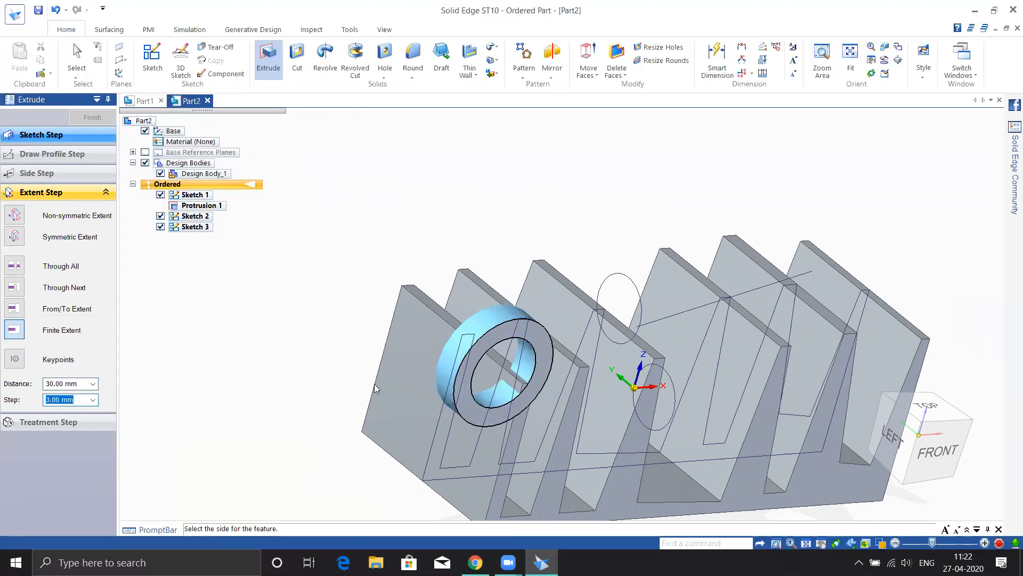
click(350, 371)
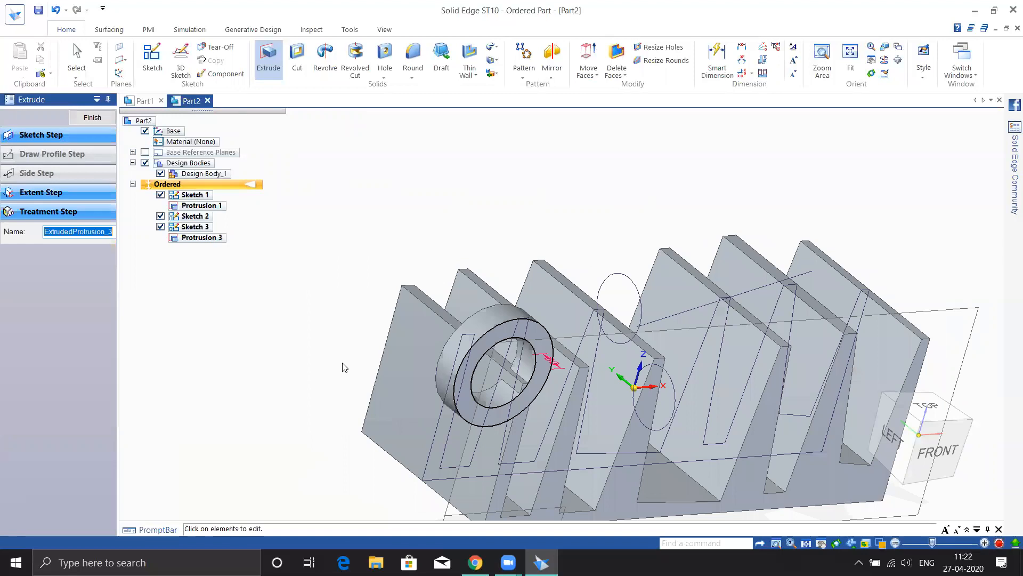
click(94, 118)
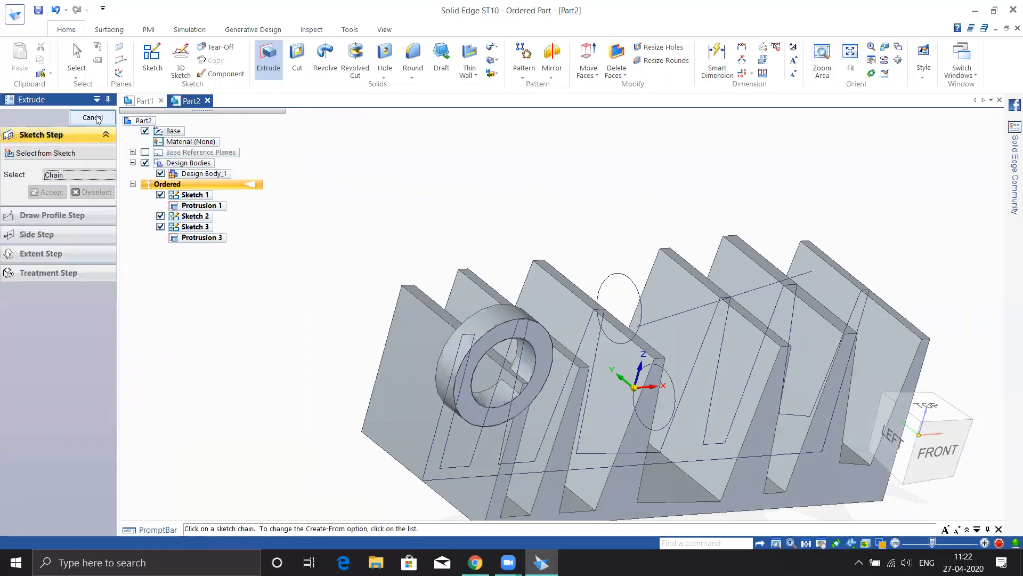
key(Escape)
Try a Finite extrusion of the lower circle toward the ring, using the Center Point keypoint to set its extent.
middle_drag(276, 283, 212, 251)
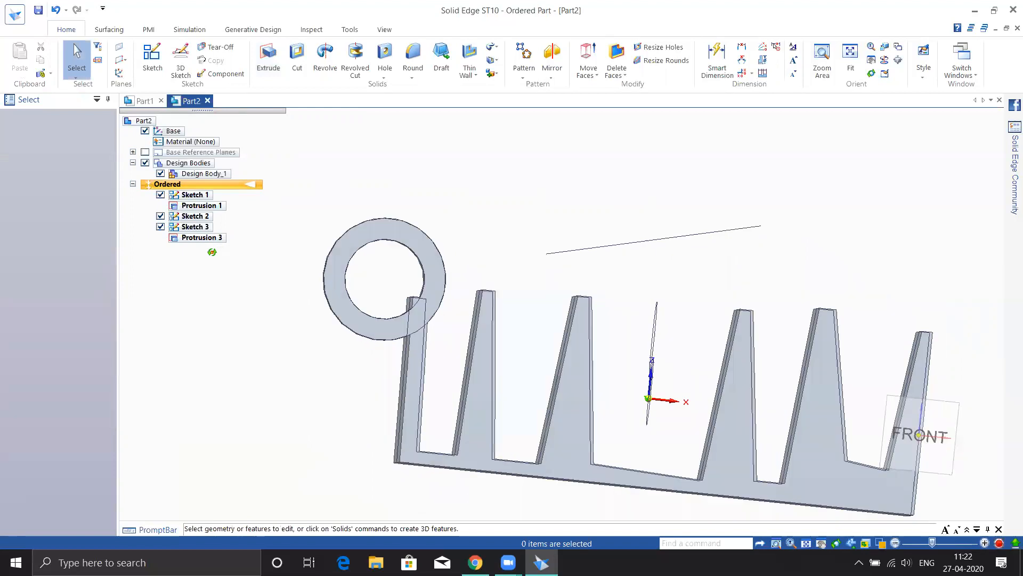
click(267, 58)
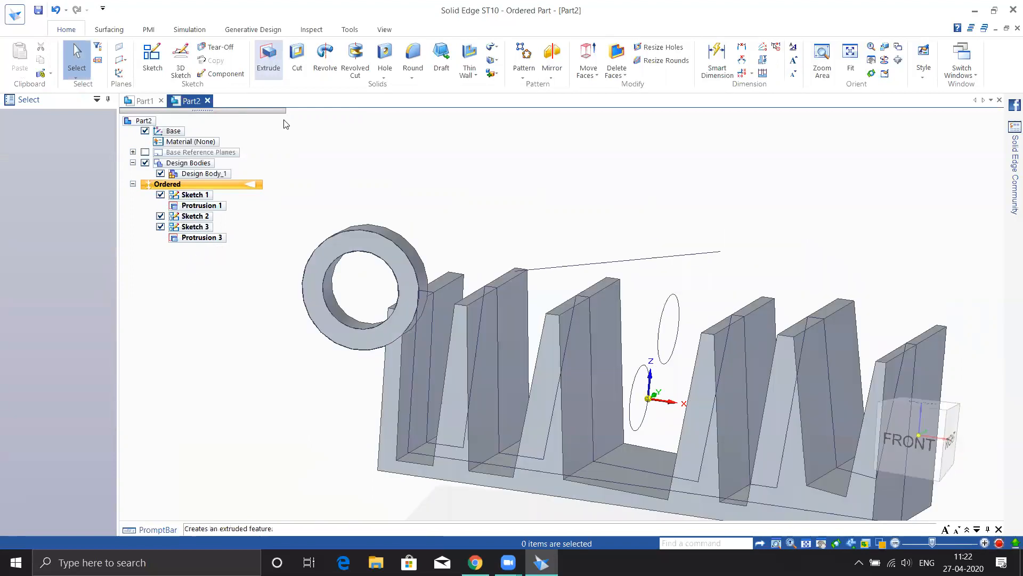
click(635, 366)
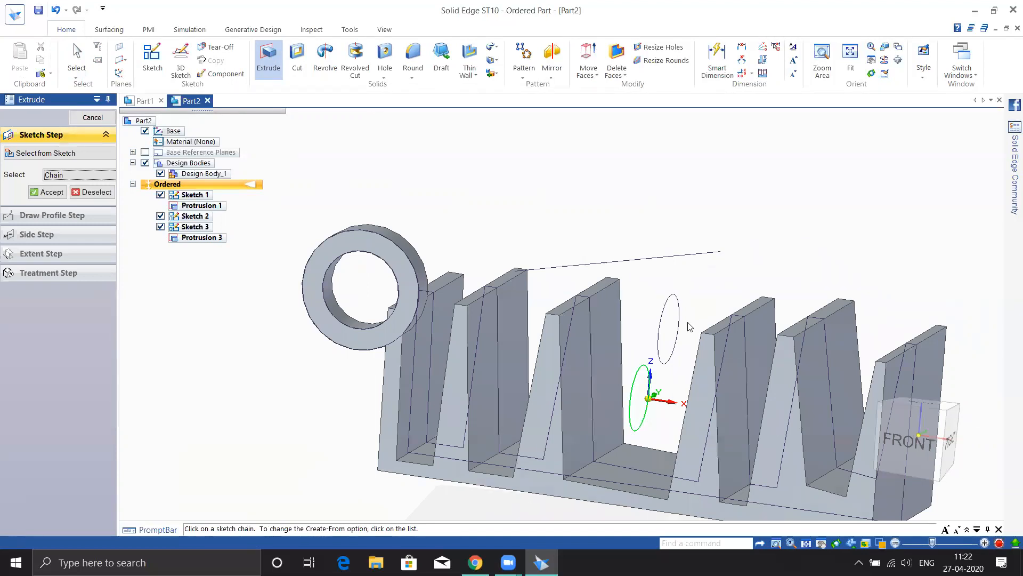
right_click(497, 187)
middle_drag(457, 180, 480, 188)
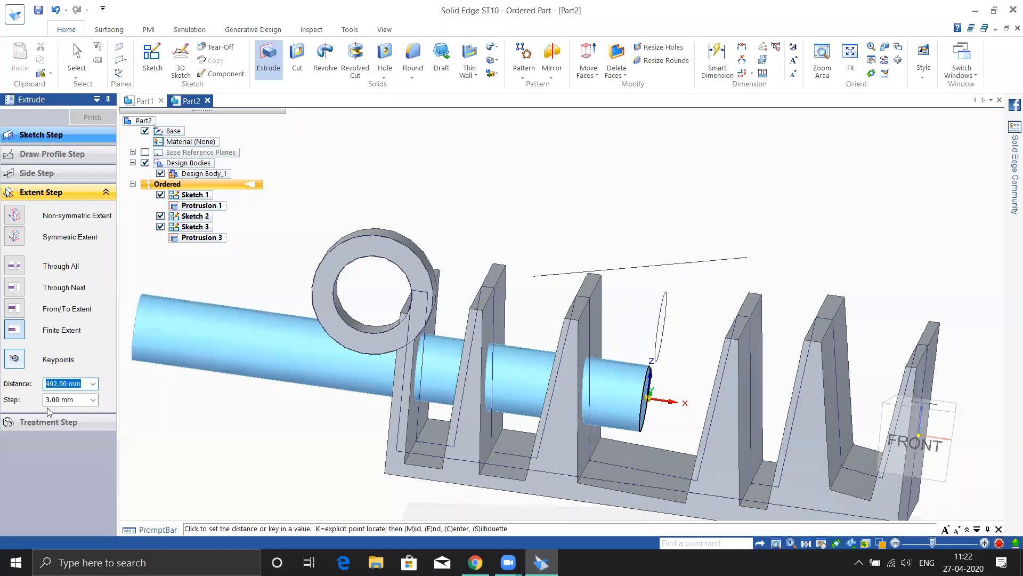
click(14, 358)
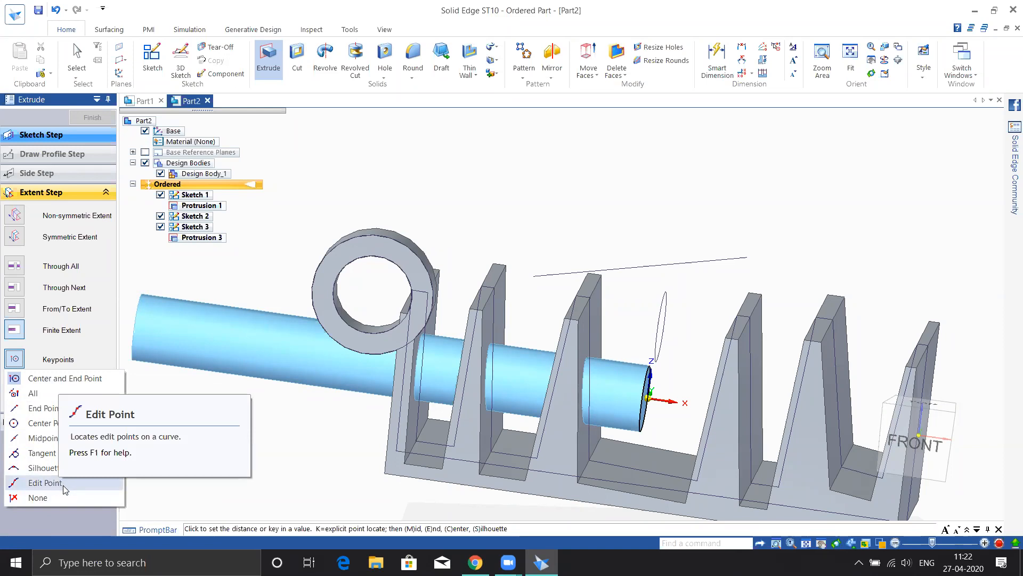
click(37, 424)
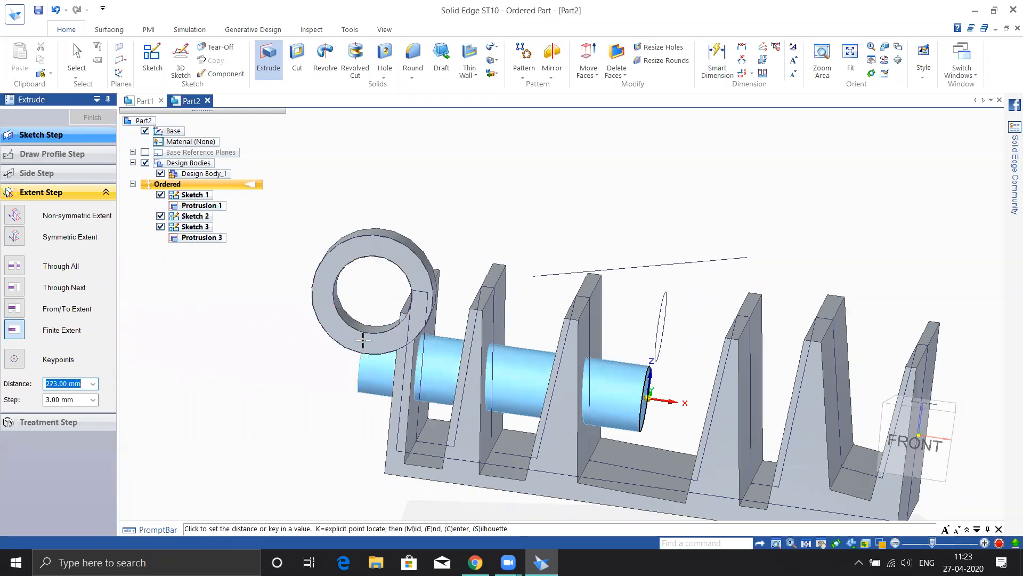
click(381, 328)
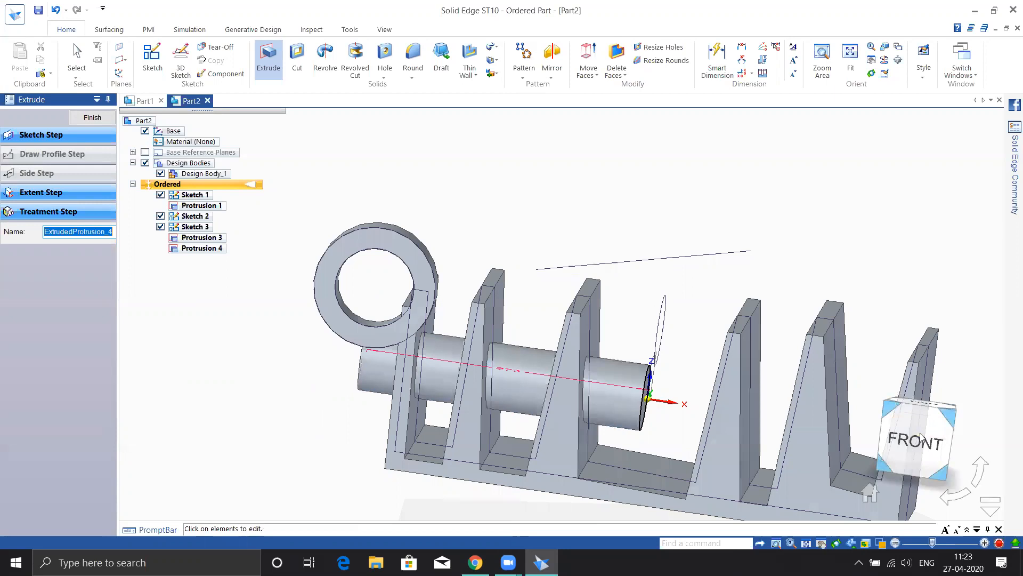
Compare the extruded cylinder's end with the ring's center in the front view and undo the extrusion.
key(ctrl+f)
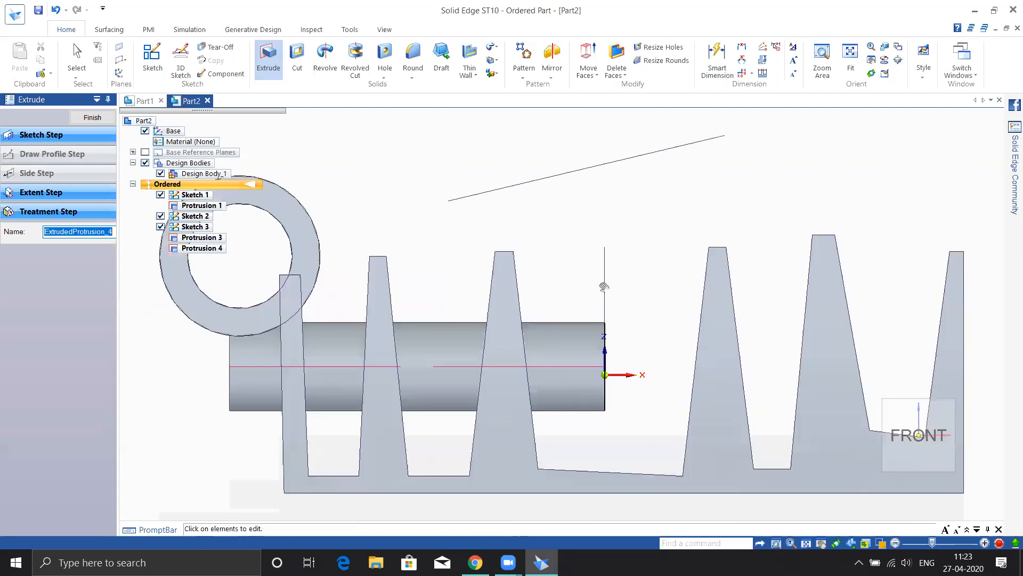
shift+middle_drag(558, 373, 728, 366)
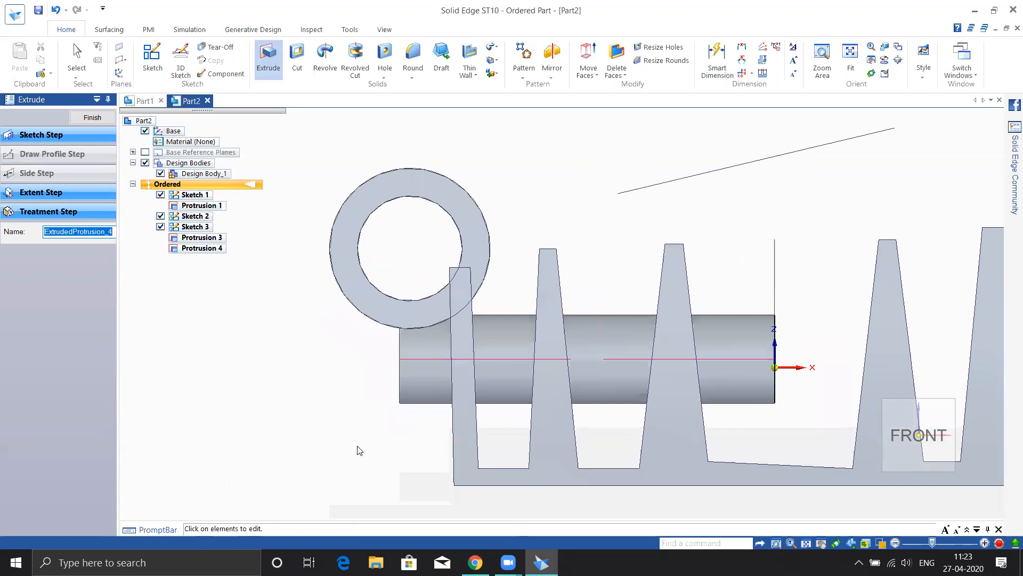
middle_drag(359, 450, 327, 468)
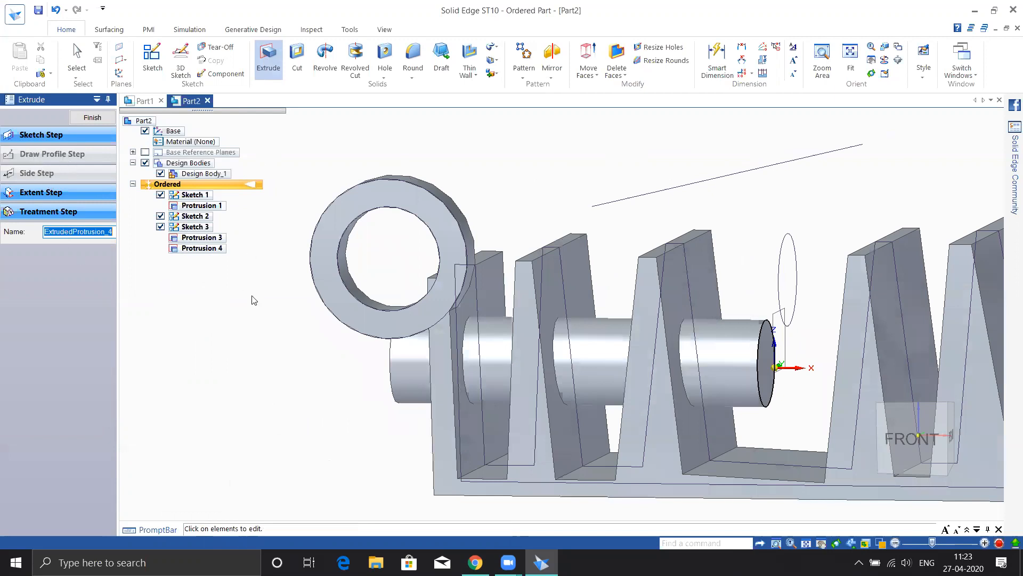
key(ctrl+z)
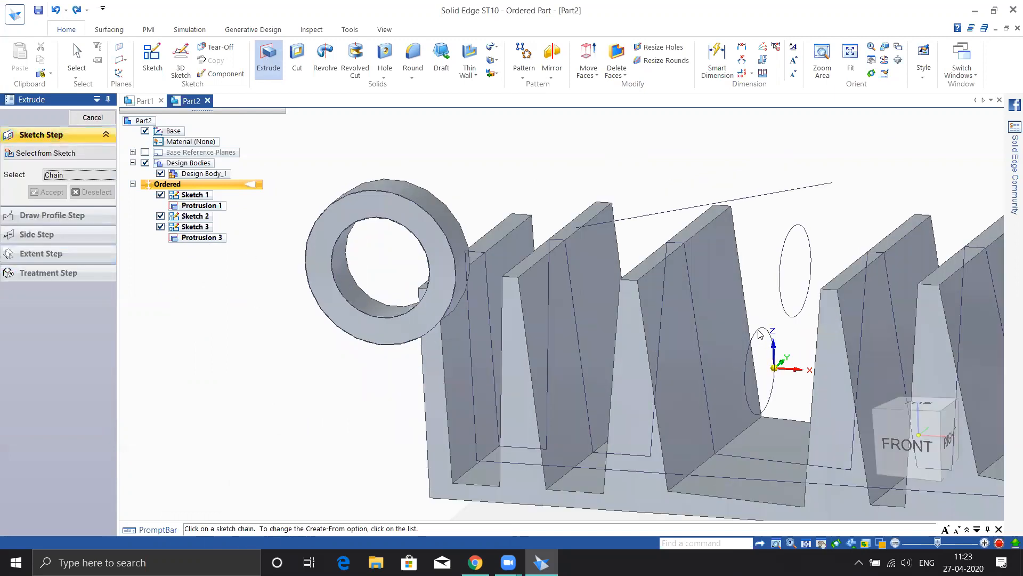
Extrude the lower circle with a Finite extent up to the lower end point of the slanted line, using the End Point keypoint.
click(761, 334)
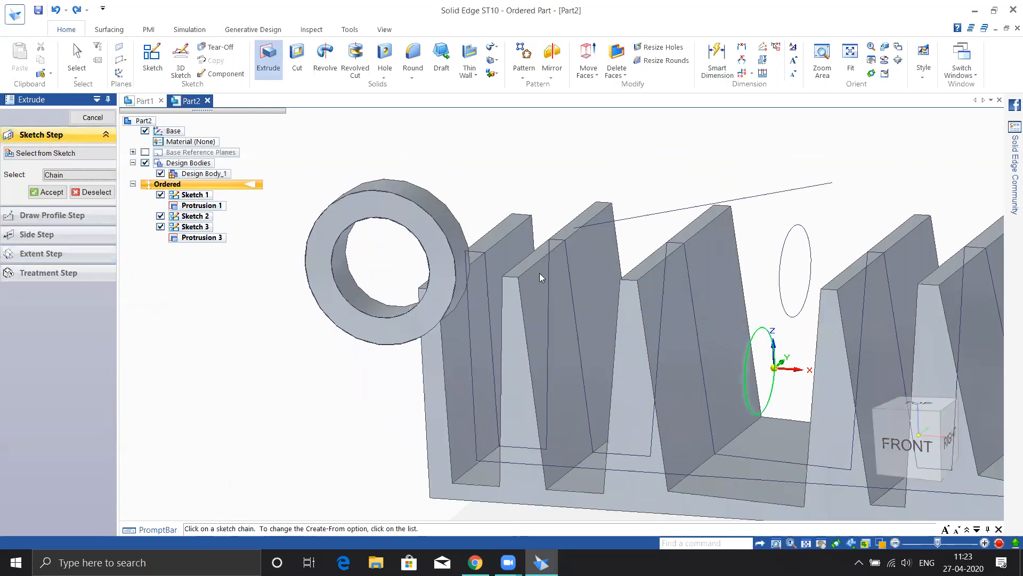
click(49, 192)
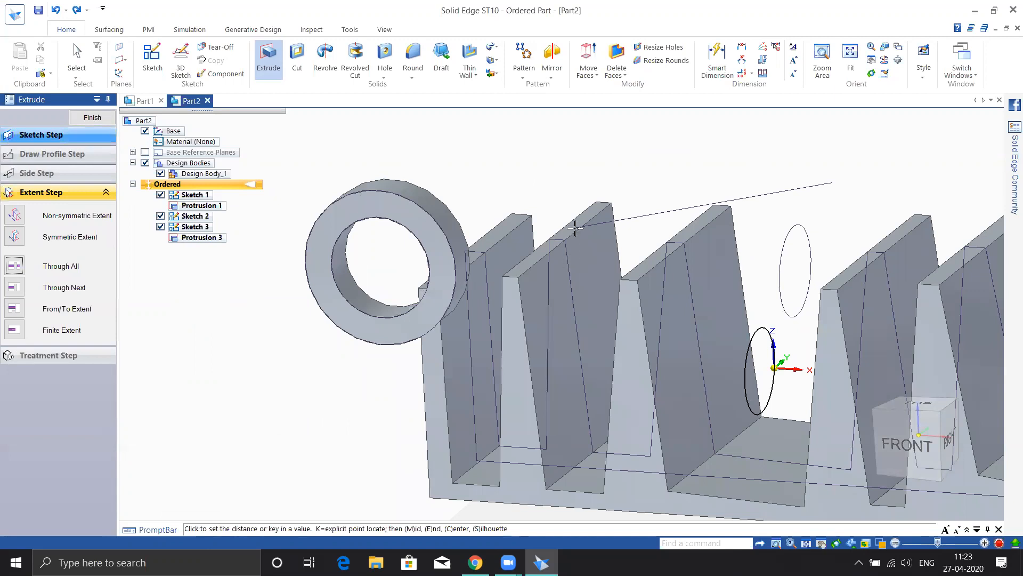
click(519, 168)
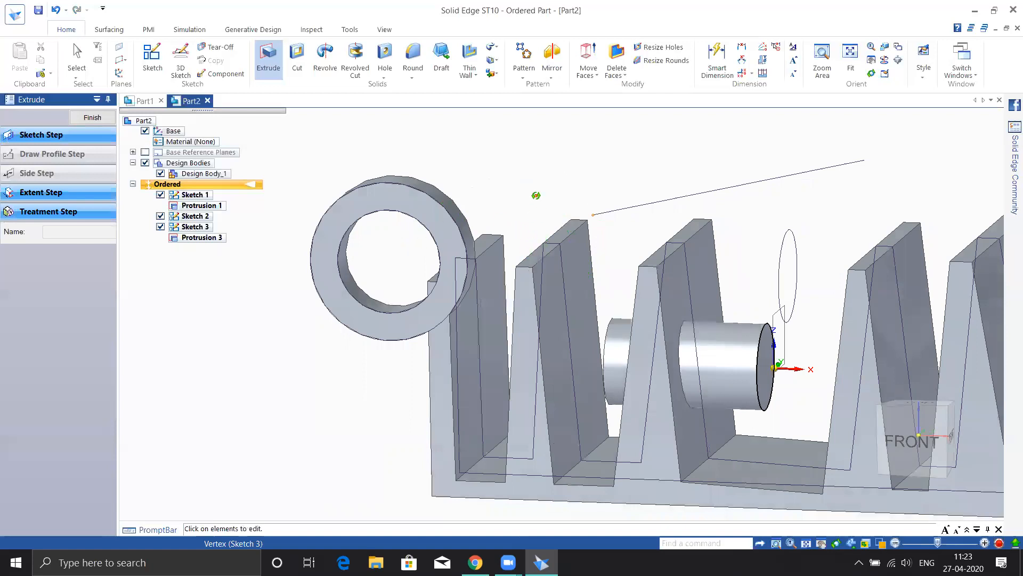
Reopen the extent settings of the lower cylinder's extrusion to review its keypoint type, and close the command.
click(620, 351)
shift+middle_drag(621, 325, 547, 286)
click(35, 193)
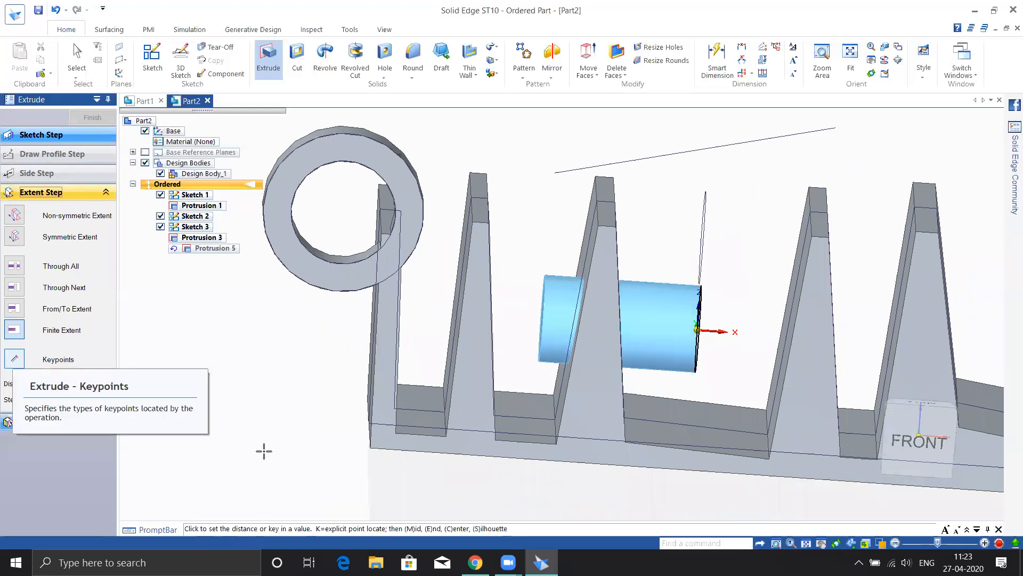
key(Escape)
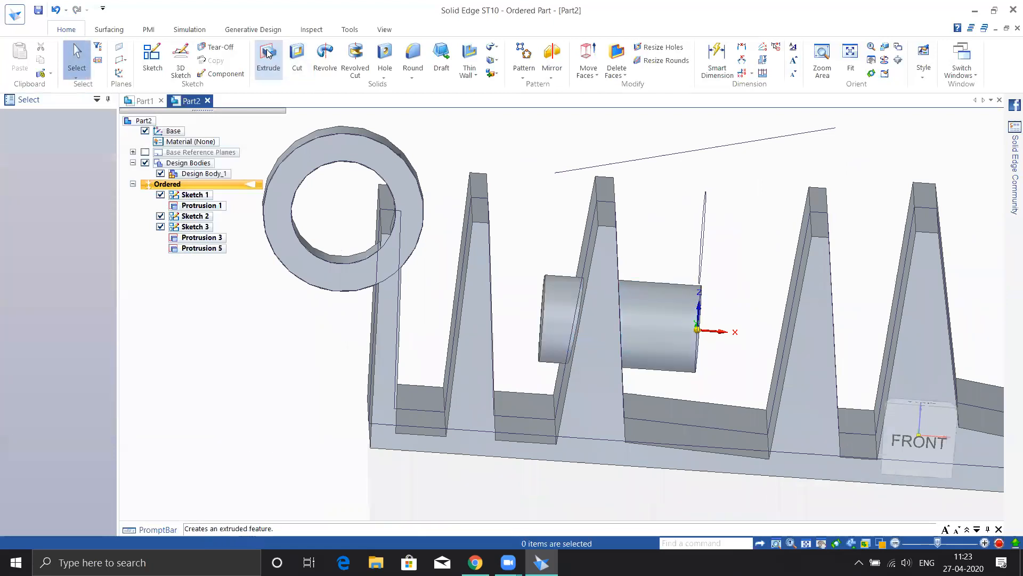
Extrude the upper circle with a Finite extent to the midpoint of the leftmost slot's floor line, using the Midpoint keypoint.
click(271, 61)
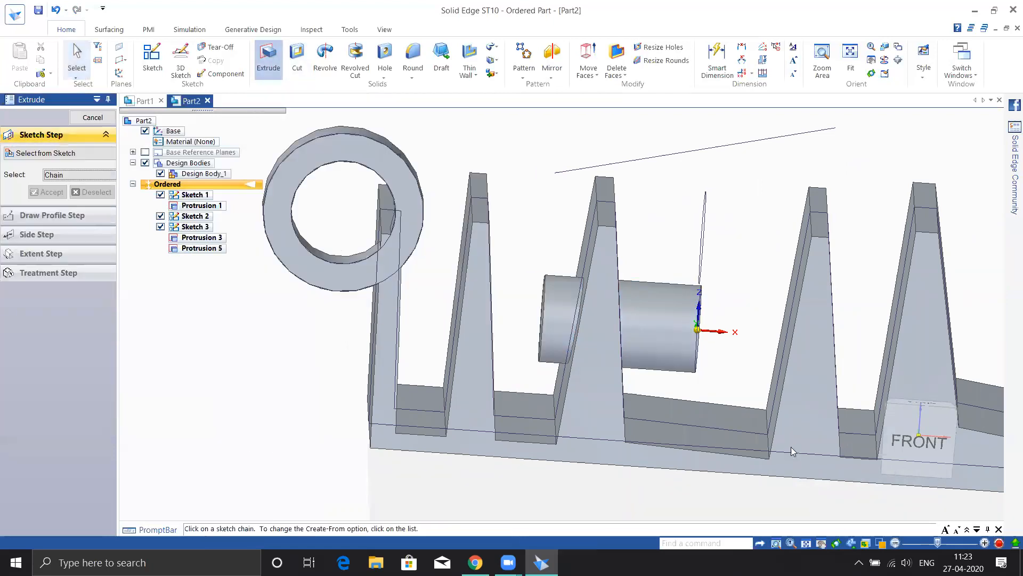
click(704, 224)
mouse_move(749, 273)
middle_down()
mouse_move(726, 290)
mouse_move(741, 288)
middle_up()
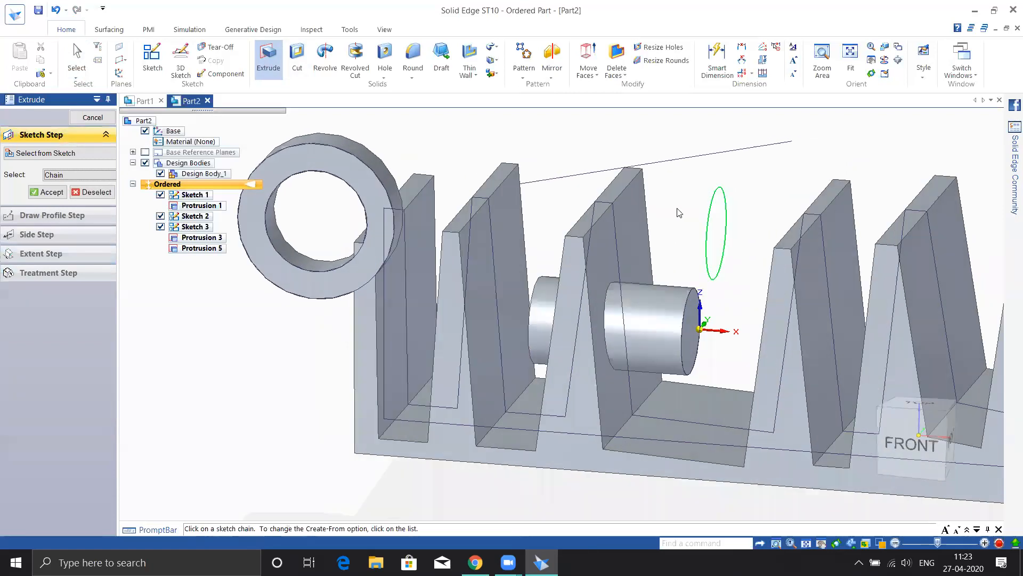
right_click(678, 211)
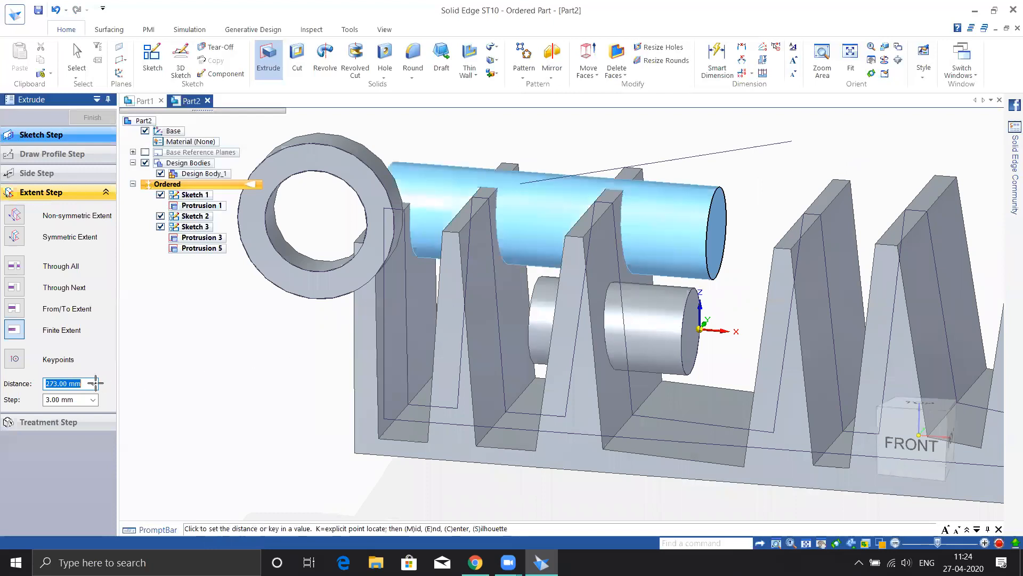
click(14, 358)
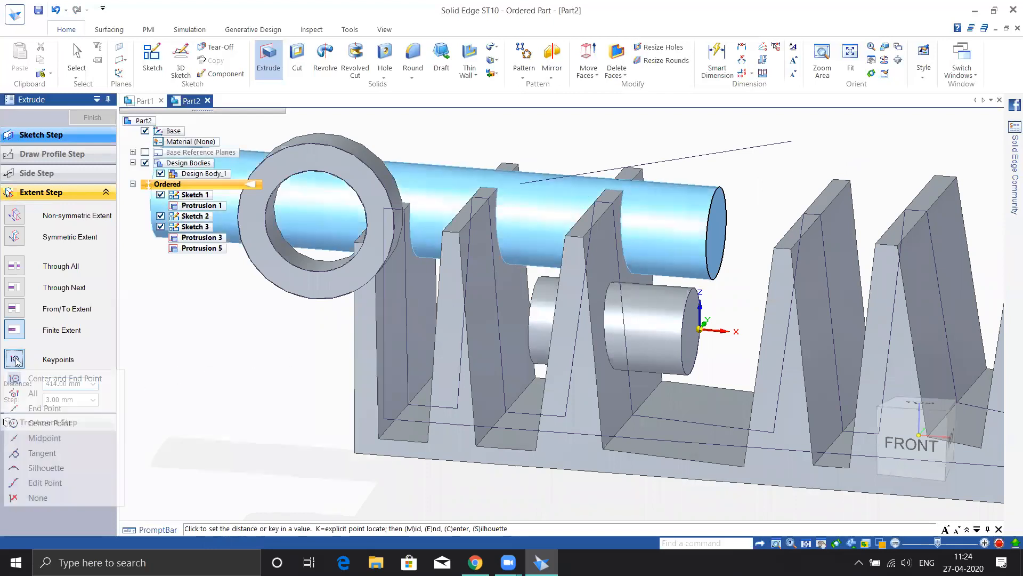
click(40, 439)
middle_drag(270, 372, 287, 368)
middle_drag(433, 467, 431, 477)
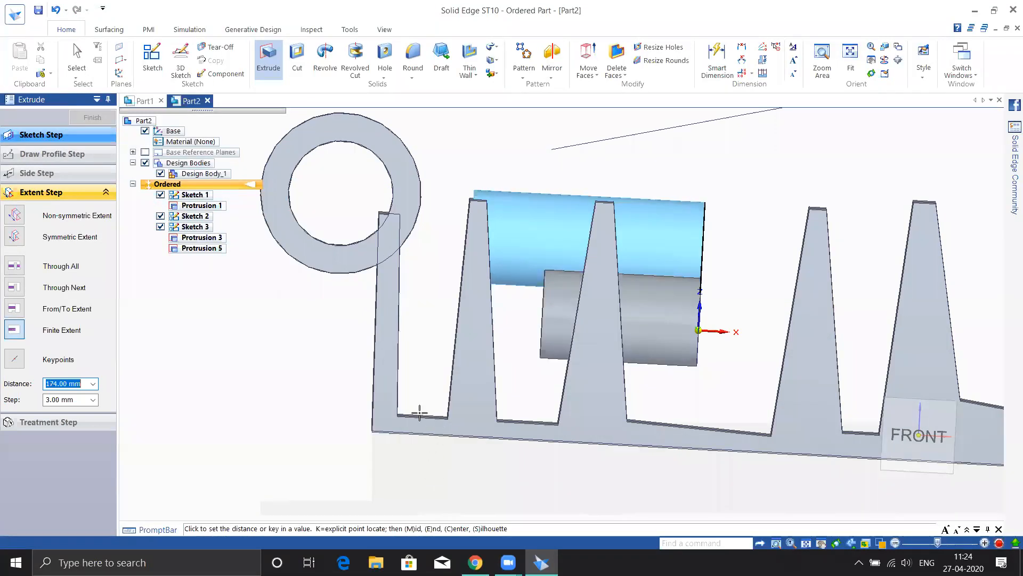
middle_drag(422, 410, 422, 414)
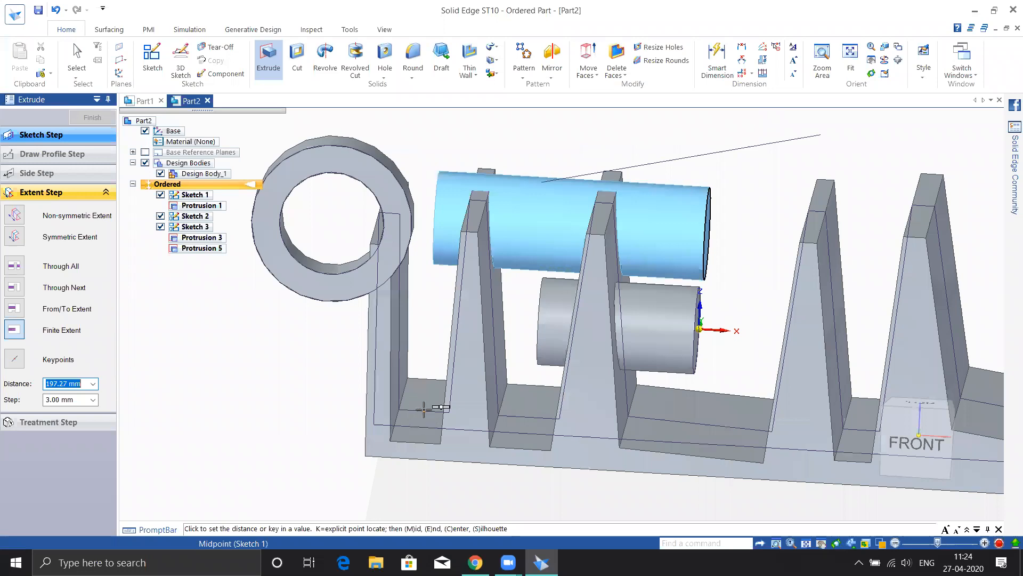
Finish the upper cylinder's extrusion with a finite extent of 197.27 mm, using the sketch midpoint to set the distance.
click(444, 481)
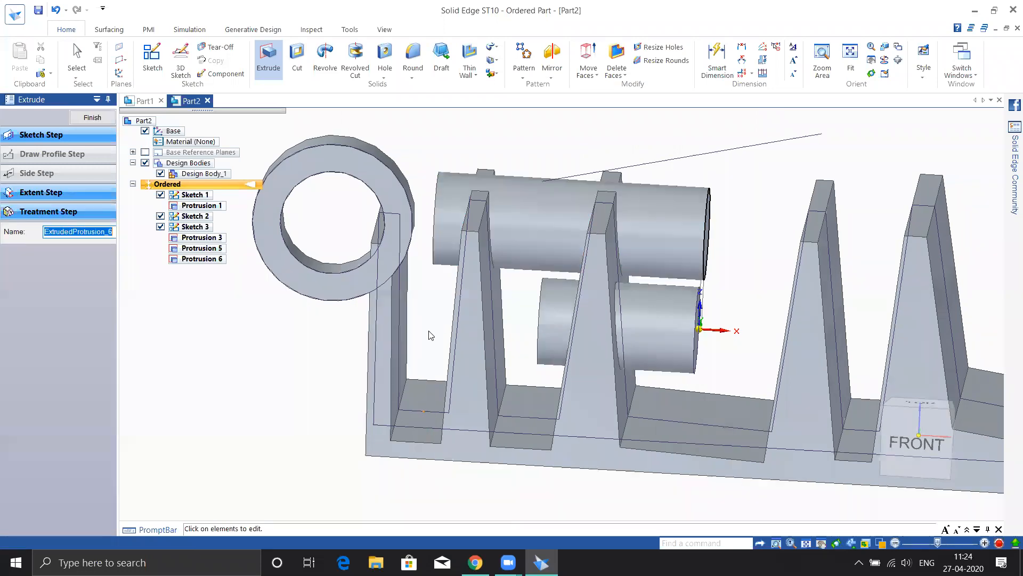
middle_drag(431, 164, 424, 258)
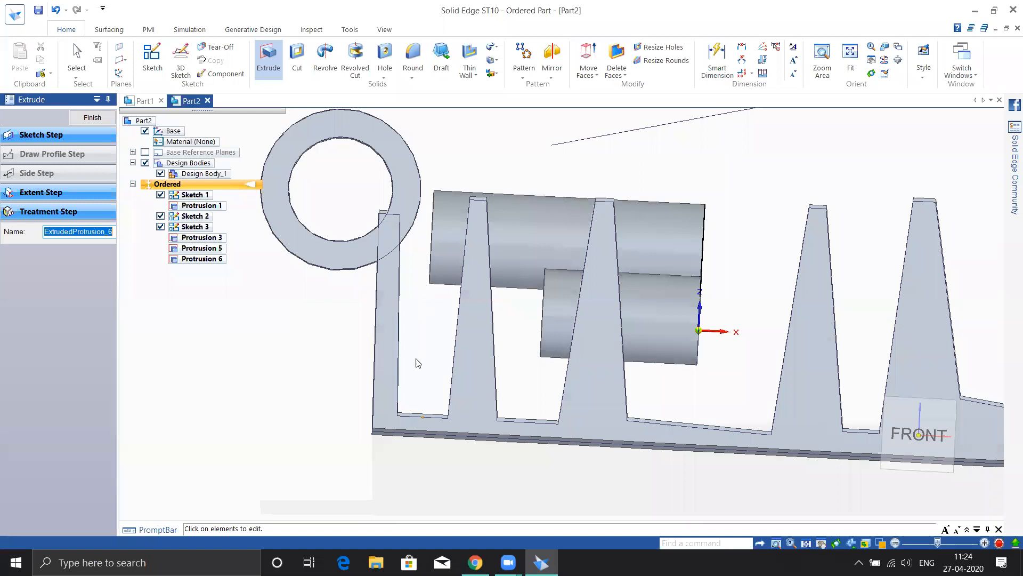
middle_drag(437, 508, 412, 510)
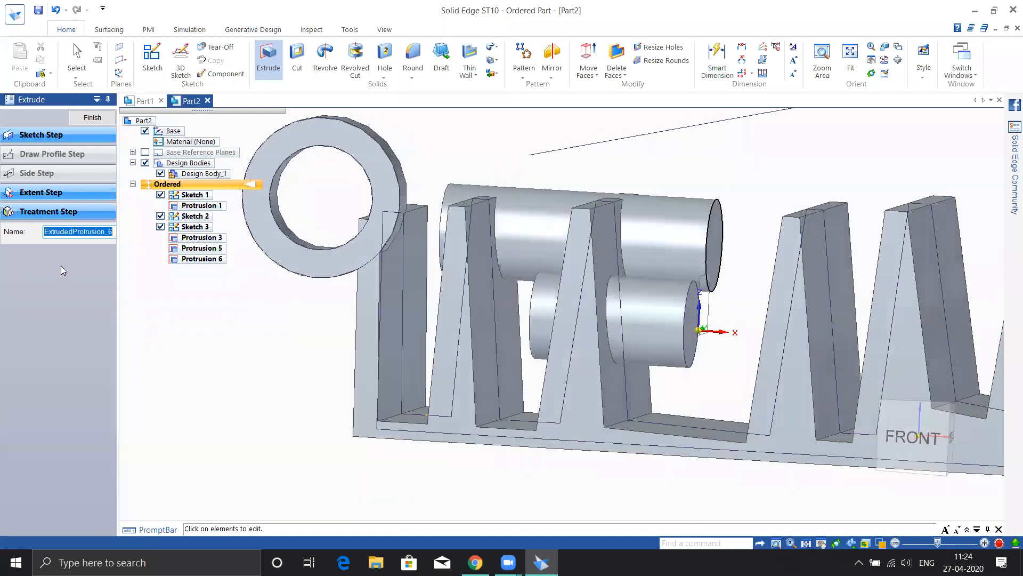
Try to set the upper cylinder extrusion's finite distance to 390 mm.
click(48, 193)
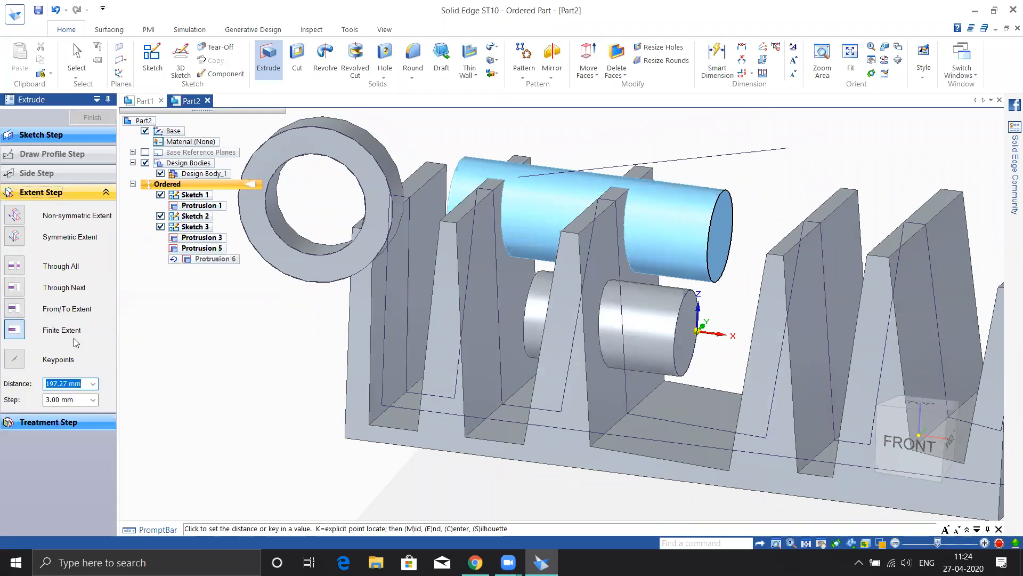
text(390)
key(Return)
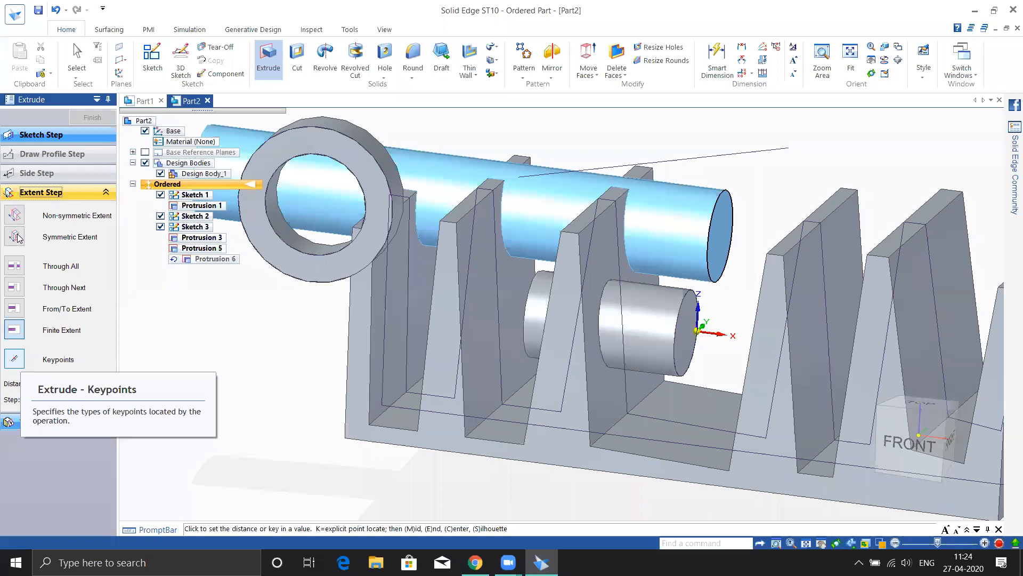
click(243, 380)
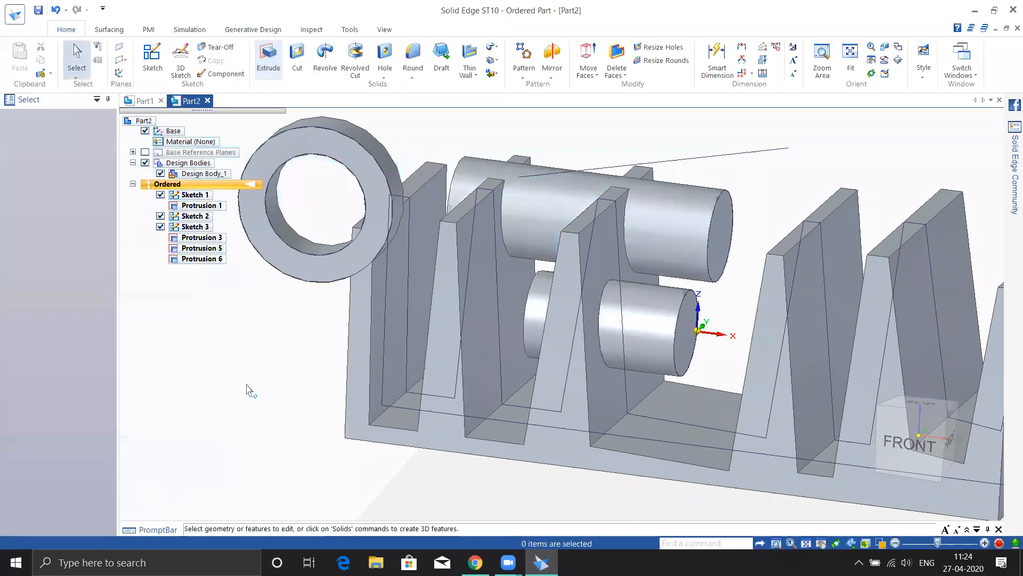
Create a new ordered part document.
scroll(285, 413, down, 1)
scroll(461, 396, down, 1)
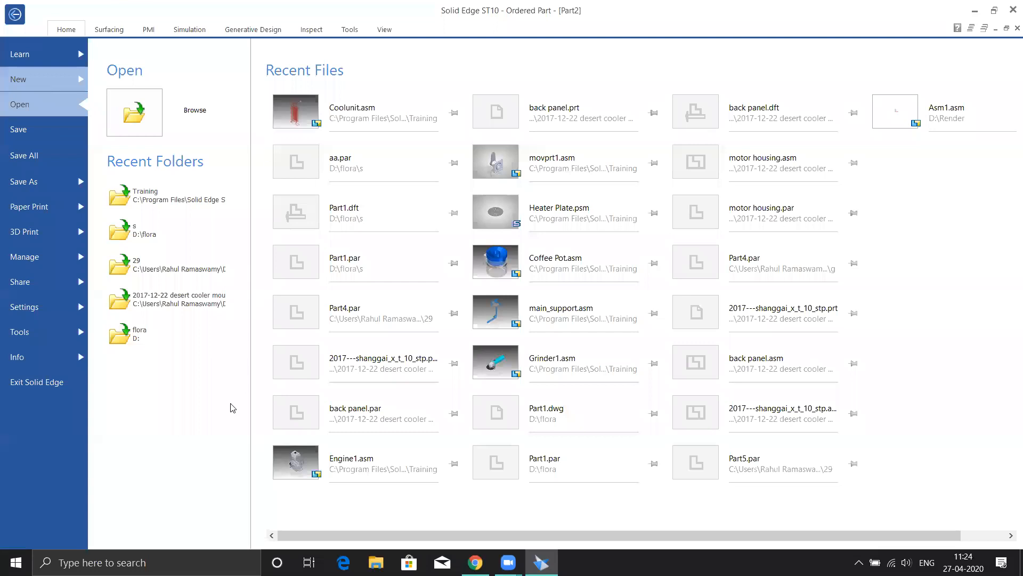
click(230, 360)
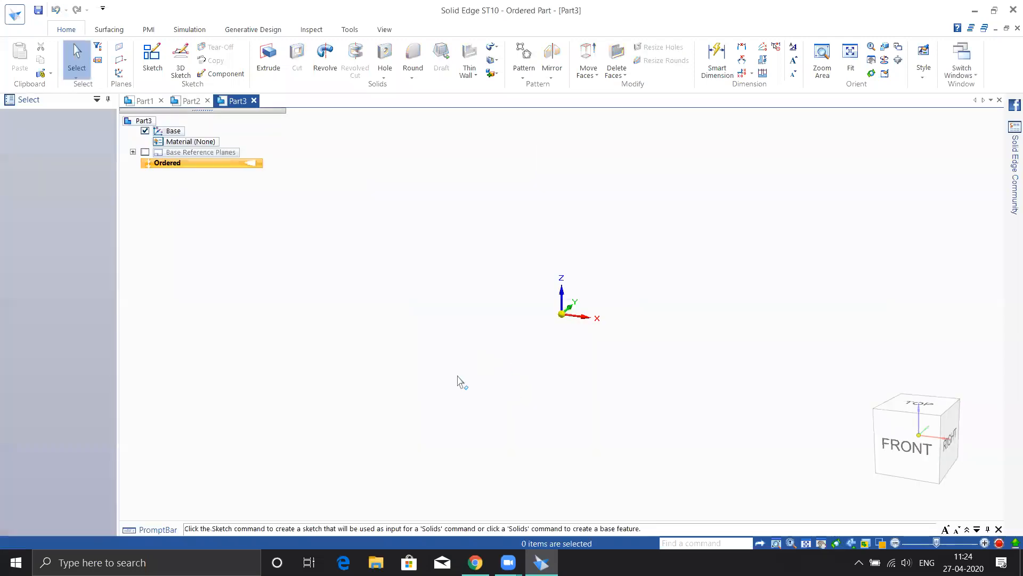
Check figure 1 of Exercise 3 in the browser's Drawing-Book.pptx, return to Solid Edge and start a sketch on the front plane.
click(476, 562)
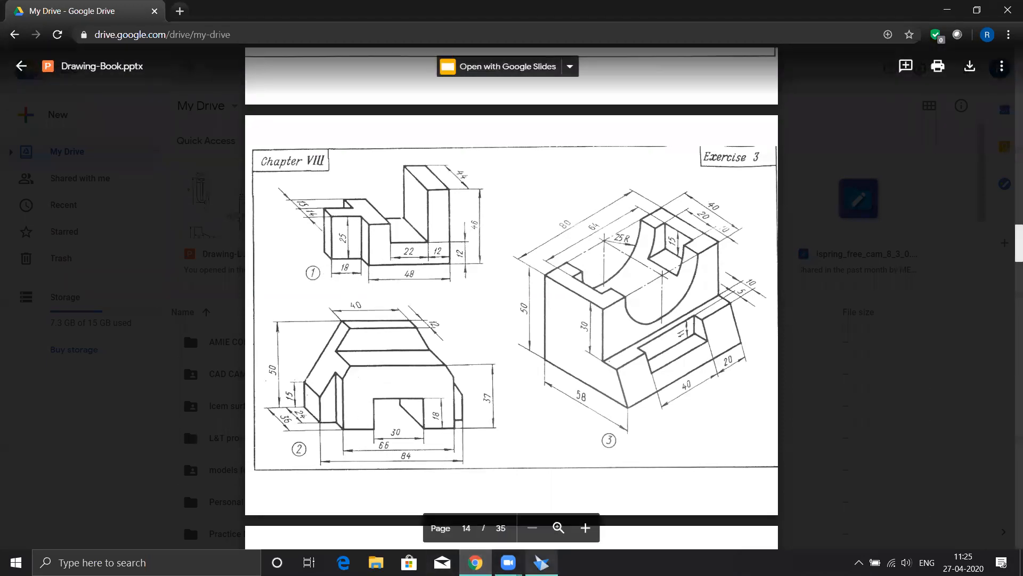
click(542, 561)
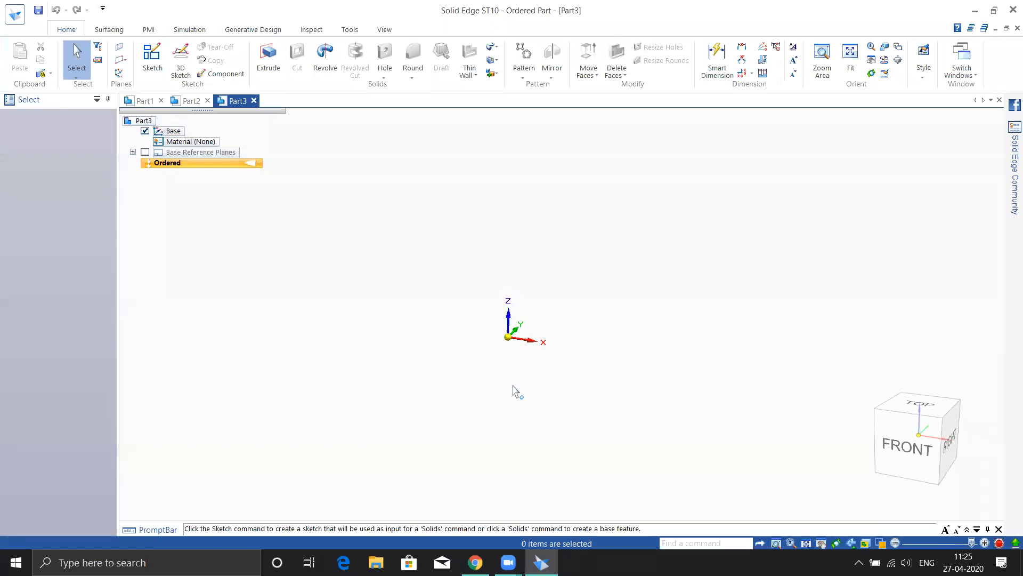
click(152, 58)
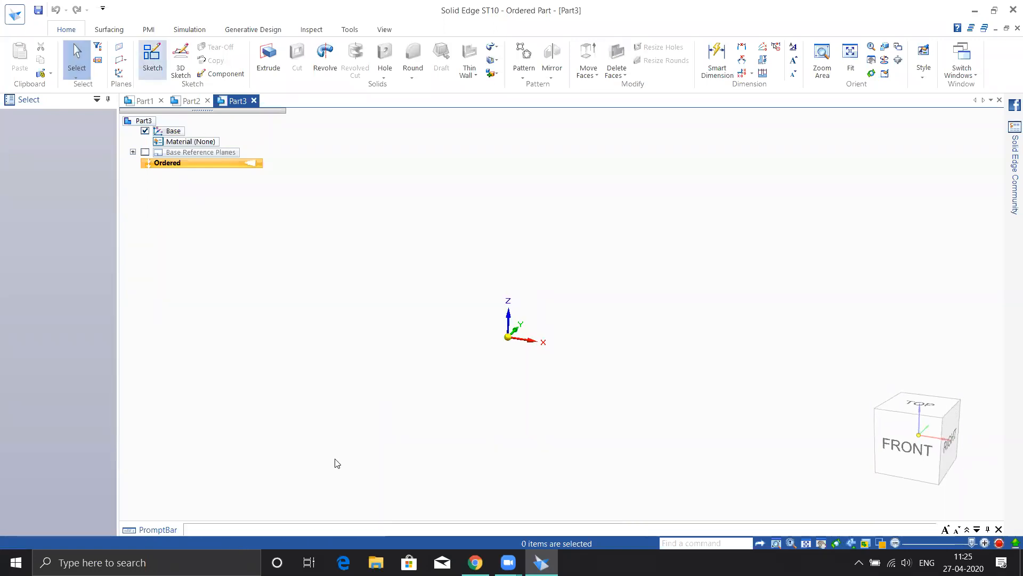
click(522, 318)
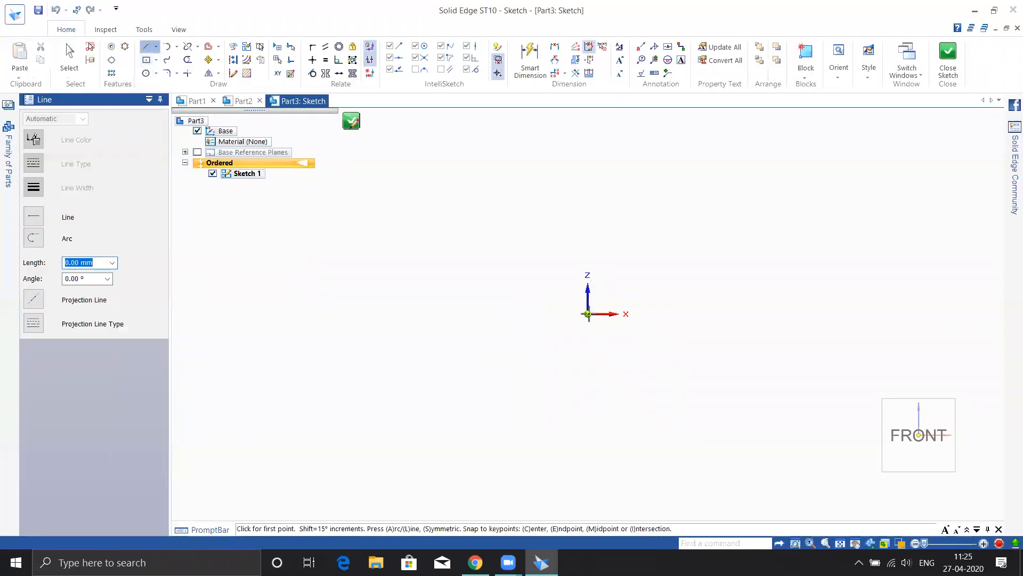
Draw a closed eight-line profile from the origin, about 142 mm wide and 93 mm tall, with a central notch and a taller far upright.
click(587, 314)
click(810, 314)
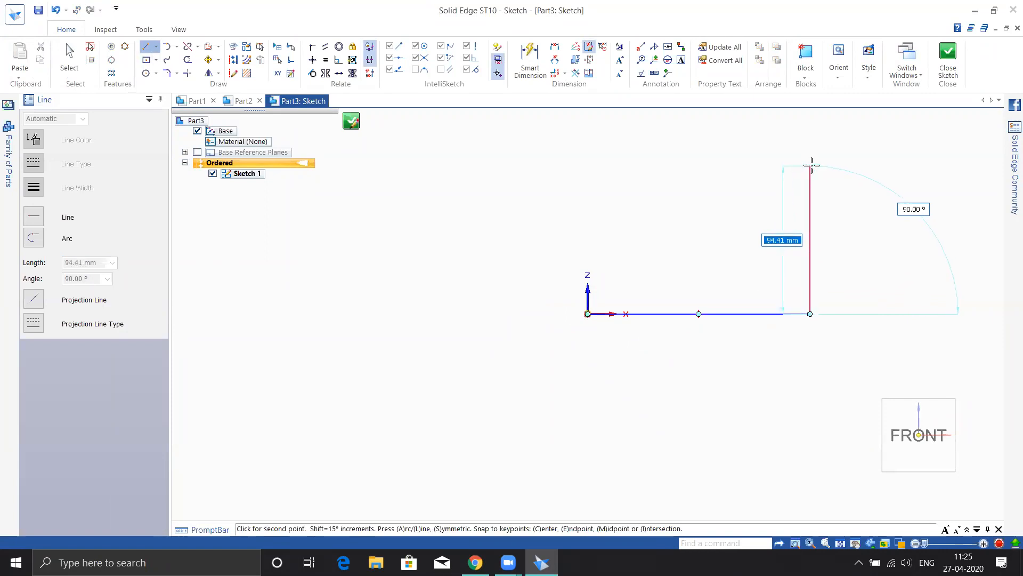
click(810, 167)
click(769, 168)
click(769, 283)
click(686, 283)
click(686, 234)
click(587, 235)
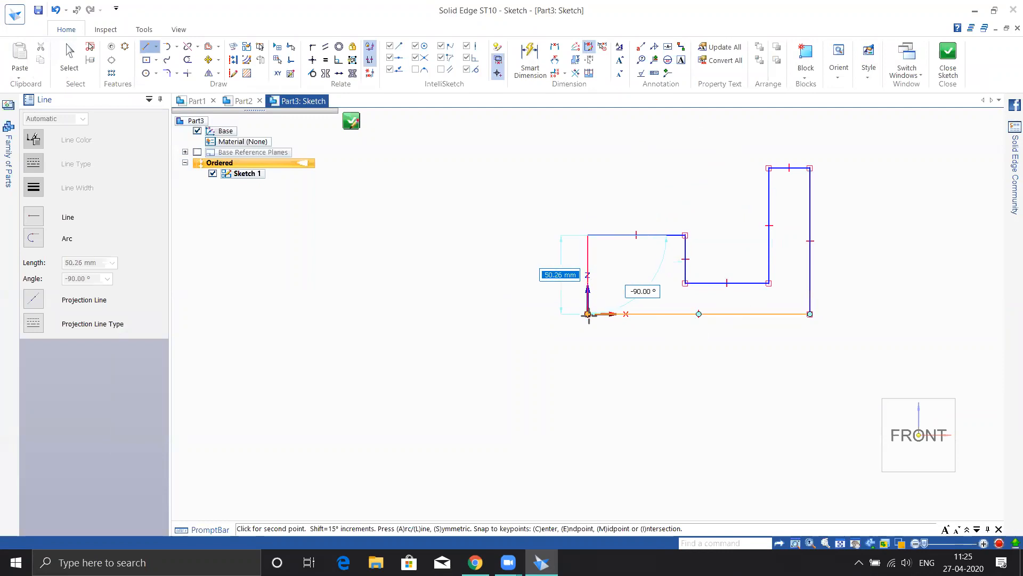
click(588, 313)
key(Escape)
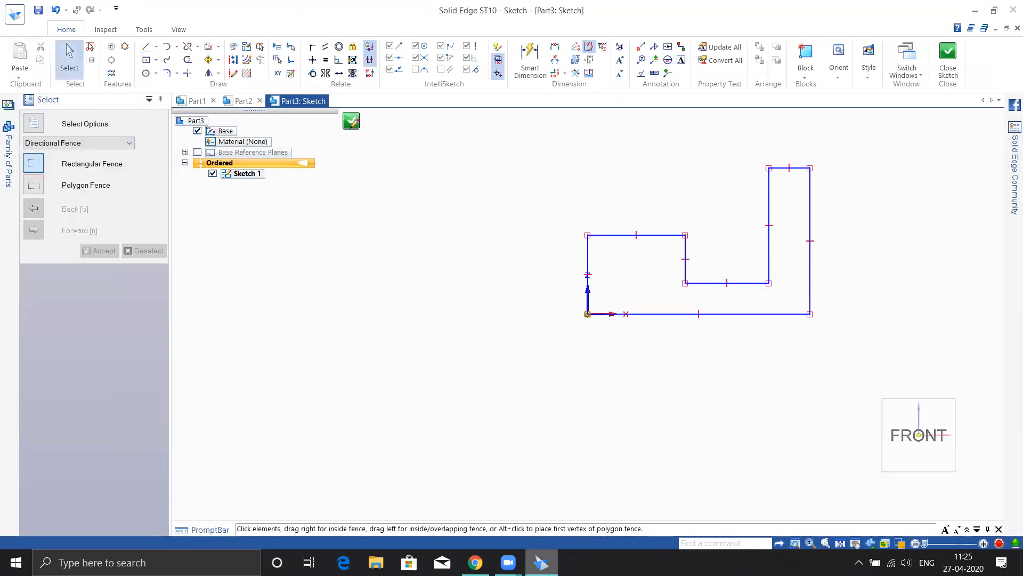
Check the reference drawing in the browser and dimension the profile's bottom edge in Solid Edge as 48+18, giving 66 mm.
click(475, 562)
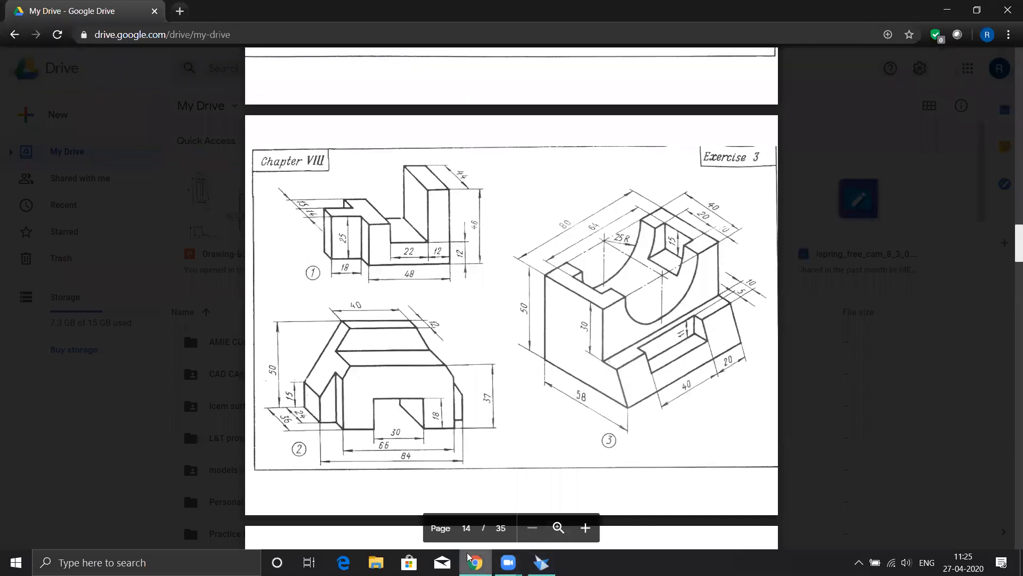
click(541, 562)
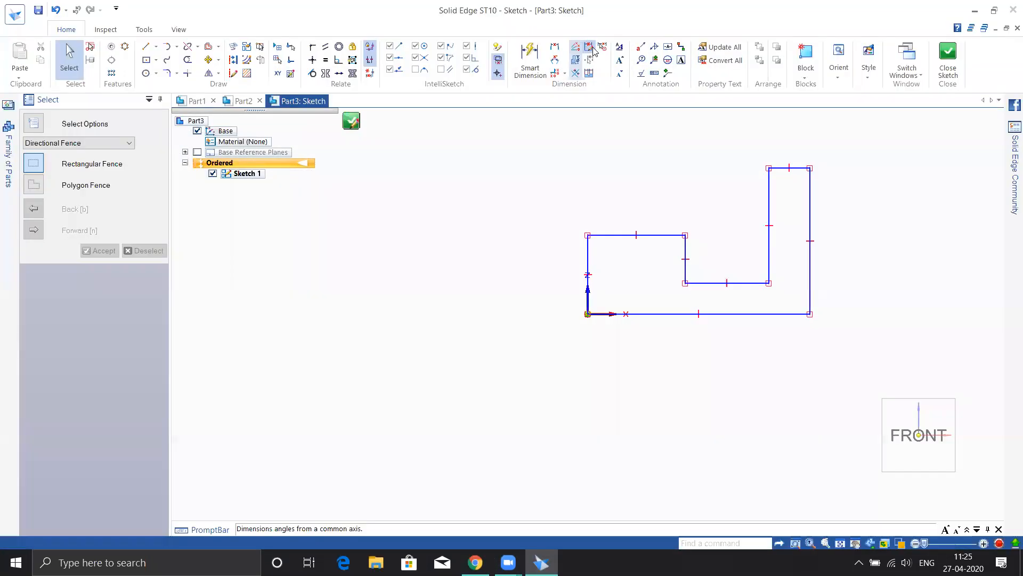
click(530, 55)
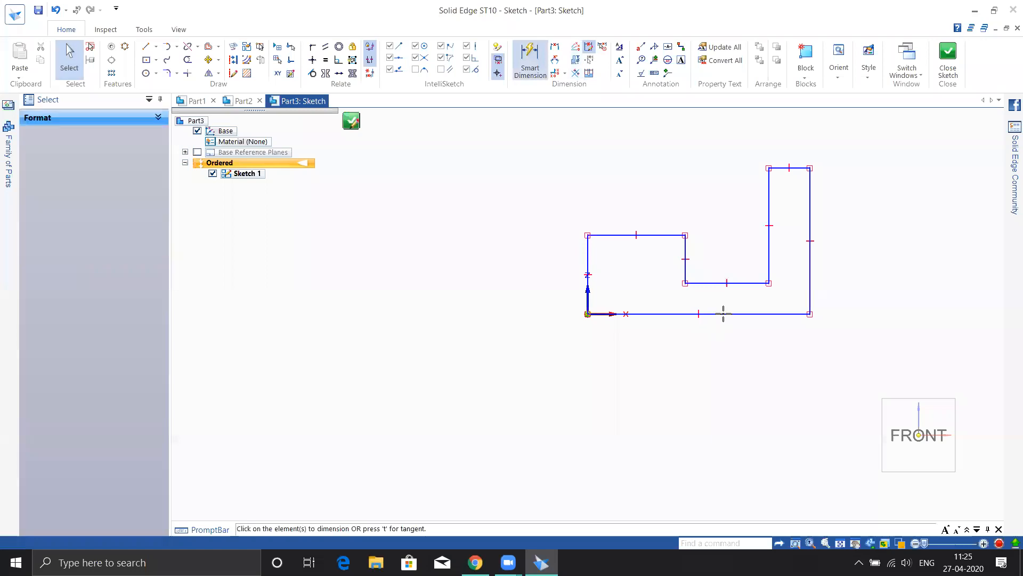
click(723, 313)
click(714, 351)
text(48+18)
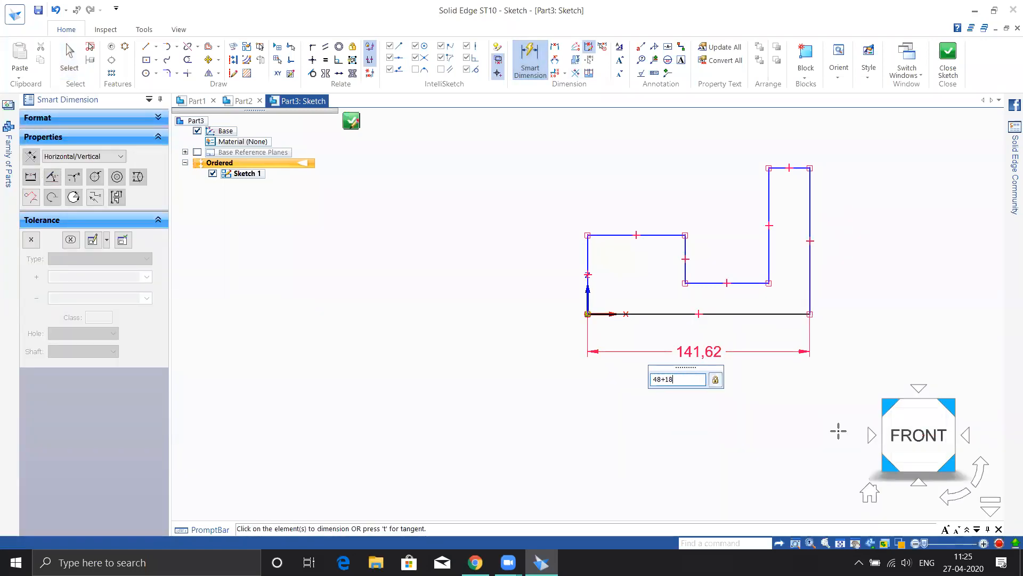
key(Return)
key(Escape)
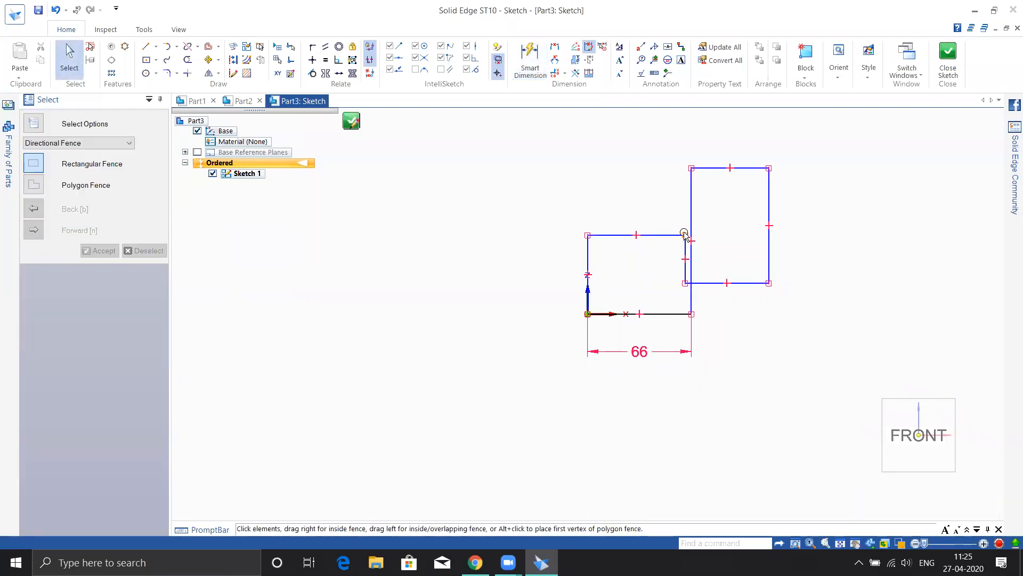
Move the notch's two side walls inward so the notch lies within the 66 mm base and the profile no longer crosses itself.
drag(685, 237, 661, 241)
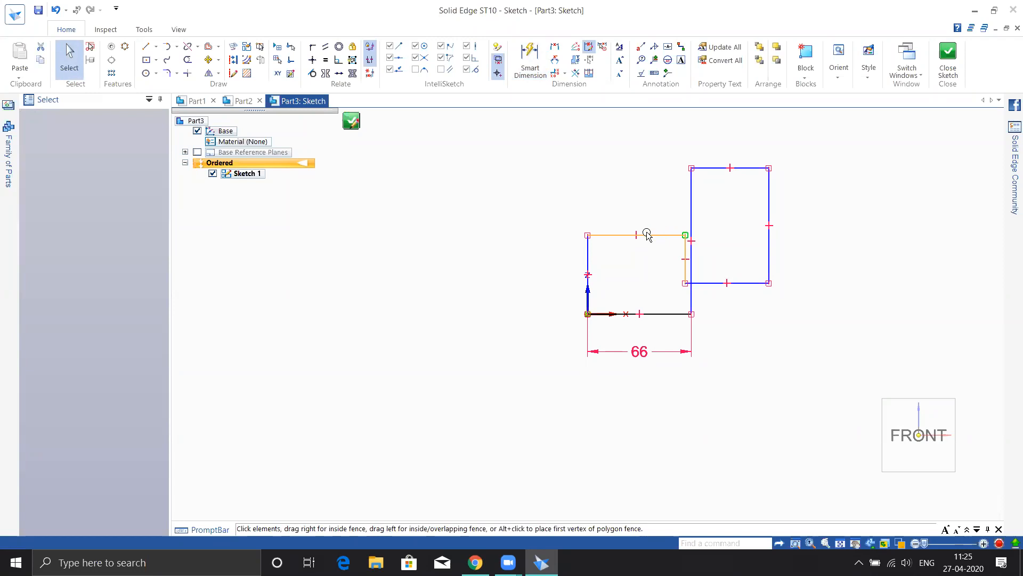
click(709, 297)
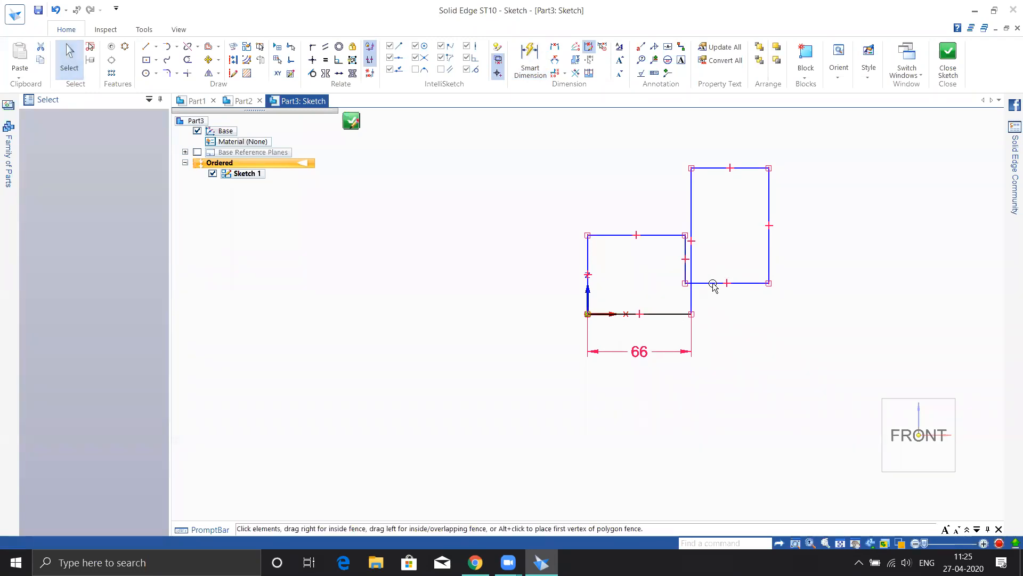
click(715, 283)
drag(686, 283, 610, 281)
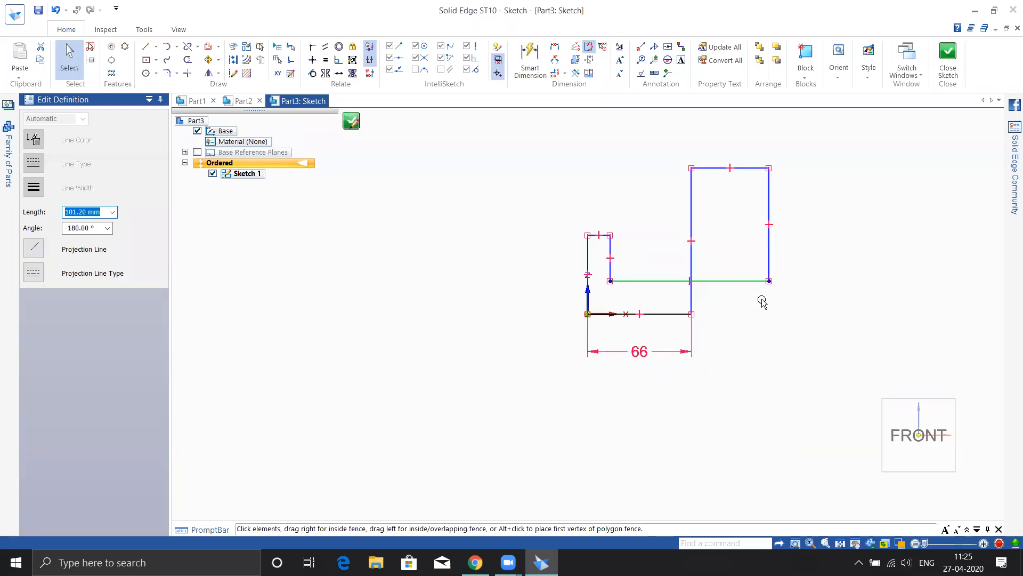
drag(745, 280, 661, 274)
click(782, 386)
scroll(625, 266, up, 5)
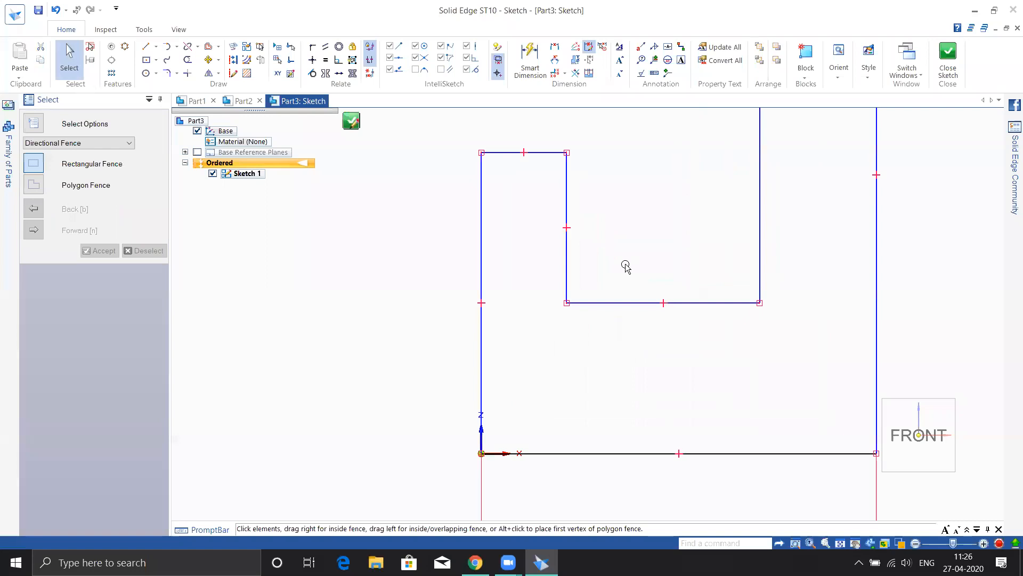
scroll(645, 269, down, 3)
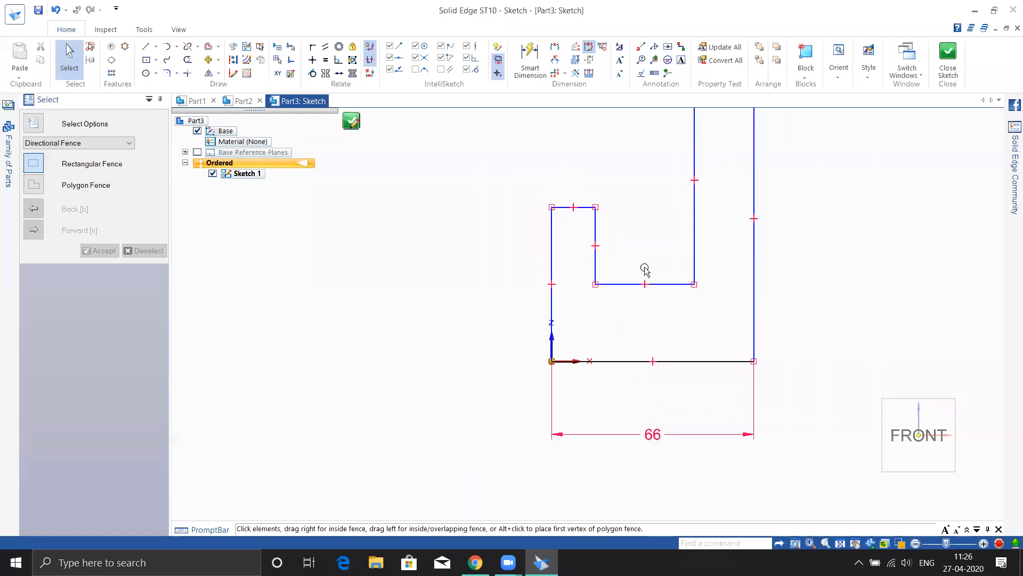
Check figure 1's height in the browser and dimension the profile's outer vertical edge away from the origin to 46 mm in Solid Edge.
click(530, 56)
key(alt+Tab)
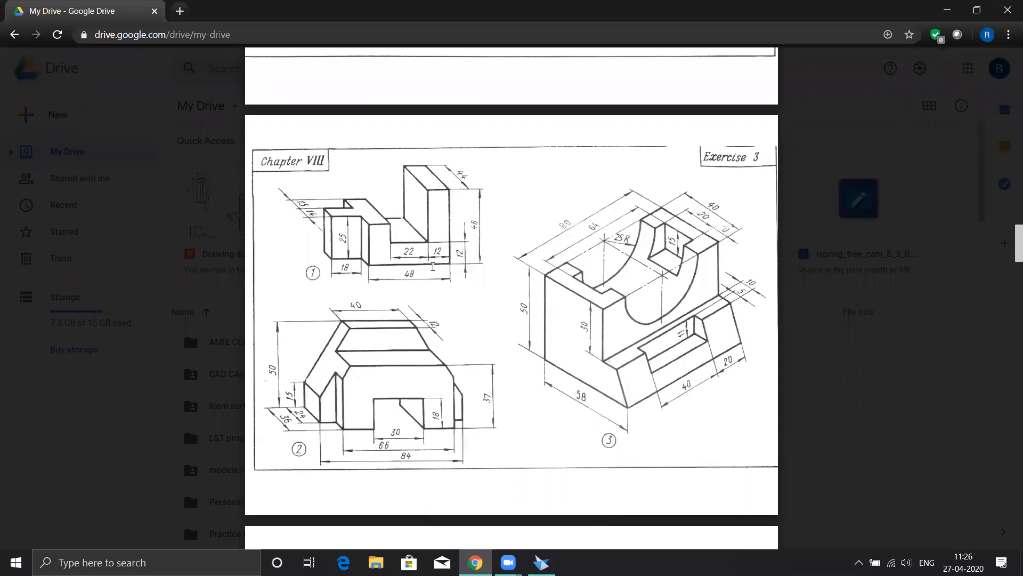
click(542, 562)
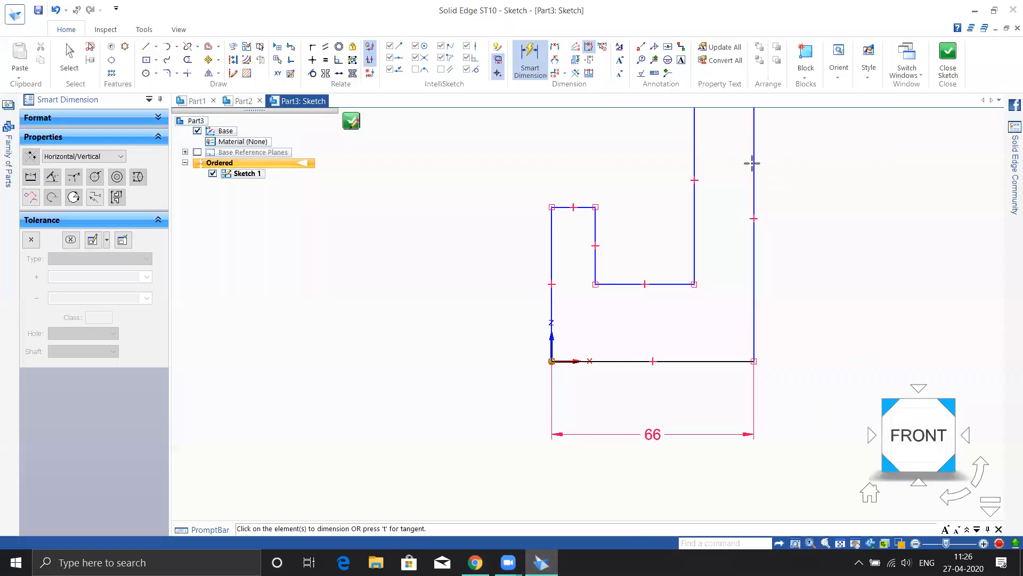
click(754, 166)
click(843, 221)
text(4)
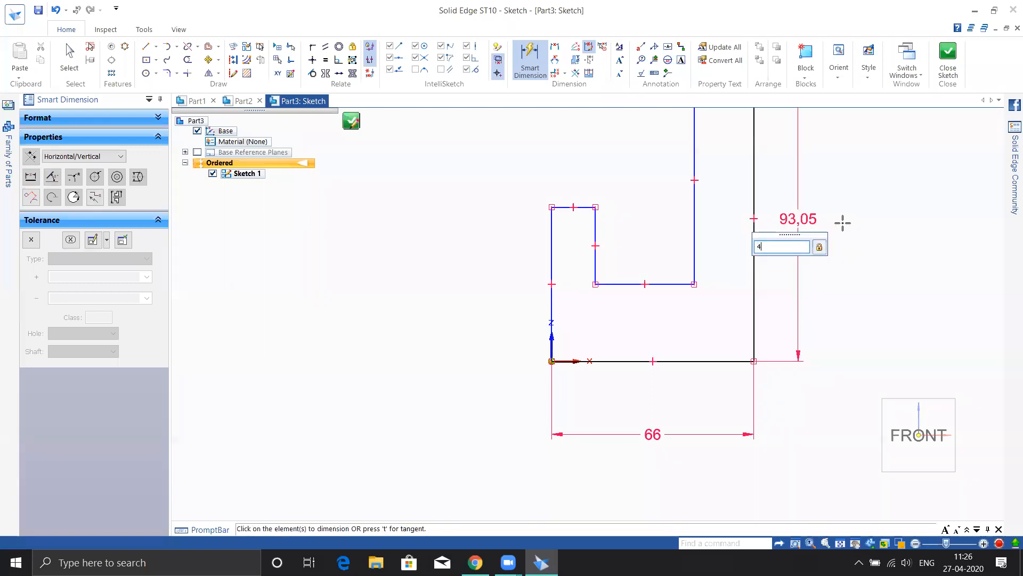
text(6)
key(Return)
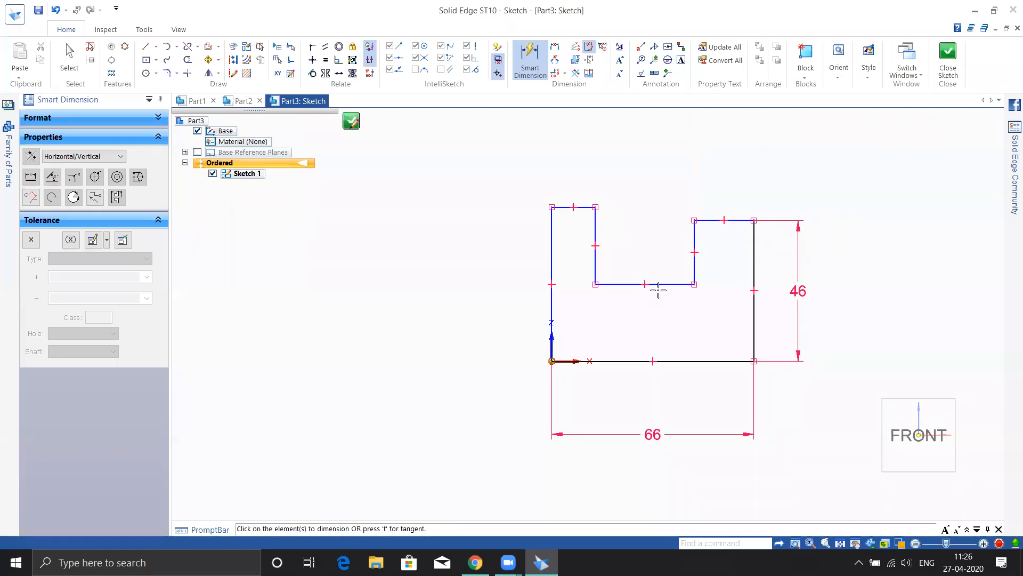
Dimension the distance between the notch floor and the profile's bottom edge to 12 mm.
click(677, 284)
click(677, 361)
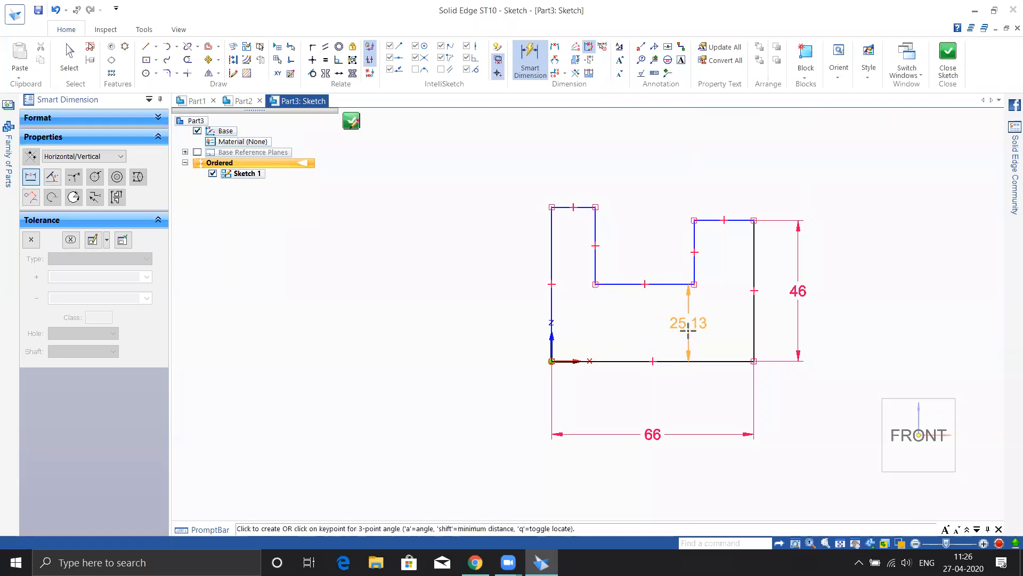
click(688, 331)
text(12)
key(Return)
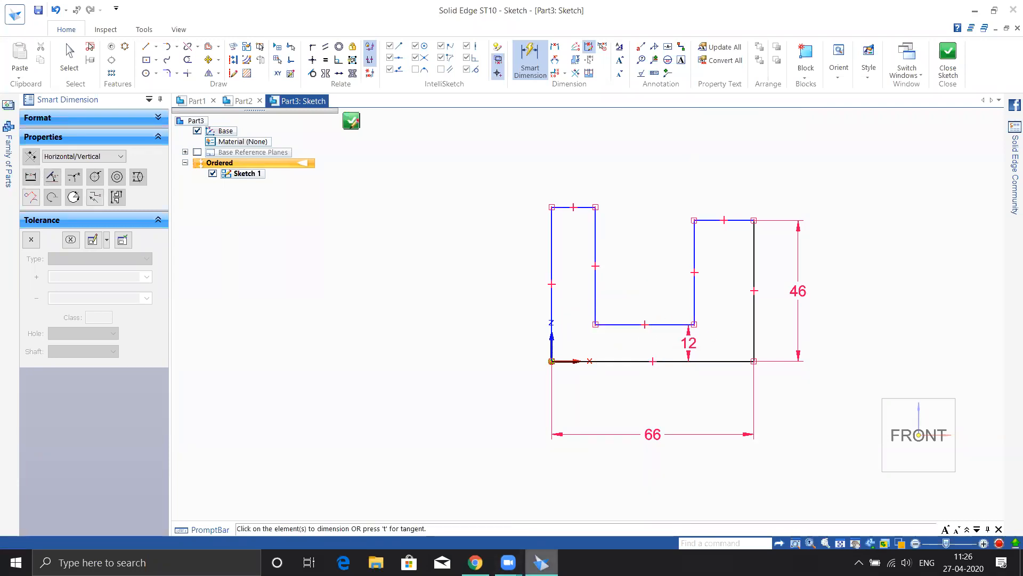
click(576, 206)
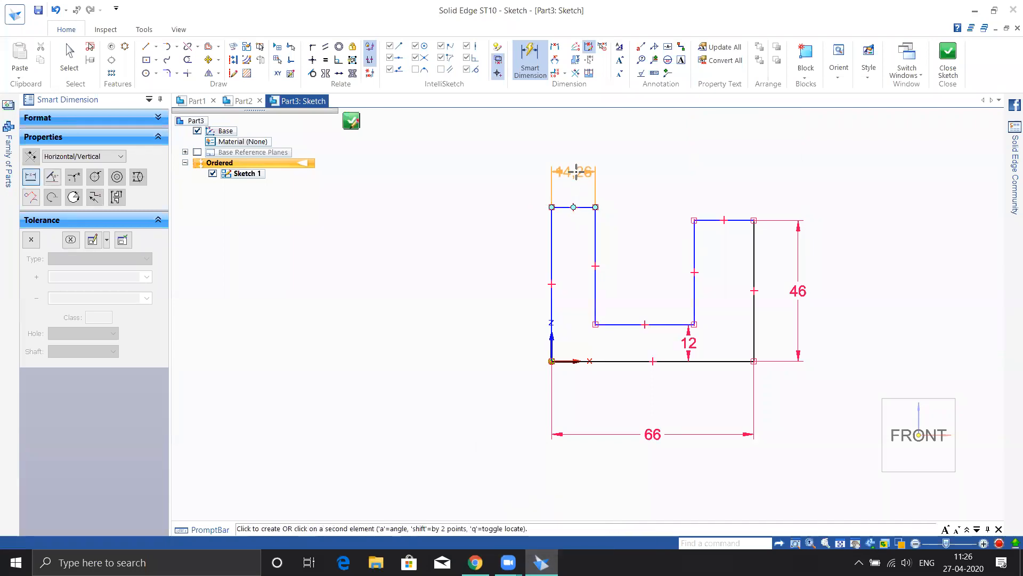
click(475, 562)
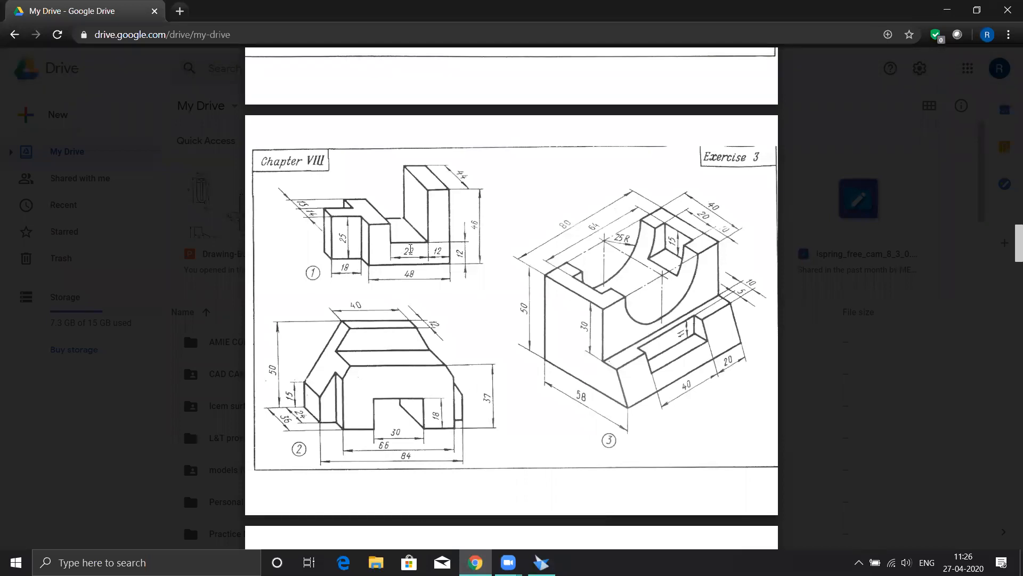
key(Escape)
click(542, 563)
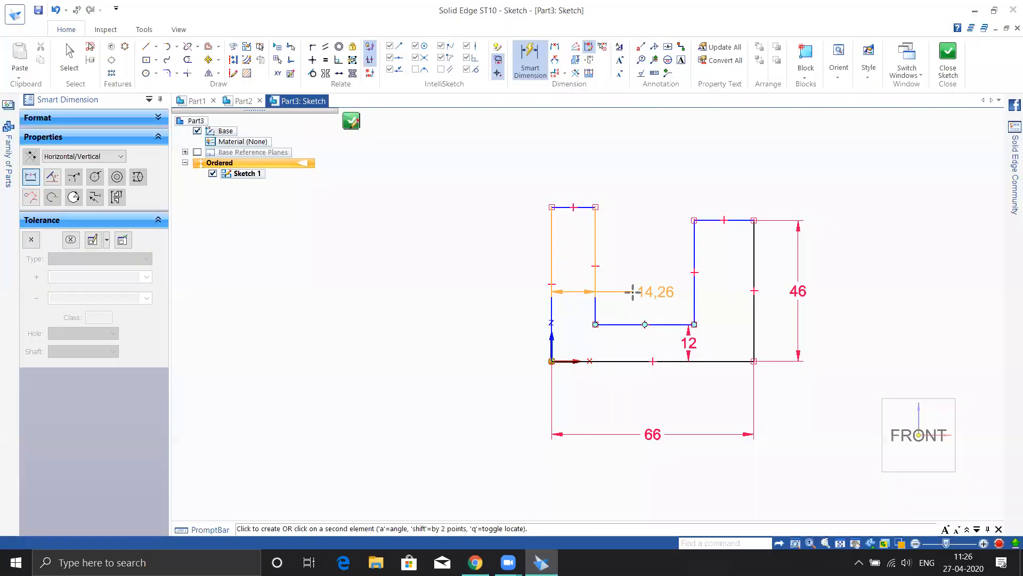
key(Escape)
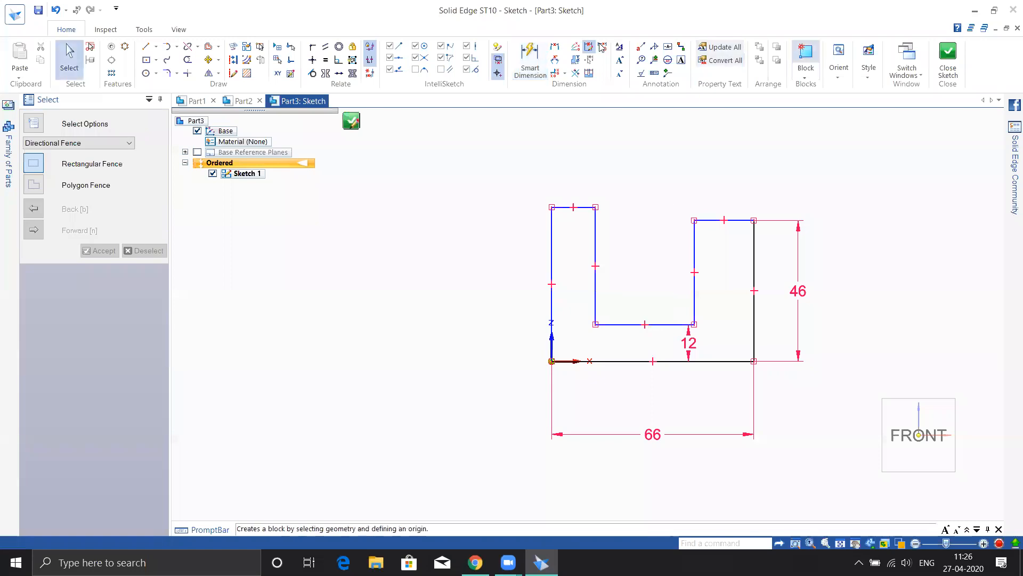
Dimension the width of the notch floor to 22 mm.
click(525, 61)
click(634, 323)
click(640, 293)
text(22)
key(Return)
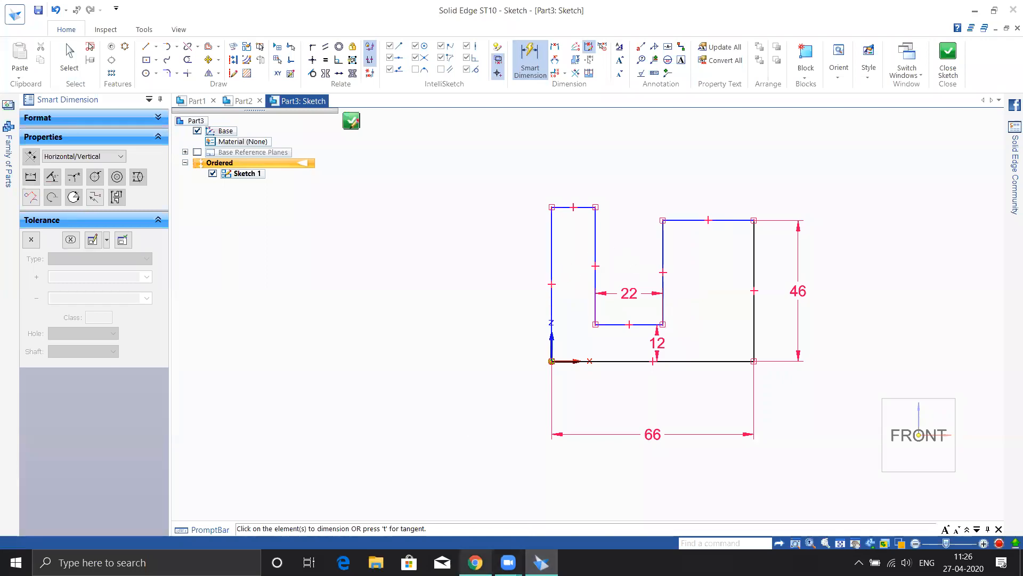
Switch to Chrome and open Drawing-Book.pptx at Chapter VIII, Exercise 3 on page 14 to check figure 1's remaining dimensions.
click(475, 562)
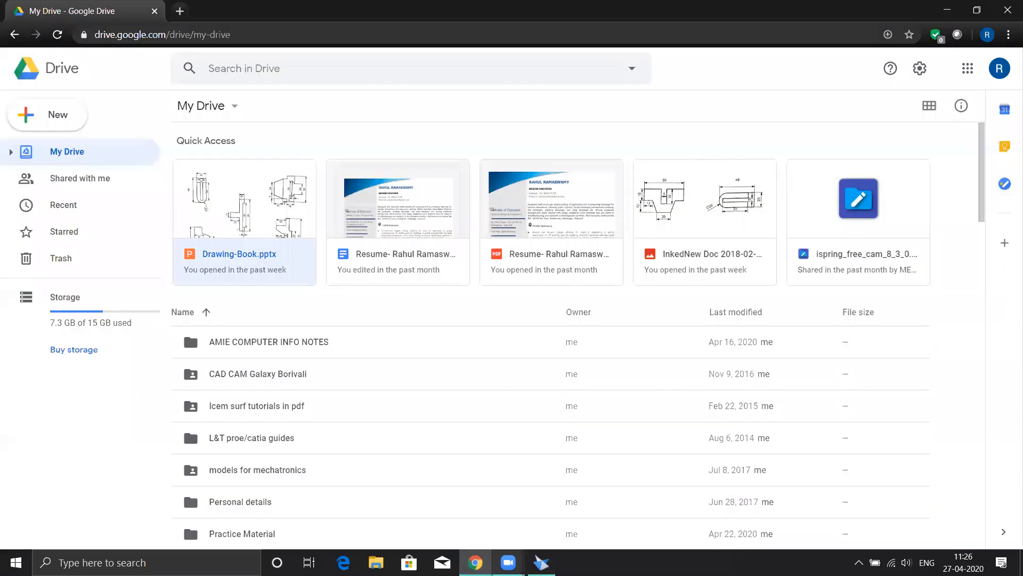
click(475, 562)
mouse_move(475, 562)
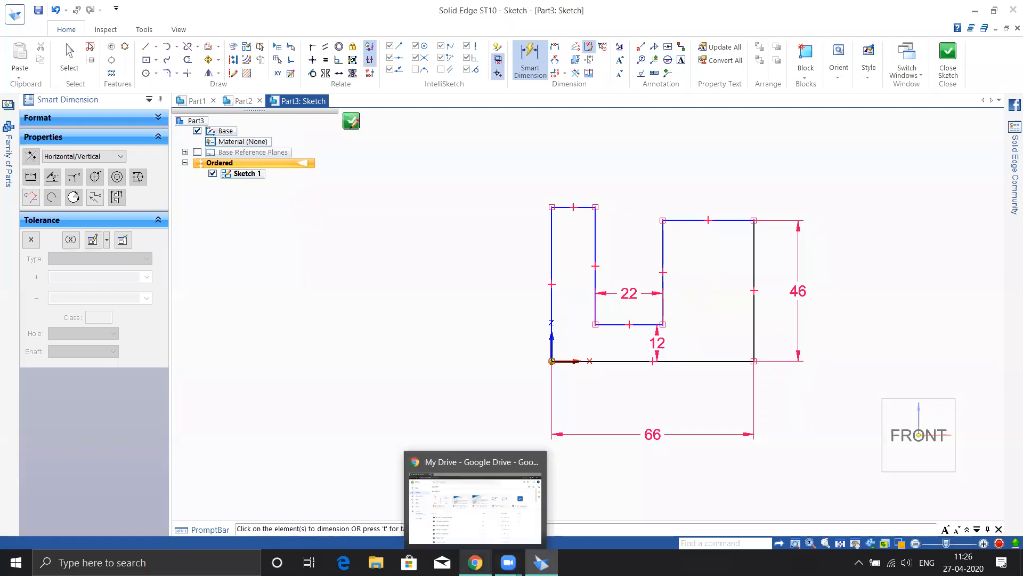
click(475, 506)
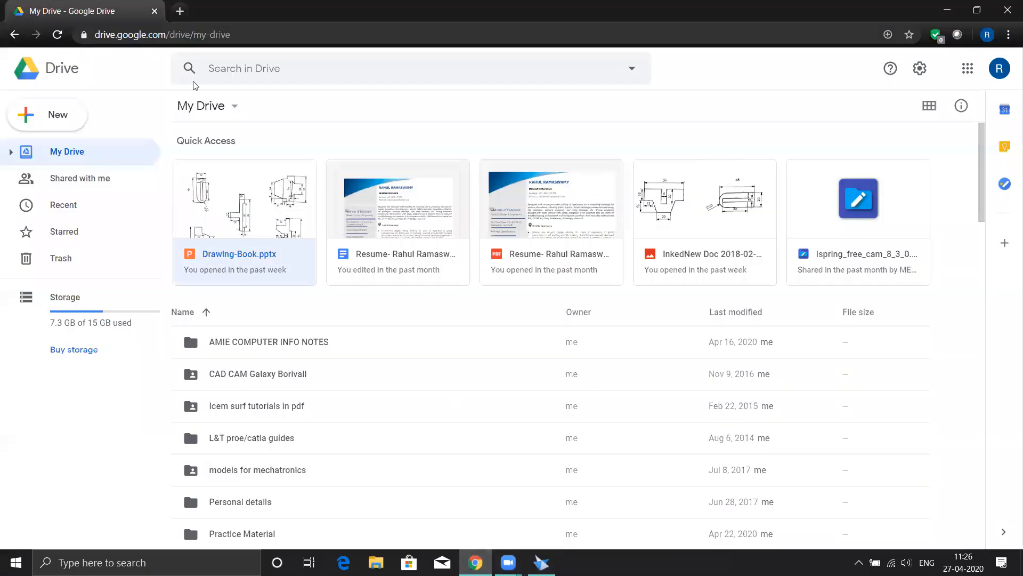
click(244, 222)
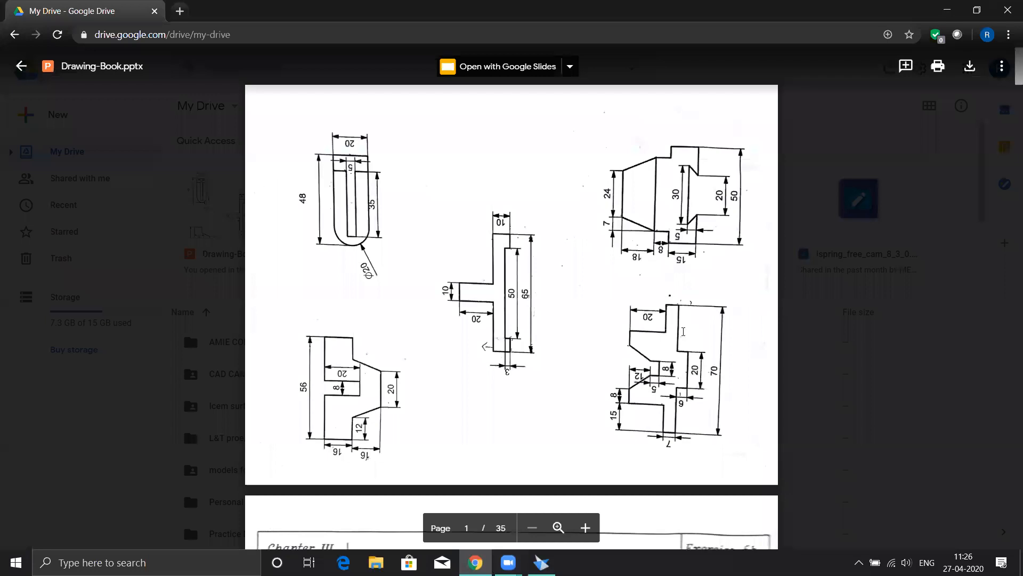
scroll(756, 372, down, 10)
drag(1007, 147, 1006, 376)
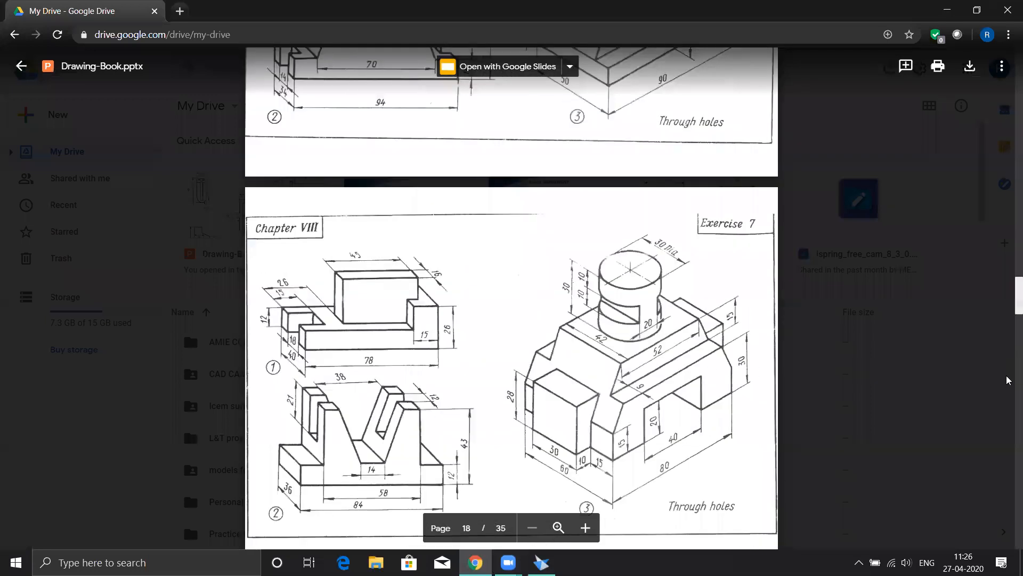
click(1009, 344)
drag(1008, 325, 1009, 247)
scroll(416, 221, up, 1)
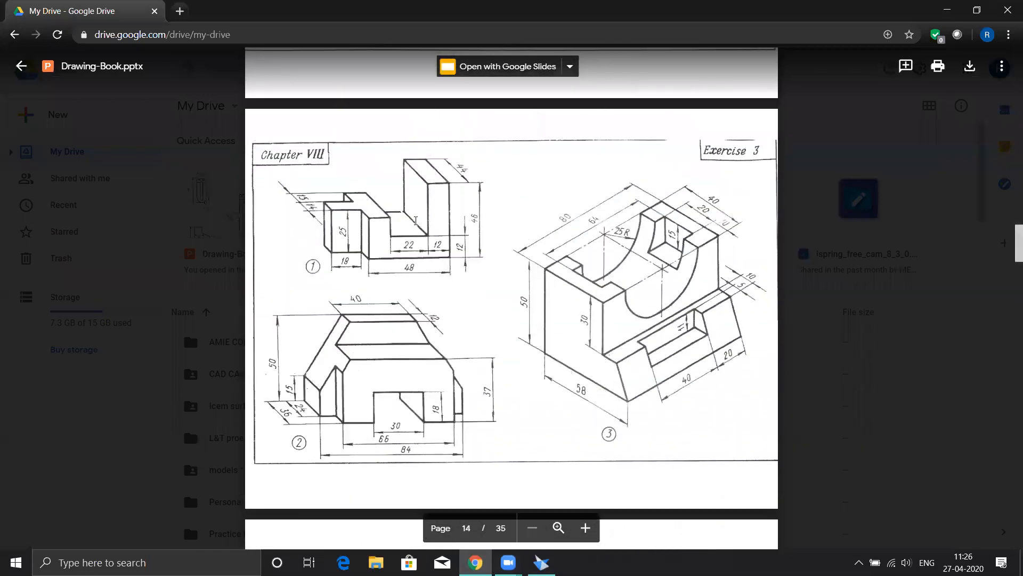
click(943, 12)
In Solid Edge, dimension the profile's vertical edge at the origin to 25 mm and the tall leg's top edge to 12 mm.
click(552, 266)
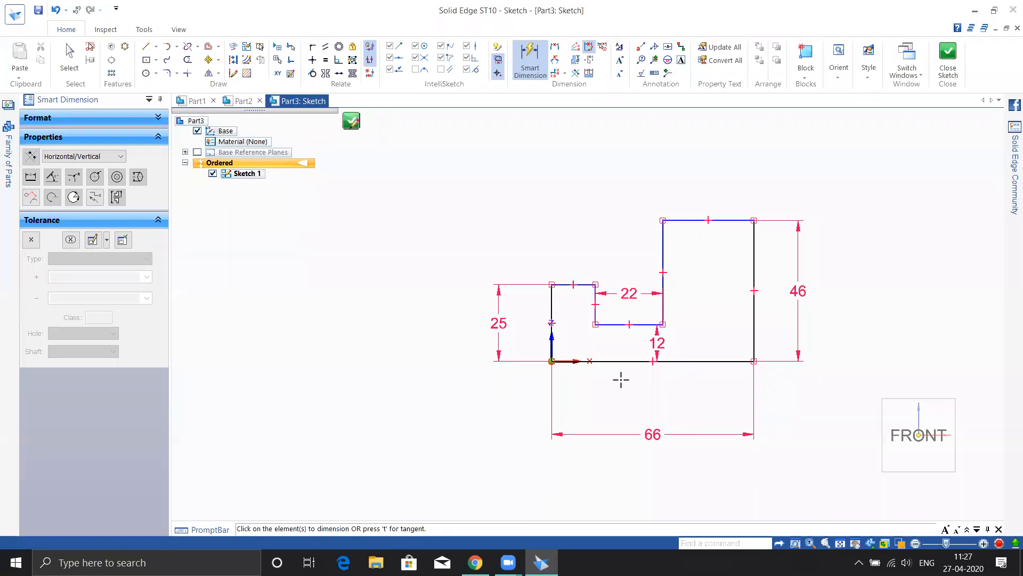
scroll(600, 277, up, 4)
scroll(607, 276, down, 3)
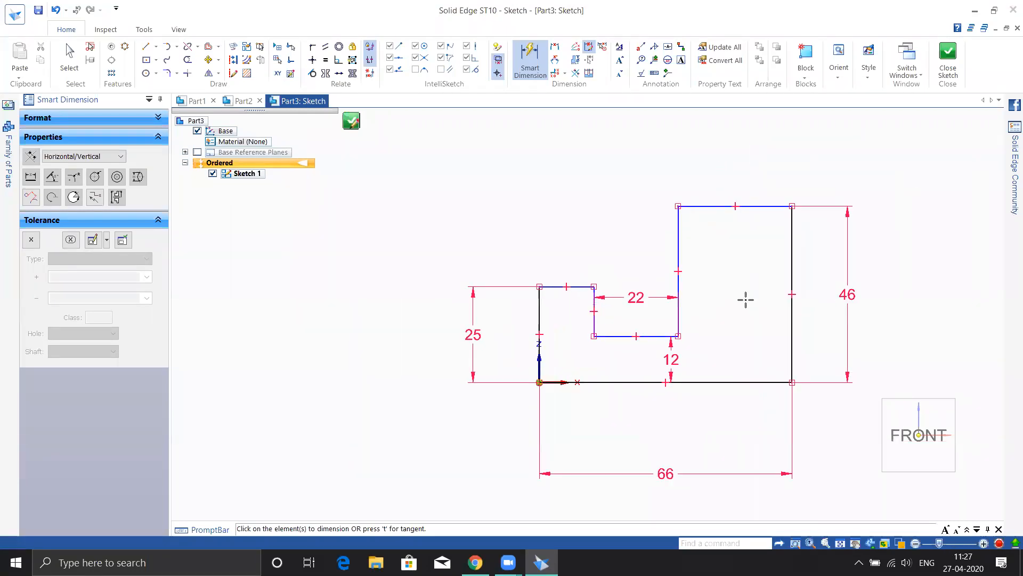
click(715, 206)
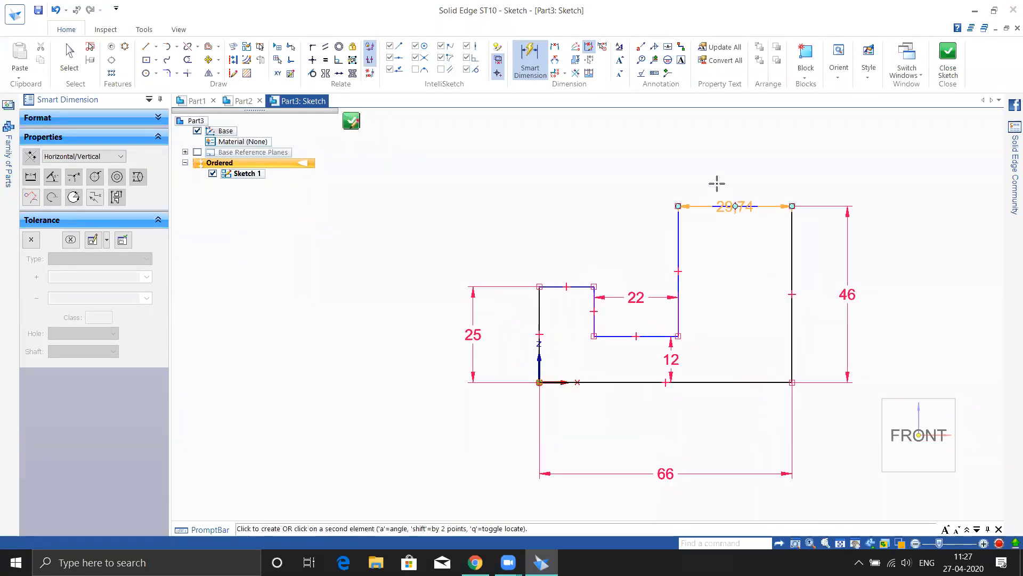
click(716, 176)
text(12)
key(Return)
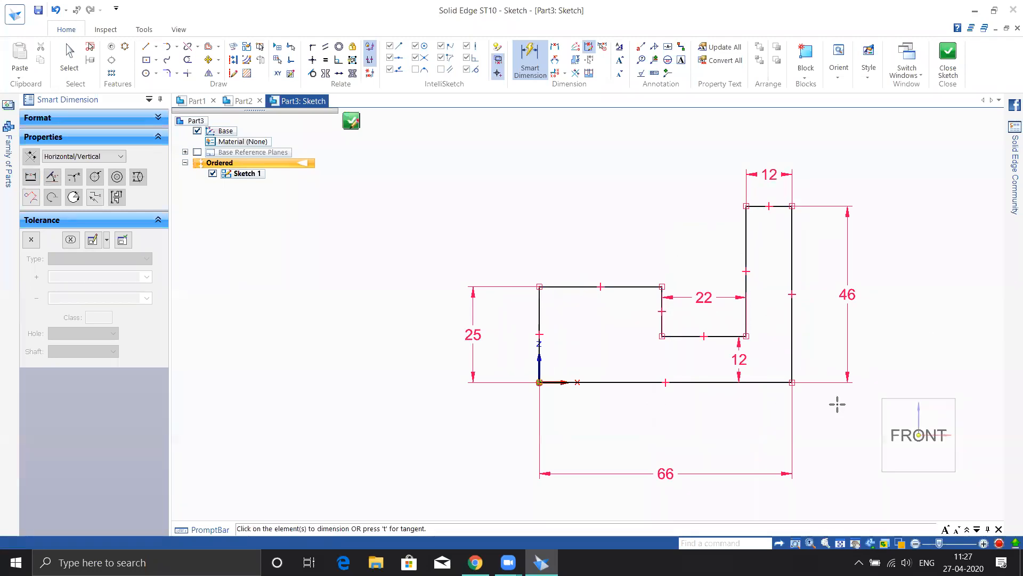
Close and finish the profile sketch and leave the Sketch command.
click(948, 54)
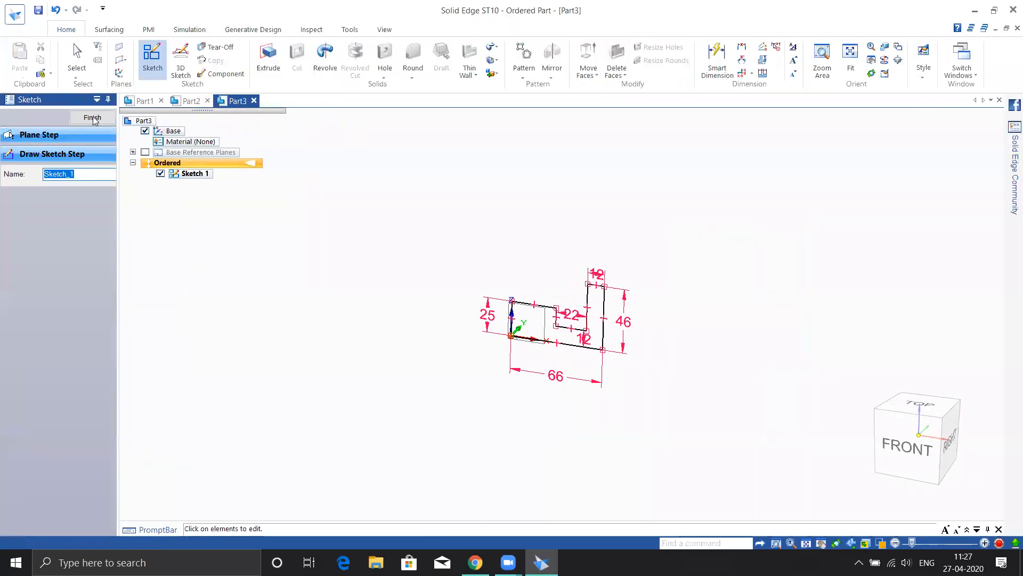
click(94, 119)
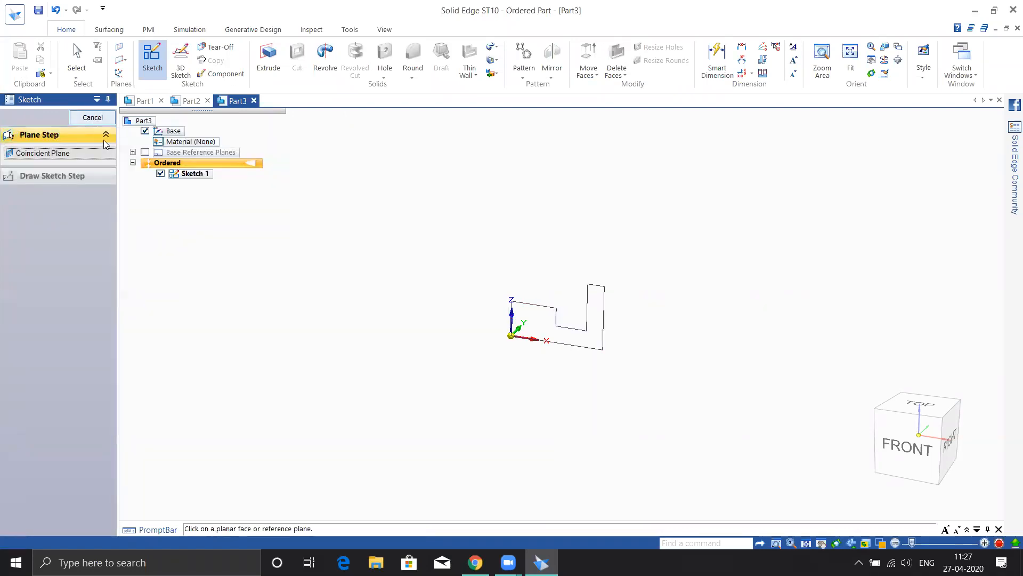
key(Escape)
Extrude the whole profile chain from the sketch with a finite extent of 63 mm toward the front.
click(268, 57)
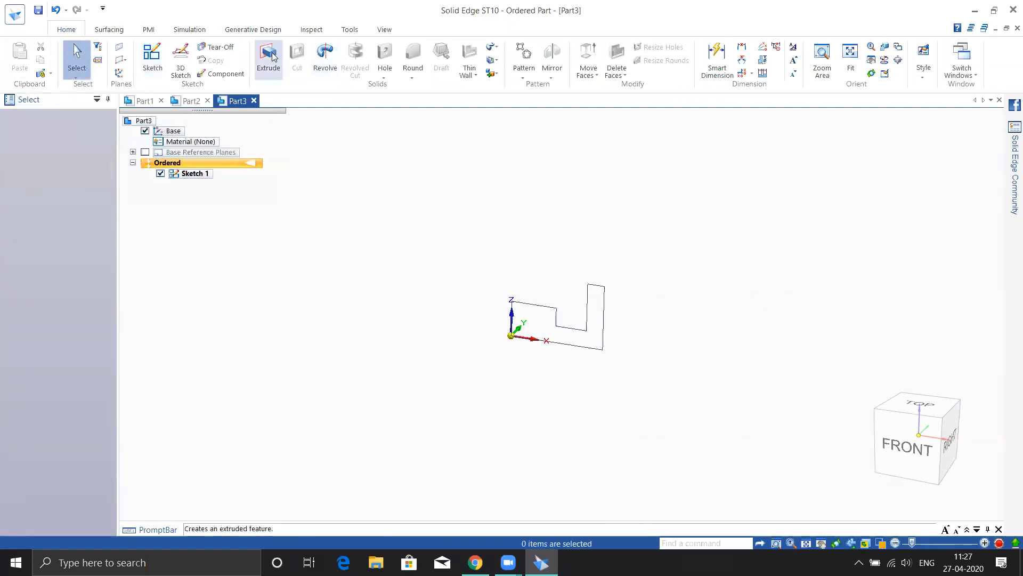
scroll(586, 358, up, 3)
click(551, 305)
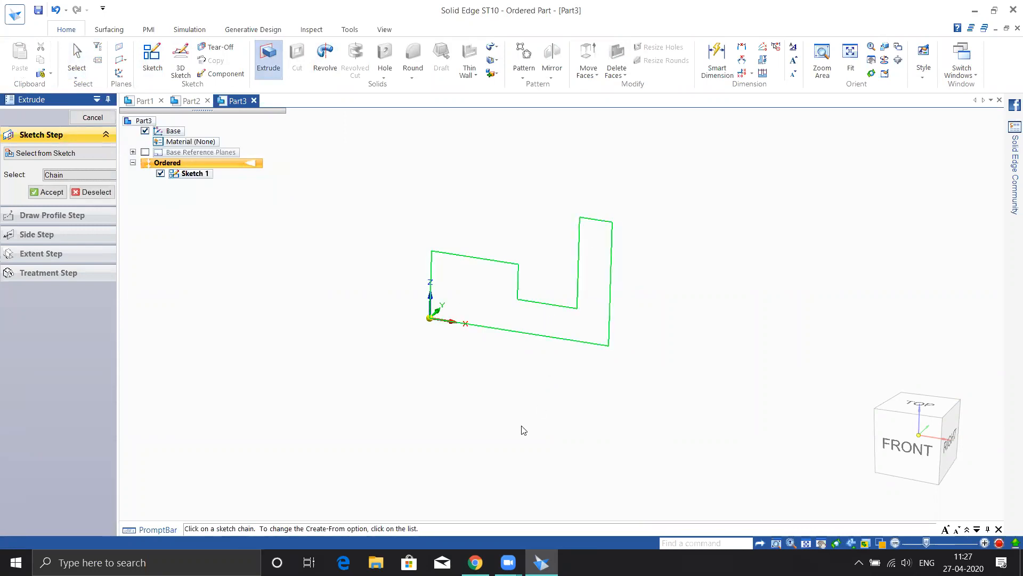
right_click(516, 378)
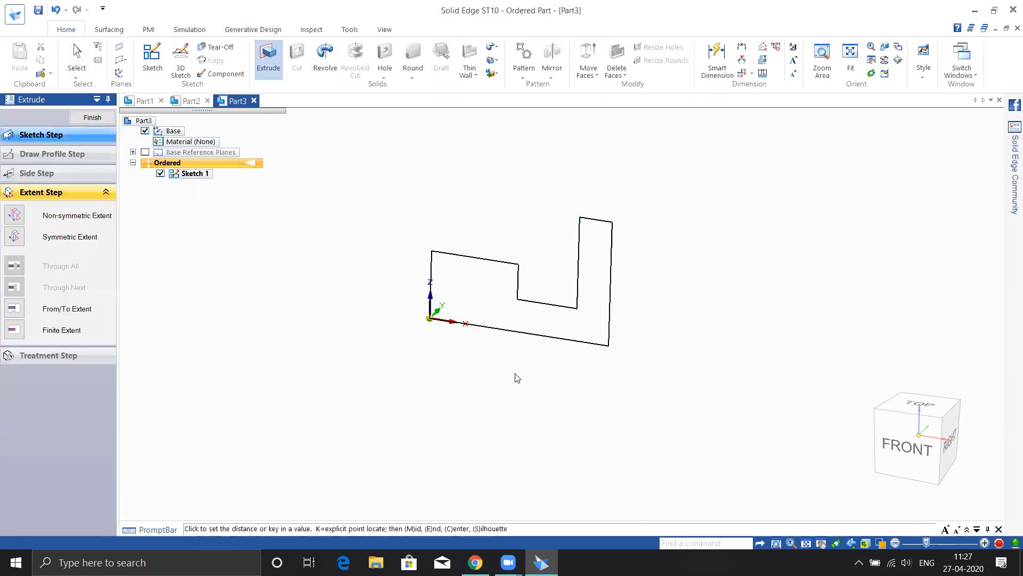
mouse_move(457, 372)
middle_down()
mouse_move(468, 386)
mouse_move(445, 382)
middle_up()
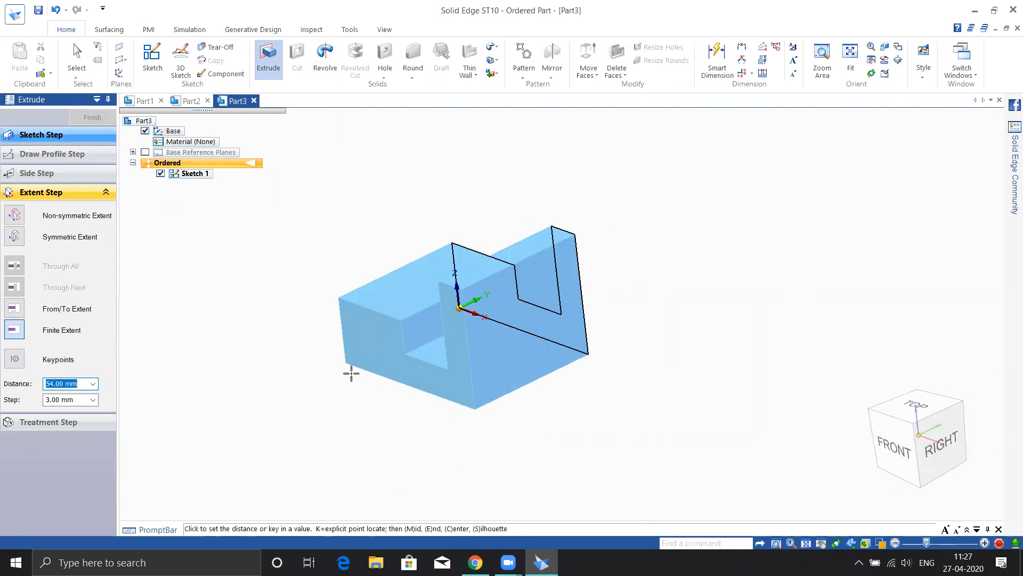
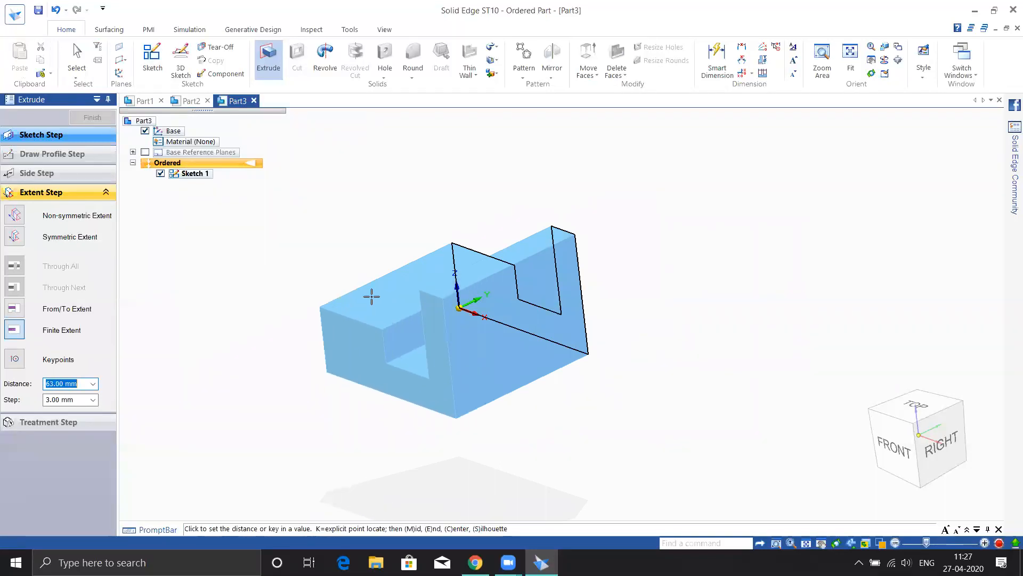
click(356, 267)
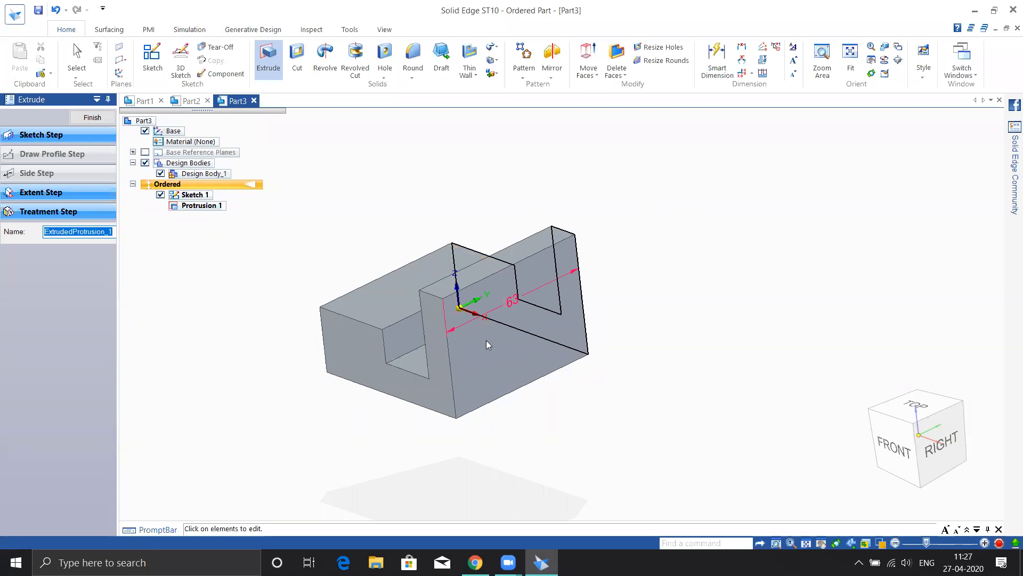
Try a non-symmetric extent for the extrusion, and switch back to a one-sided extent of 39 mm toward the back.
click(49, 193)
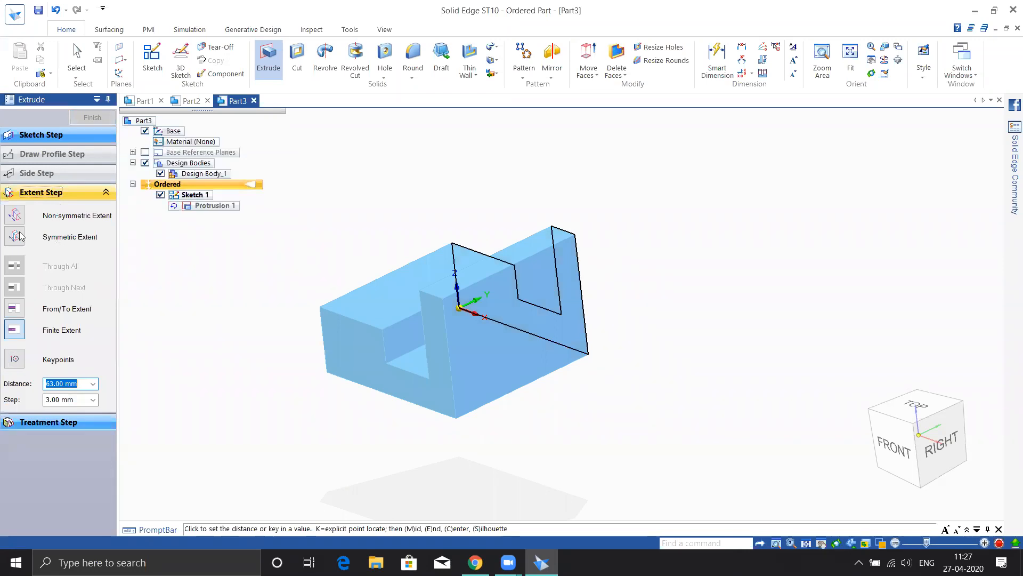
click(15, 215)
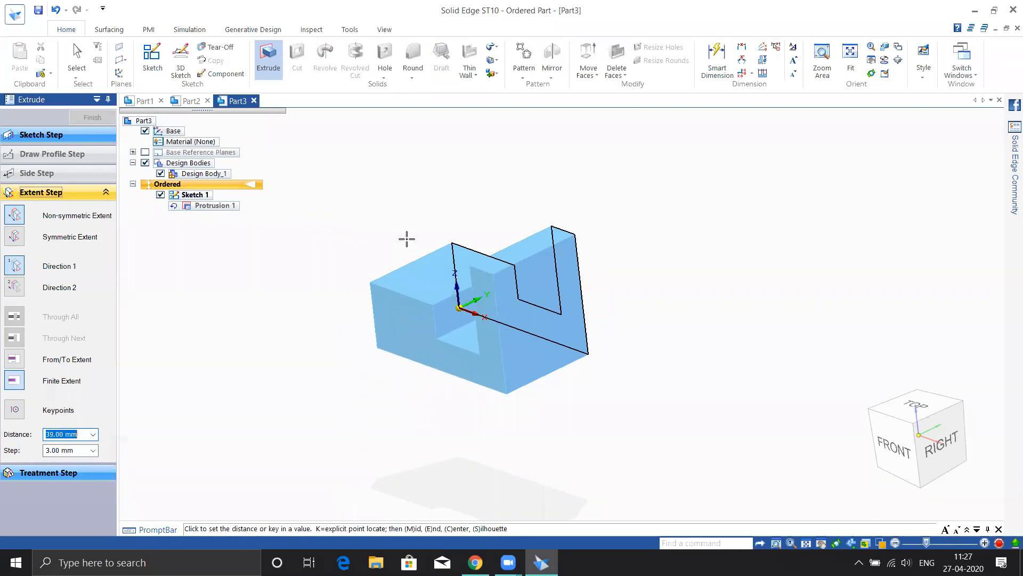
click(384, 240)
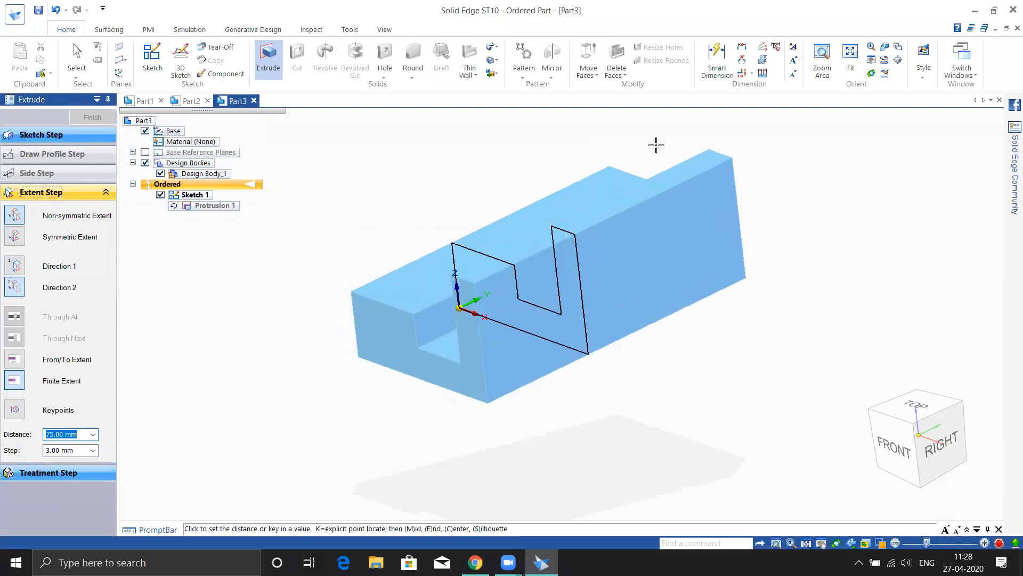
click(15, 214)
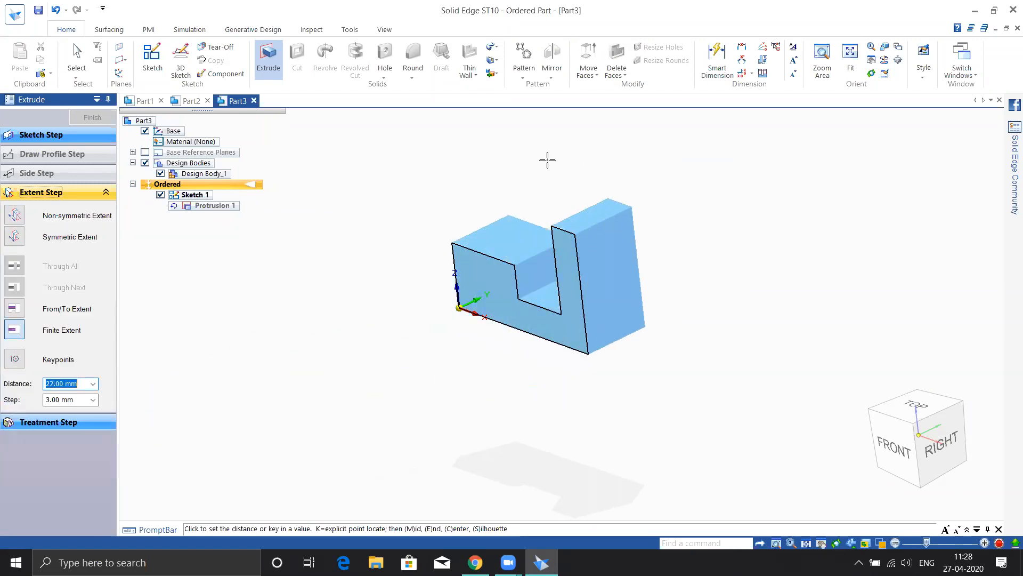
click(663, 190)
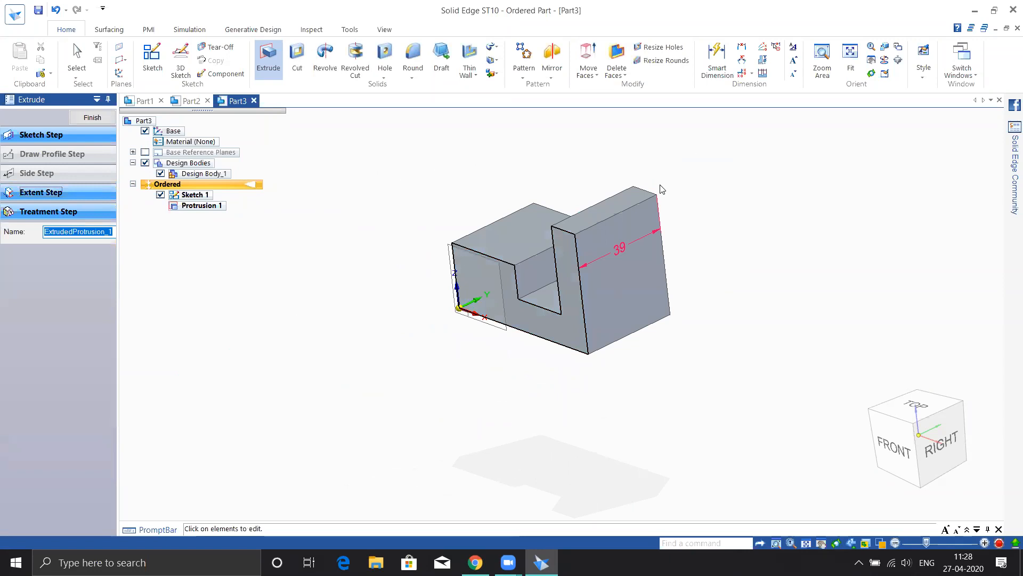
Check figure 1's depth in the browser and set the extrusion to a symmetric extent of 44 mm in Solid Edge.
click(41, 193)
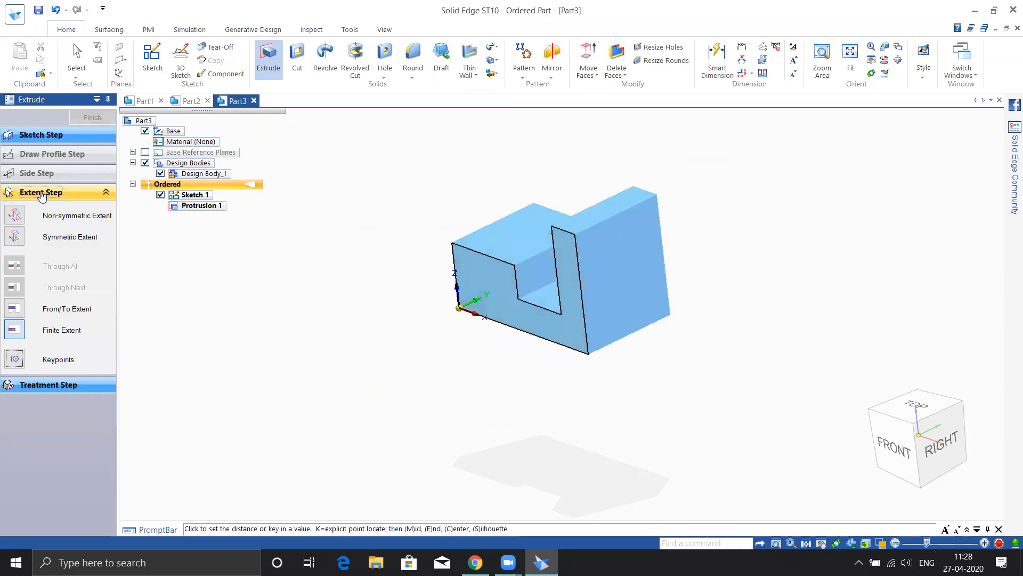
click(15, 236)
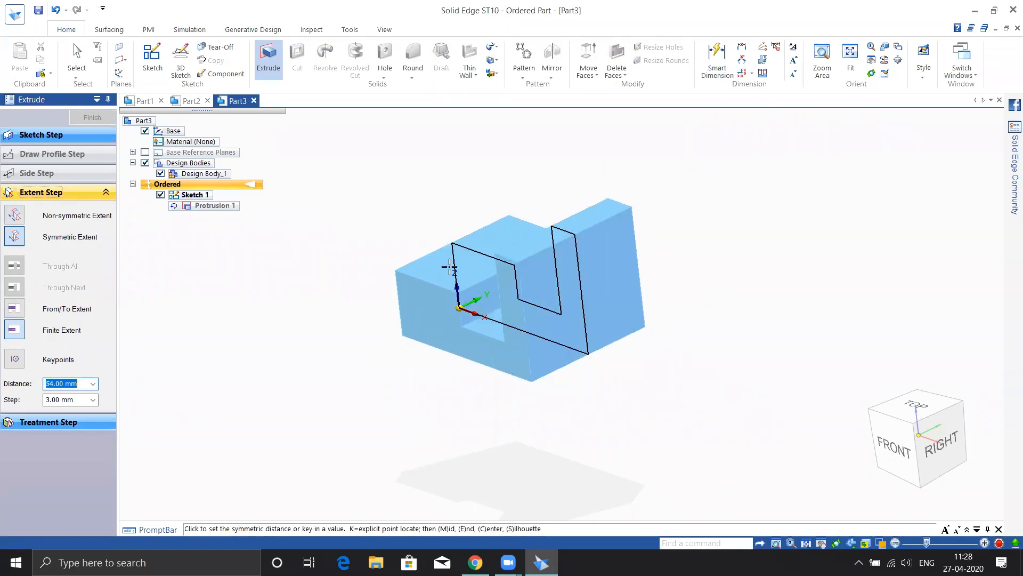
click(476, 562)
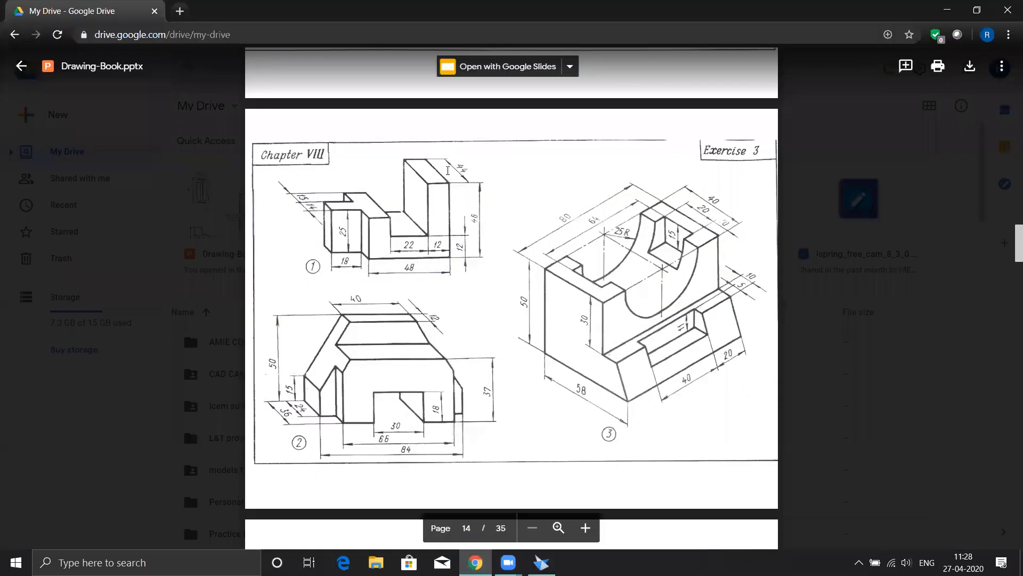
click(542, 562)
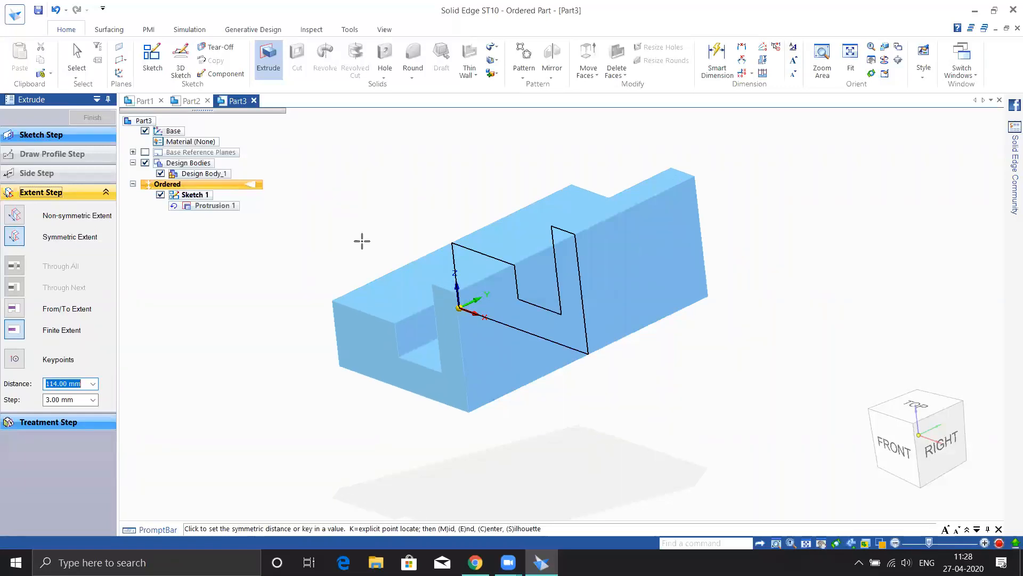
key(Return)
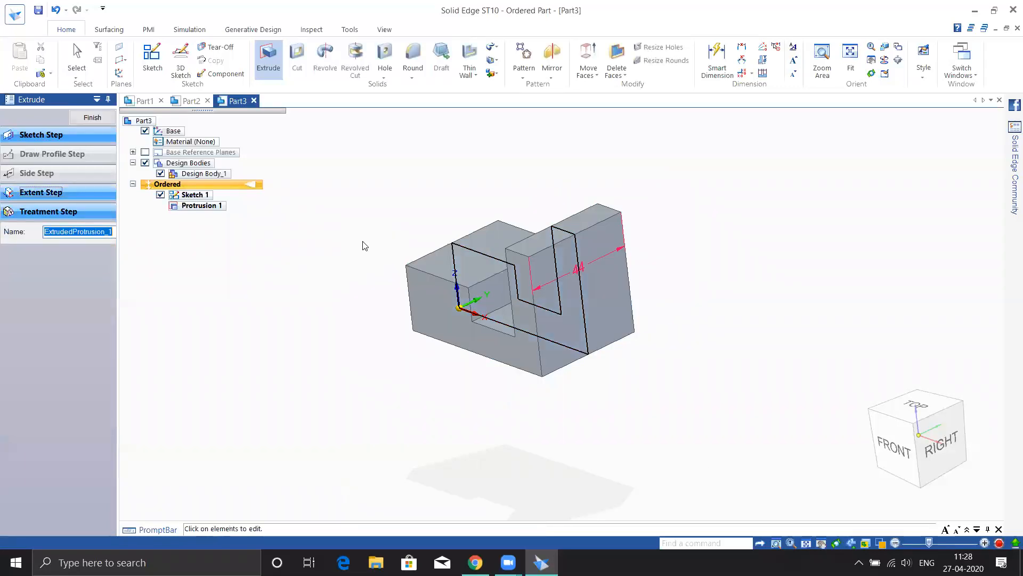
Start a new sketch on the top face of the lower 25 mm high block.
middle_drag(391, 373, 489, 382)
click(152, 58)
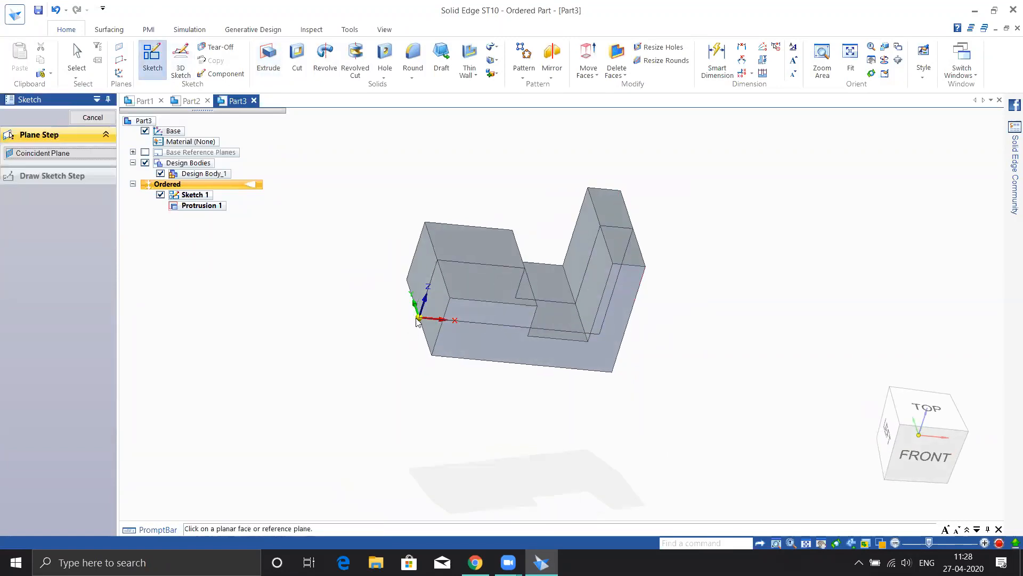
click(451, 235)
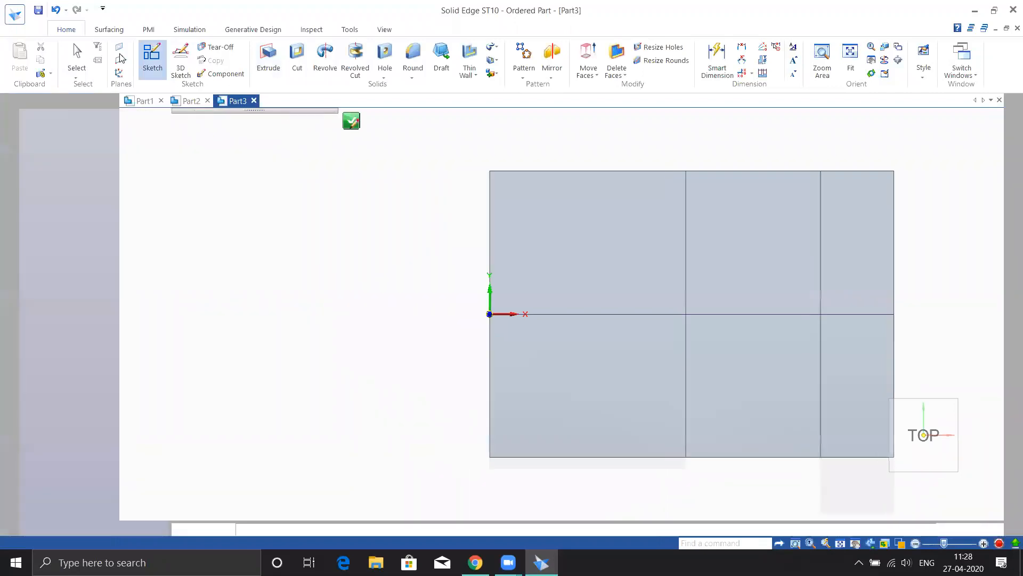
Draw two two-point rectangles from the block's left corners, one at the back about 20 by 15 mm, one at the front.
click(147, 59)
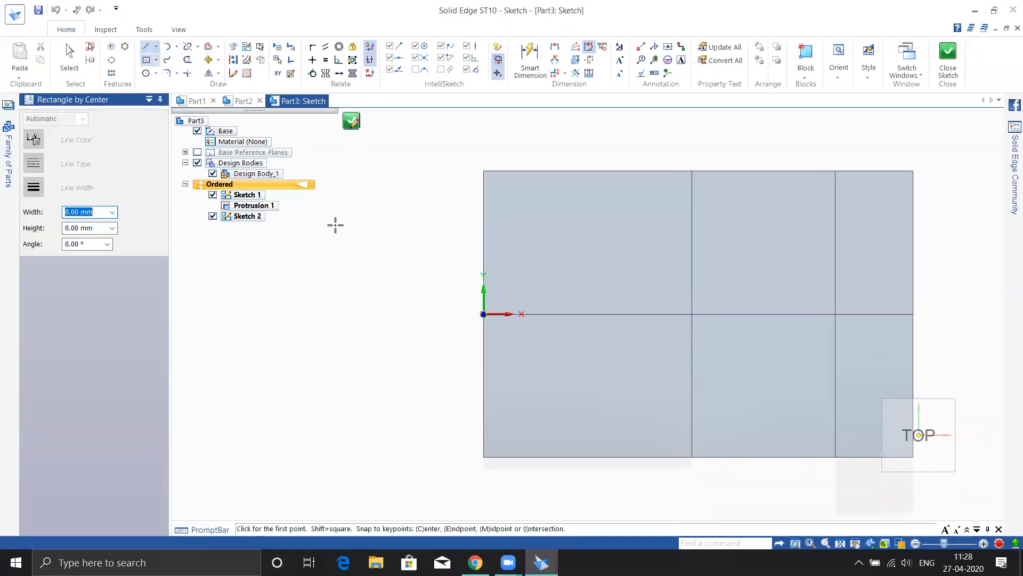
click(156, 60)
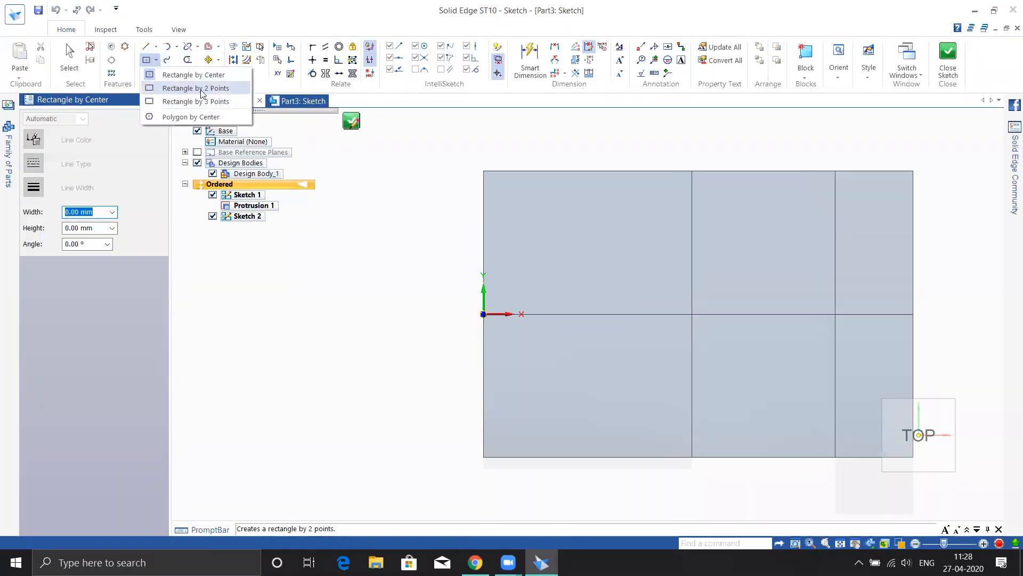
click(190, 87)
click(483, 170)
click(615, 269)
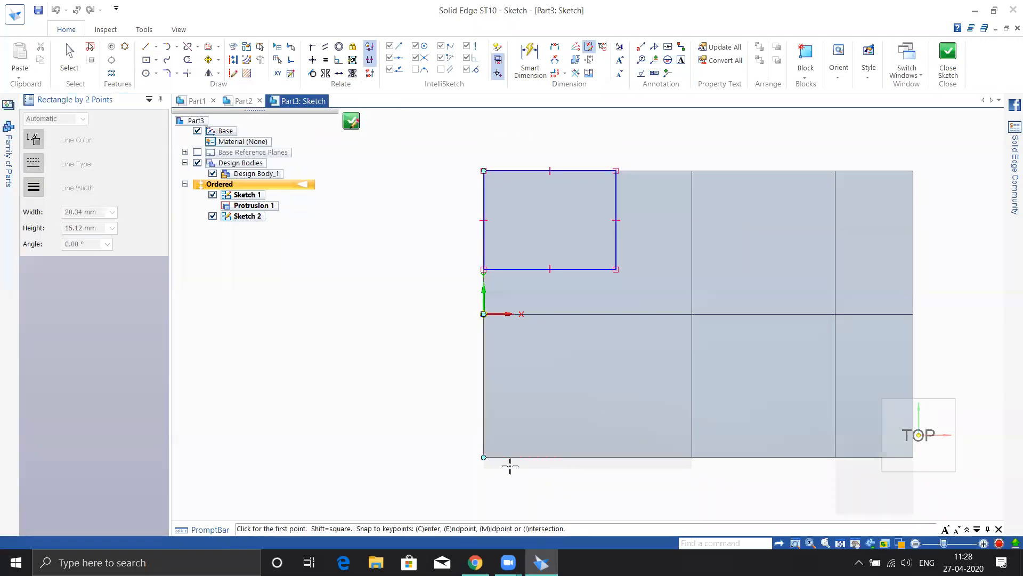
click(483, 457)
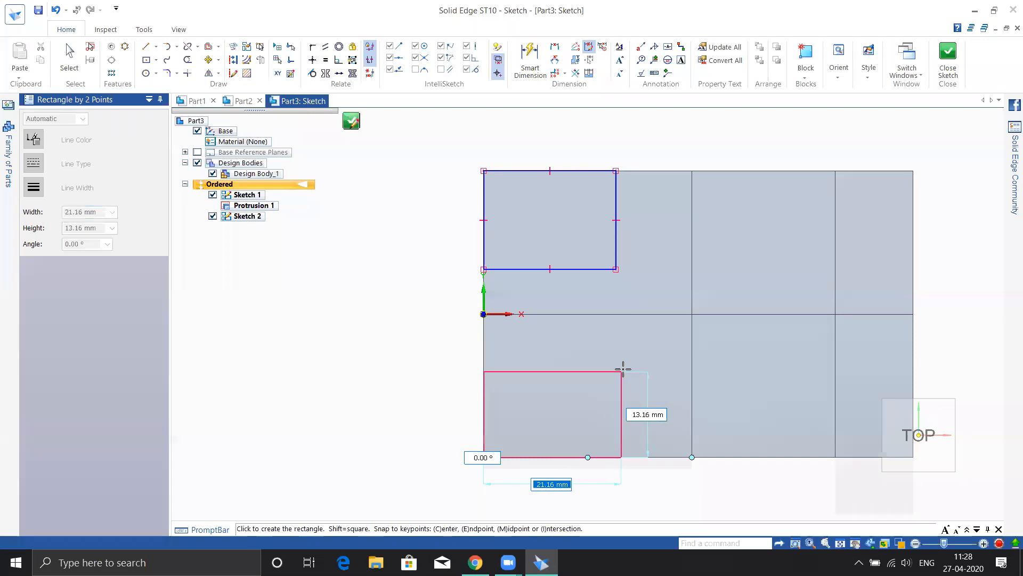
click(714, 413)
key(Escape)
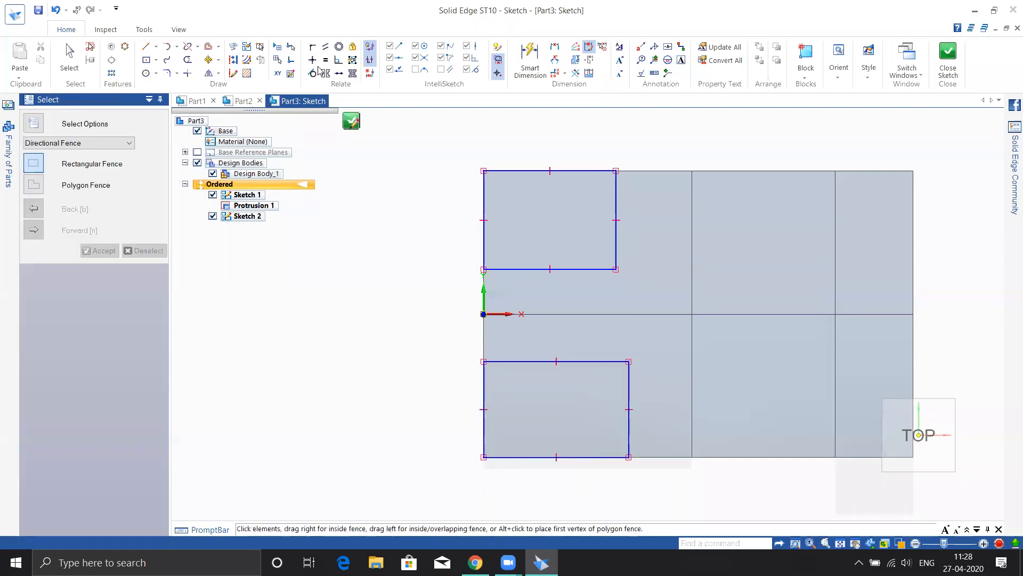
Make the right edges of the two corner rectangles collinear.
click(341, 77)
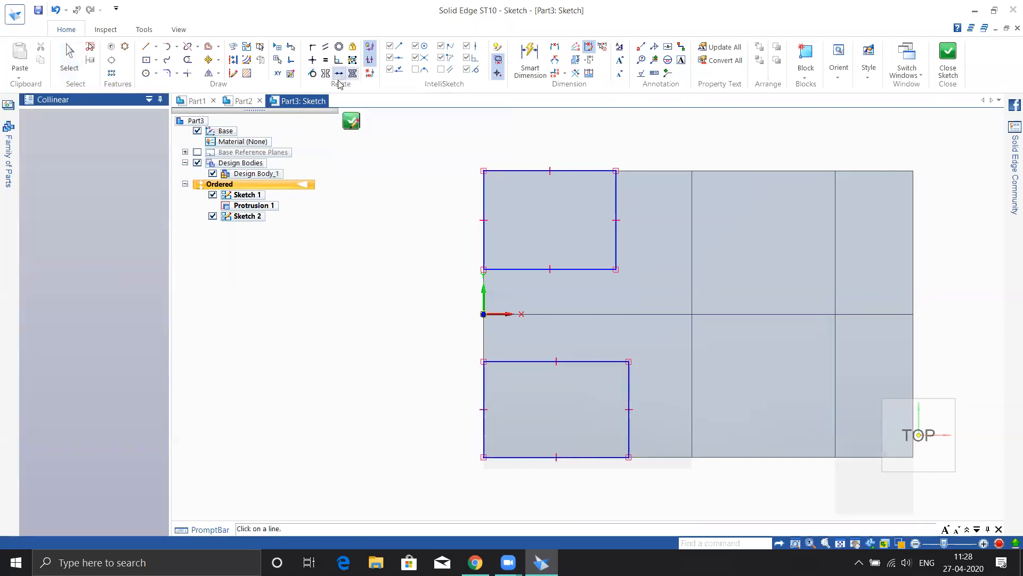
click(616, 252)
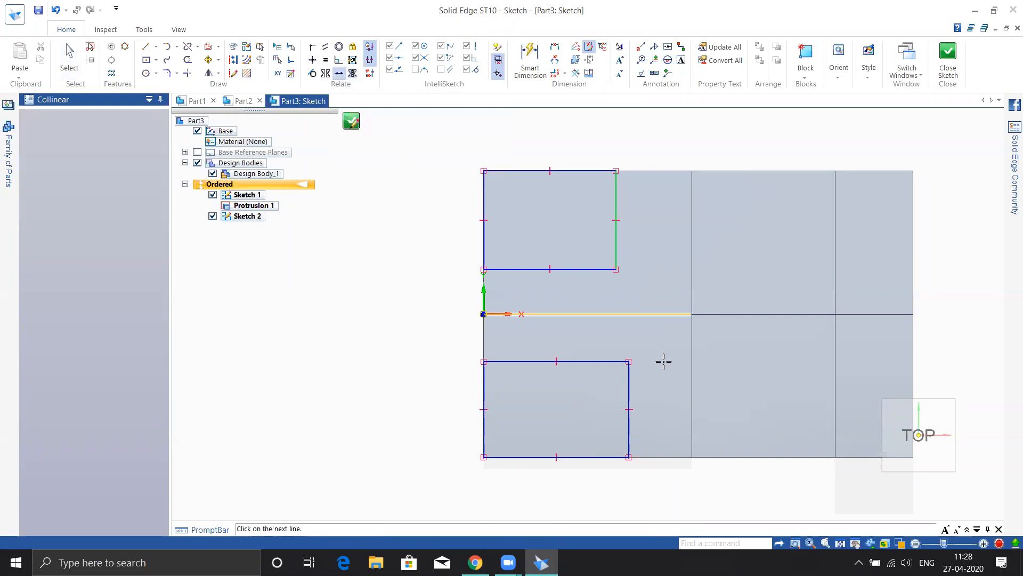
click(629, 377)
Apply Equal relations between the two rectangles' right edges and between their facing horizontal edges.
click(326, 60)
click(628, 238)
click(628, 382)
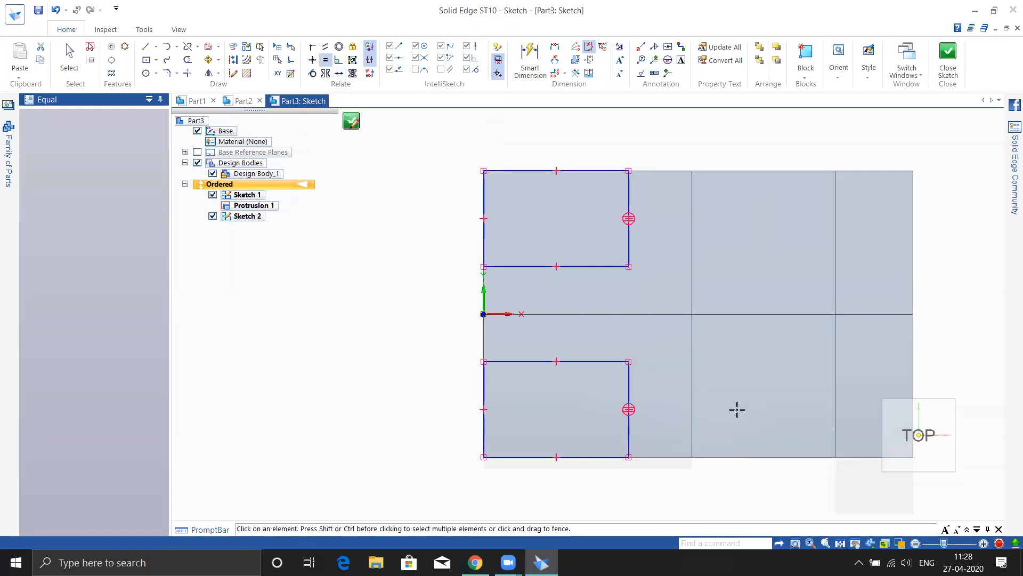
click(598, 266)
click(594, 362)
key(Escape)
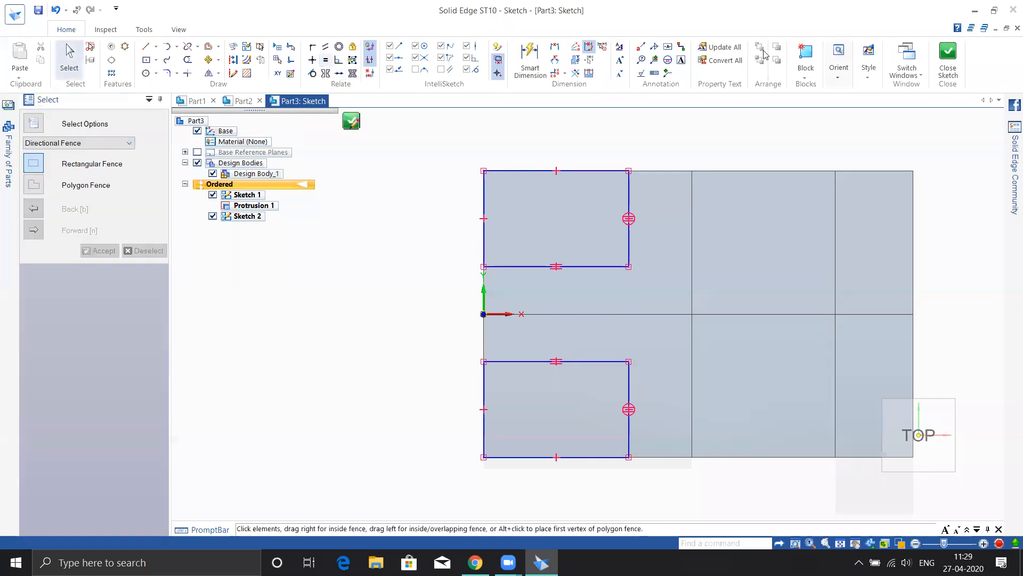
Check figure 1 in the browser, dimension the back rectangle 15 mm high and 18 mm wide in Solid Edge, and close the sketch.
click(475, 563)
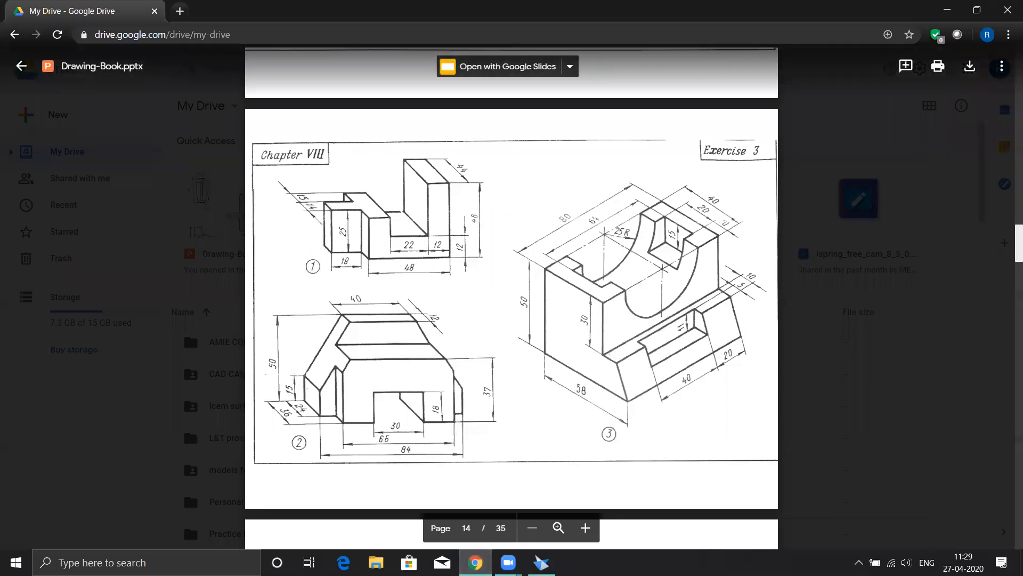
click(541, 563)
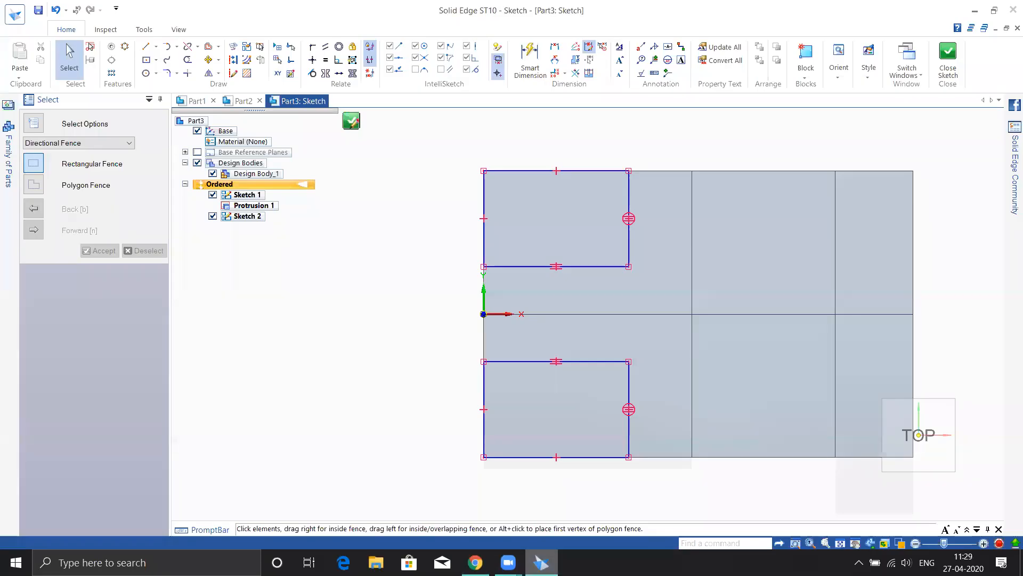
click(530, 58)
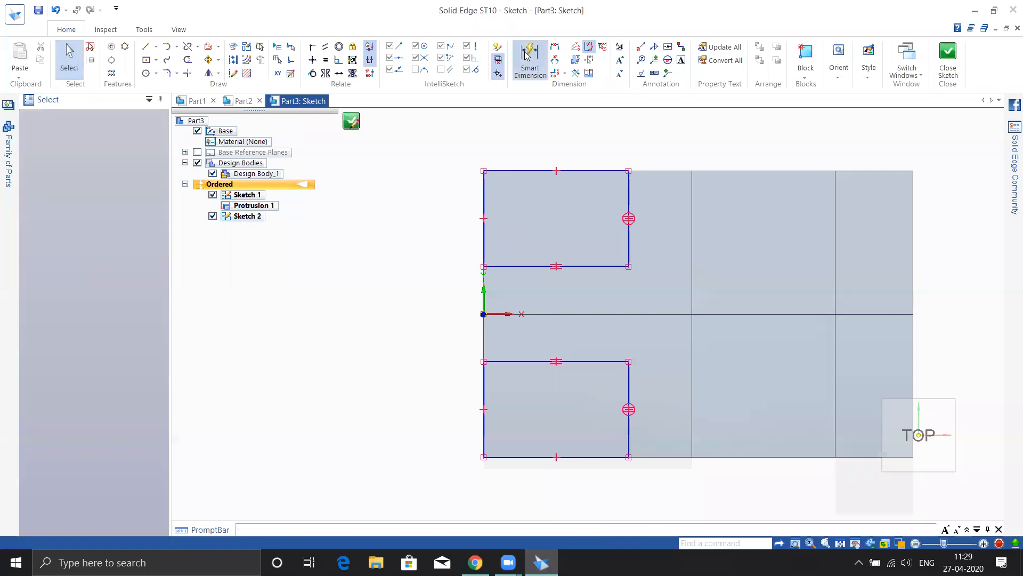
click(483, 192)
click(436, 213)
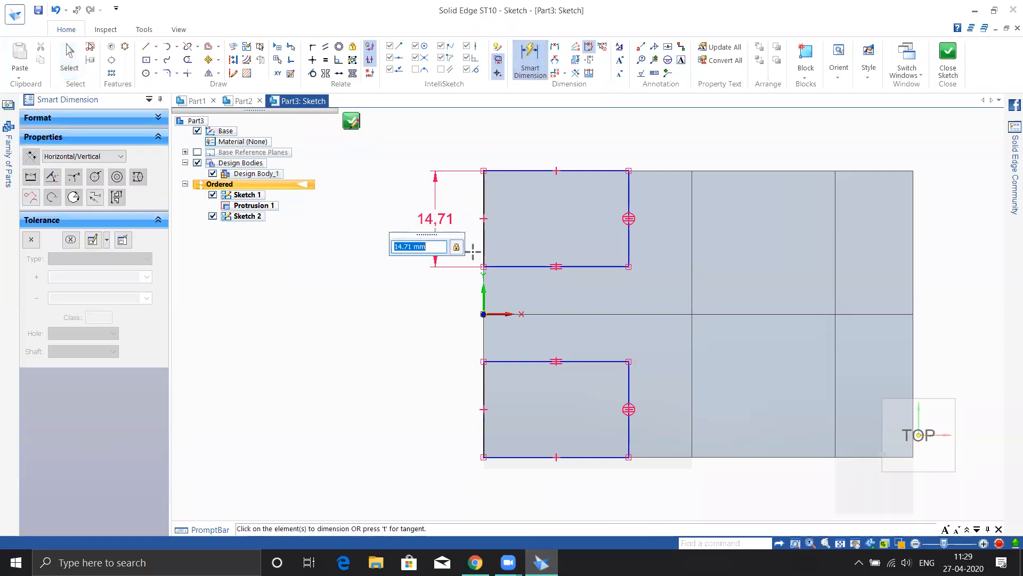
key(Return)
click(608, 268)
click(616, 240)
text(18)
key(Return)
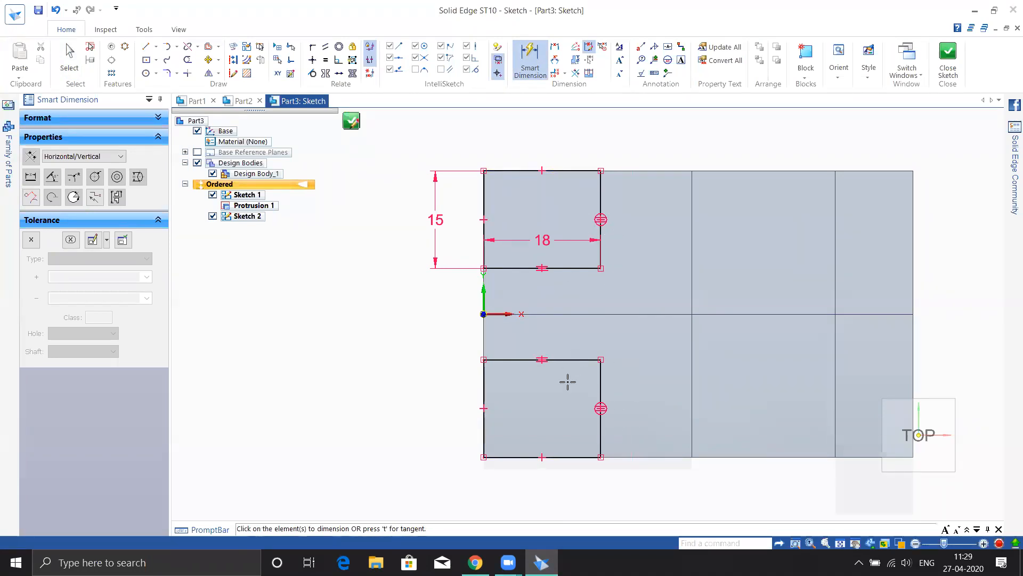
click(947, 65)
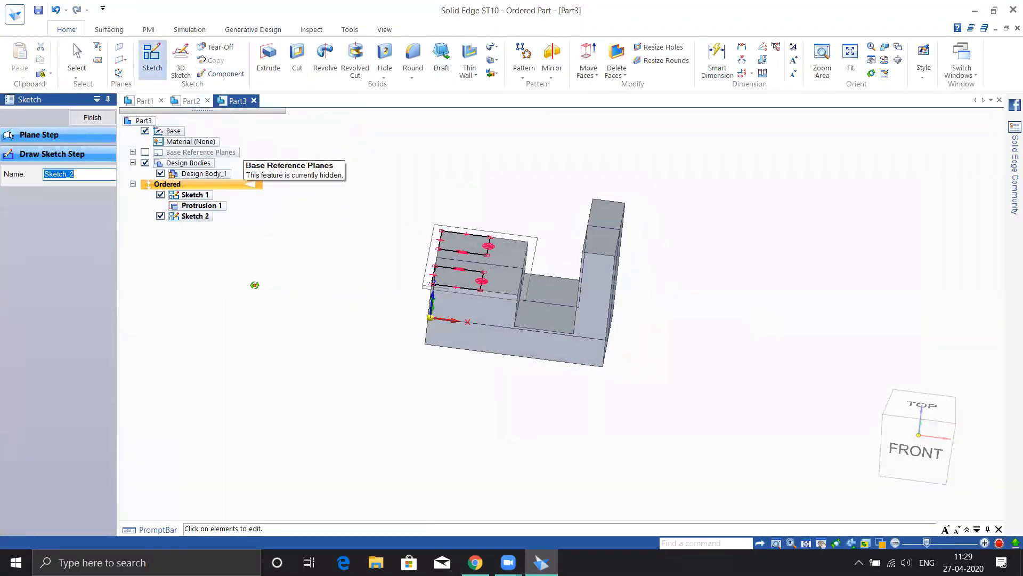
click(268, 58)
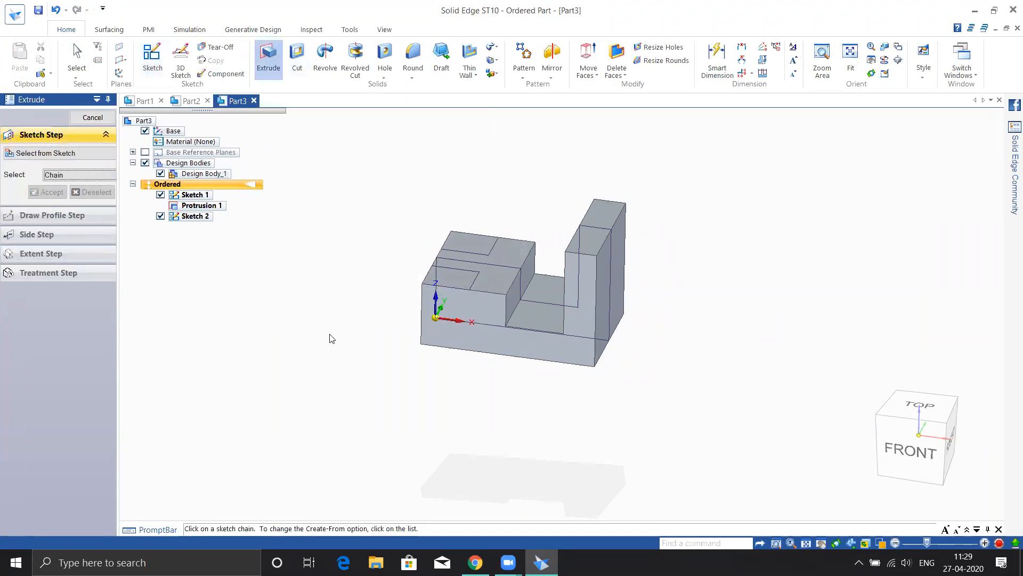
click(454, 256)
click(461, 275)
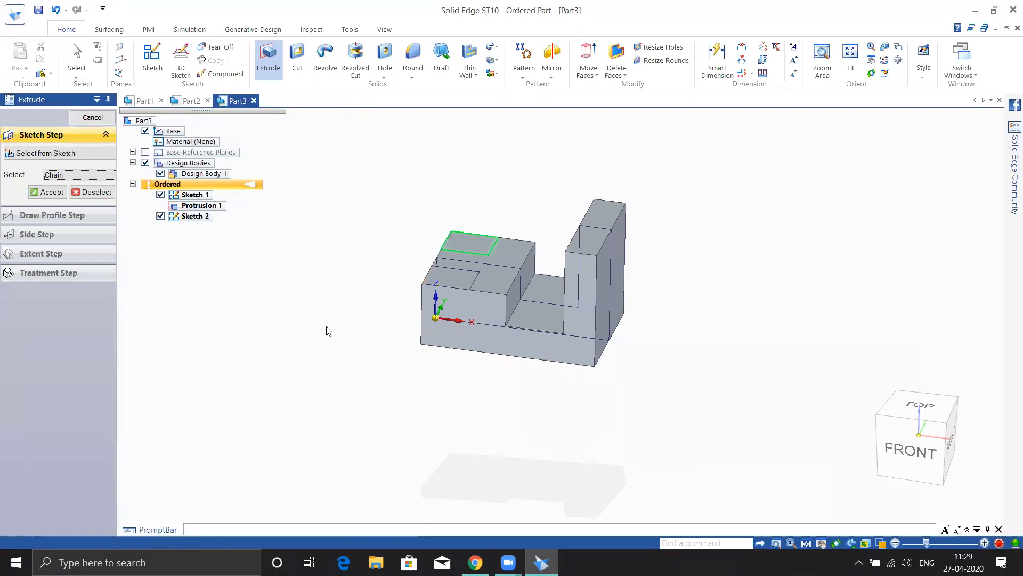
right_click(336, 283)
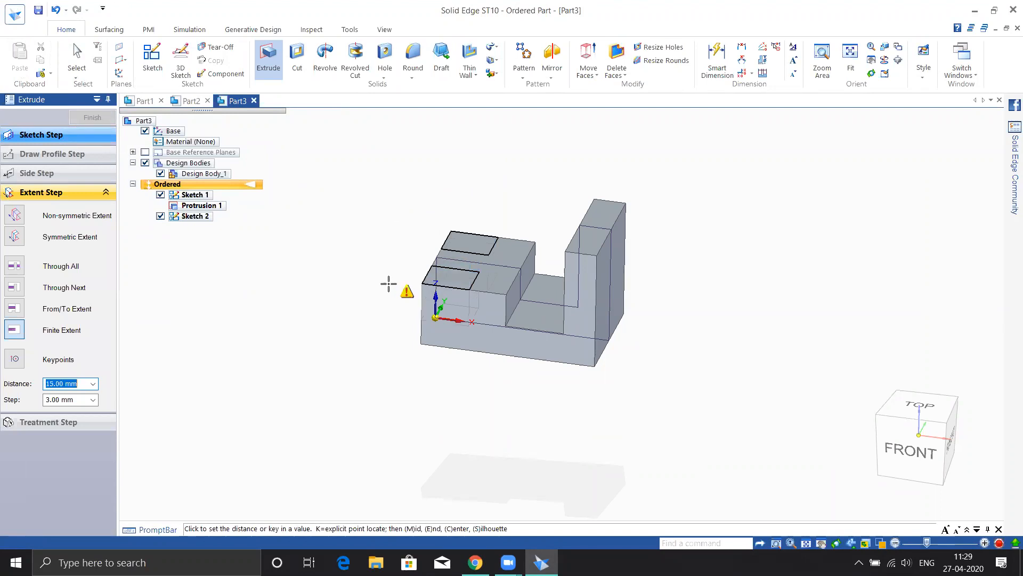
click(401, 288)
middle_drag(401, 289, 434, 273)
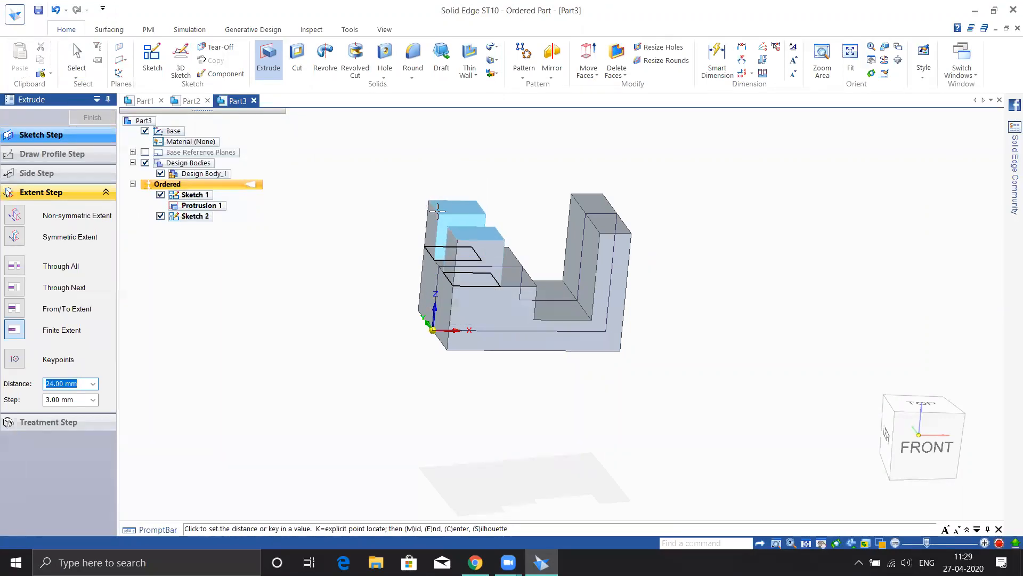
key(Escape)
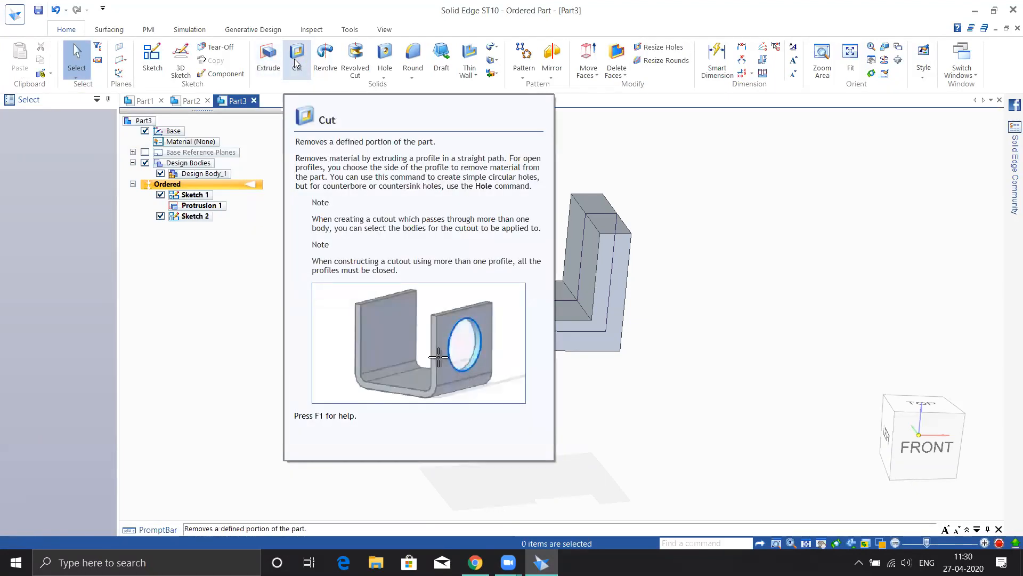
click(275, 58)
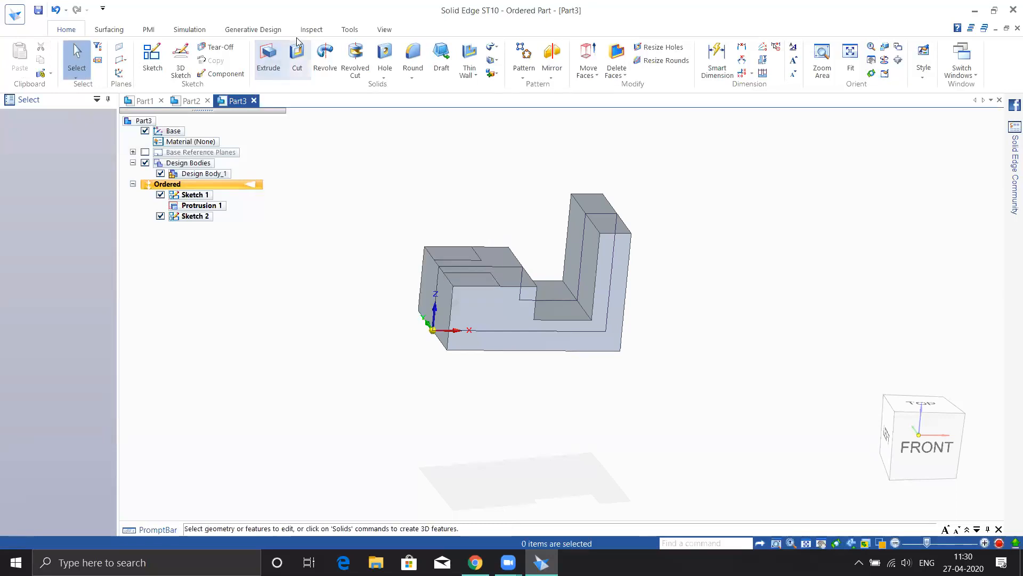
Cut both corner rectangles down through the lower block with a finite extent of 33 mm.
click(297, 59)
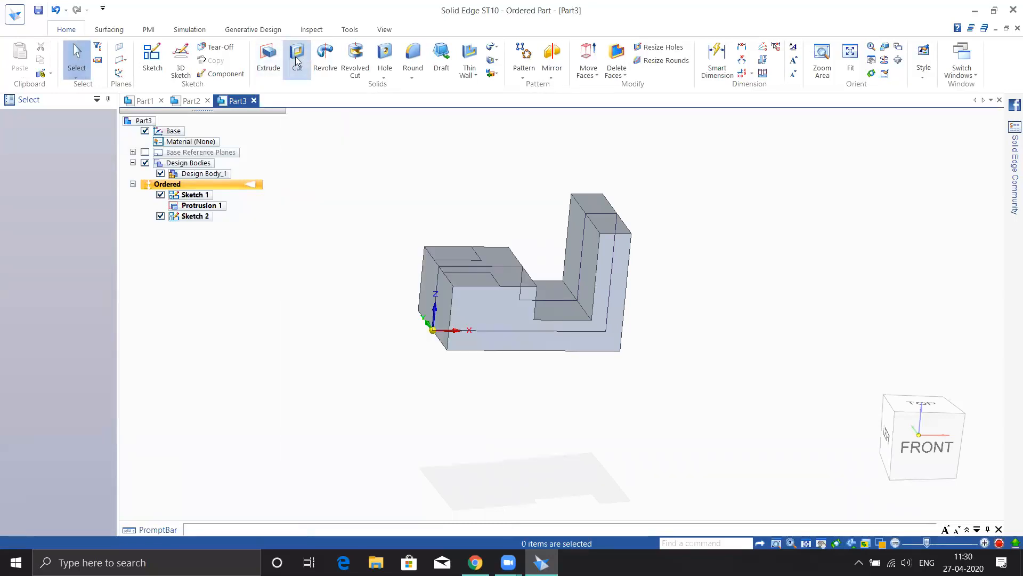
click(478, 257)
click(493, 274)
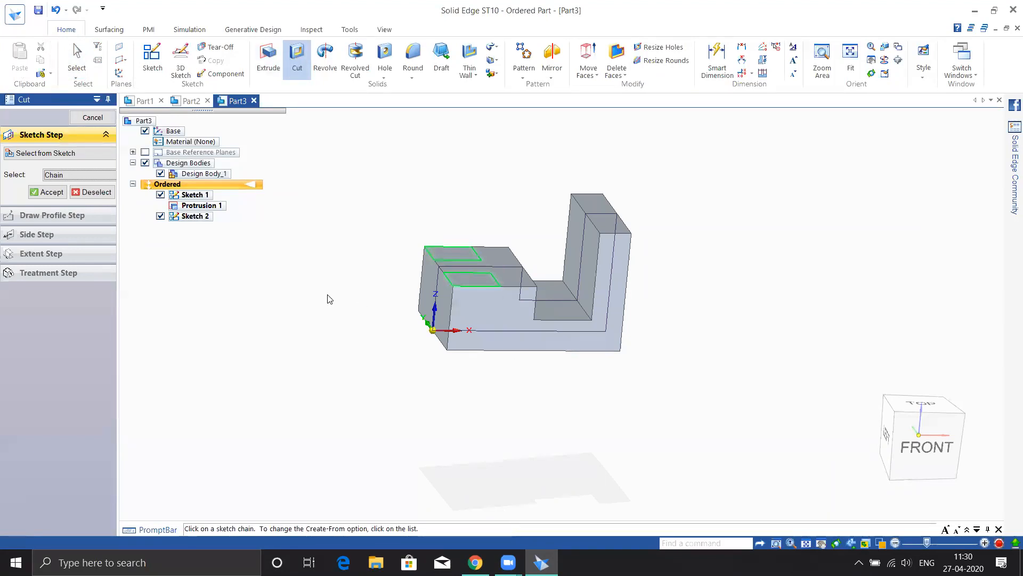
key(Return)
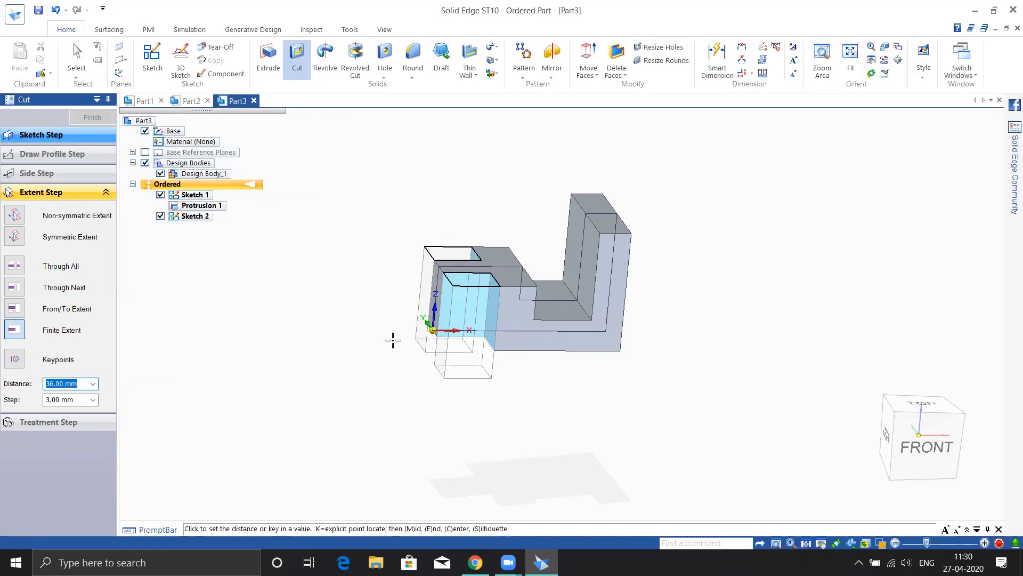
click(402, 338)
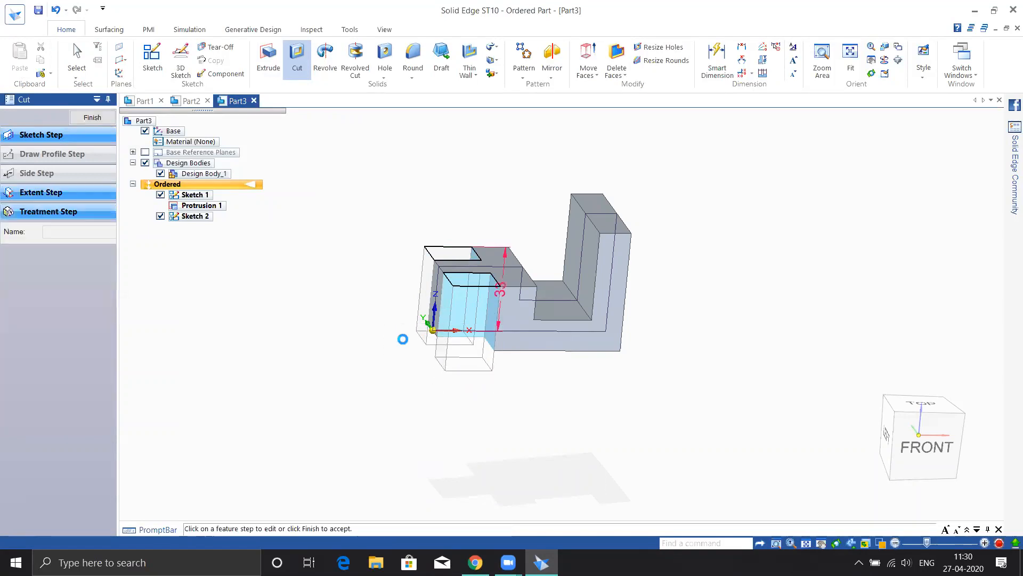
middle_drag(468, 386, 557, 462)
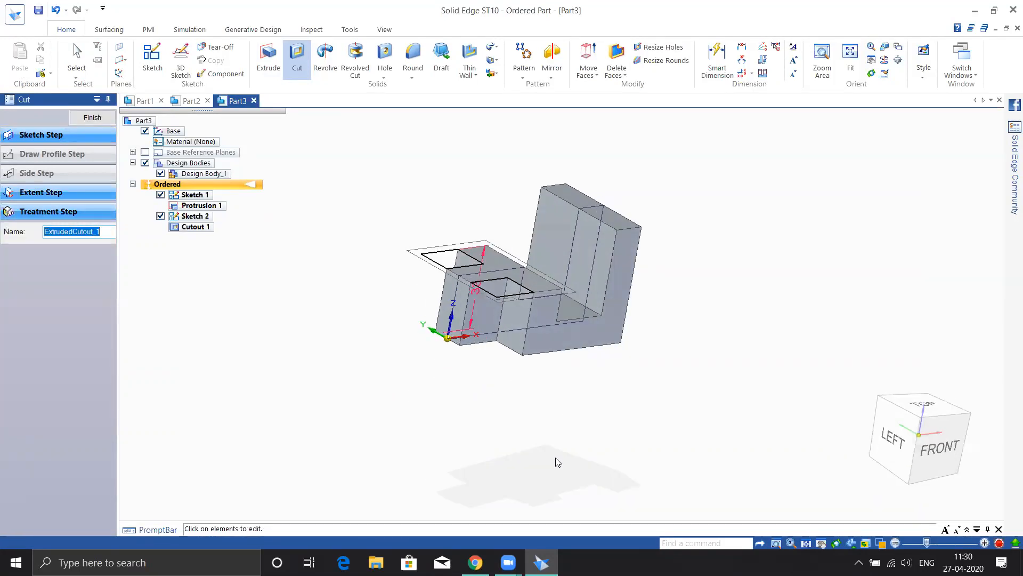
mouse_move(660, 395)
middle_down()
mouse_move(530, 352)
mouse_move(634, 382)
middle_up()
scroll(666, 339, up, 1)
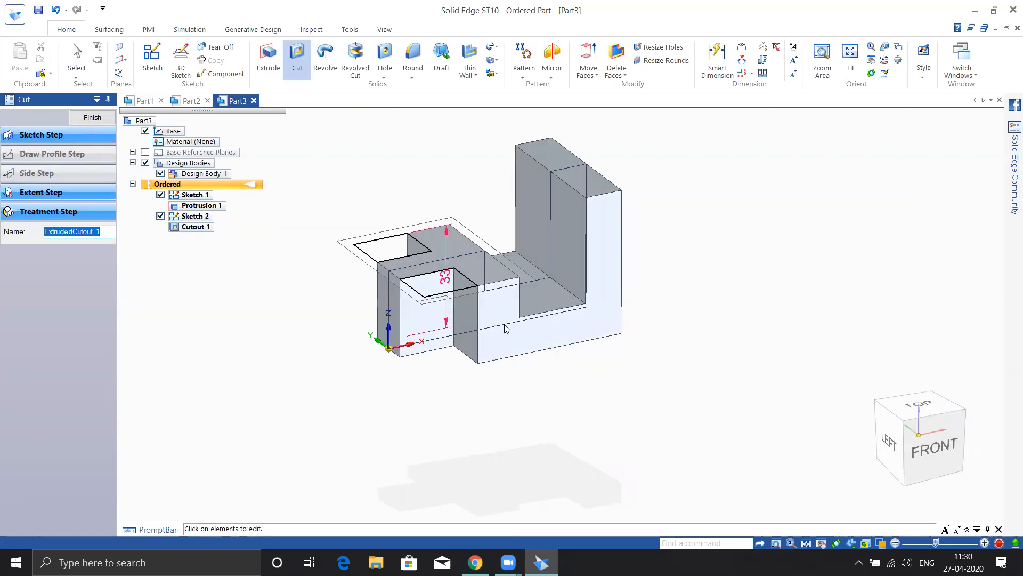
scroll(328, 307, down, 2)
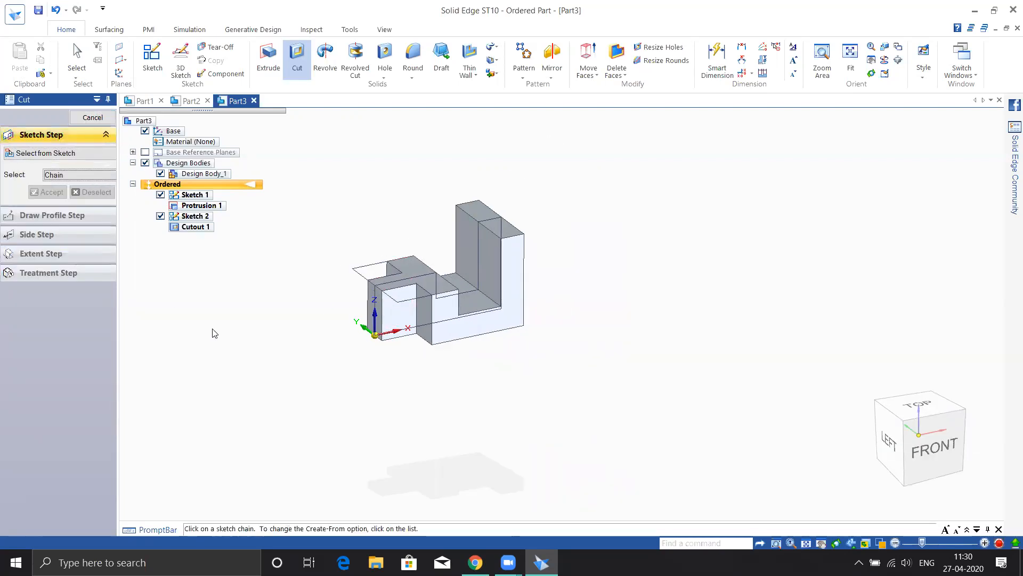
click(92, 116)
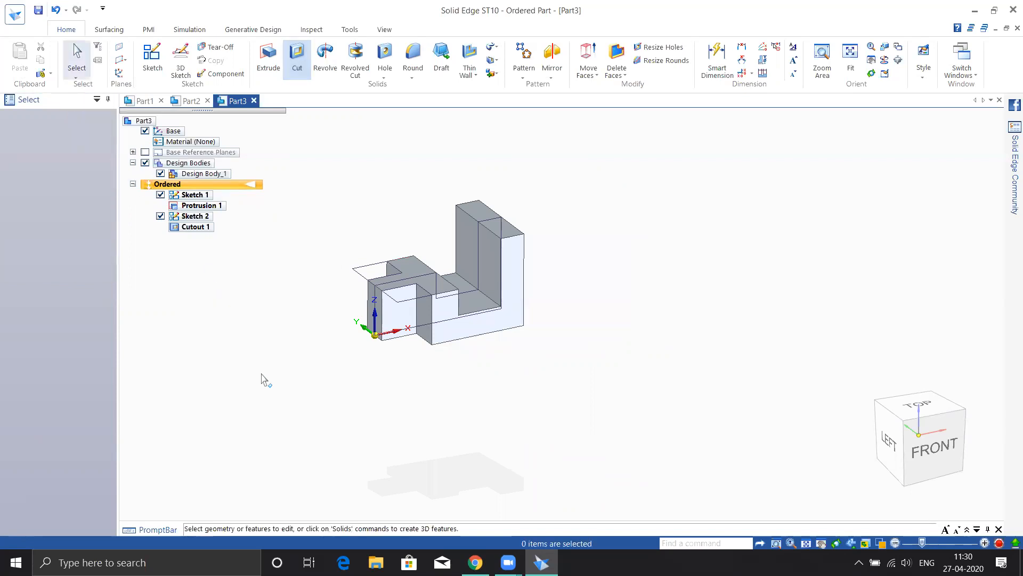
shift+middle_drag(361, 346, 446, 381)
scroll(444, 375, down, 1)
scroll(444, 369, up, 2)
shift+middle_drag(584, 397, 480, 426)
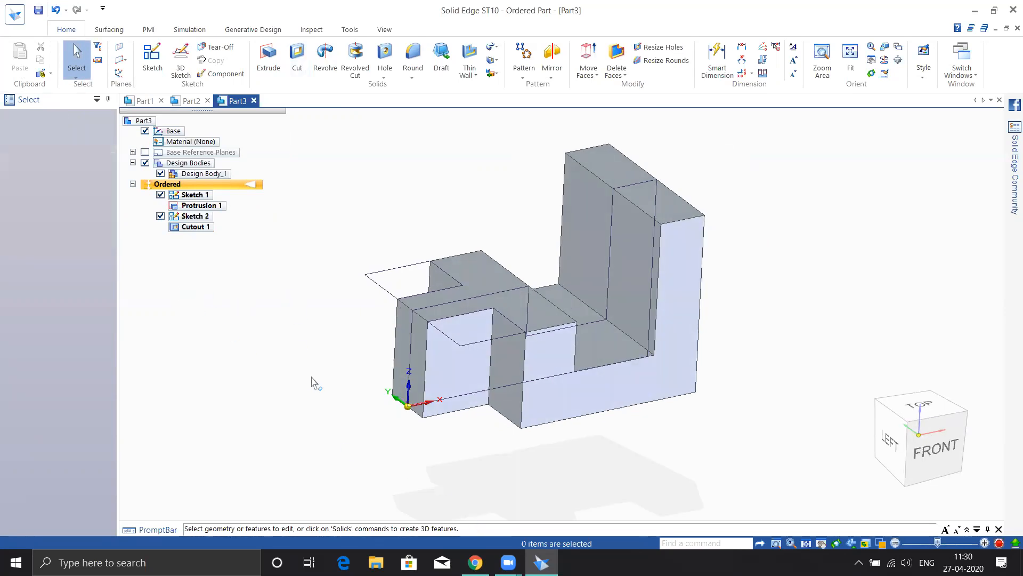
middle_drag(365, 327, 315, 309)
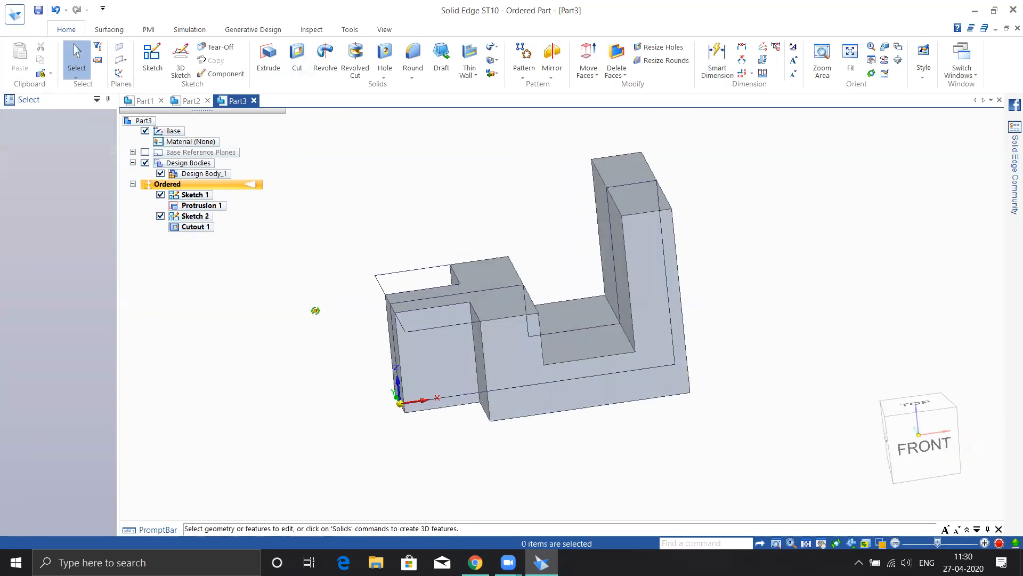
click(268, 58)
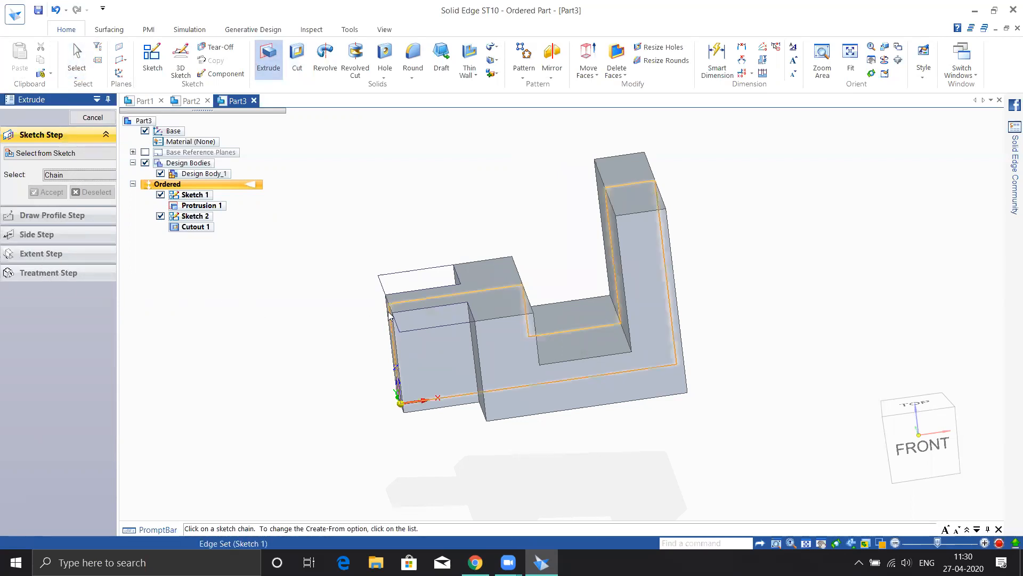
Create a new ISO Metric Part document.
click(14, 15)
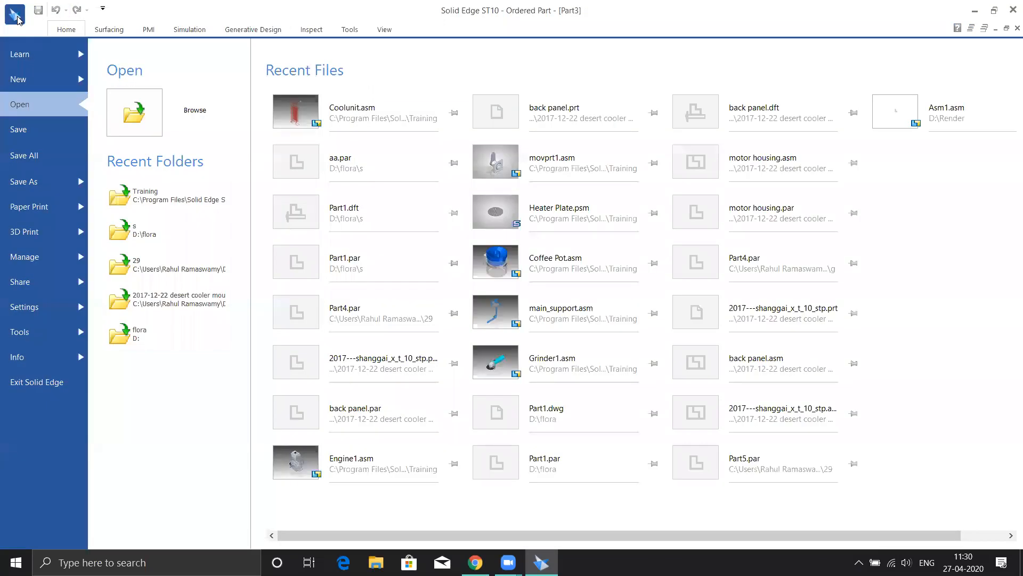
click(36, 80)
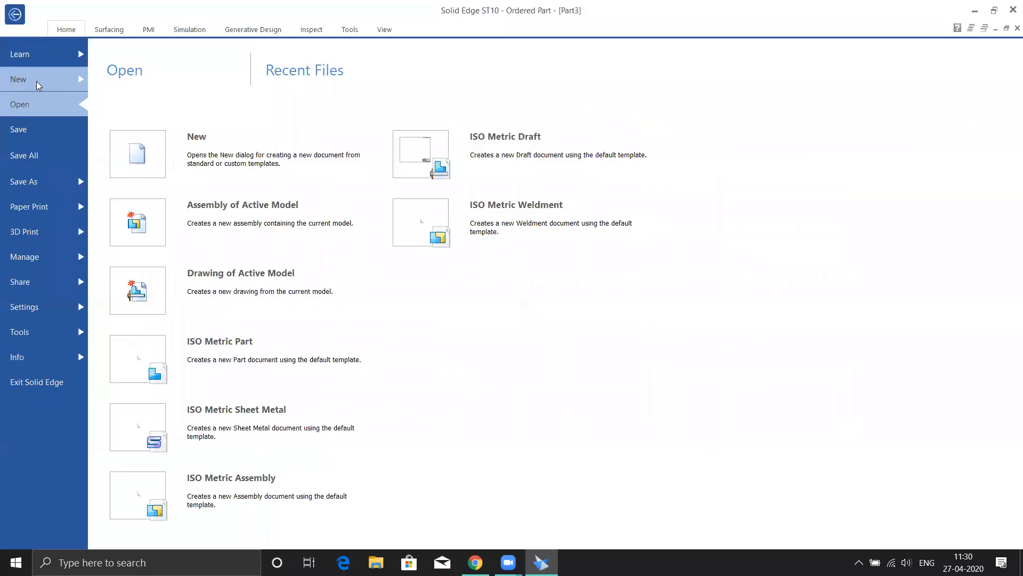
click(221, 357)
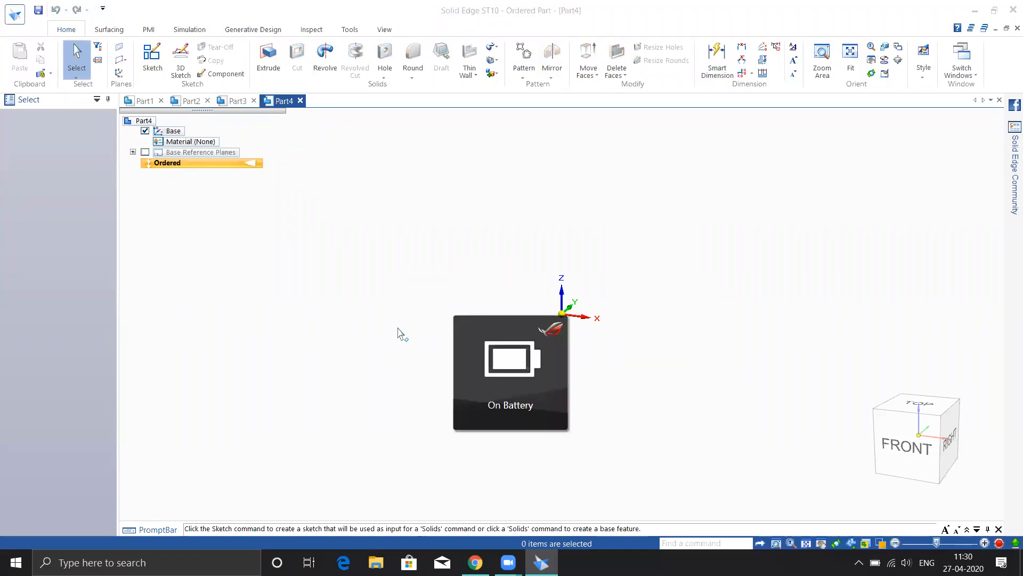
Sketch a 100 by 50 mm rectangle centred on the origin on the horizontal XY plane and finish the sketch.
click(153, 59)
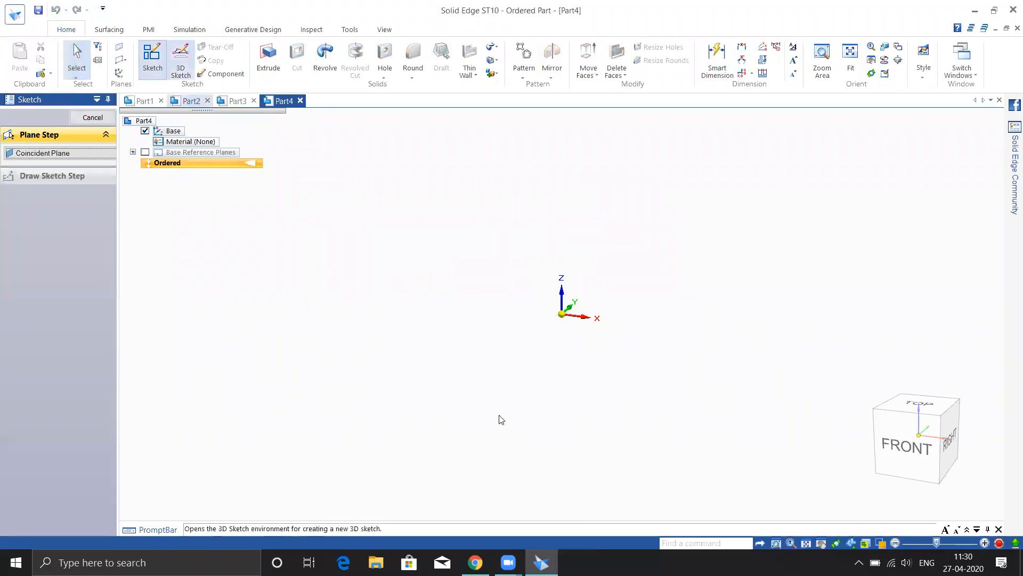
click(597, 316)
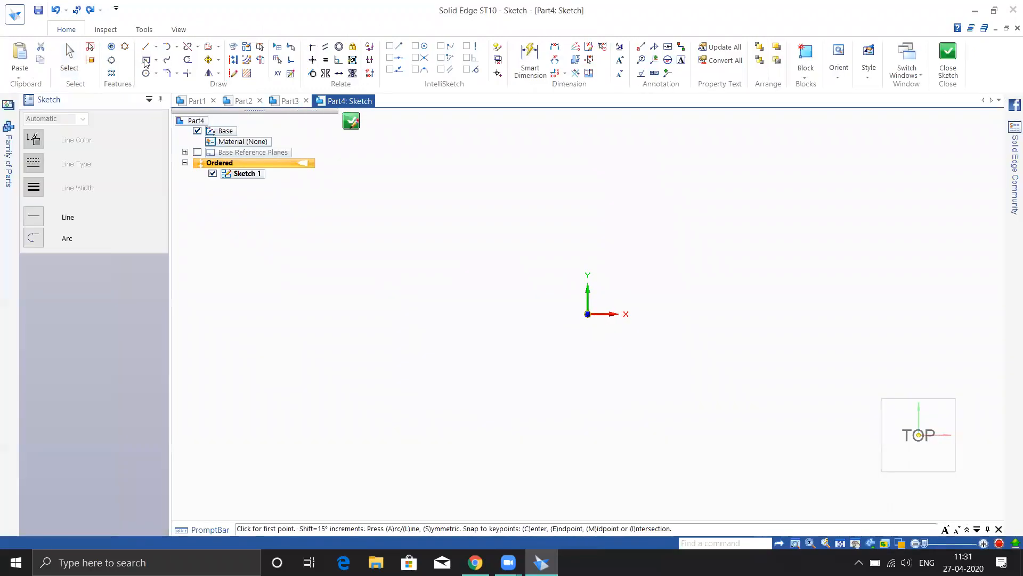
click(598, 317)
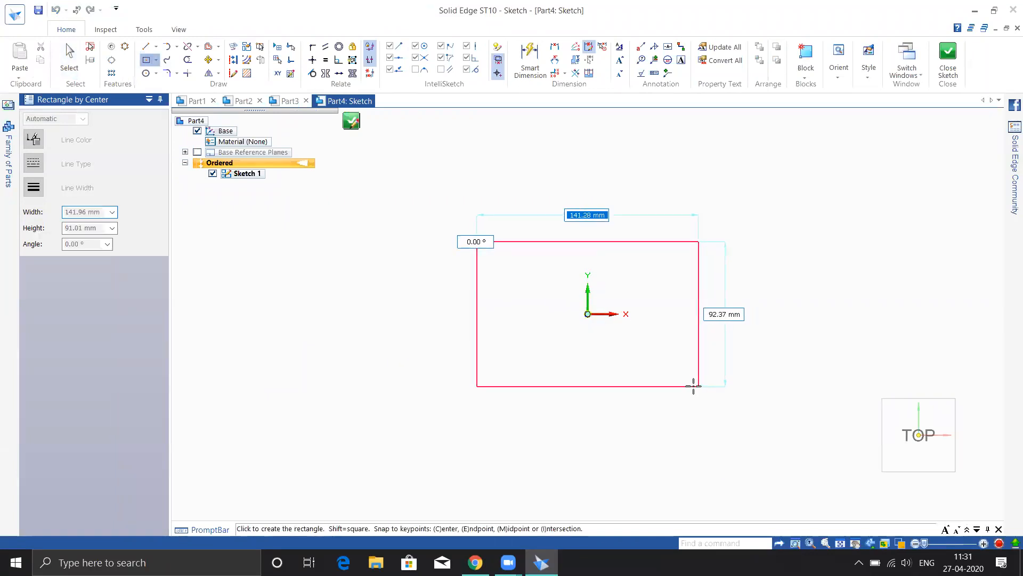
text(100)
key(Tab)
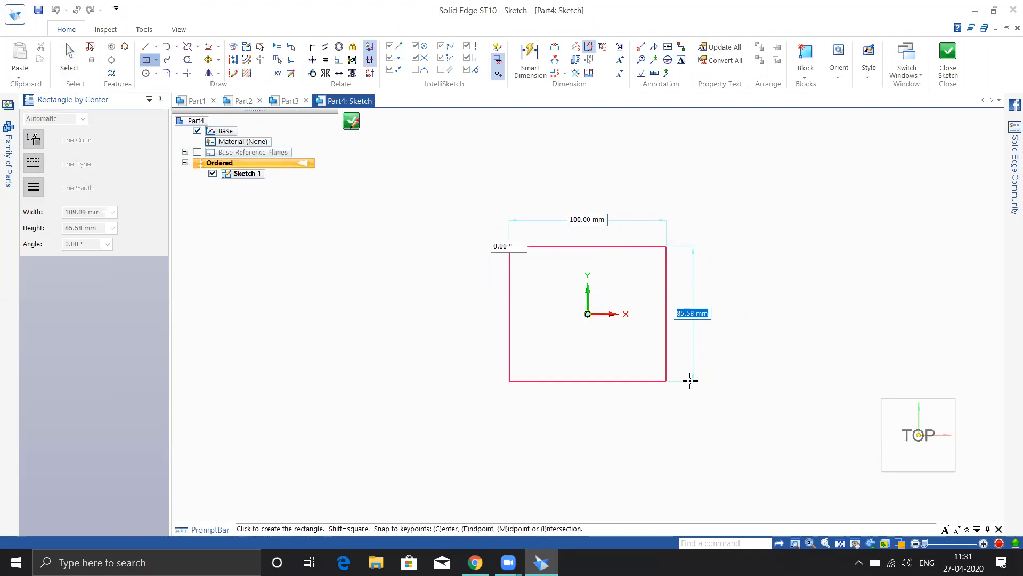
text(50)
key(Tab)
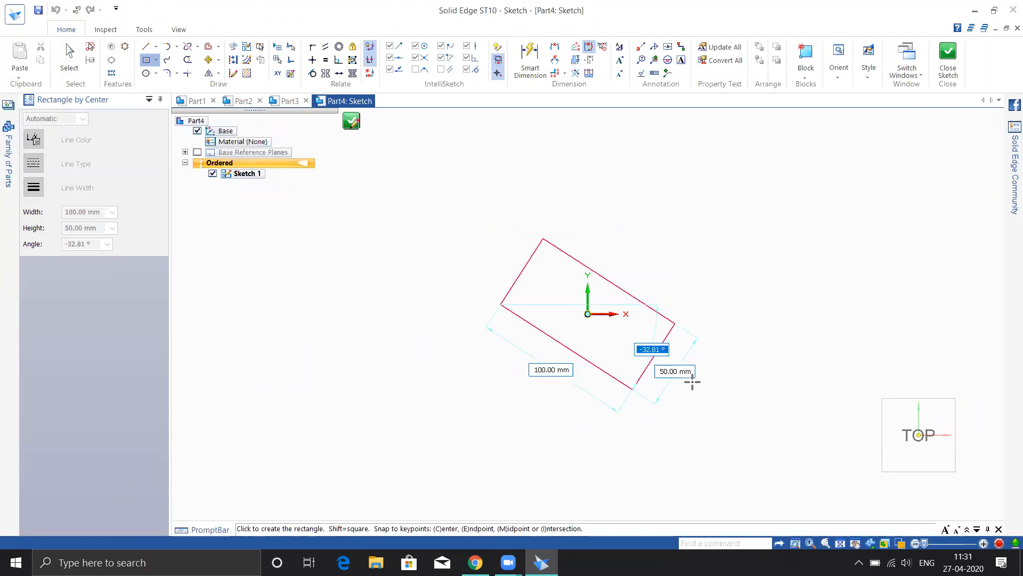
click(709, 316)
click(948, 60)
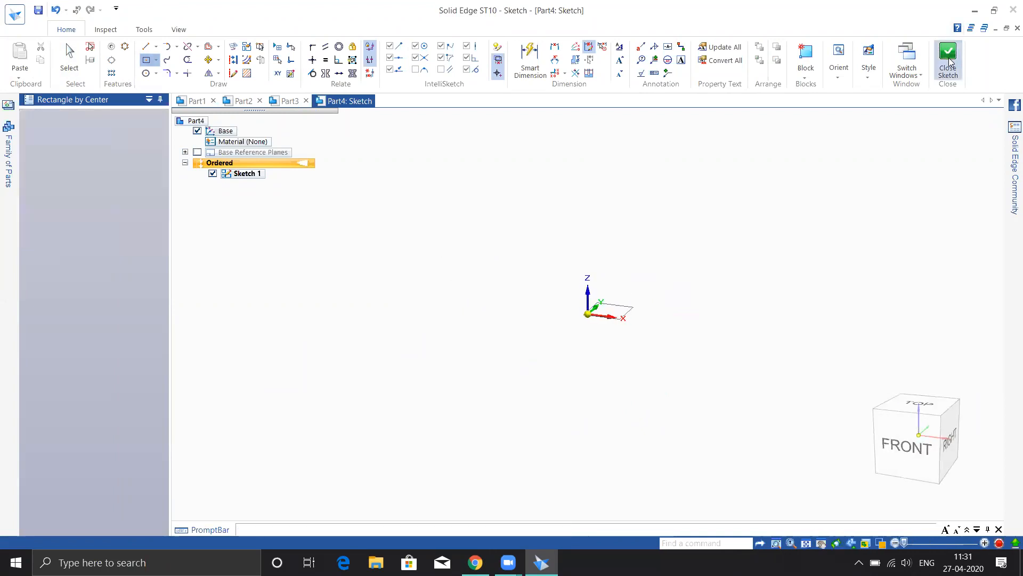
middle_drag(654, 233, 714, 355)
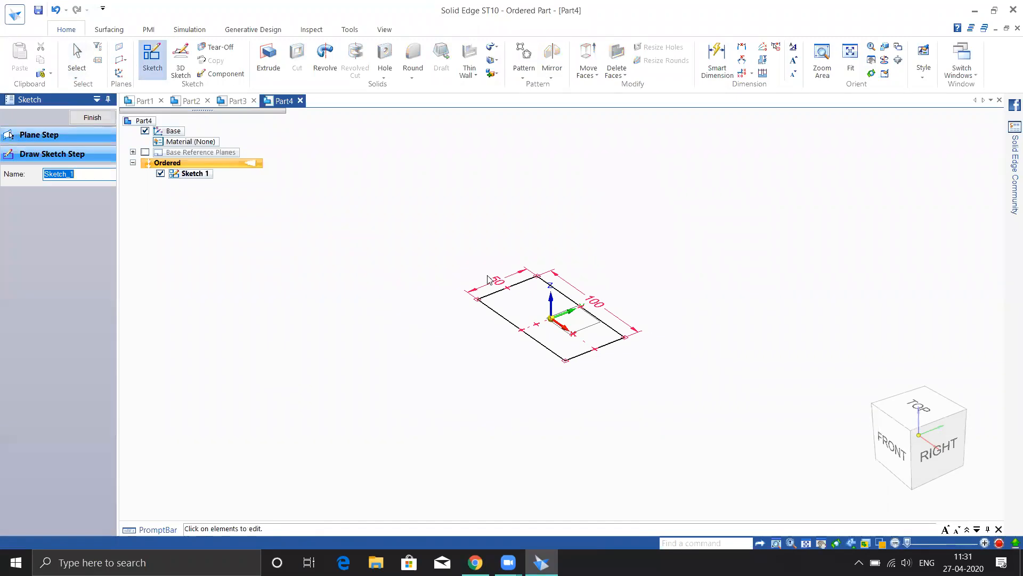
click(93, 118)
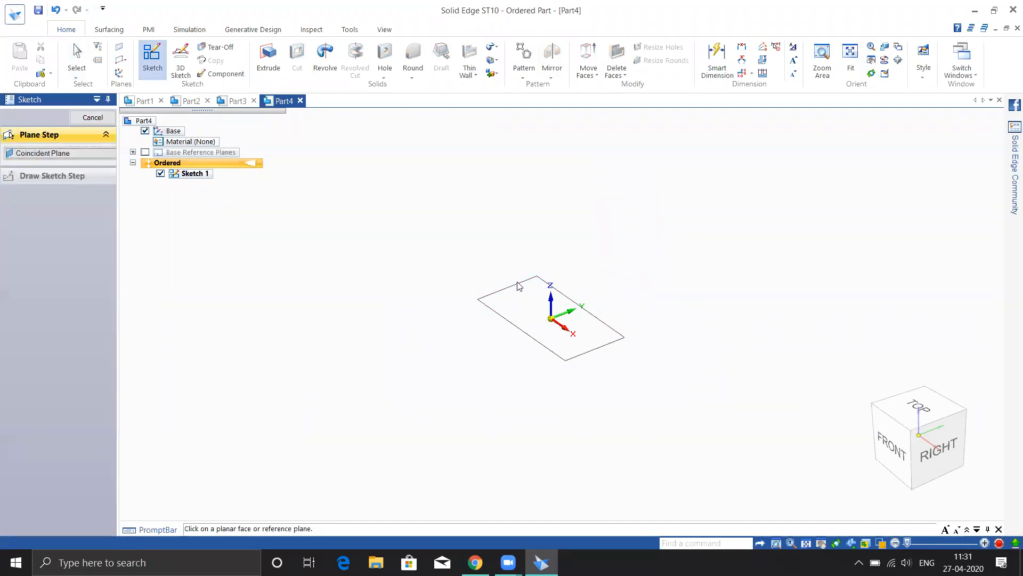
click(92, 117)
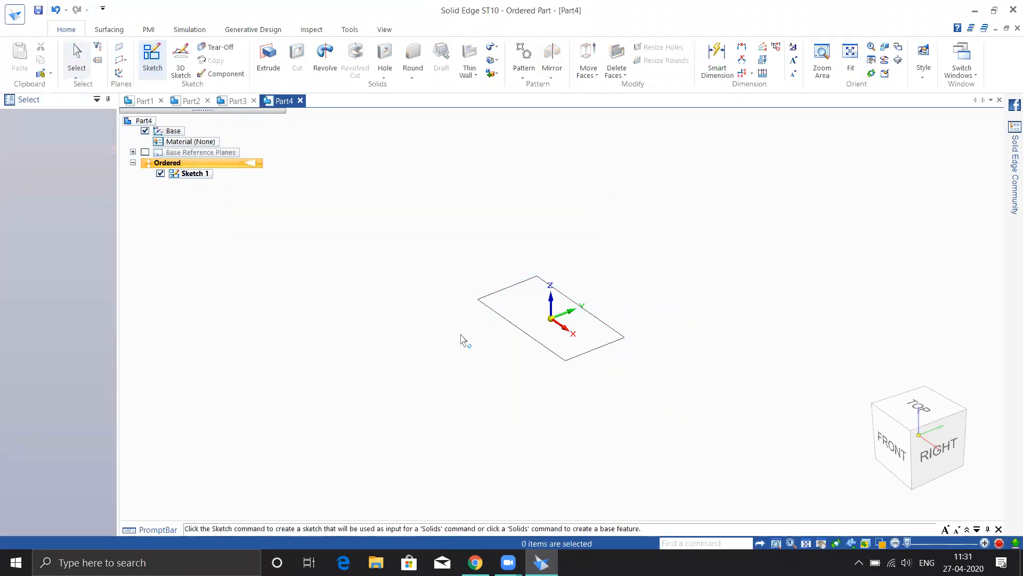
Edit the rectangle sketch's profile, set its 50 mm dimension to 80 mm, and finish the sketch.
click(511, 288)
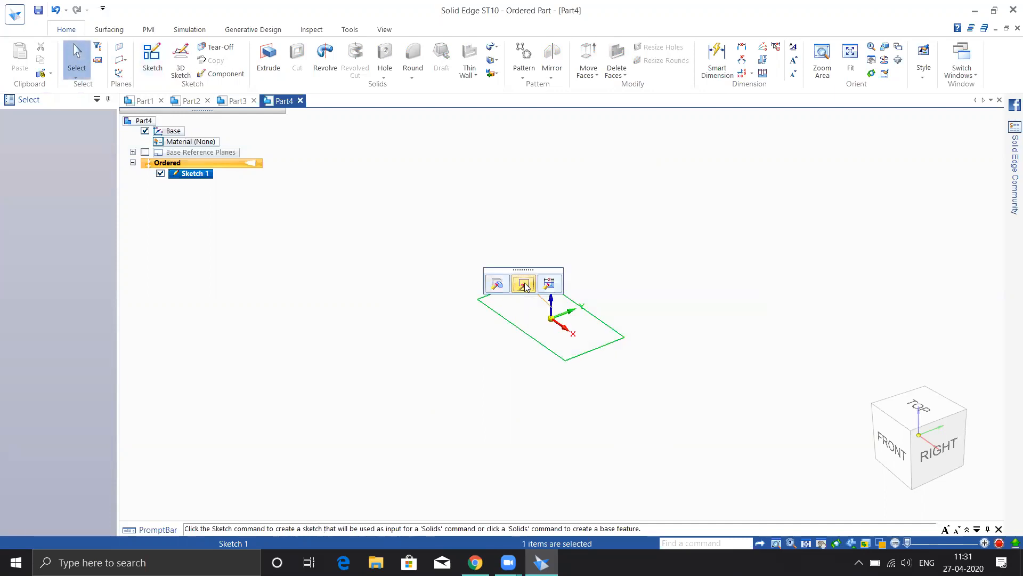
click(523, 282)
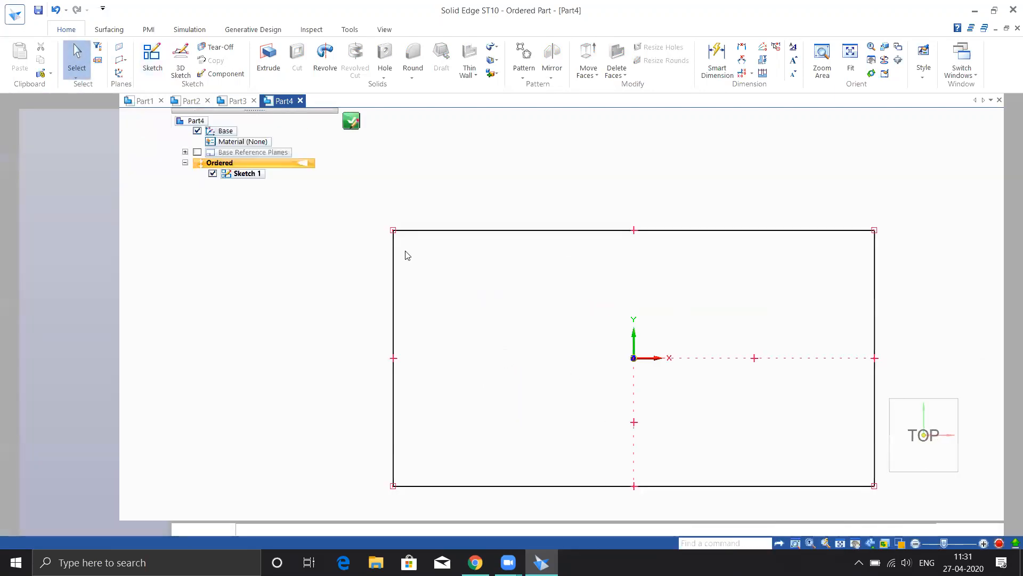
click(340, 338)
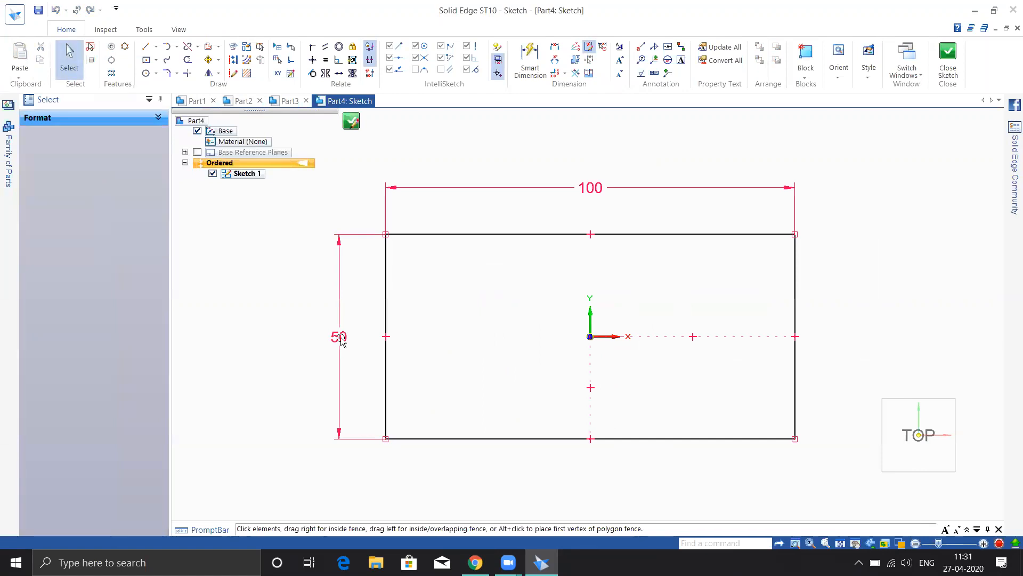
click(341, 338)
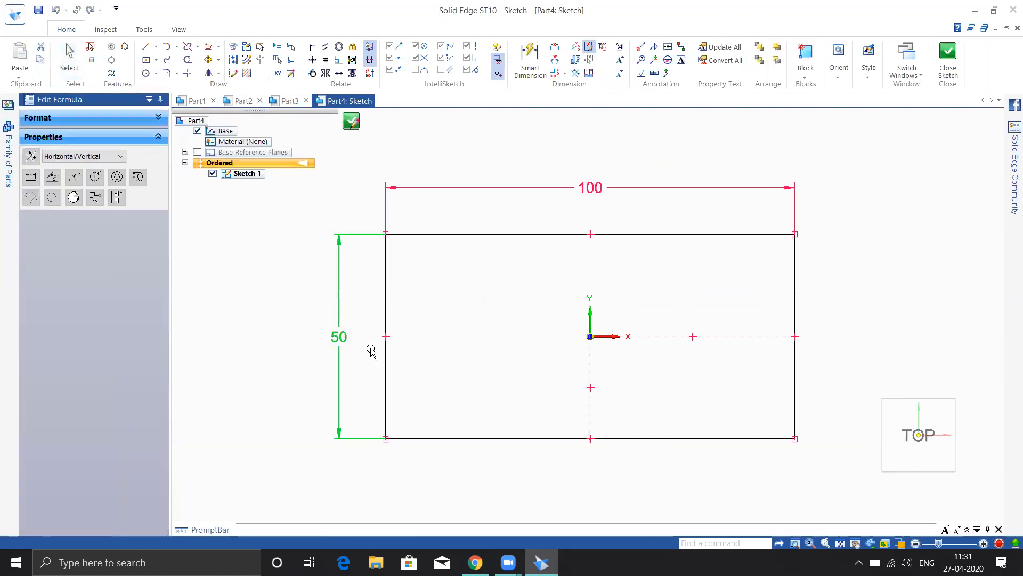
text(80)
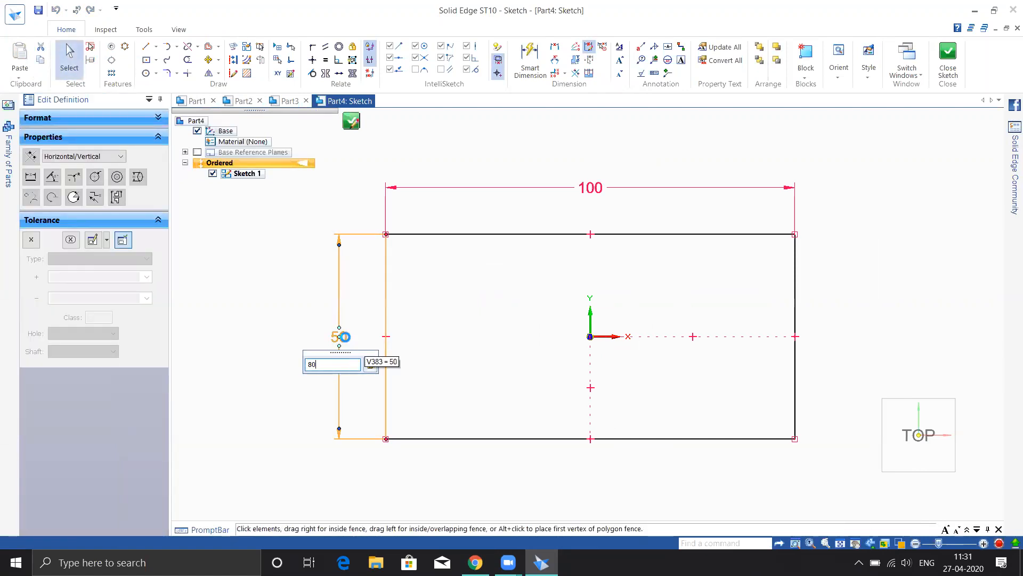
key(Return)
click(948, 54)
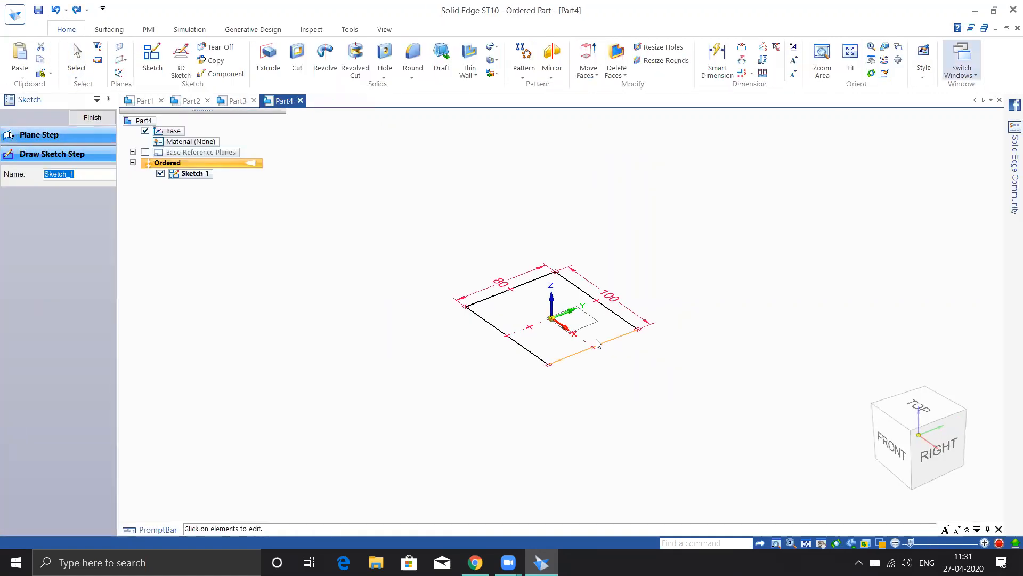
click(90, 118)
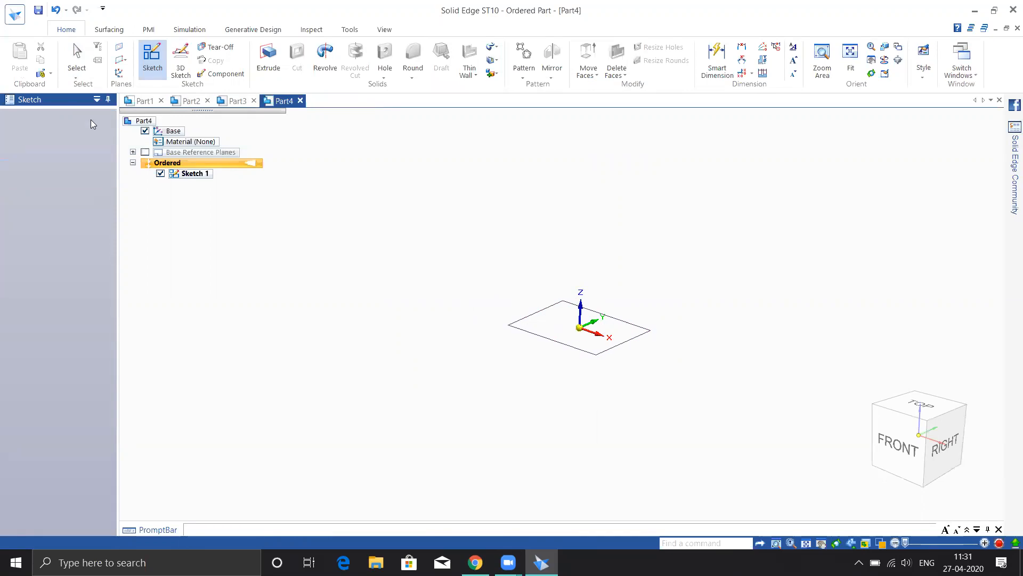
click(347, 315)
Extrude the rectangle upward with a finite extent of 100 mm.
click(269, 55)
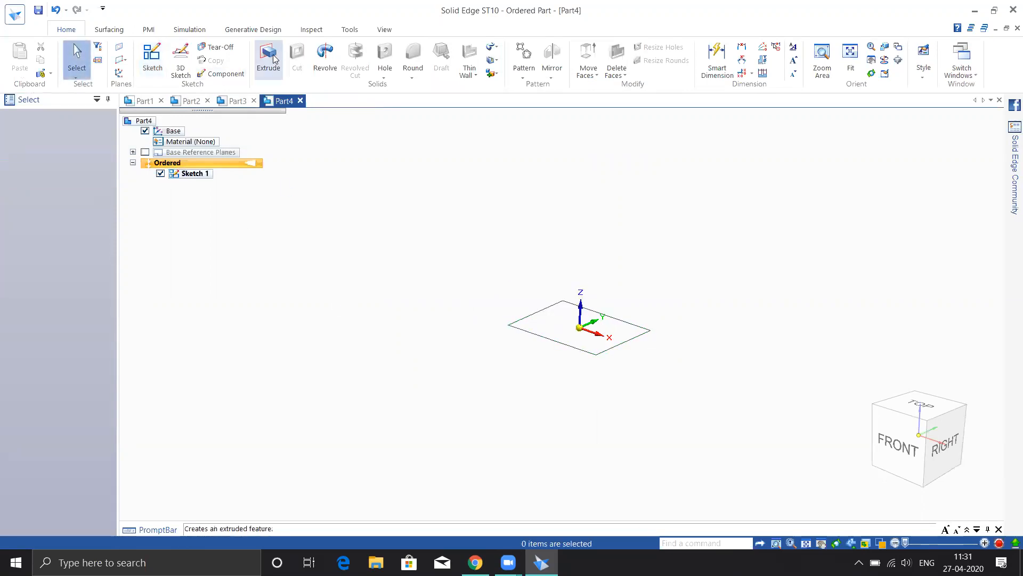
click(536, 313)
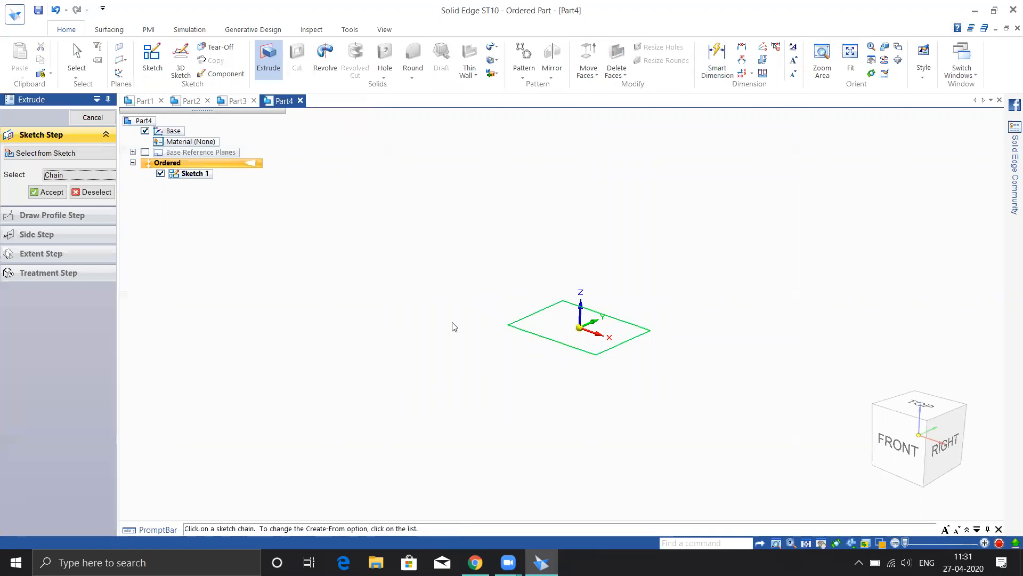
right_click(488, 241)
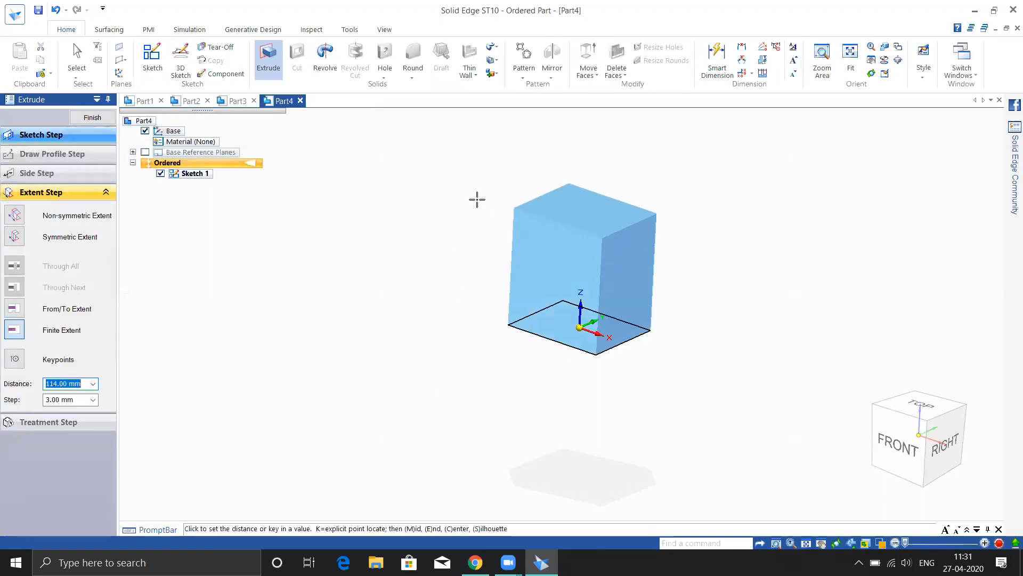
click(16, 237)
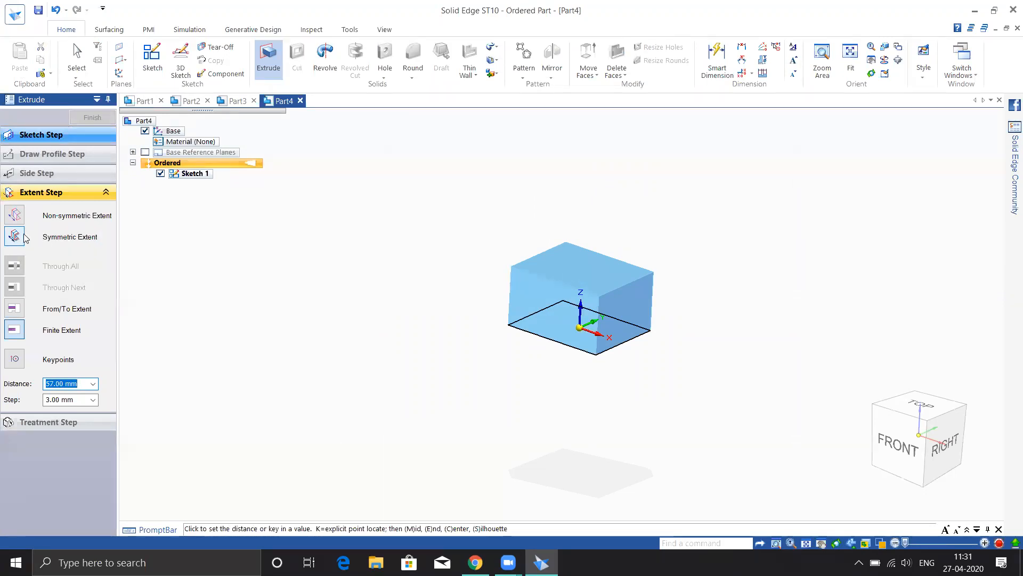
middle_drag(439, 238, 408, 233)
mouse_move(560, 212)
middle_down()
mouse_move(586, 202)
mouse_move(559, 199)
middle_up()
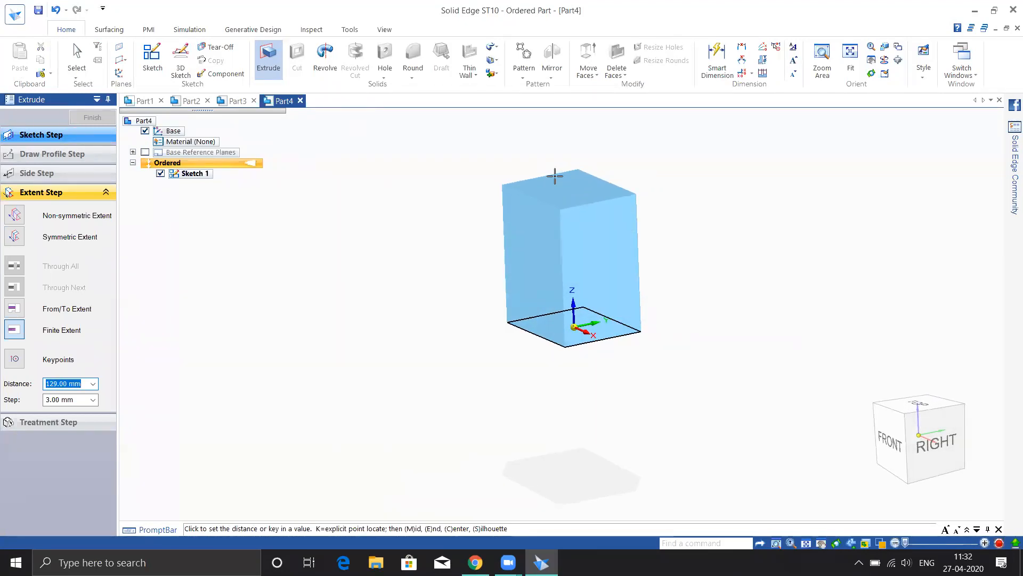
text(100)
key(Tab)
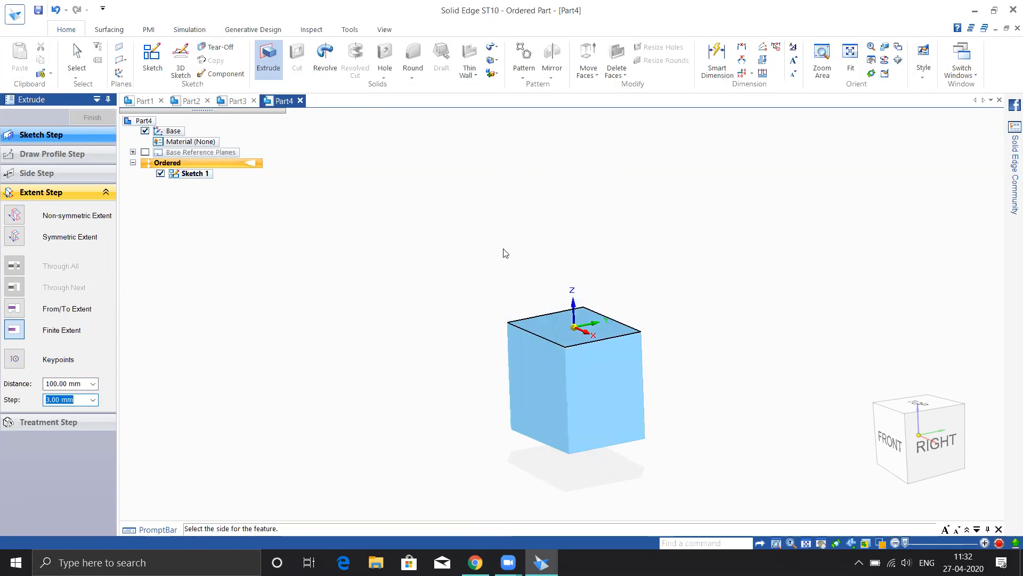
click(486, 209)
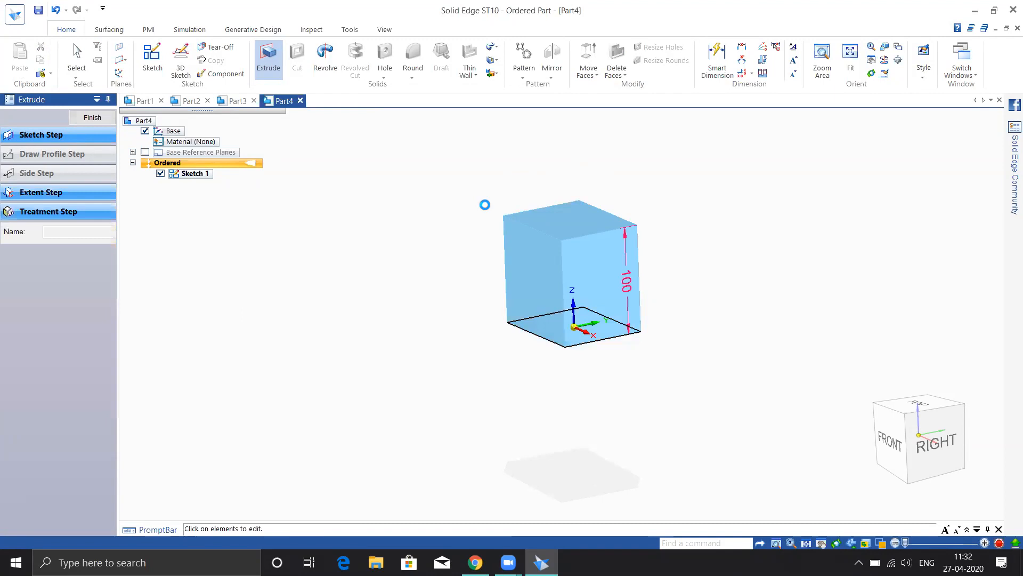
Add a Draft treatment to the extruded block.
click(57, 213)
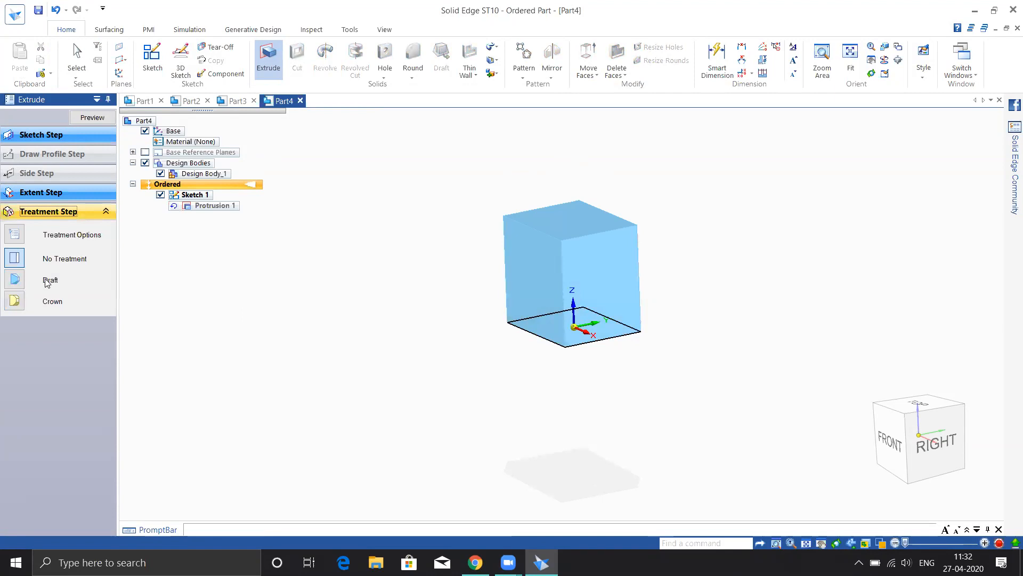
click(14, 258)
click(15, 279)
middle_drag(394, 359, 514, 350)
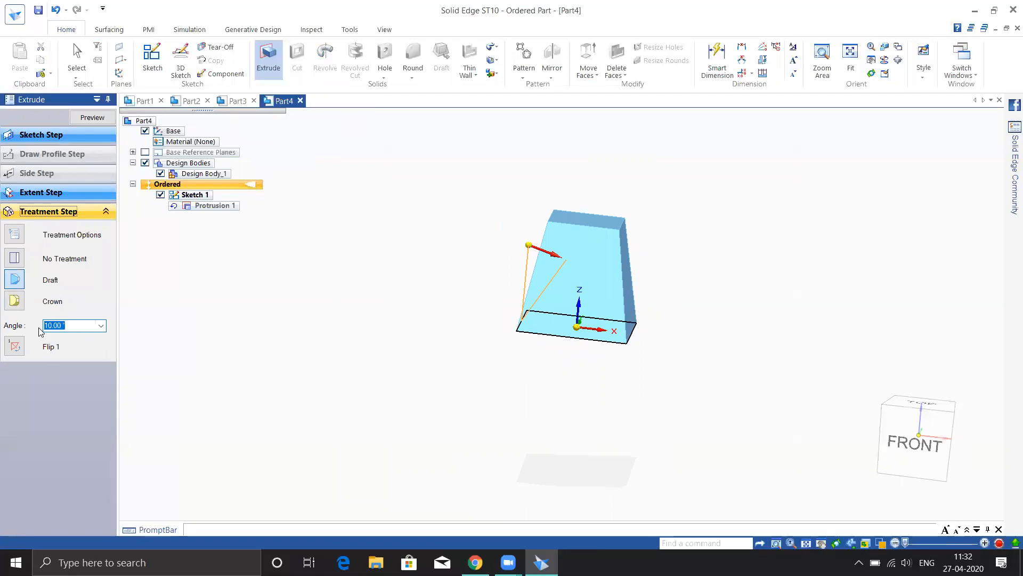
Try draft angles of 25° and 5° on the block, and apply an 8° draft.
click(101, 326)
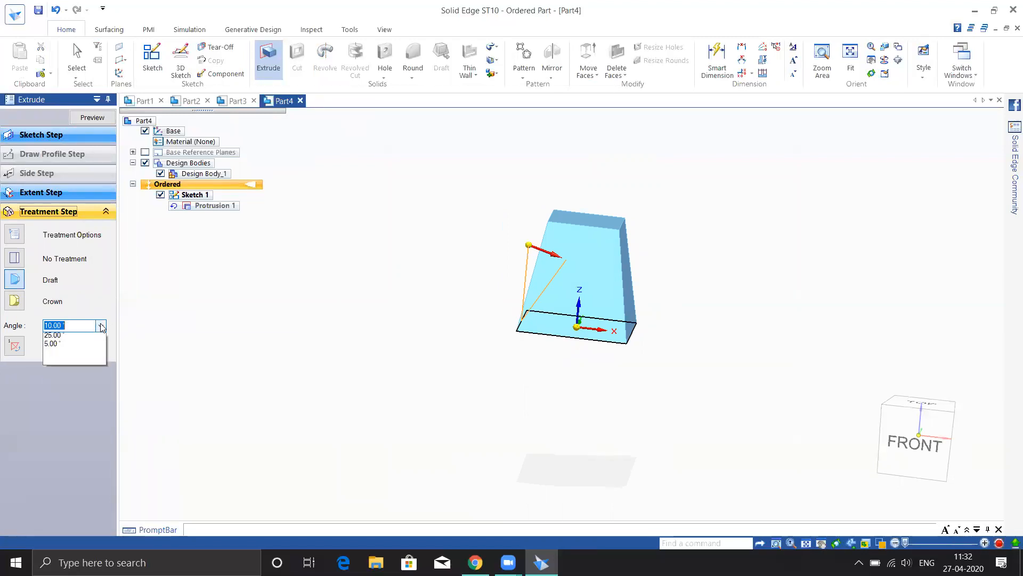
click(53, 335)
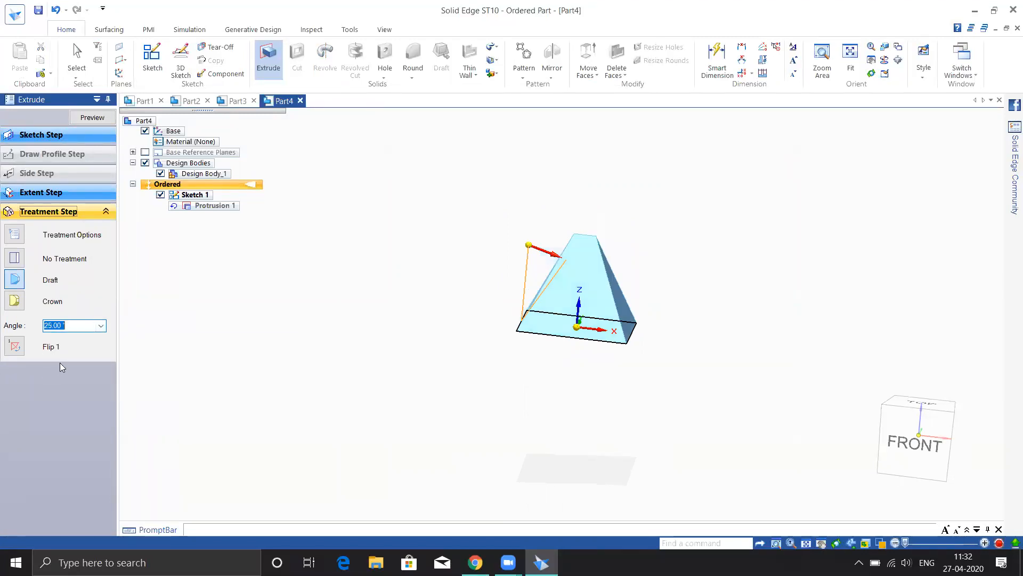
click(101, 326)
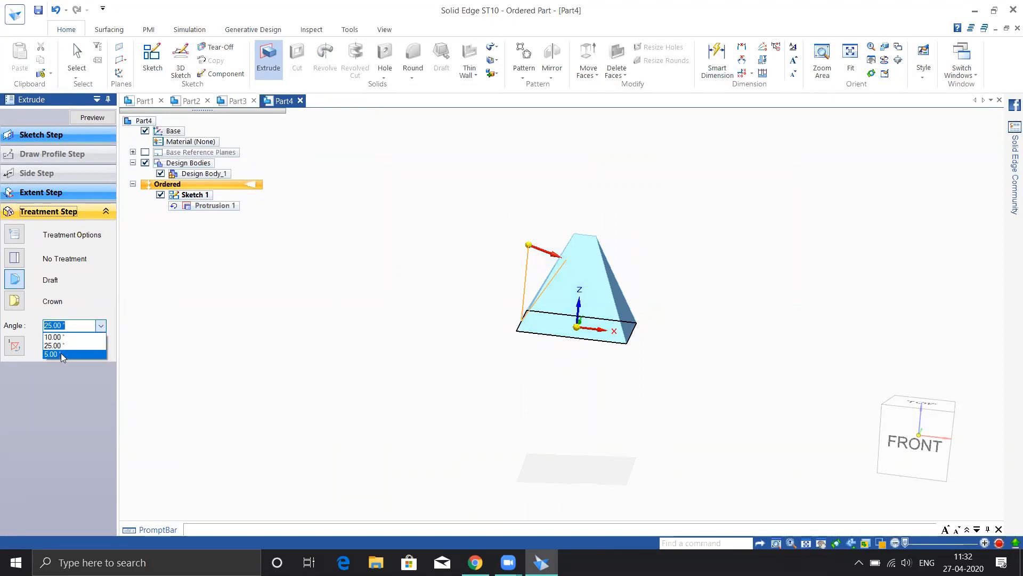
click(53, 354)
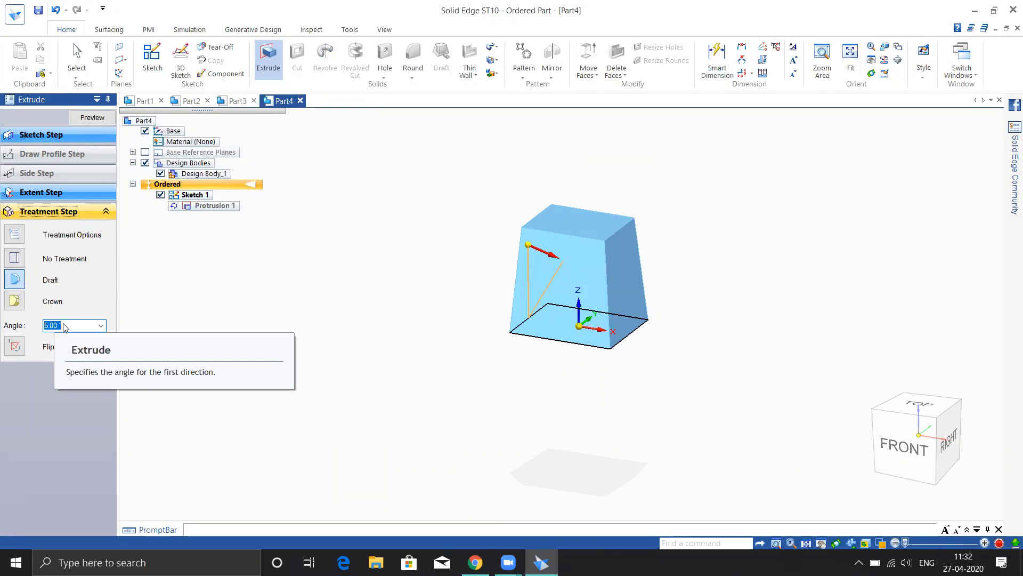
key(Return)
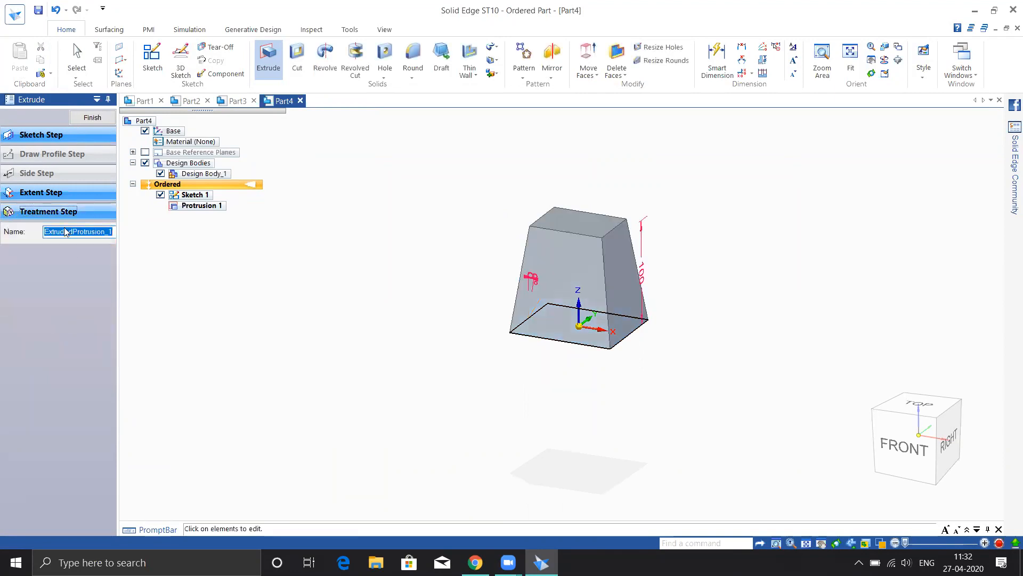
Reopen the extrusion's treatment settings and flip the draft direction back and forth, leaving the block widening toward its top.
click(56, 212)
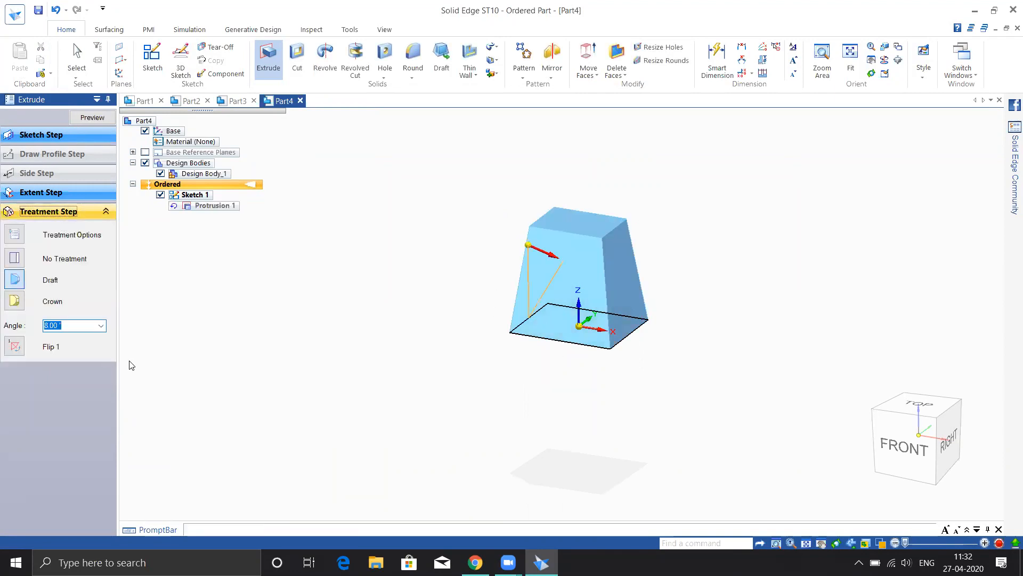
middle_drag(384, 324, 359, 347)
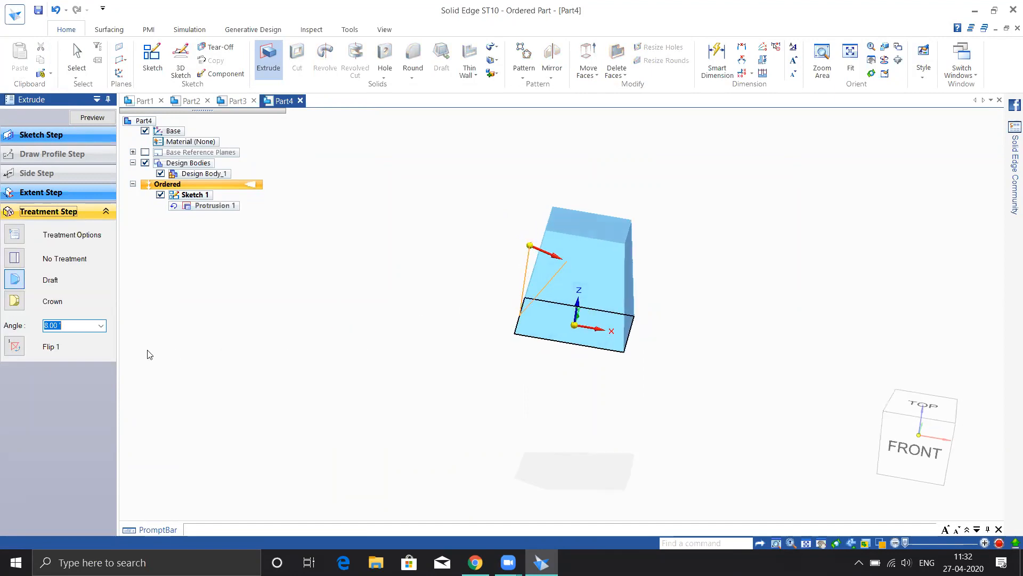
click(14, 347)
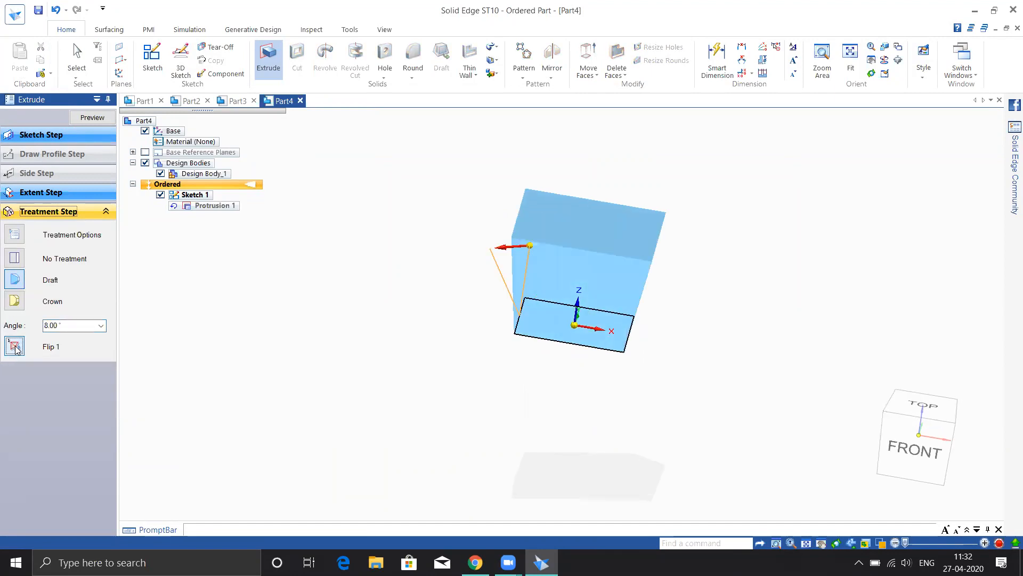
click(14, 347)
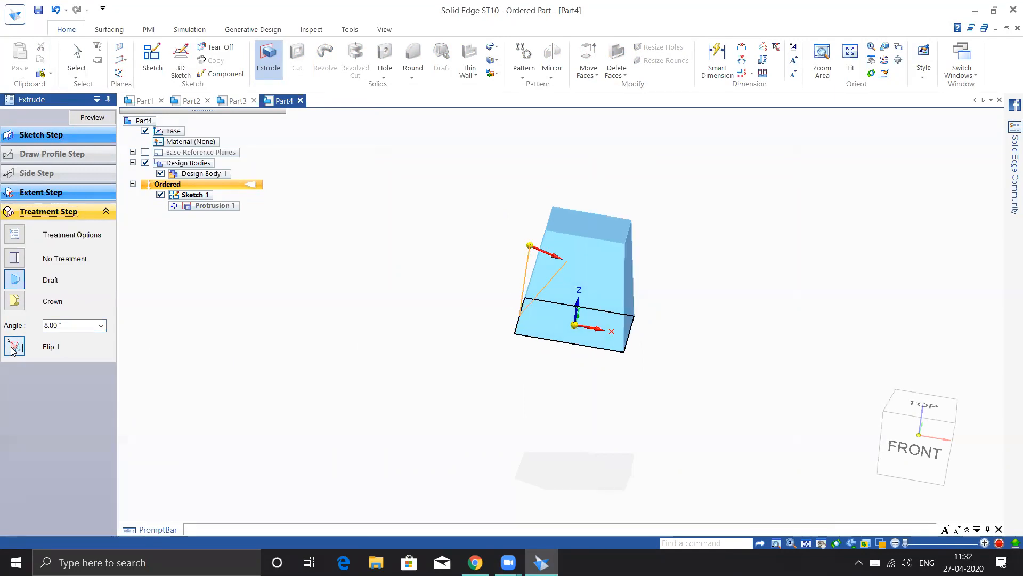
click(14, 347)
click(15, 347)
click(14, 347)
middle_drag(277, 365, 361, 349)
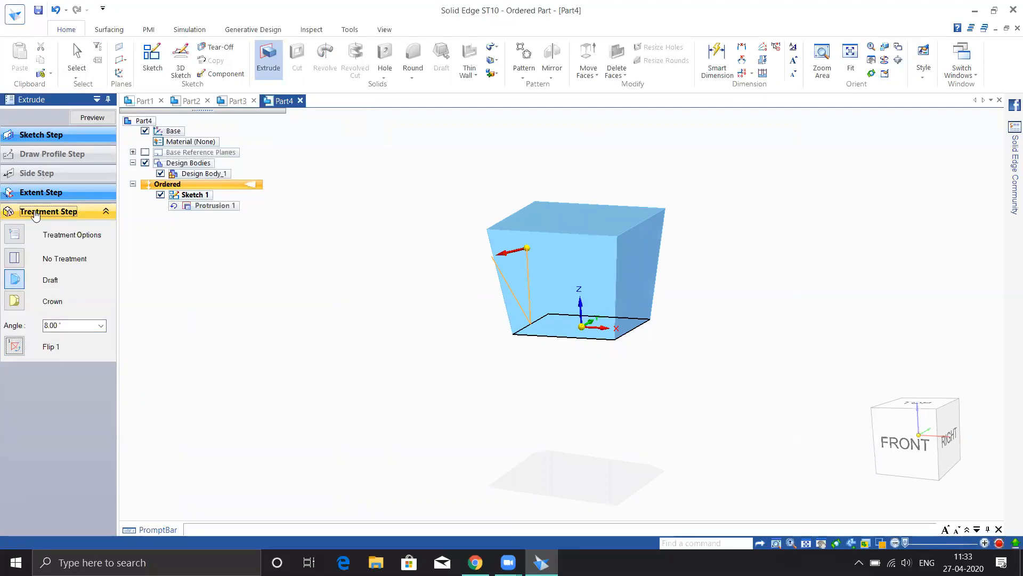
Change the block's treatment from Draft to Crown, try the No Crown option, and set the crown type to Radius.
click(14, 300)
mouse_move(417, 368)
middle_down()
mouse_move(379, 373)
mouse_move(410, 377)
middle_up()
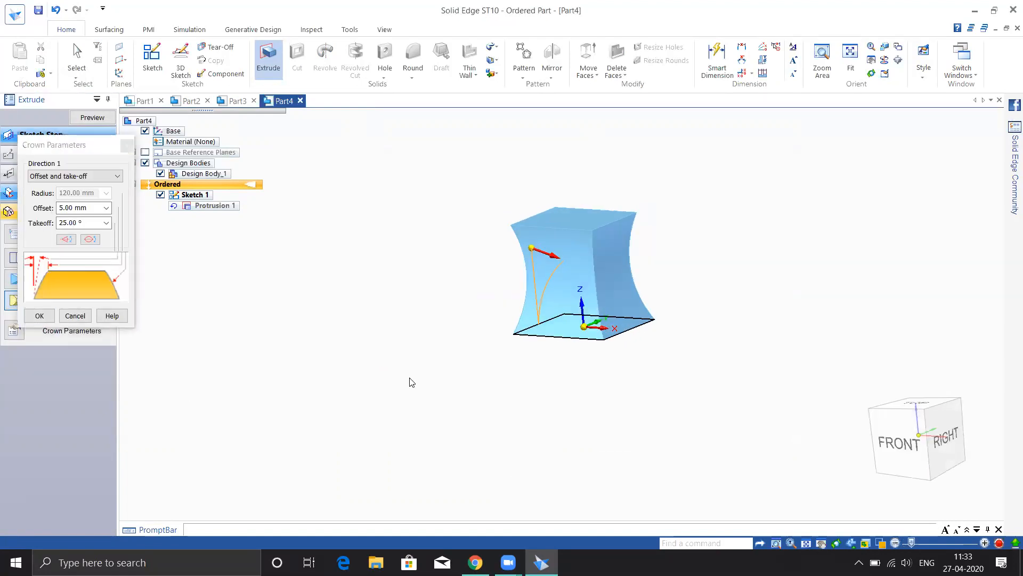
click(81, 176)
click(55, 187)
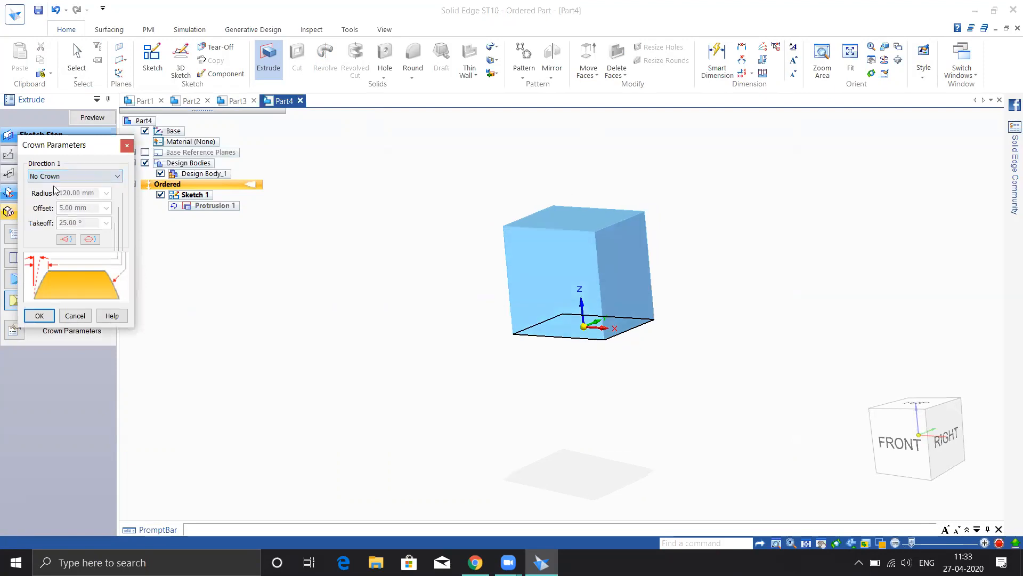
click(69, 176)
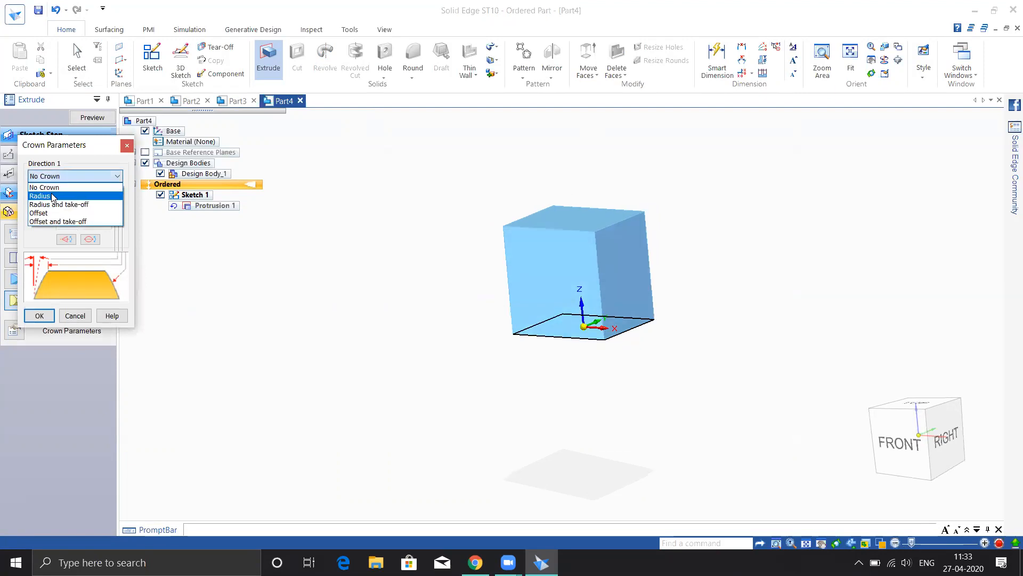
click(53, 197)
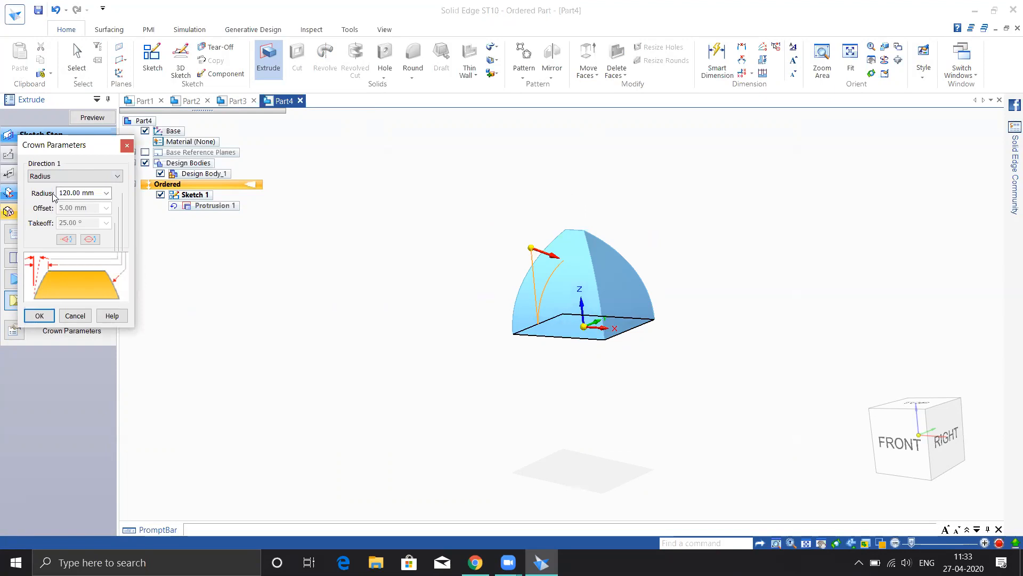
Try a crown radius of 5 mm on the block.
click(78, 193)
text(80)
key(Return)
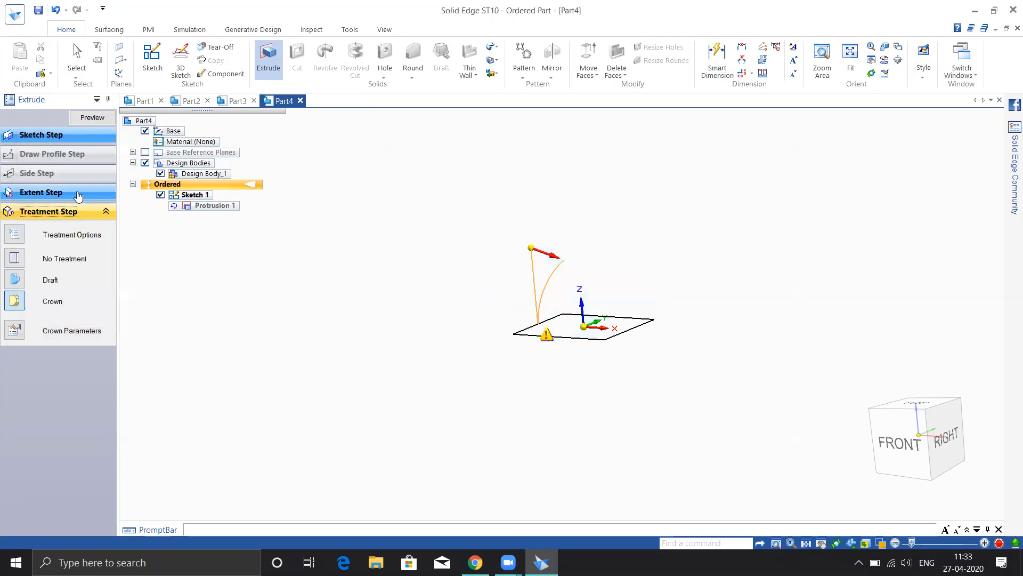
Switch the crown type to No Crown and back to Radius, and try a 20 mm radius.
click(14, 301)
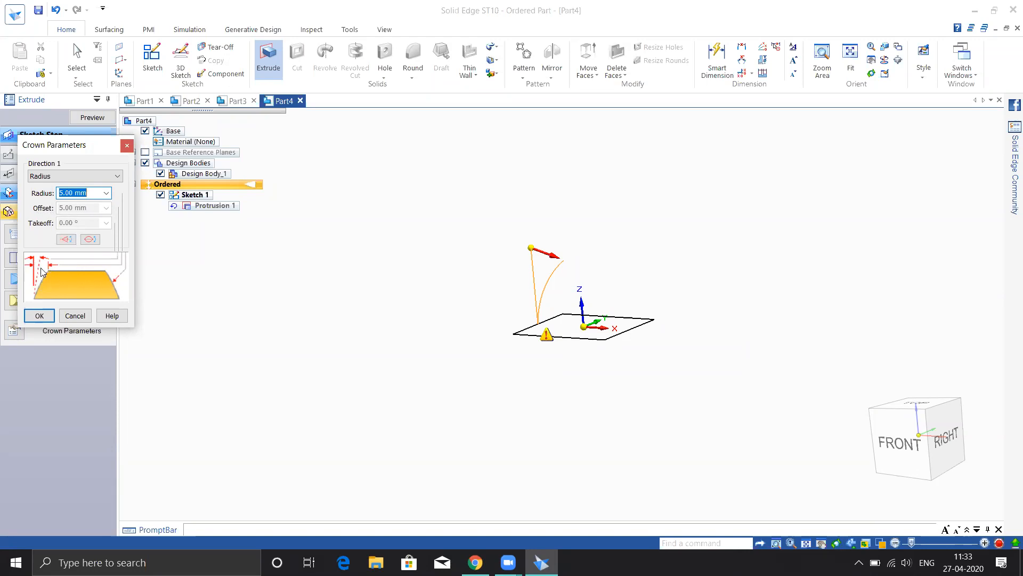
middle_drag(499, 349, 526, 329)
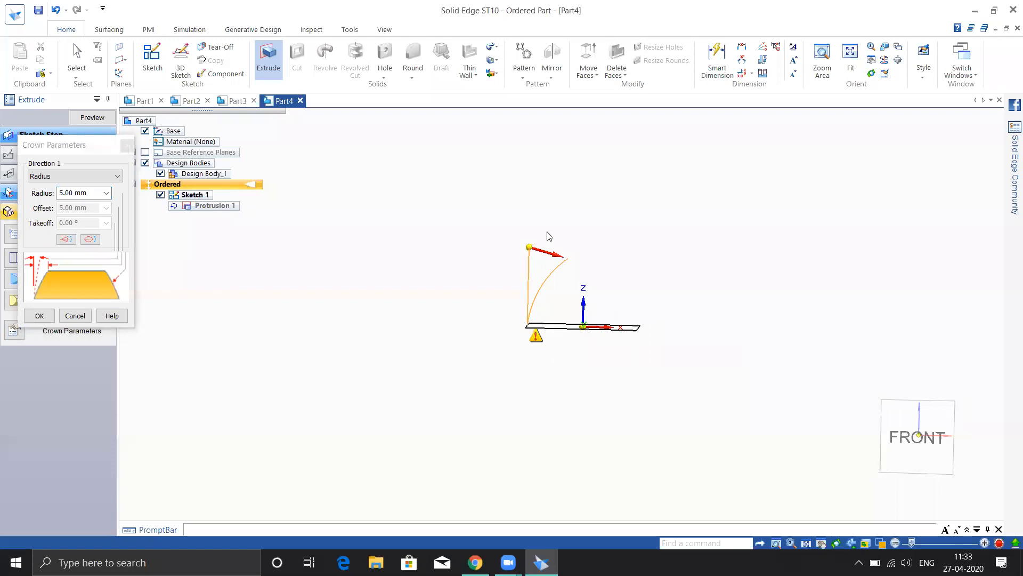
click(78, 176)
click(60, 190)
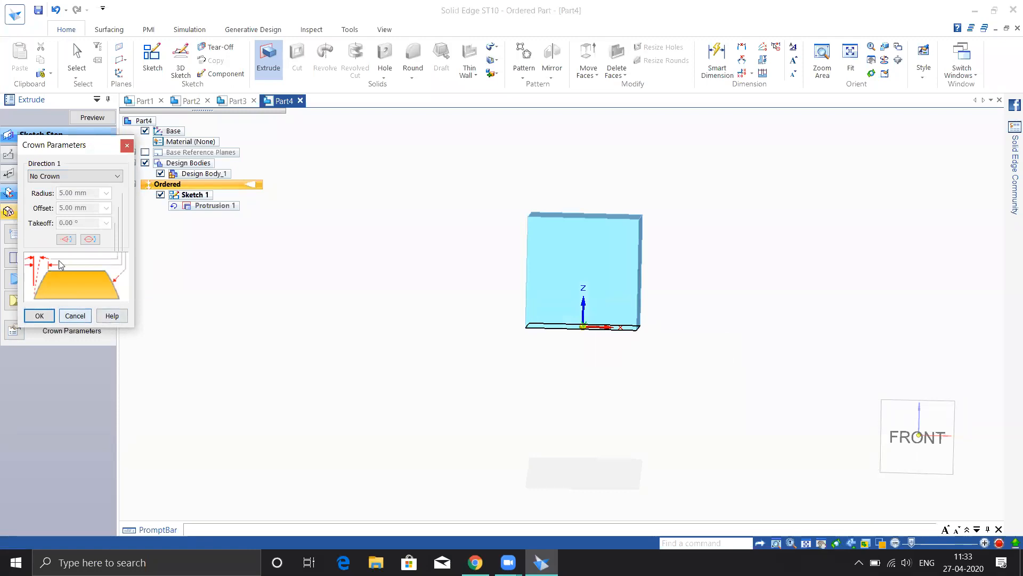
click(79, 176)
click(80, 194)
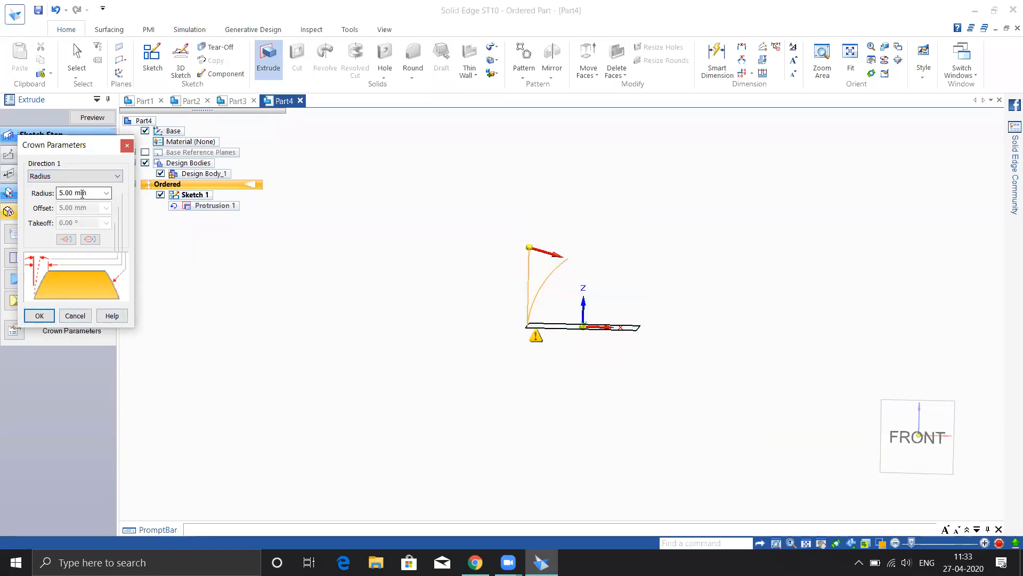
drag(91, 194, 52, 202)
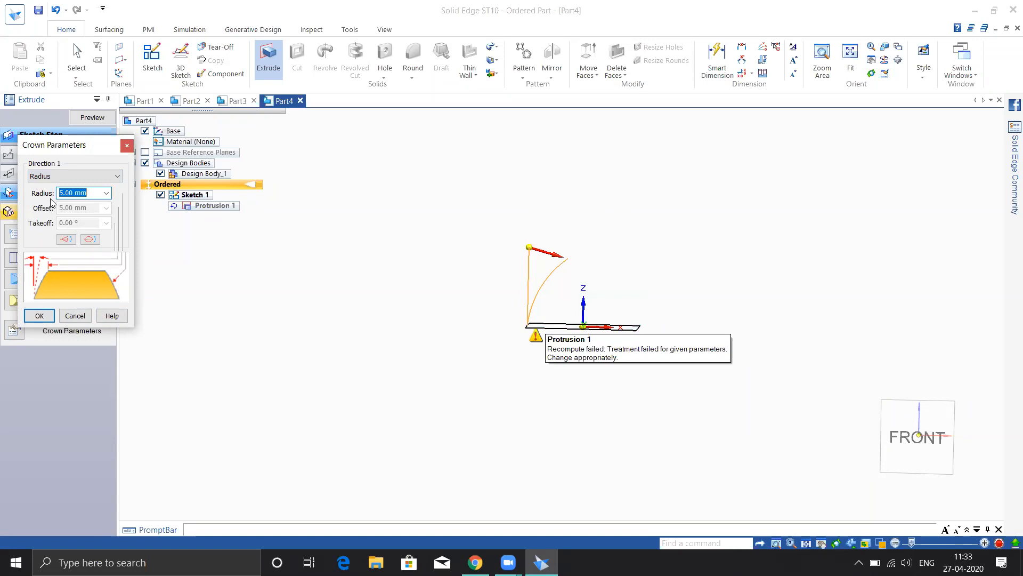
text(10)
key(Return)
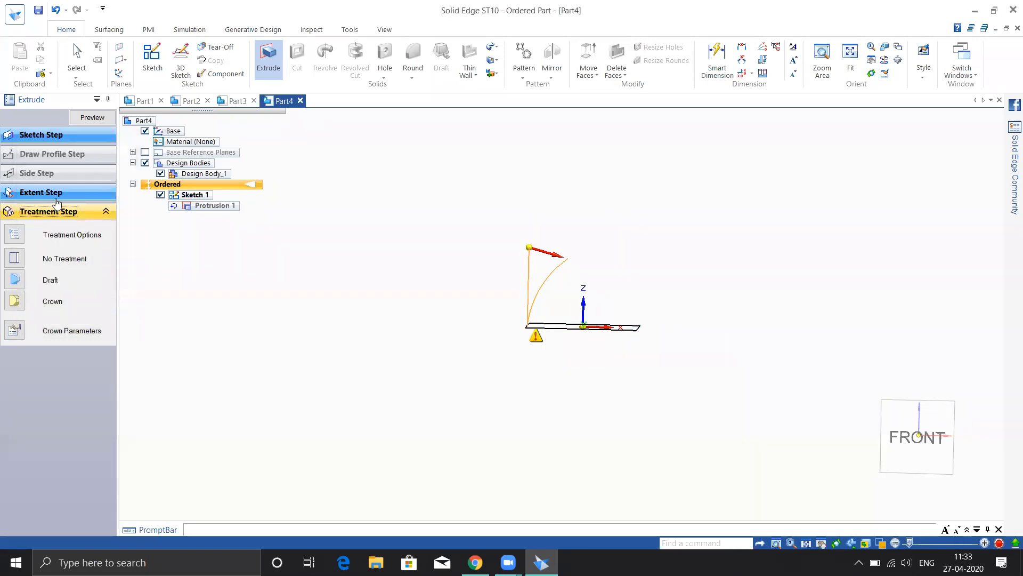
Try larger crown radii on the block, ending with a radius of 100 mm.
click(15, 301)
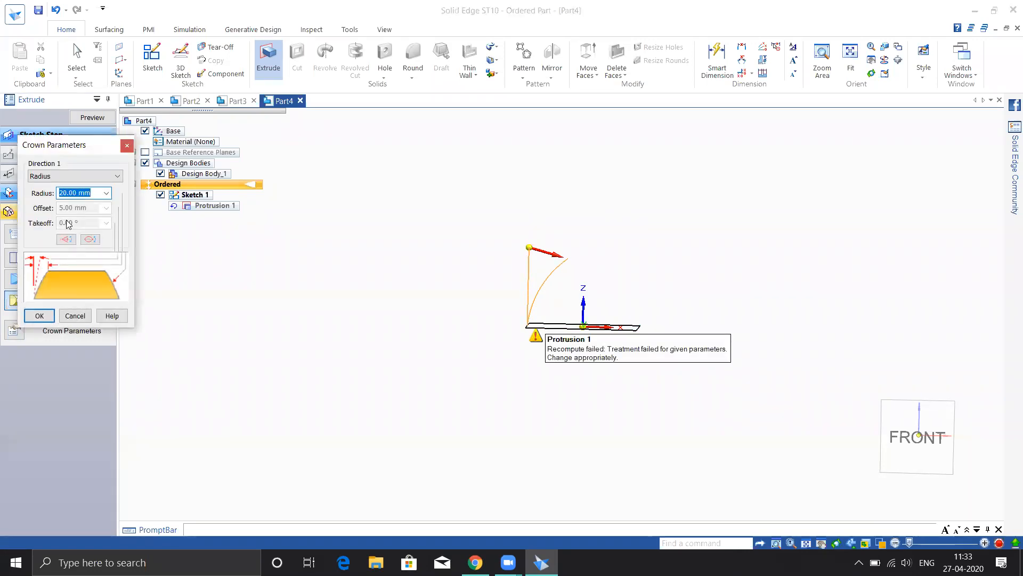
text(10)
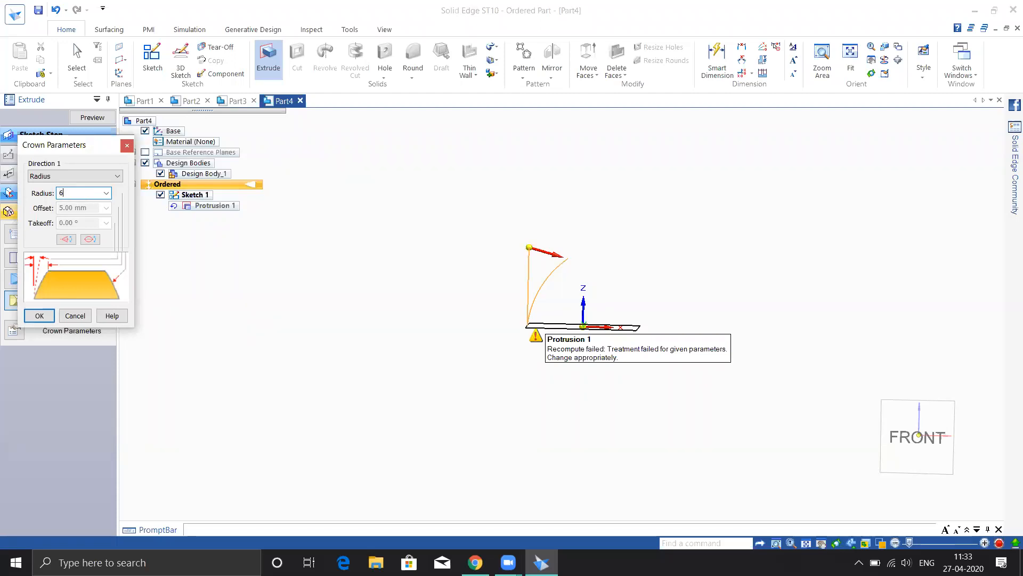
key(Return)
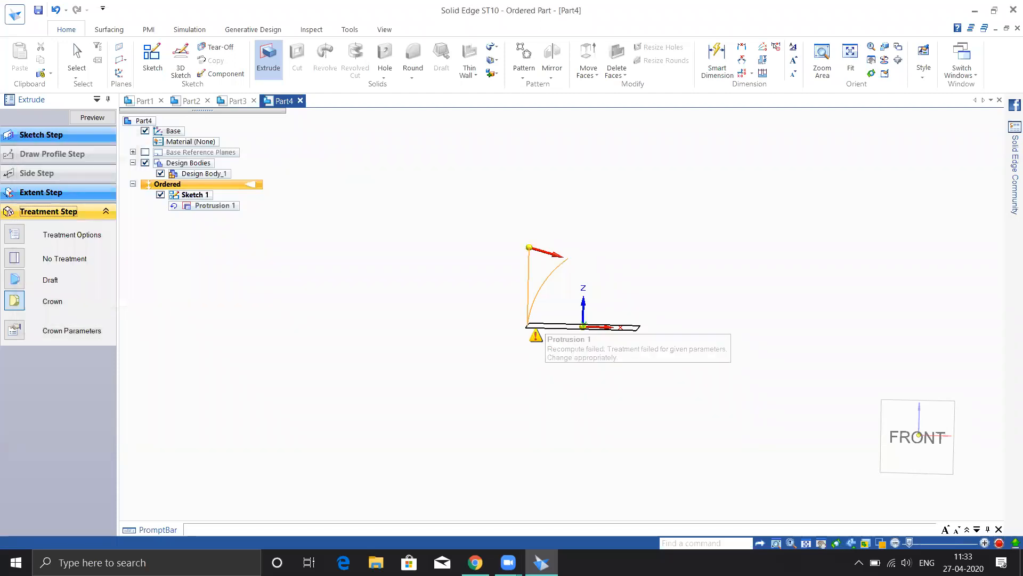
click(21, 298)
text(100)
key(Return)
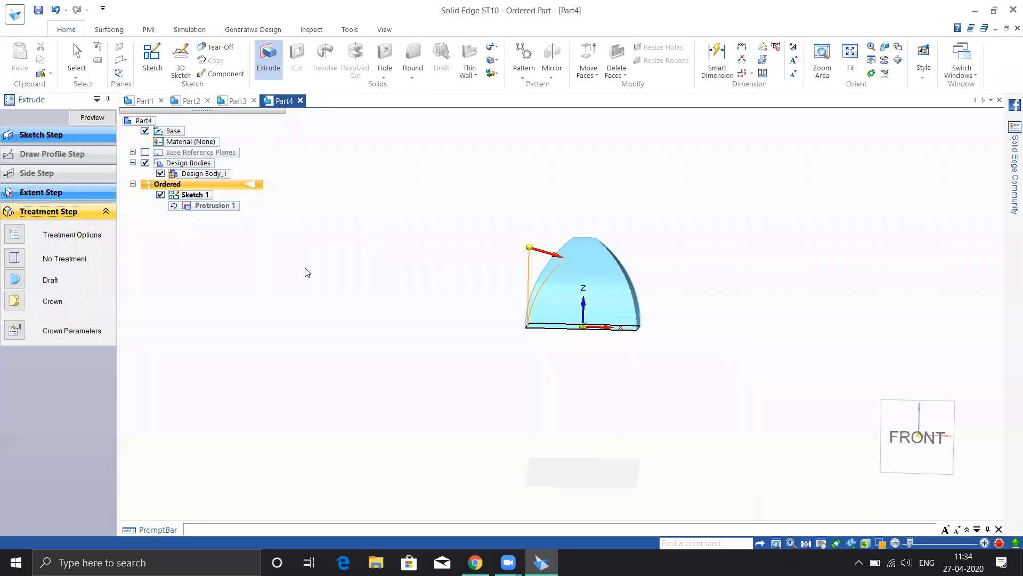
Set the crown radius to 200 mm and examine the curved block from the front.
middle_drag(484, 360, 422, 361)
click(14, 302)
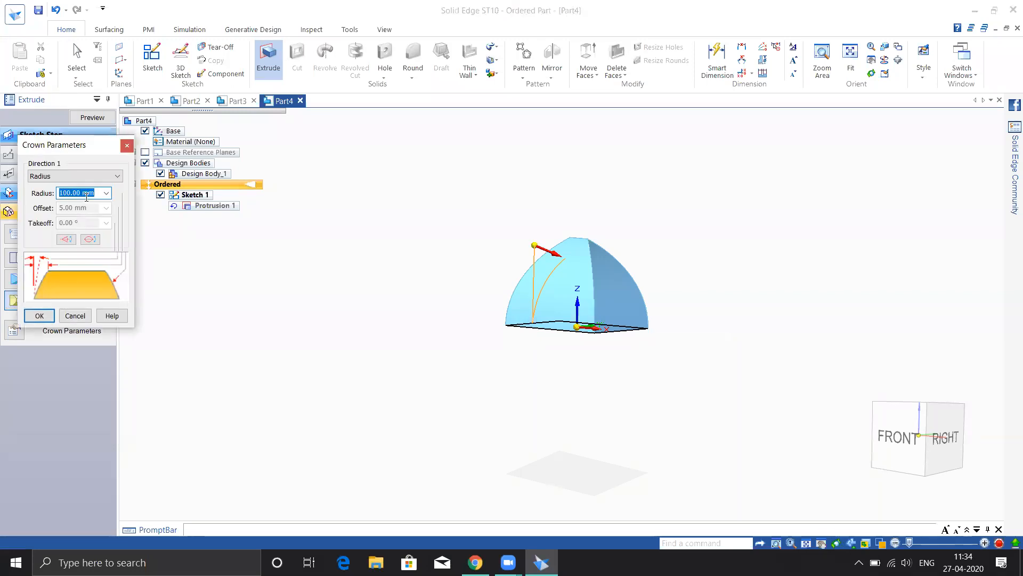
text(200)
key(Return)
middle_drag(418, 321, 479, 320)
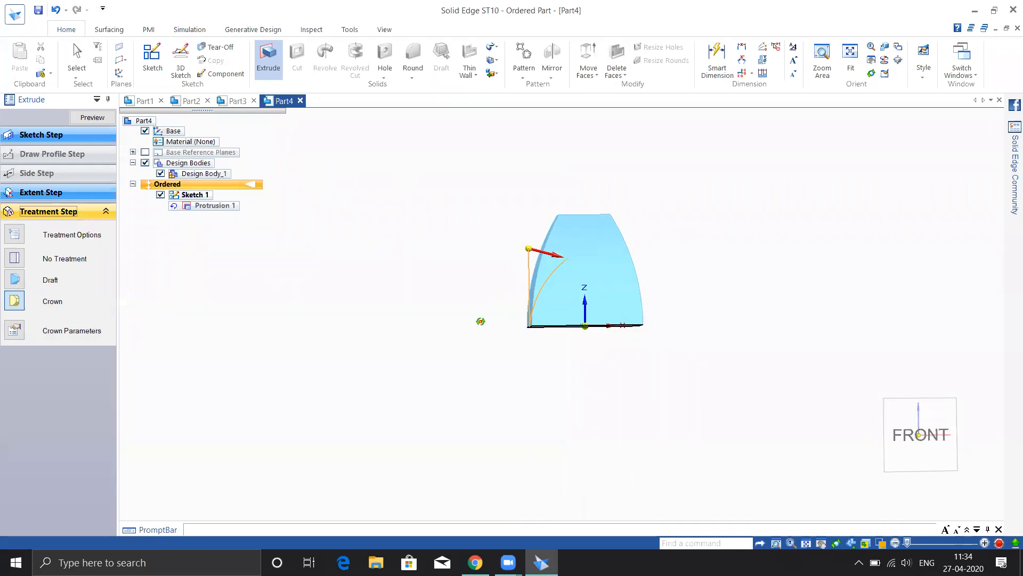
scroll(606, 319, up, 2)
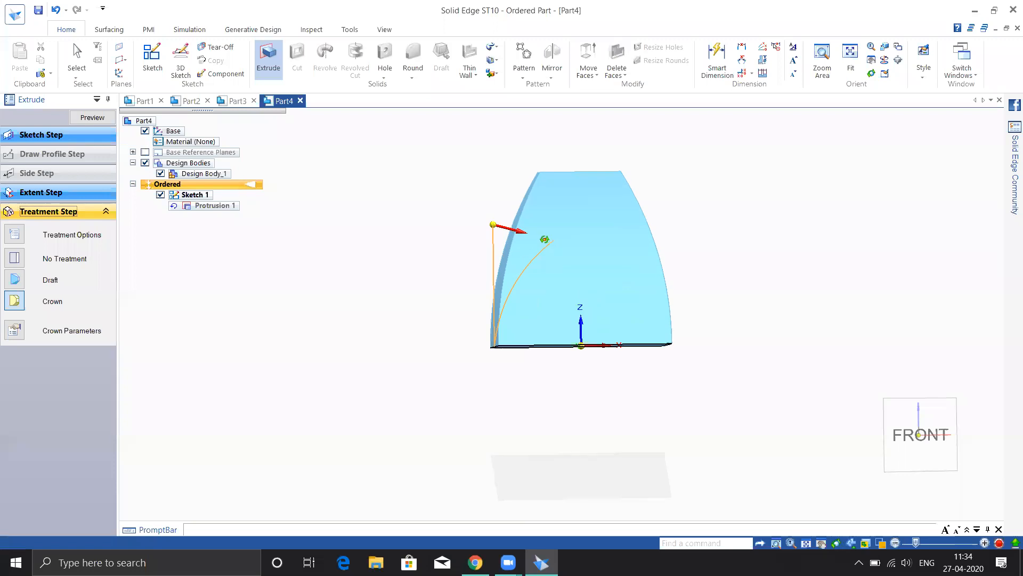
mouse_move(681, 380)
middle_down()
mouse_move(670, 397)
mouse_move(691, 374)
middle_up()
shift+middle_drag(723, 338, 729, 416)
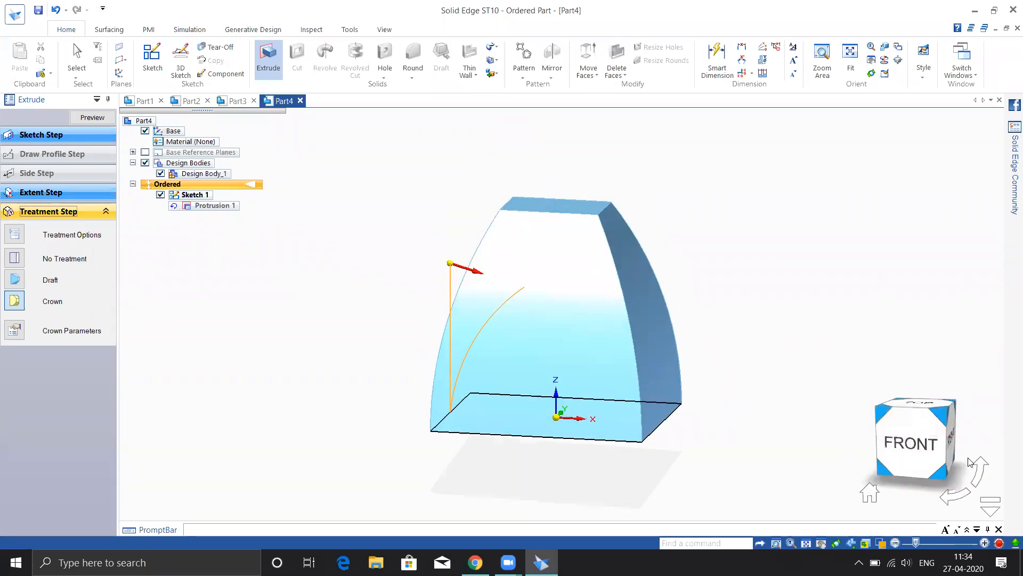
click(912, 444)
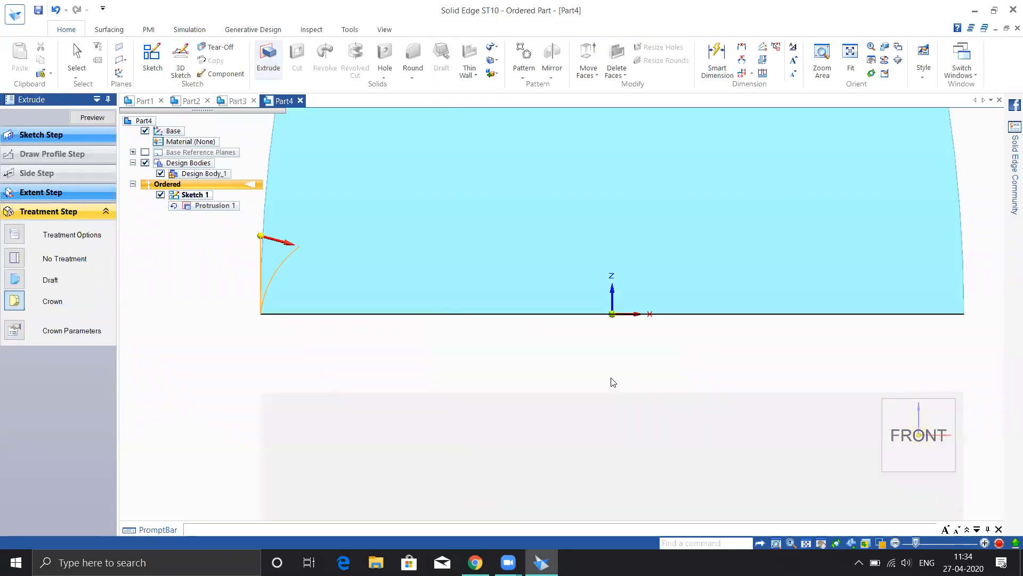
scroll(709, 195, up, 2)
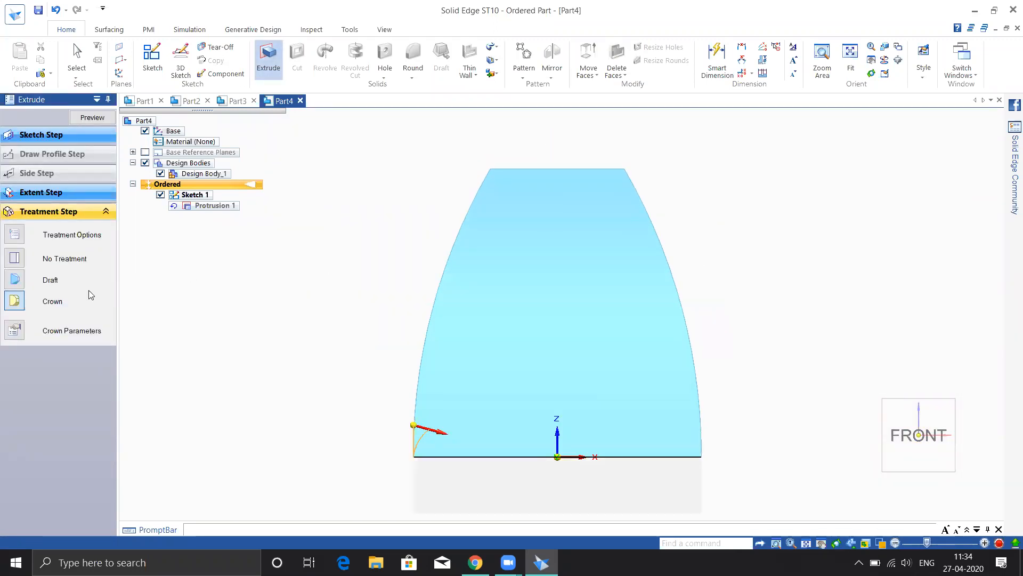
Change the crown type to Radius and take-off, with a take-off angle of 10°.
click(15, 302)
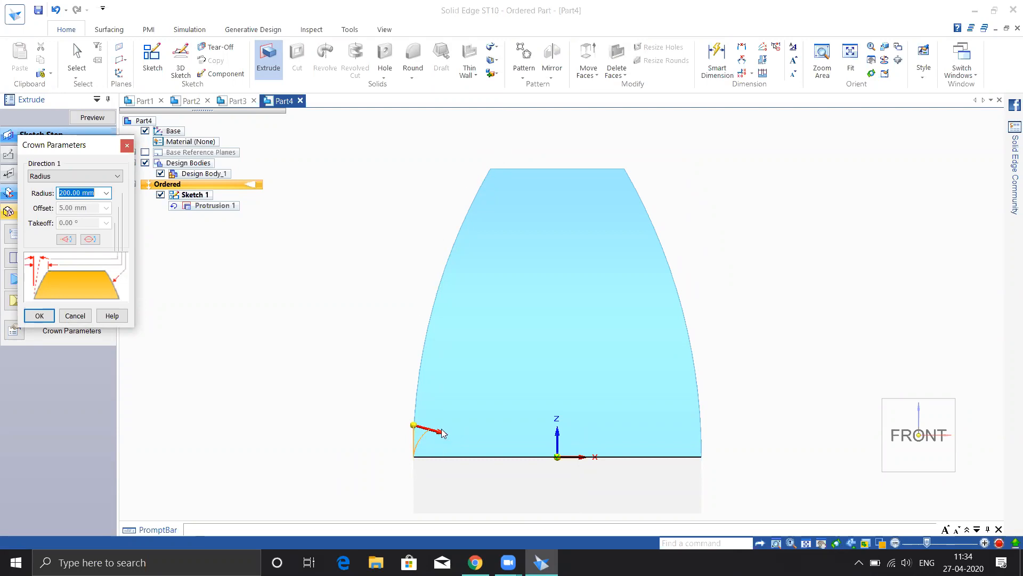
click(109, 176)
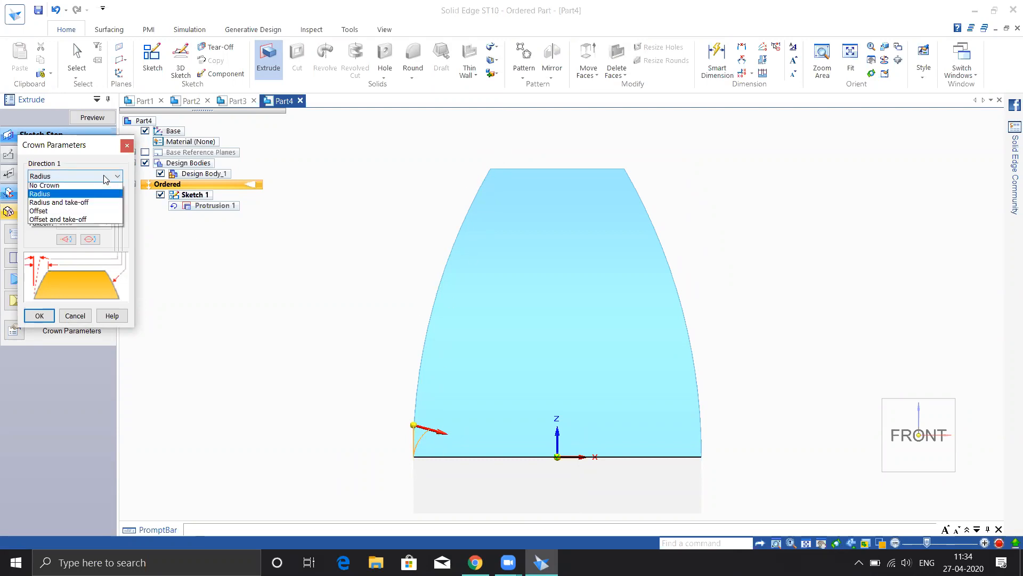
click(72, 205)
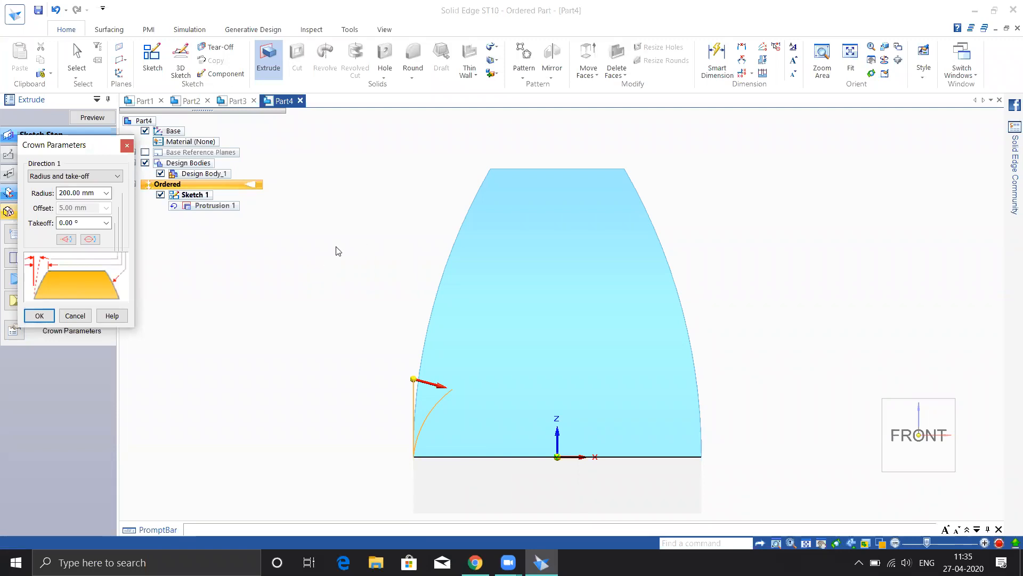
click(68, 222)
text(10)
key(Return)
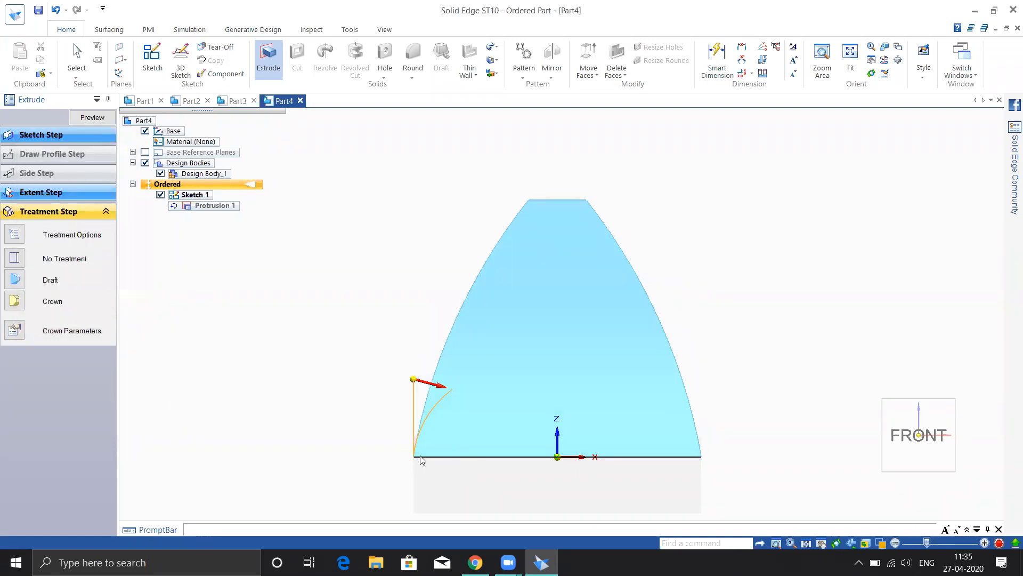
Change the crown type to Offset with an offset of 10 mm.
click(15, 301)
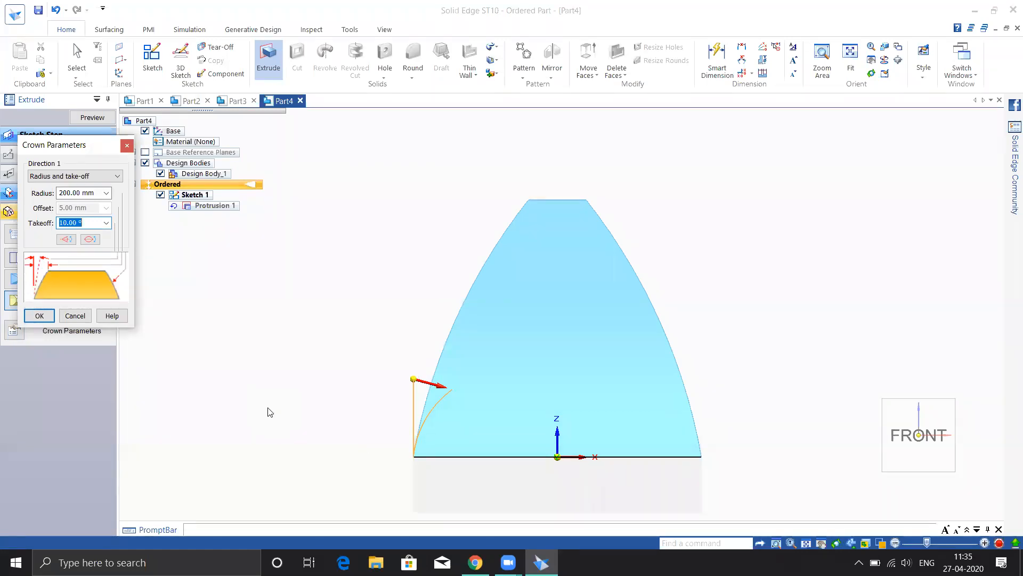
click(62, 177)
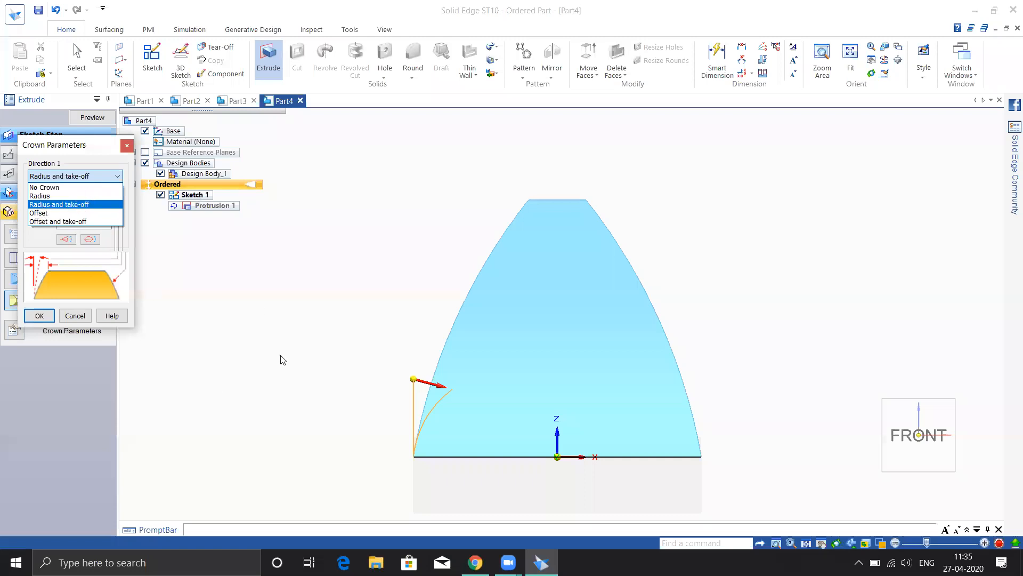
key(Down)
key(Return)
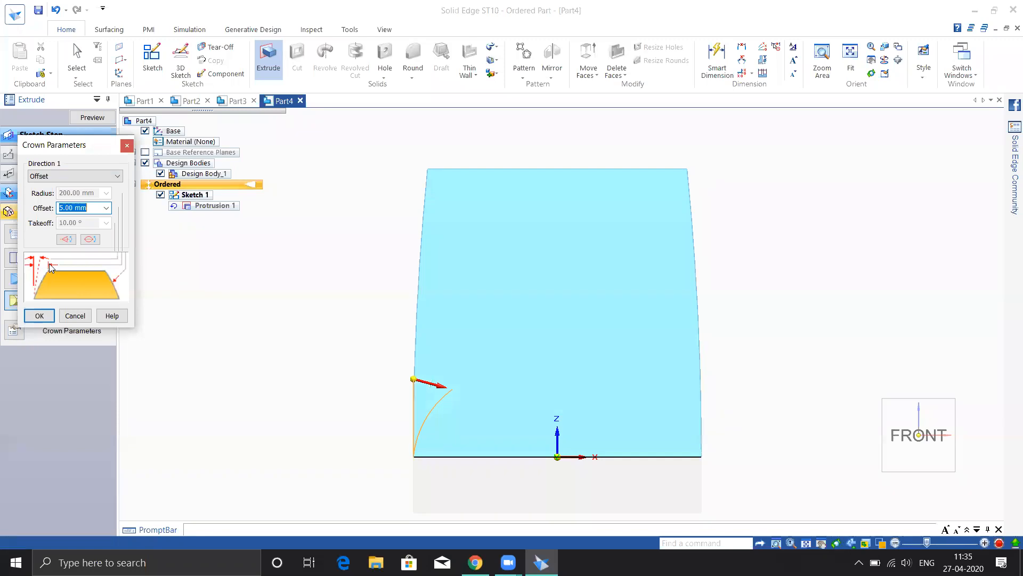
text(10)
key(Return)
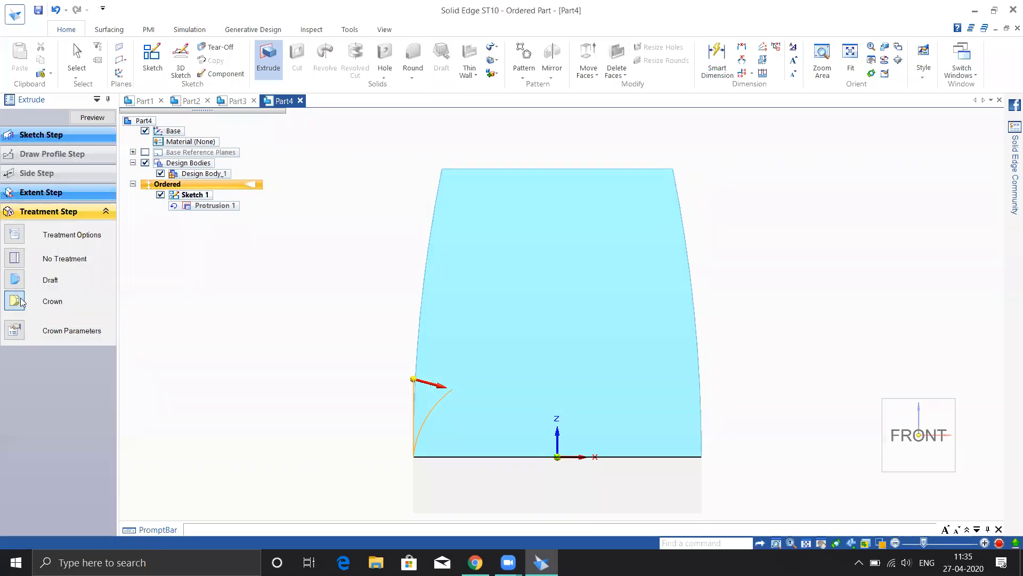
Set the crown offset to 20 mm.
click(75, 213)
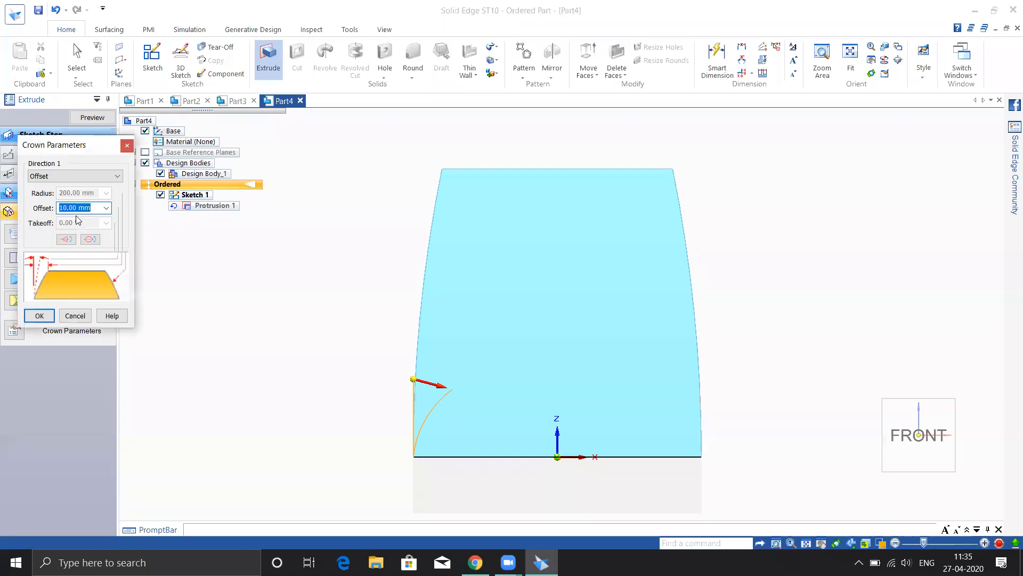
text(20)
key(Return)
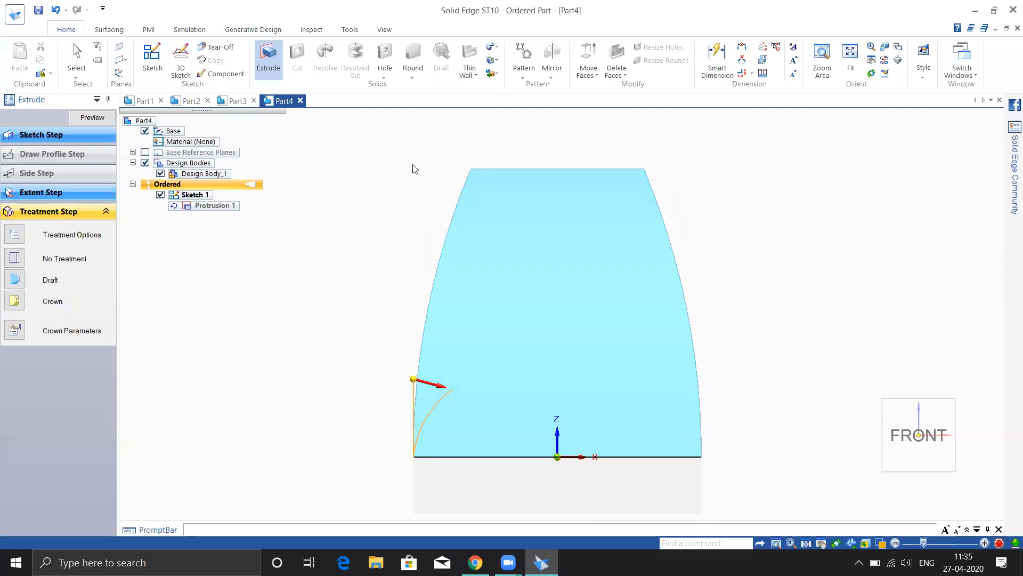
Change the crown type to Offset and take-off, with a take-off angle of 10°.
click(14, 302)
click(75, 177)
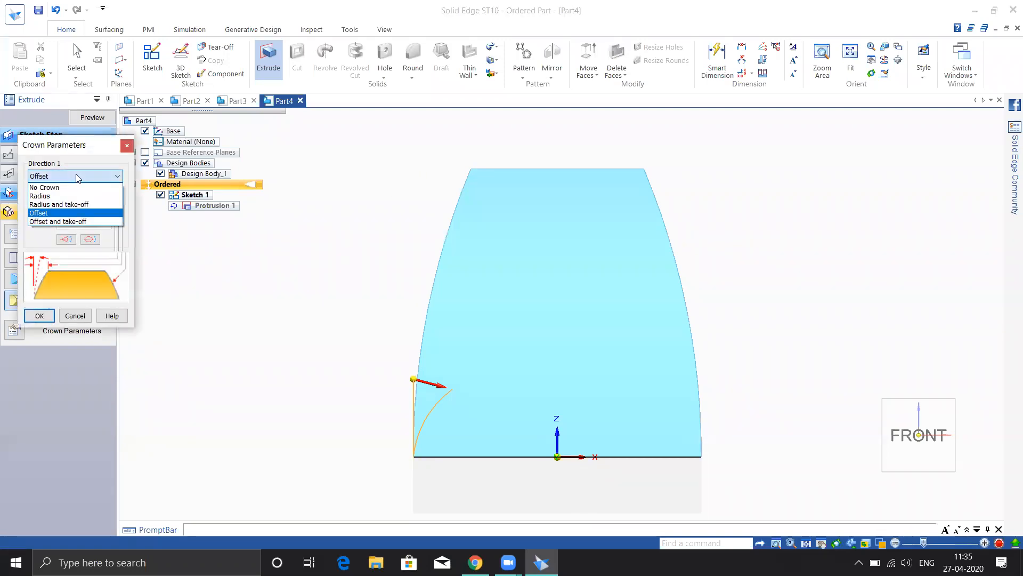
click(52, 222)
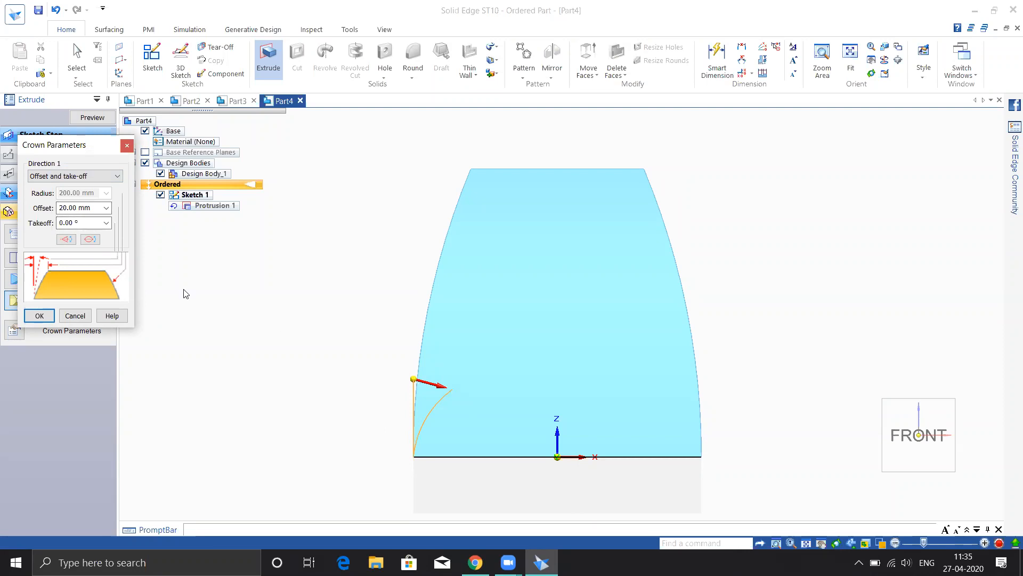
drag(80, 223, 39, 223)
text(10)
key(Return)
Reopen the crown parameters and set the offset to 35 mm.
click(15, 329)
drag(85, 208, 49, 205)
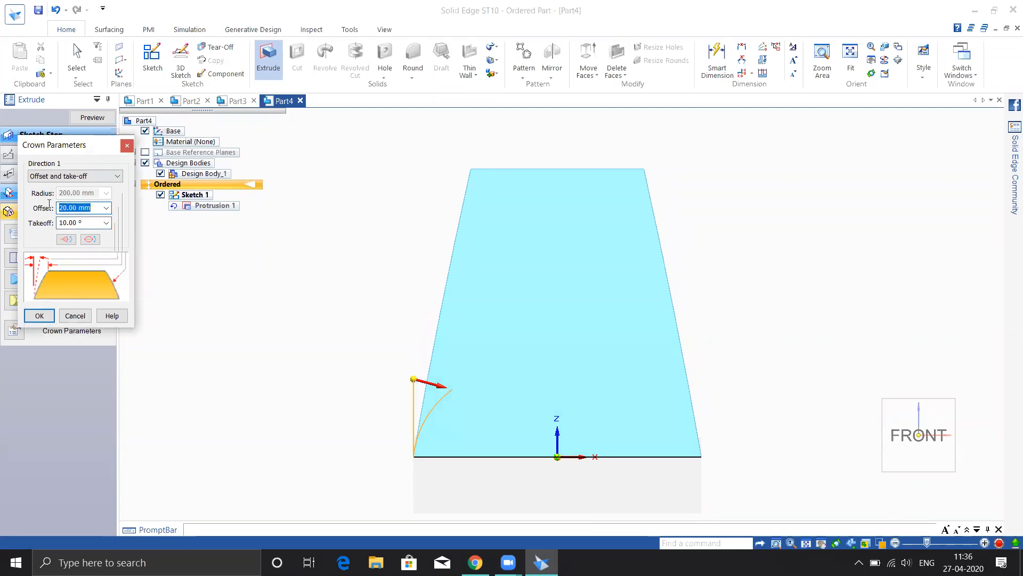
text(35)
key(Return)
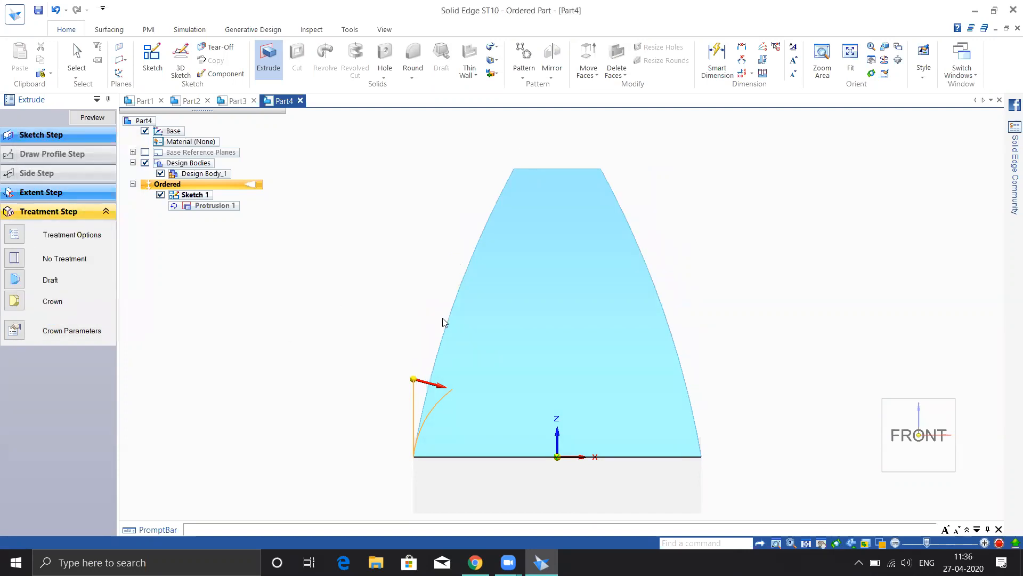
Reopen the crown parameters and change the crown type to Radius.
click(14, 301)
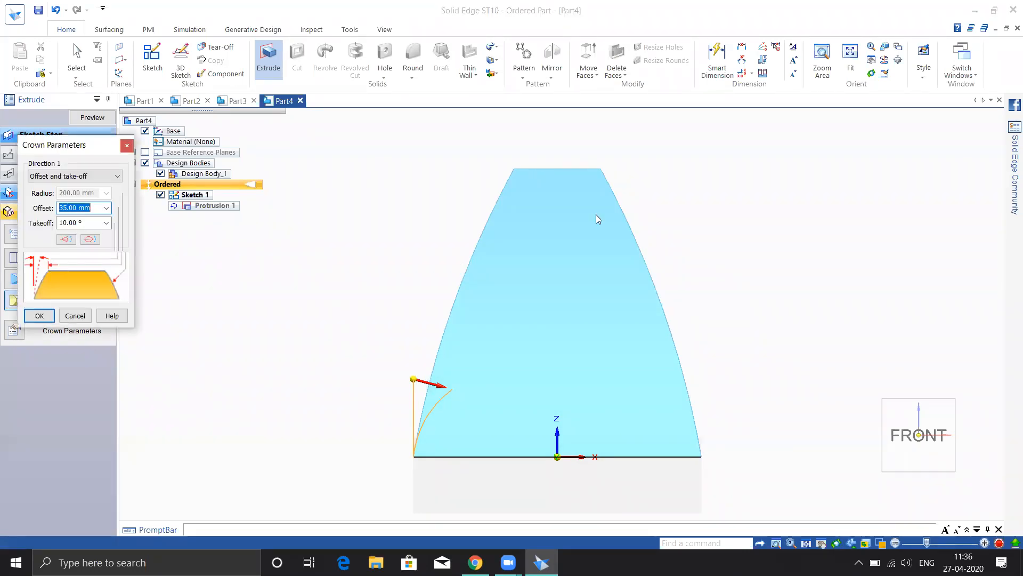
click(85, 177)
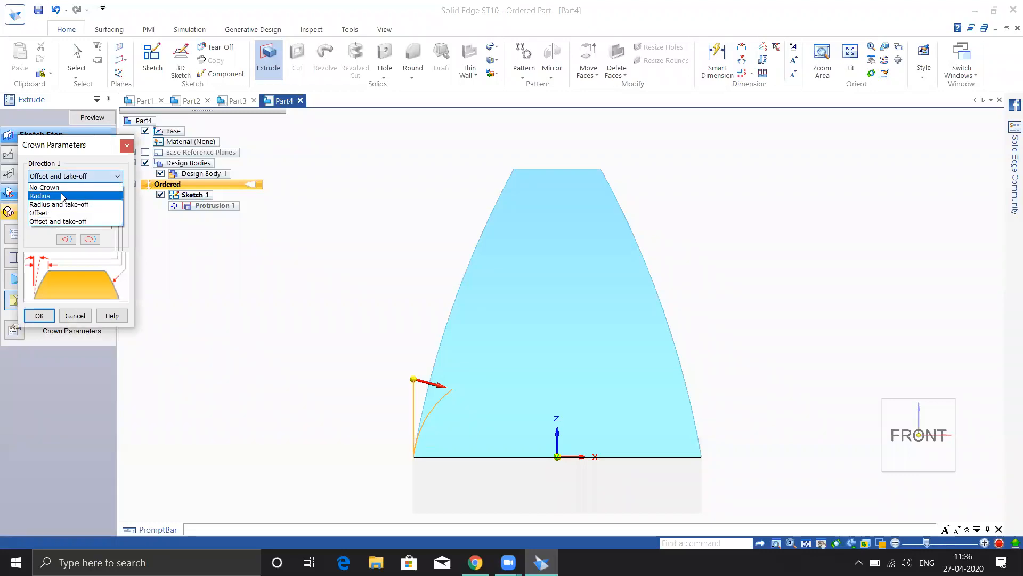
click(81, 198)
click(82, 192)
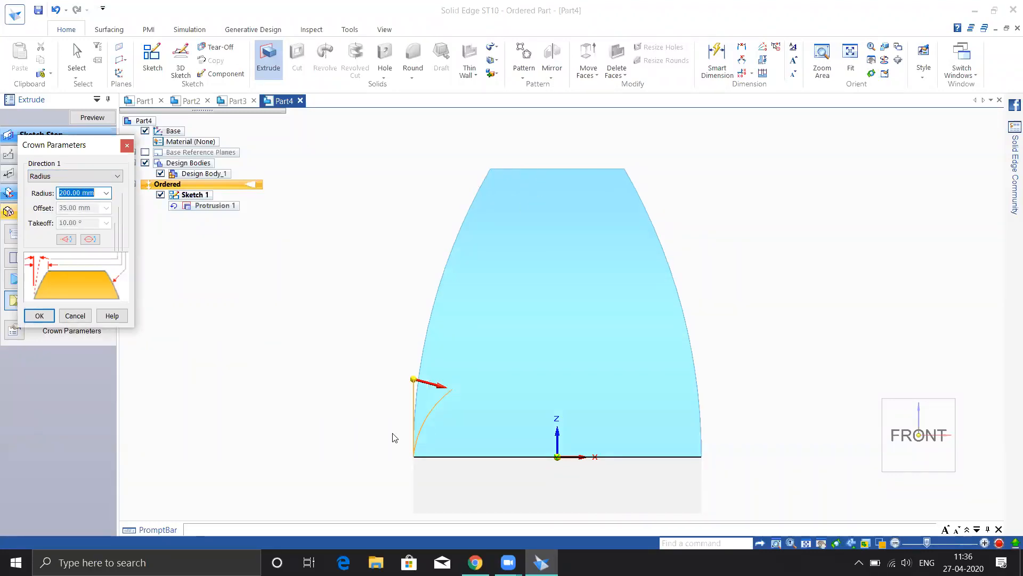
Change the crown type to Radius and take-off, and try flipping the crown side outward and back inward.
click(86, 176)
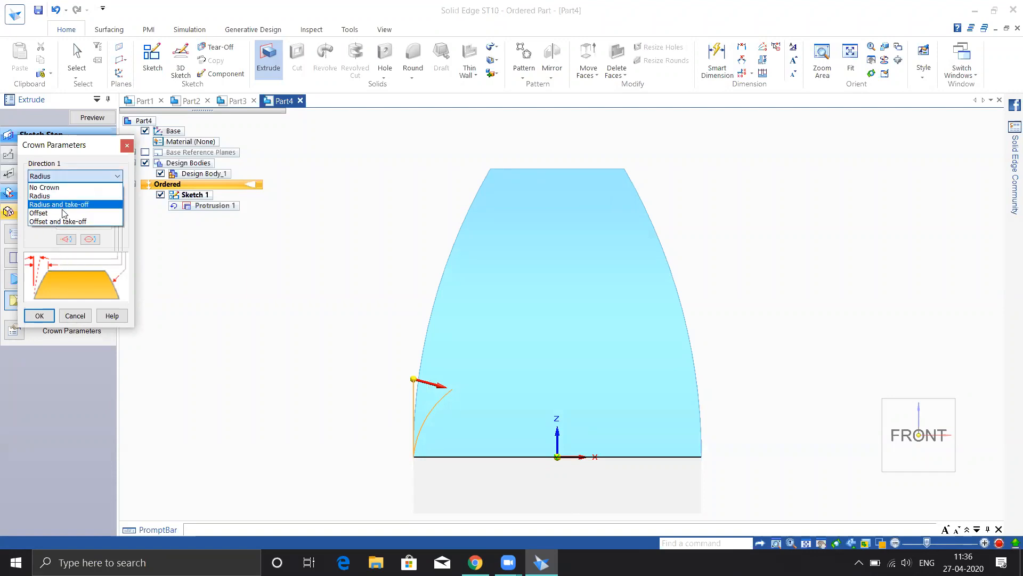
click(66, 210)
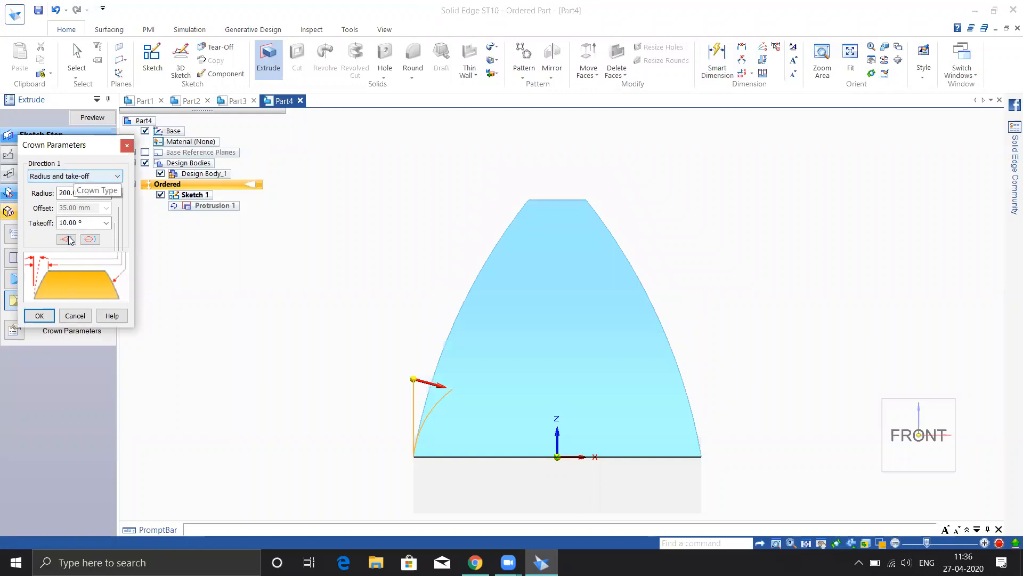
middle_drag(680, 335, 614, 384)
middle_drag(816, 388, 680, 386)
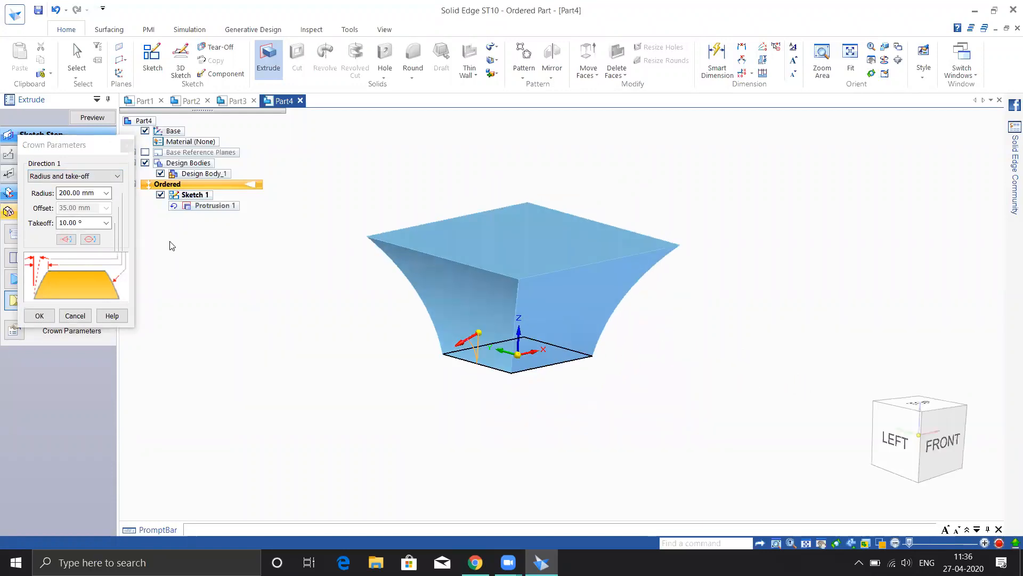
click(65, 240)
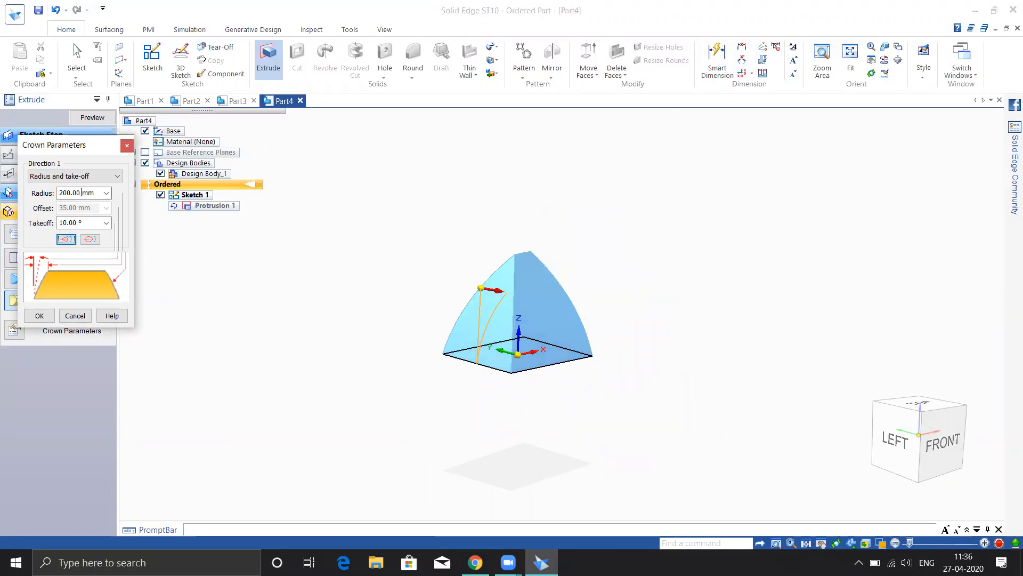
Set the crown's take-off angle to 5° and accept the parameters.
drag(89, 226, 50, 222)
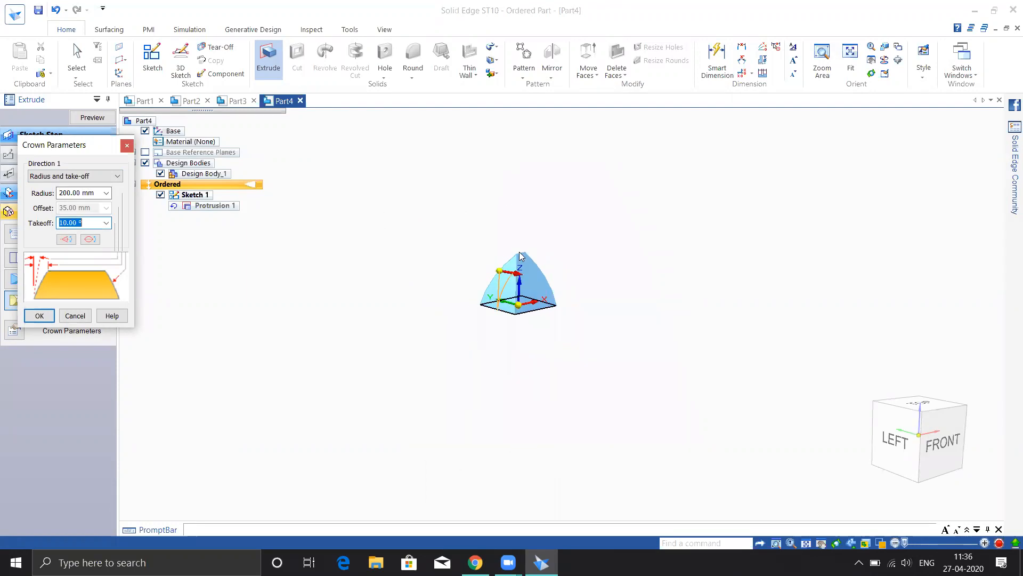
scroll(520, 246, up, 3)
text(5)
key(Return)
Try flipping the crown's curvature between concave and convex in the crown parameters, and cancel the dialog.
middle_drag(693, 327, 764, 337)
click(14, 331)
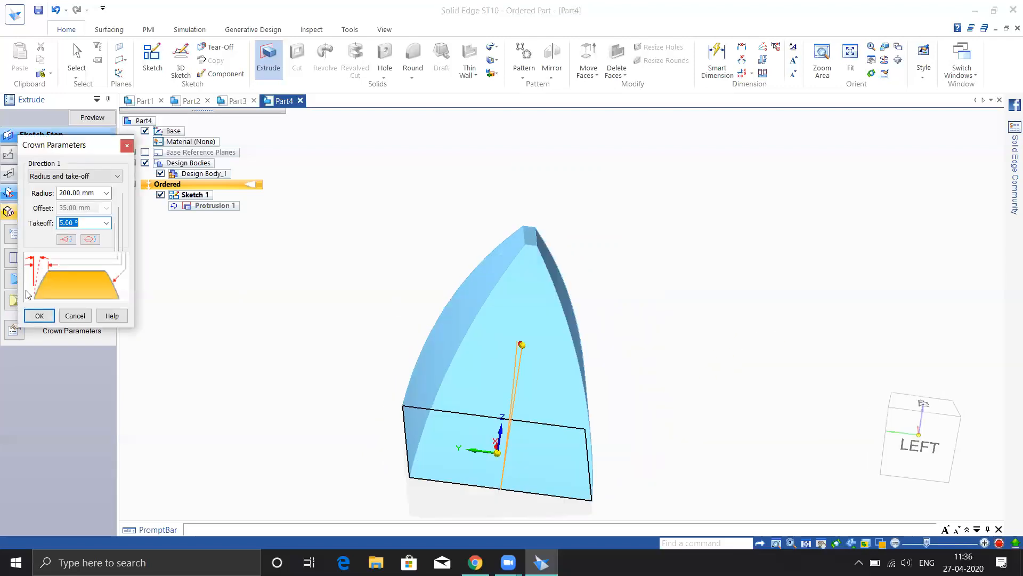
click(90, 240)
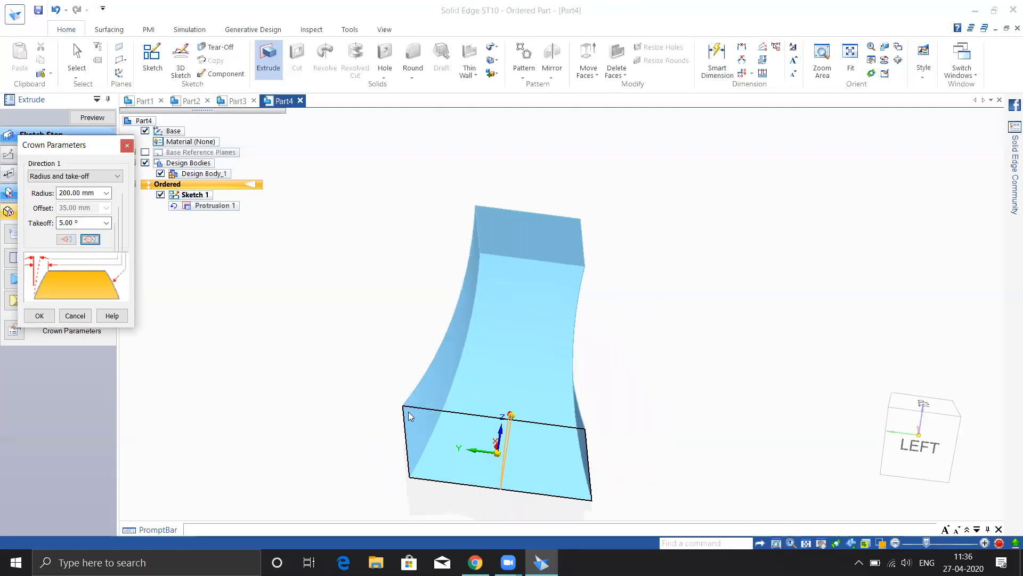
middle_drag(700, 315, 651, 327)
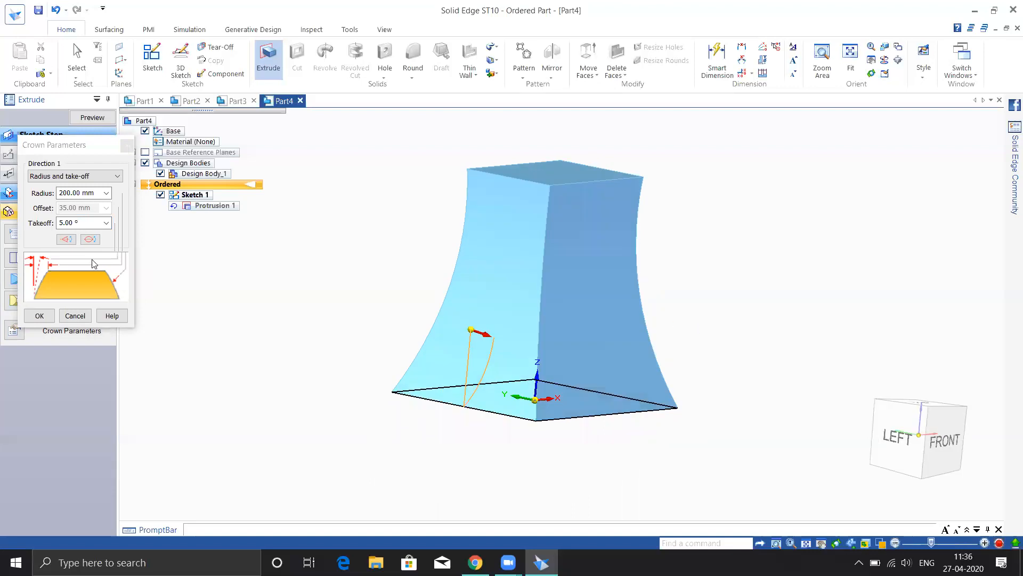
click(90, 239)
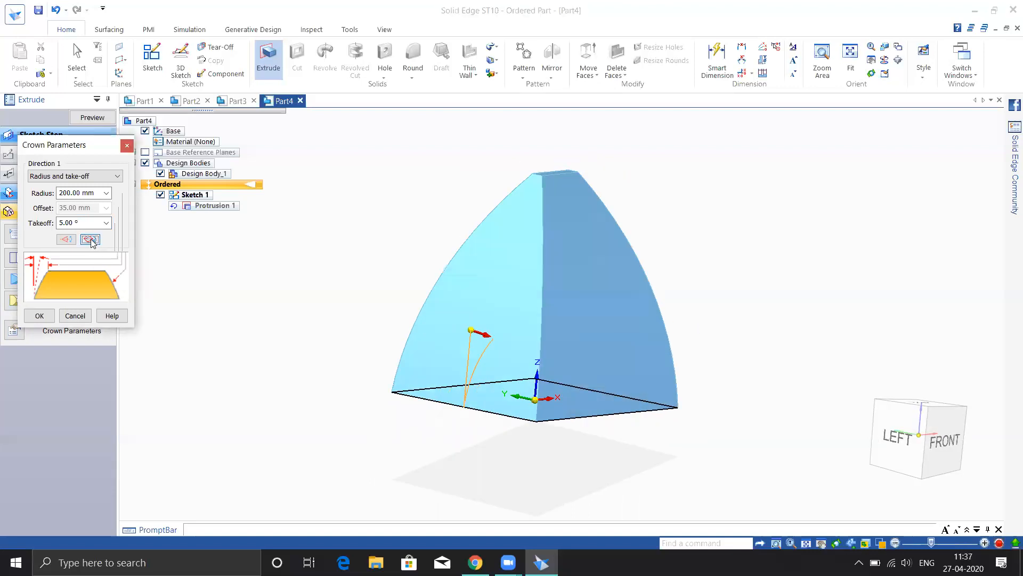
click(90, 239)
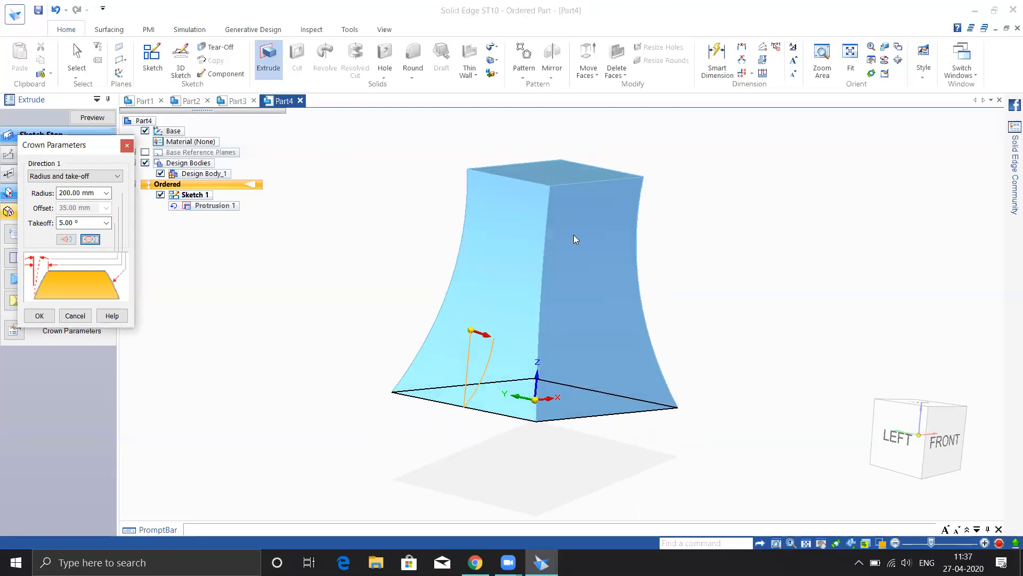
click(90, 240)
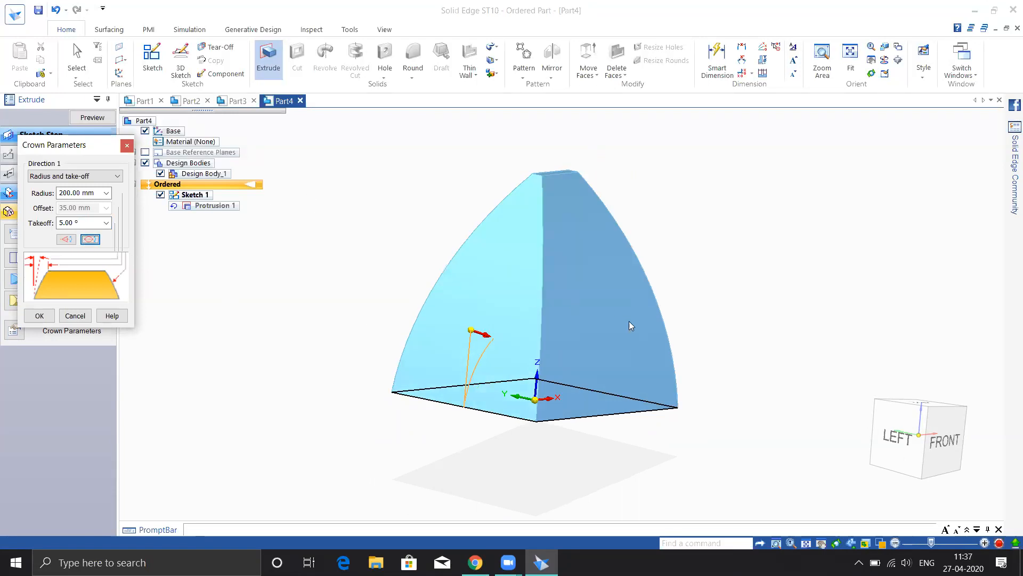
mouse_move(701, 279)
middle_down()
mouse_move(560, 286)
mouse_move(710, 283)
middle_up()
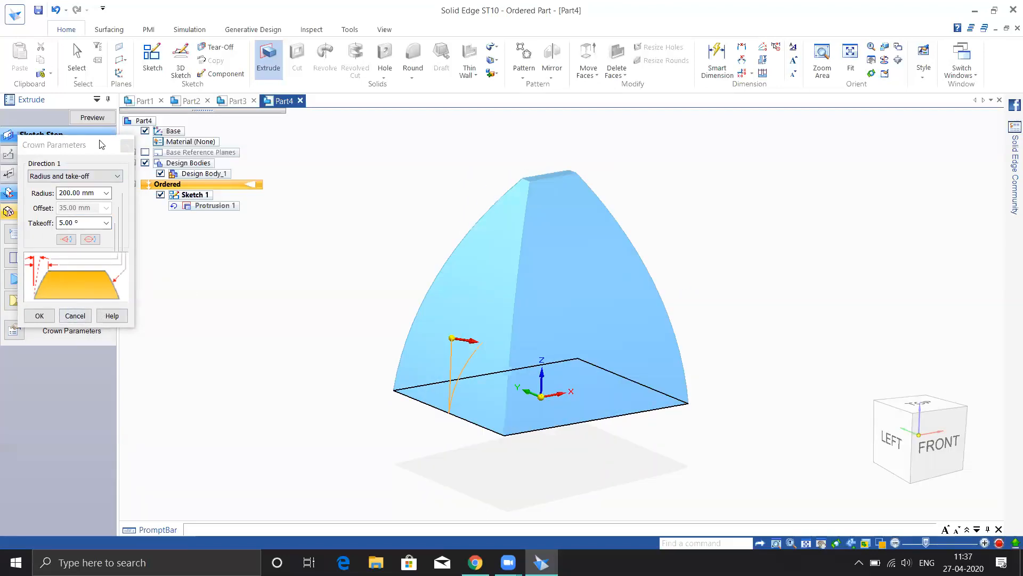
click(75, 315)
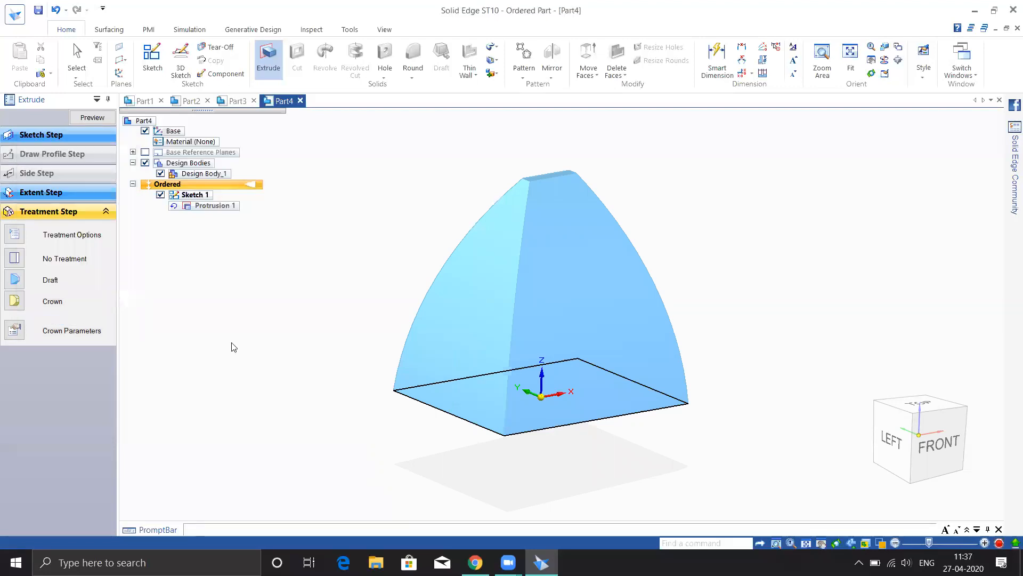
Redefine the extrusion as a non-symmetric extent of about 72 mm in Direction 1 and 114 mm in Direction 2.
middle_drag(349, 313, 338, 290)
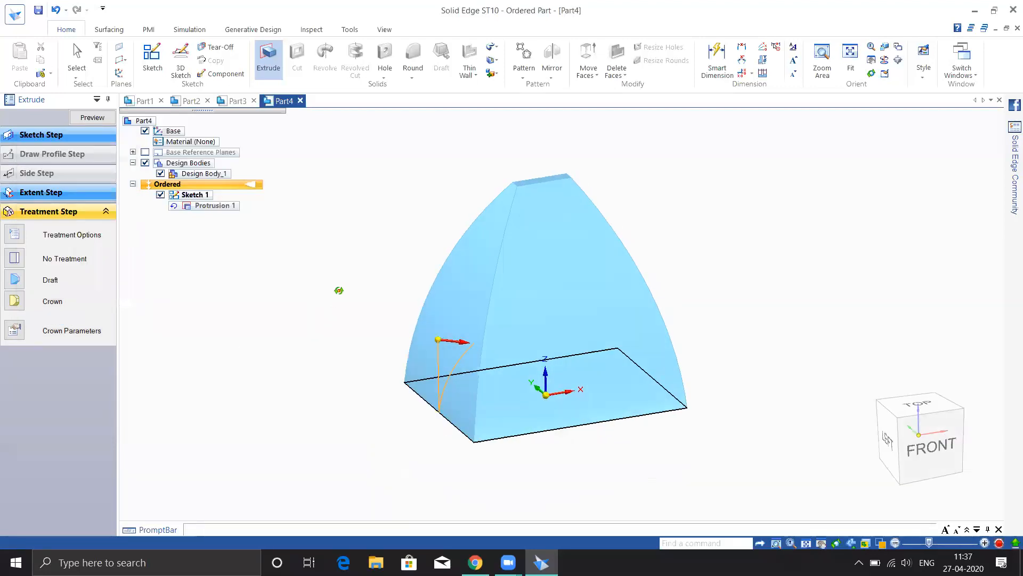
click(33, 196)
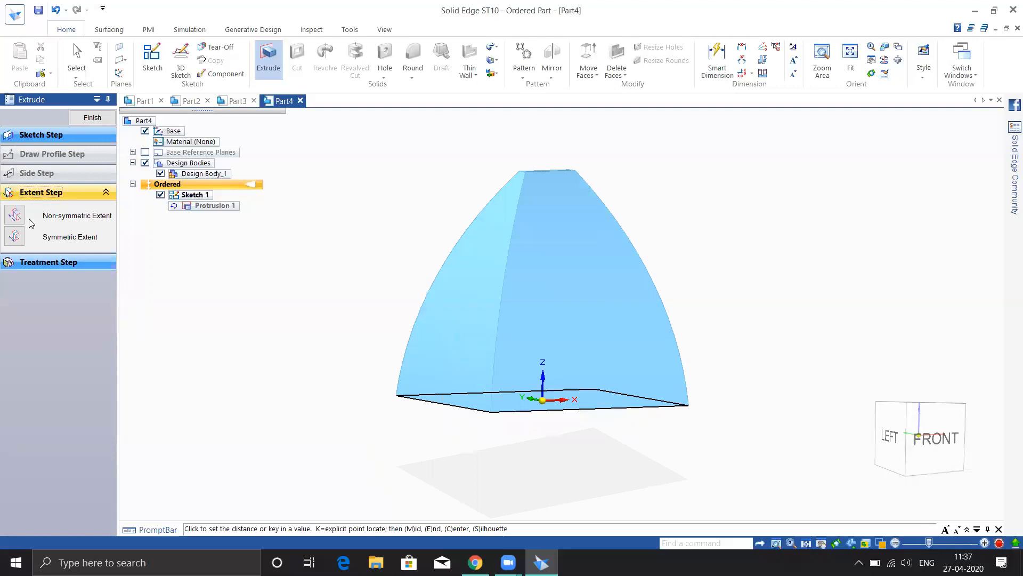
click(14, 215)
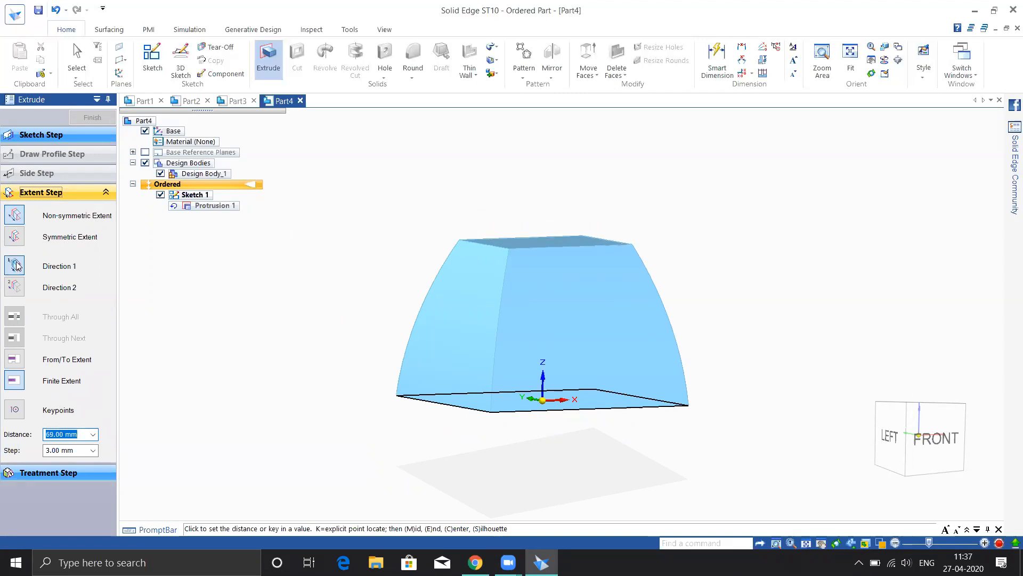
click(368, 250)
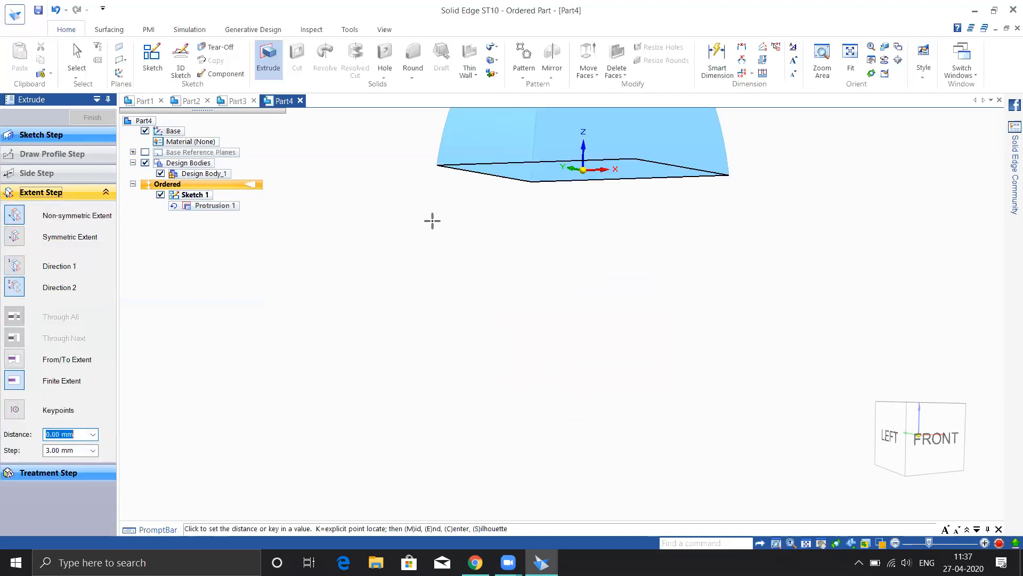
click(472, 434)
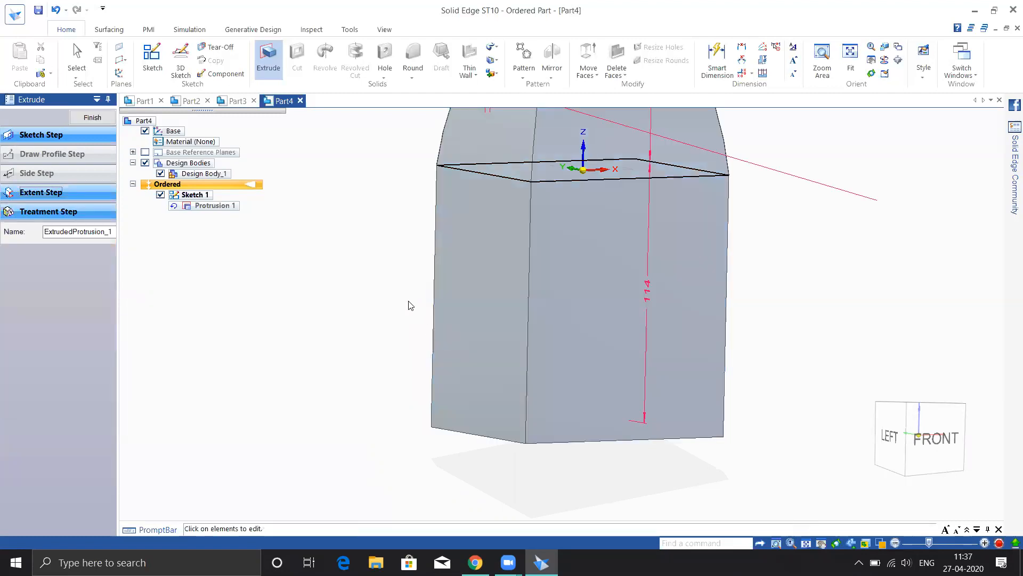
Return to the treatment step and set the Direction 2 crown type to Radius and take-off.
click(51, 216)
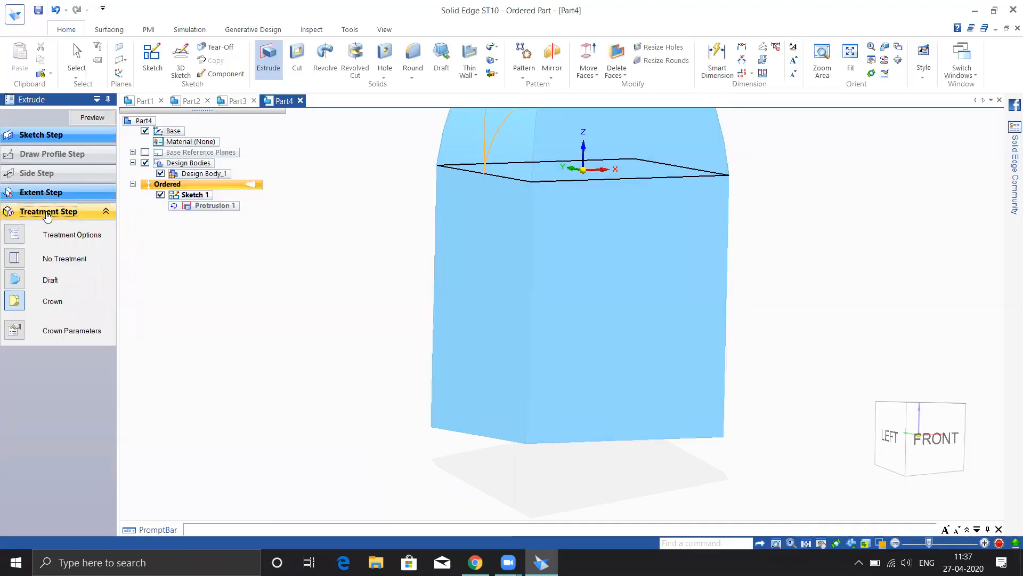
shift+middle_drag(352, 340, 334, 363)
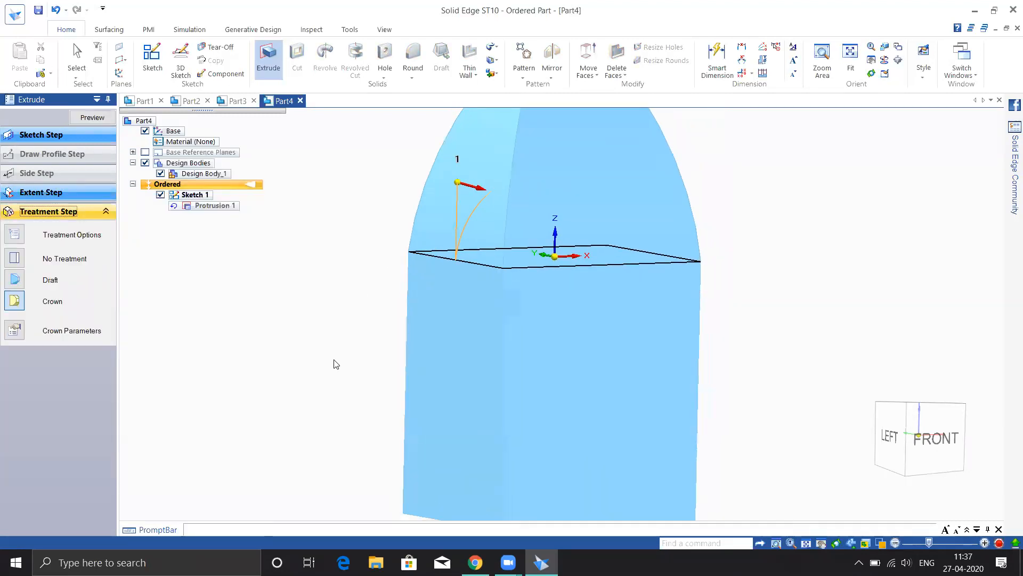
scroll(351, 349, down, 2)
click(14, 303)
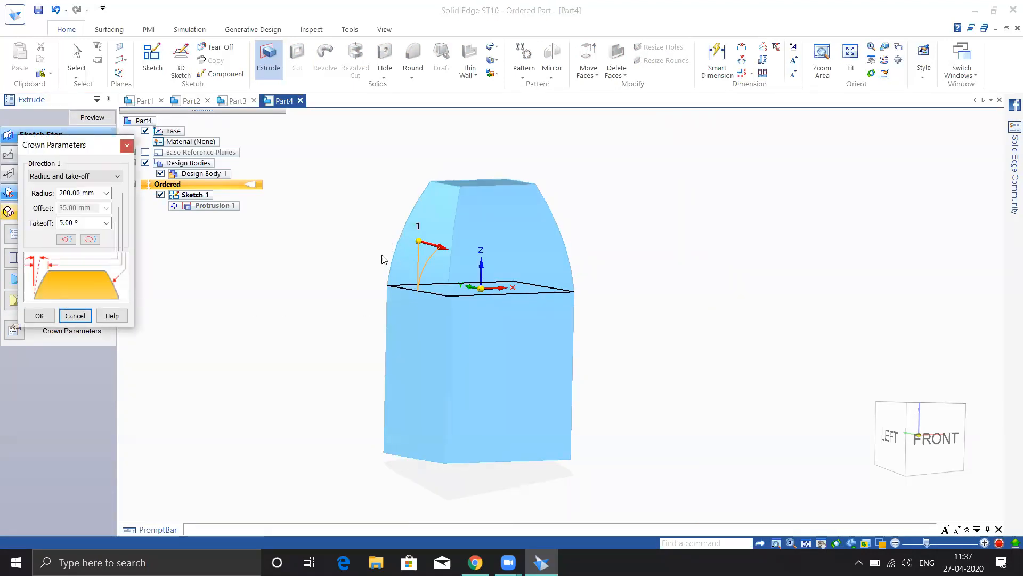
click(75, 317)
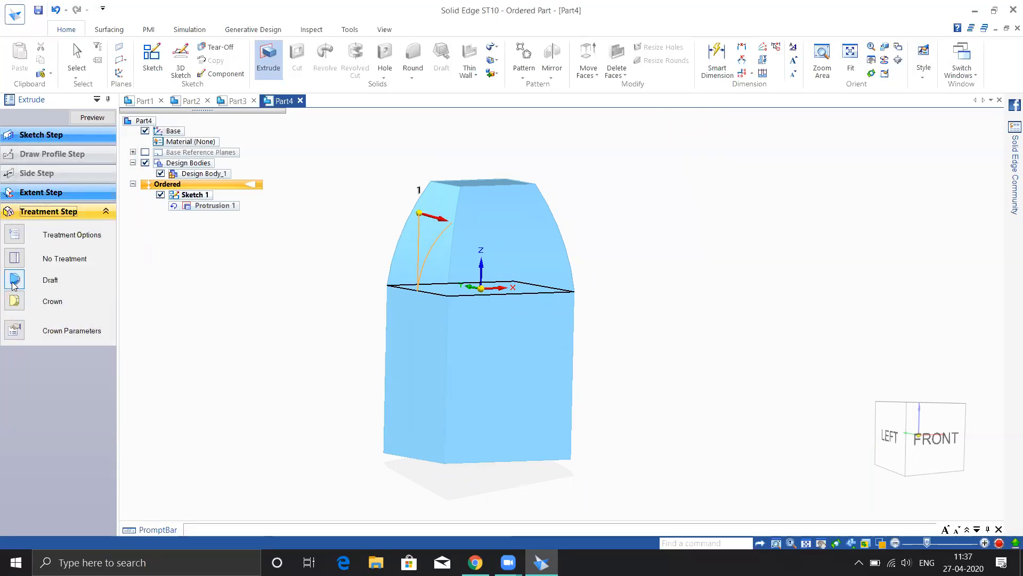
click(15, 331)
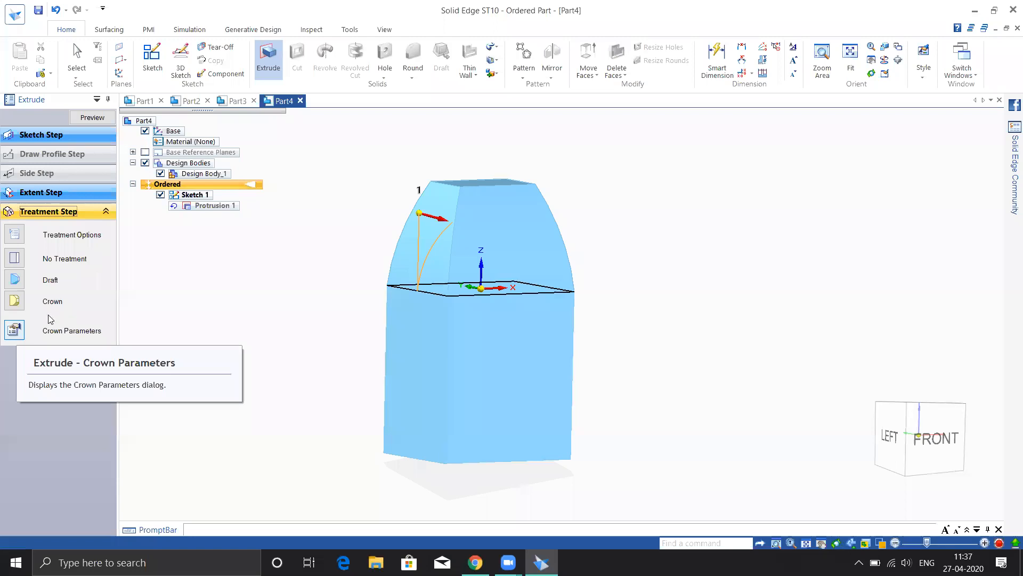
click(60, 324)
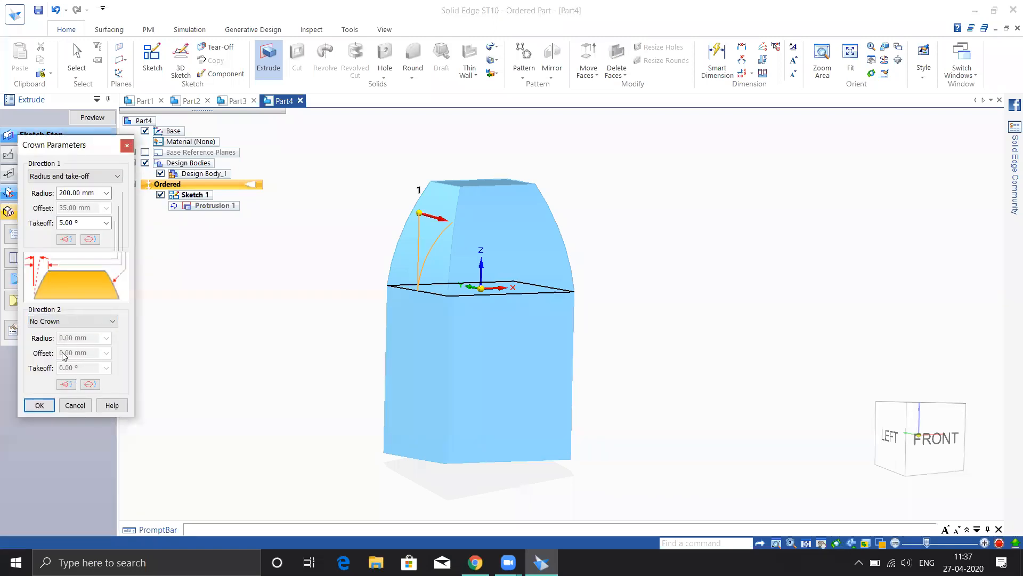
key(alt+Down)
key(Up)
key(Return)
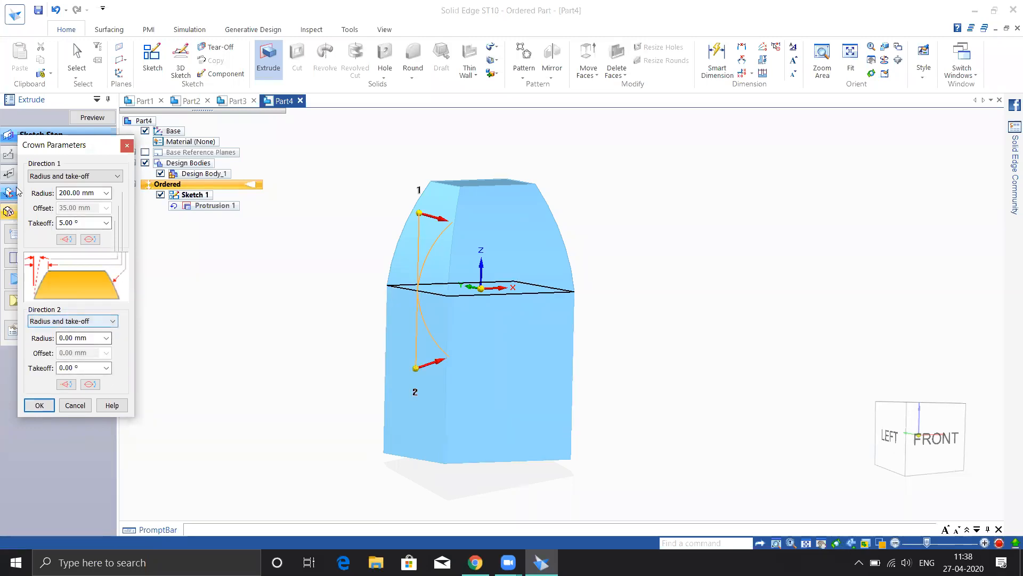
Change the Direction 2 crown type to Offset and take-off with an offset of 35 mm.
click(69, 322)
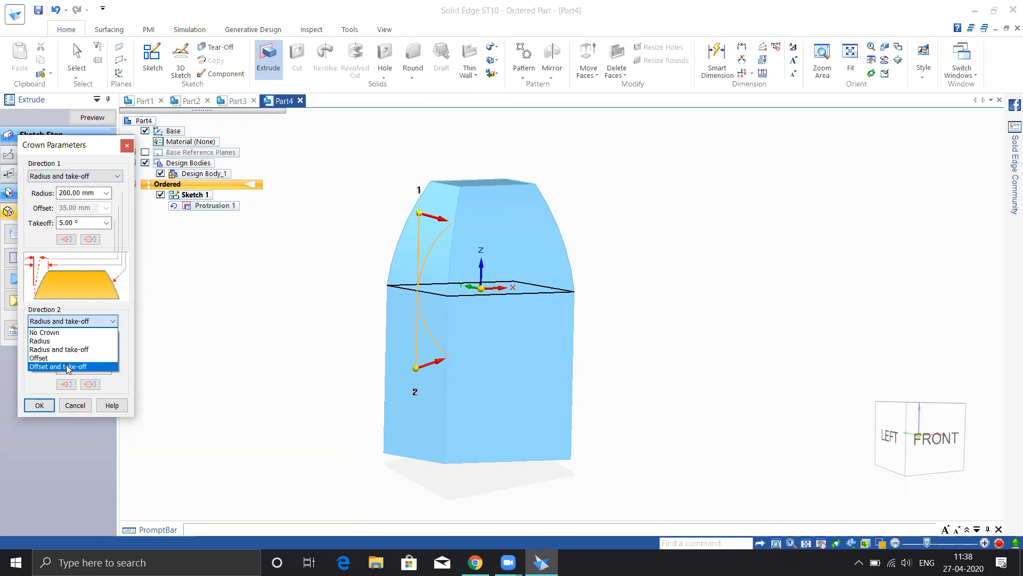
click(65, 367)
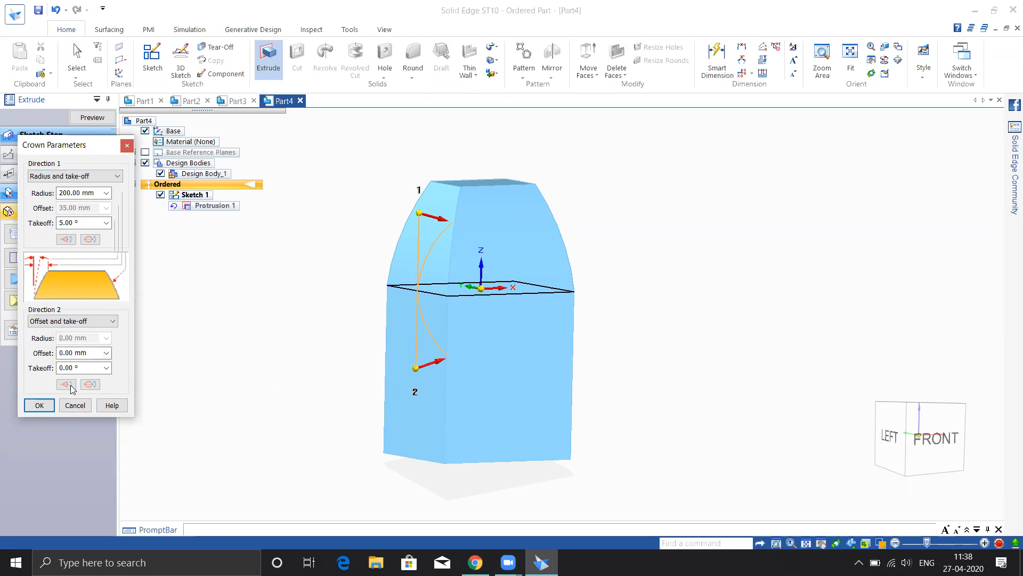
click(91, 352)
text(35)
key(Return)
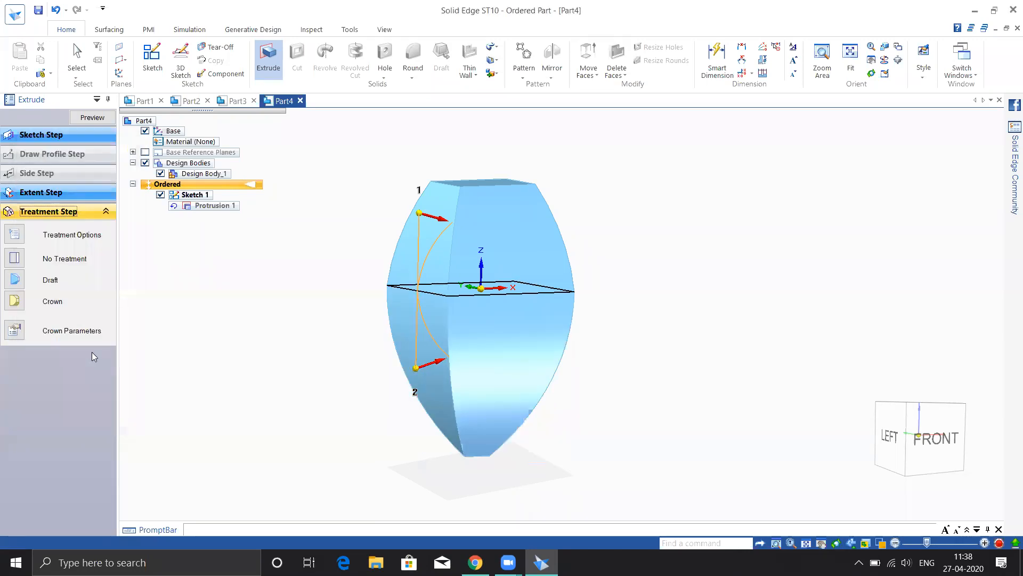
Reopen the crown parameters, set the Direction 2 offset to 40 mm, and flip that crown so the lower body flares outward.
click(16, 302)
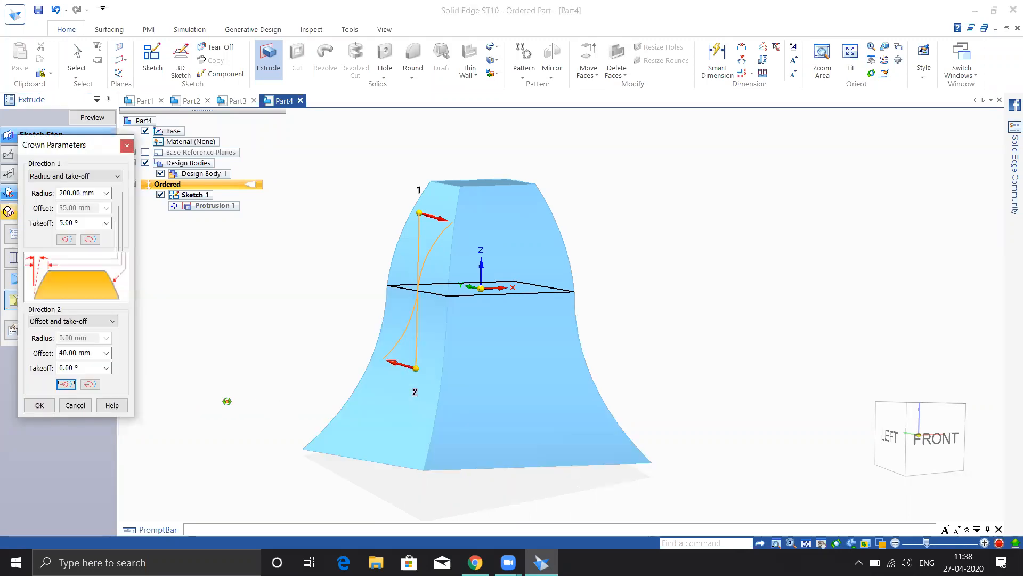
middle_drag(227, 401, 237, 391)
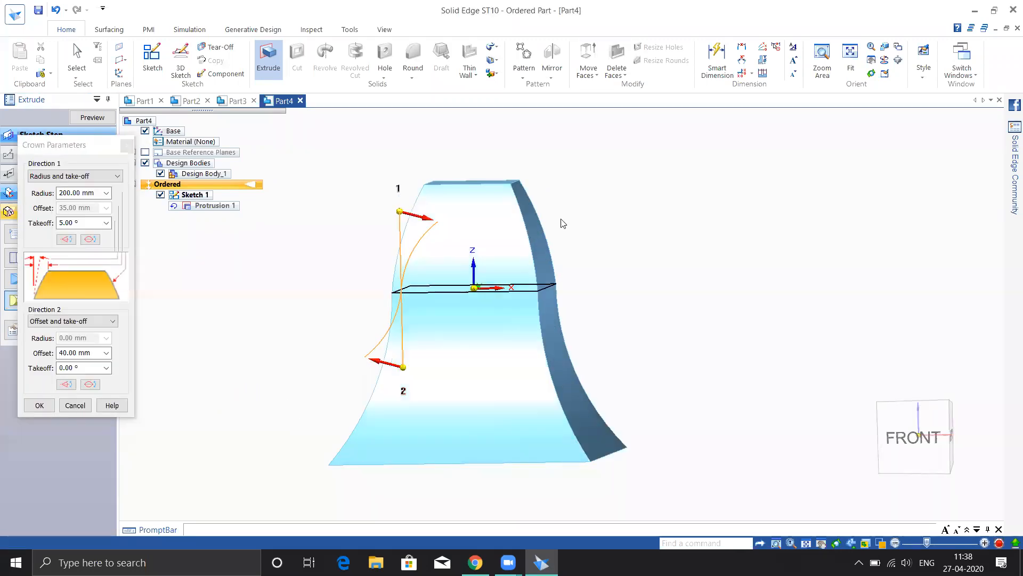
key(ctrl+i)
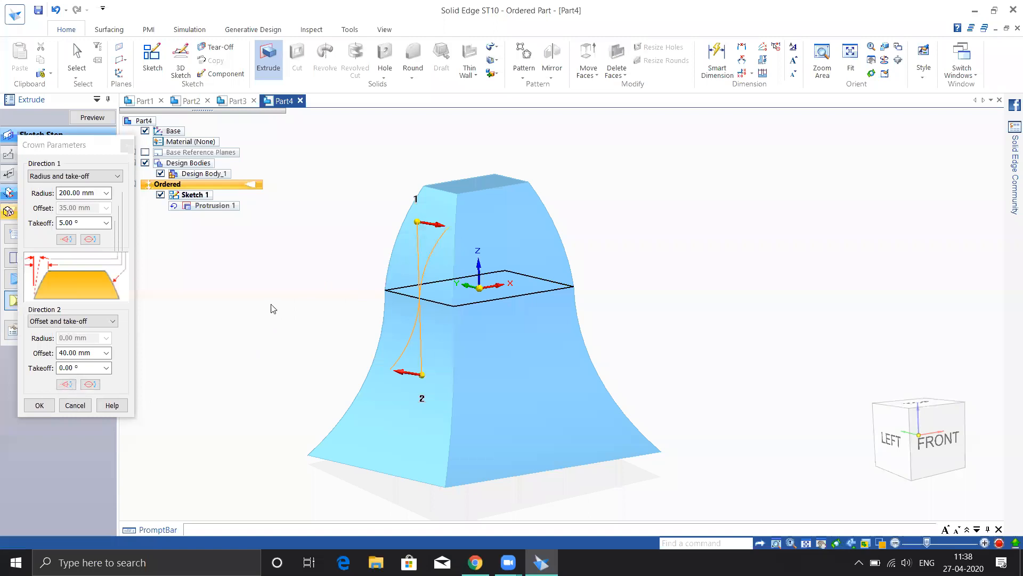
click(36, 406)
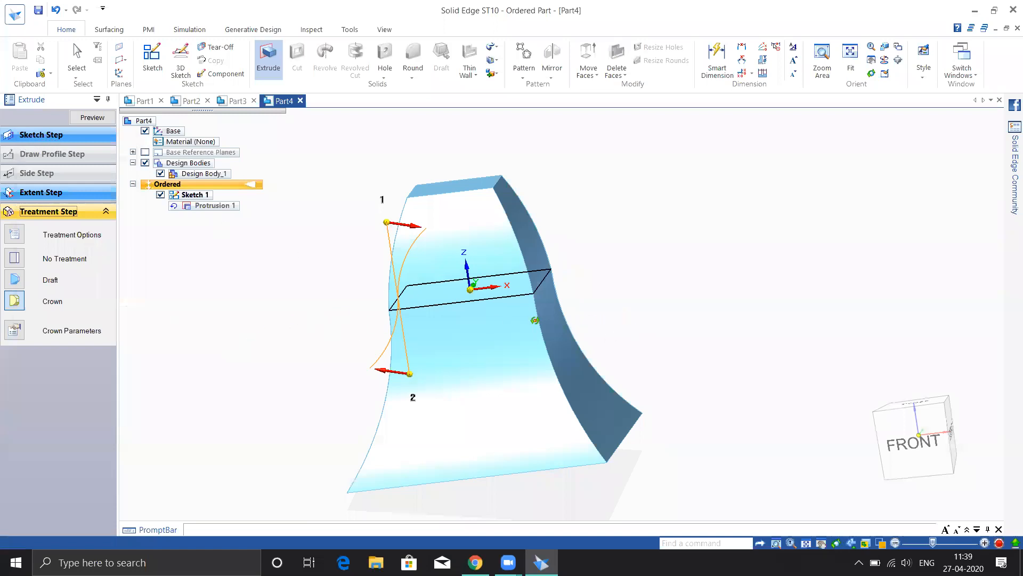
Preview and finish the two-direction crowned extrusion.
middle_drag(535, 321, 523, 321)
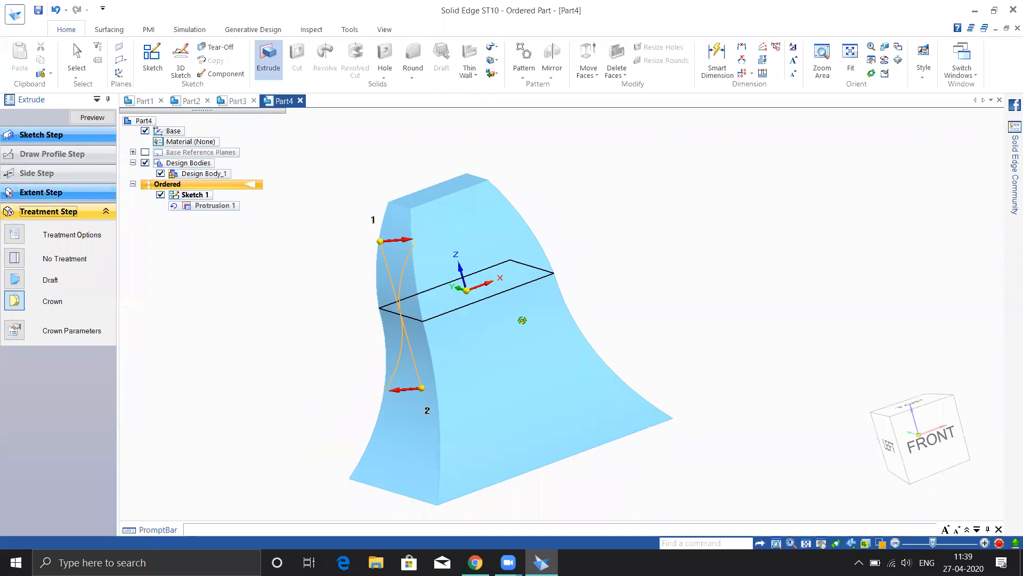
click(94, 122)
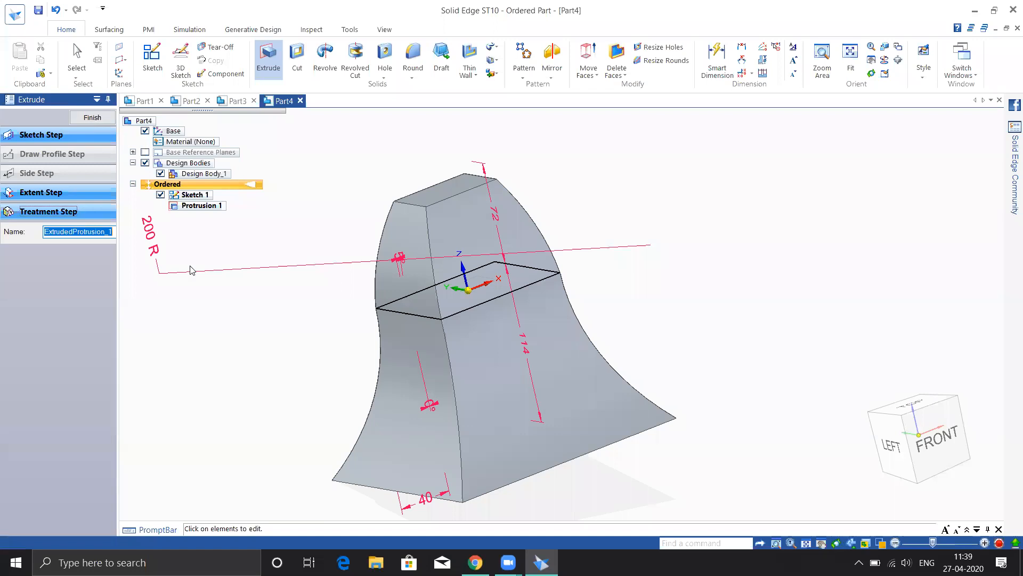
click(92, 118)
shift+middle_drag(337, 307, 372, 301)
middle_drag(345, 287, 402, 290)
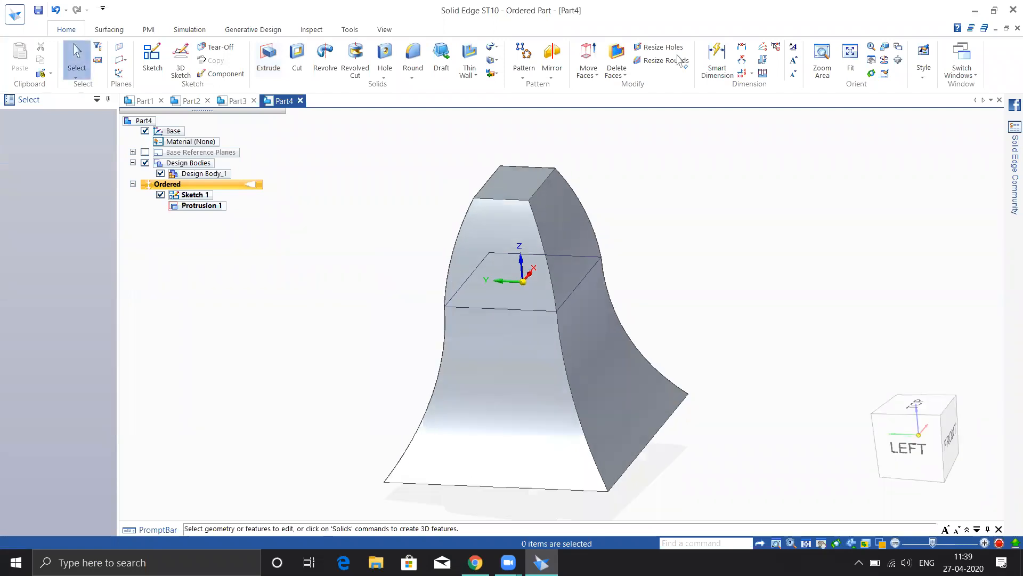